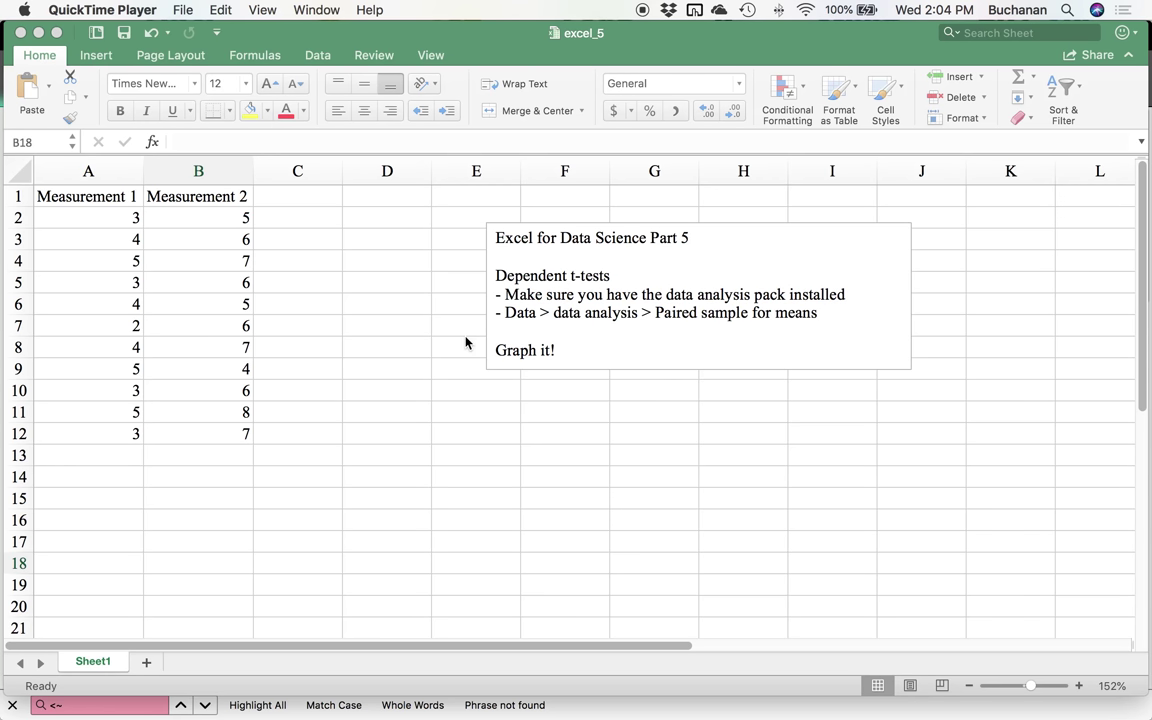
# - From Data Analysis, choose 't-Test: Paired Two Sample for Means' for the measurement data
pyautogui.click(84, 211)
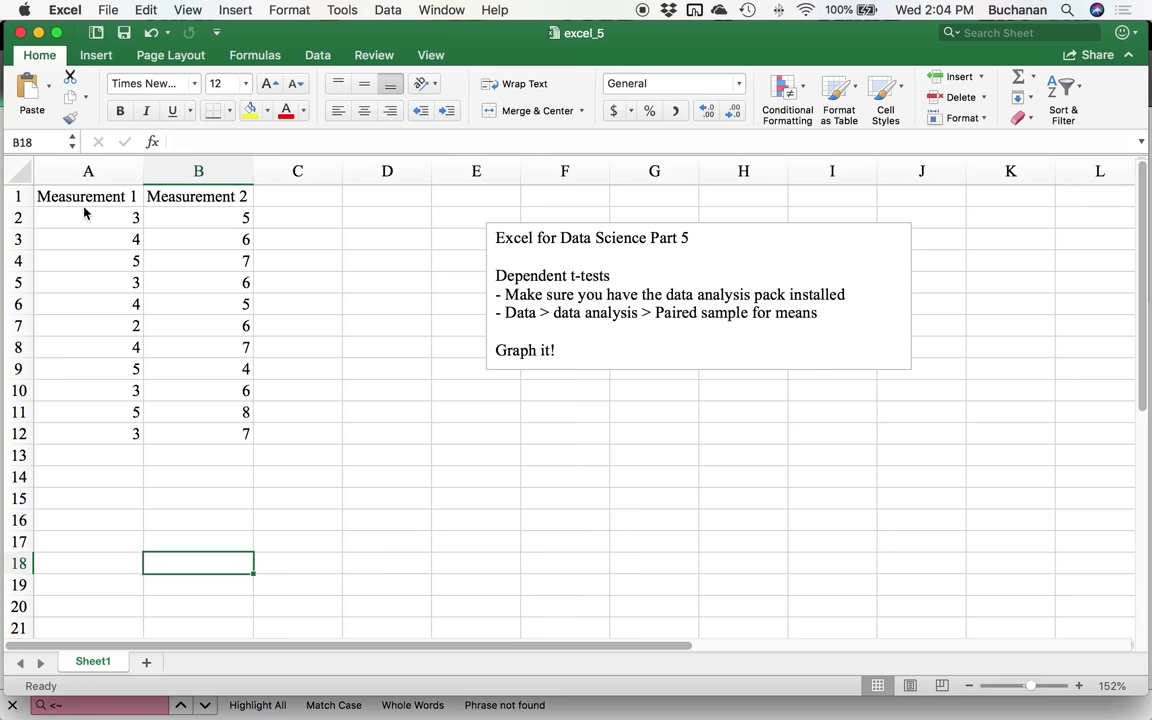
pyautogui.click(104, 215)
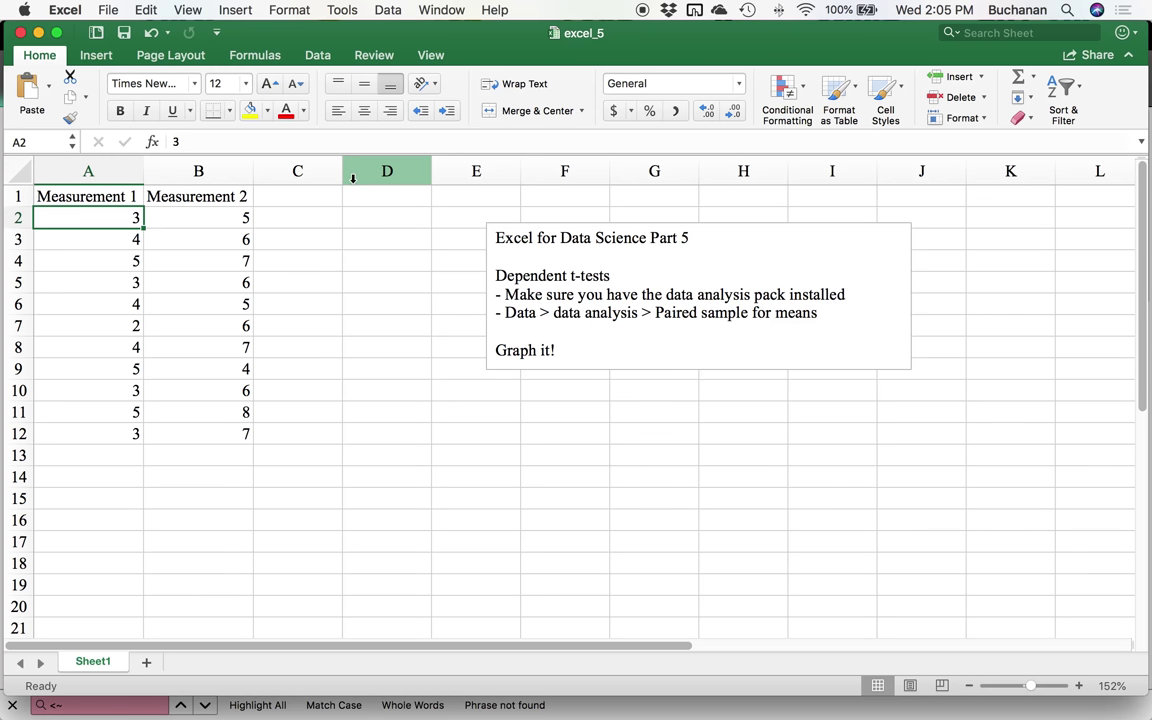
pyautogui.click(318, 55)
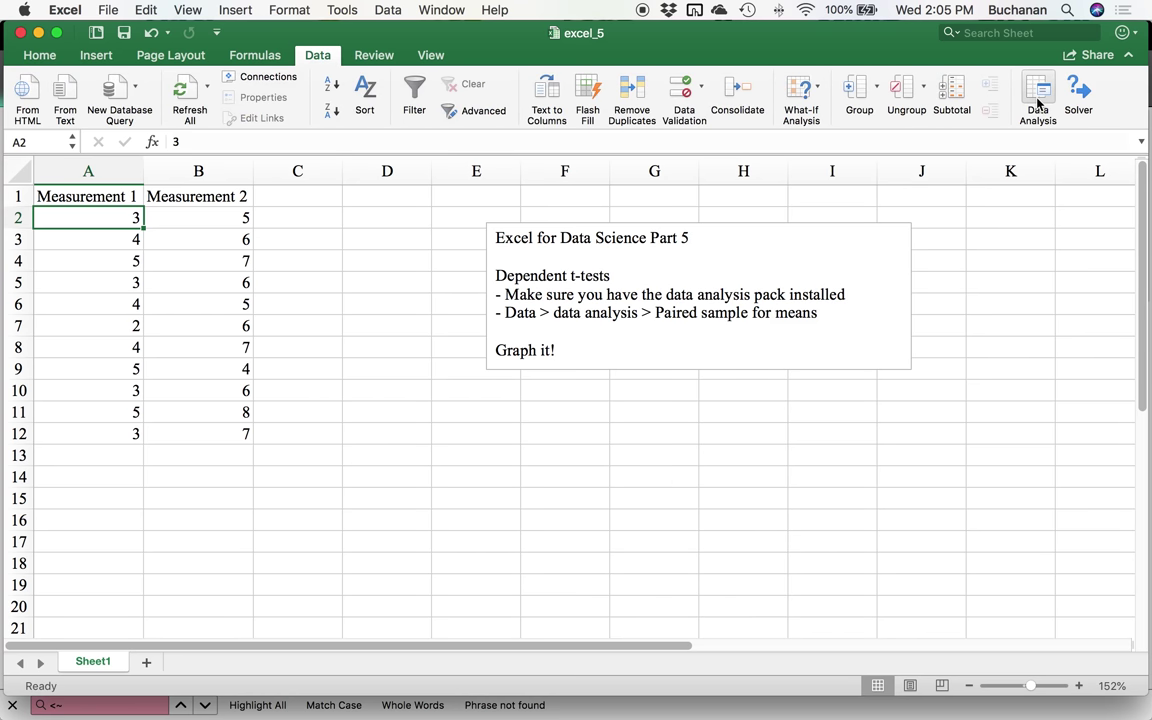
pyautogui.click(1037, 101)
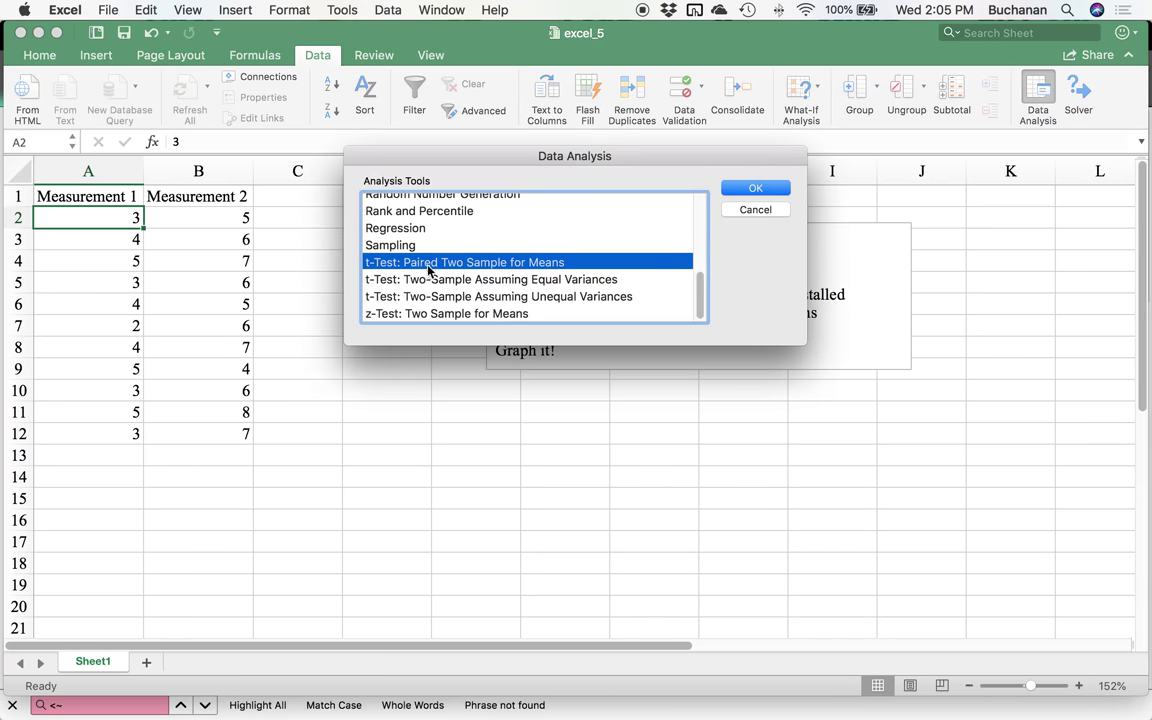
pyautogui.scroll(10, 501, 263)
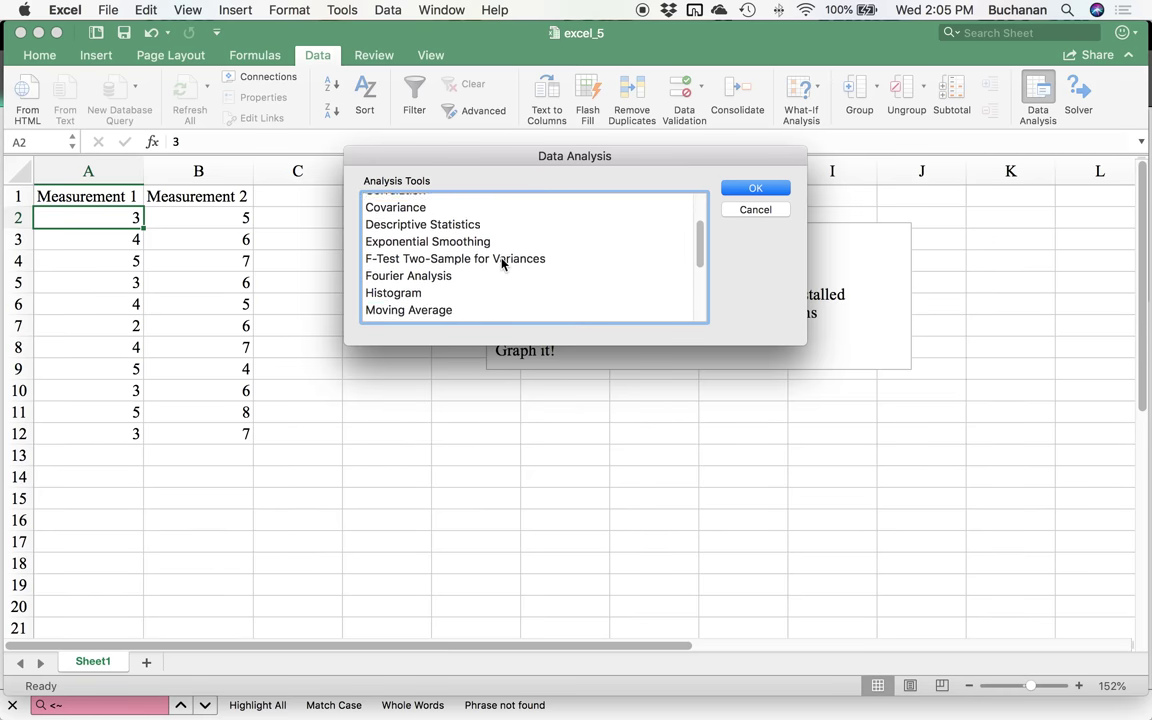
pyautogui.scroll(-10, 501, 263)
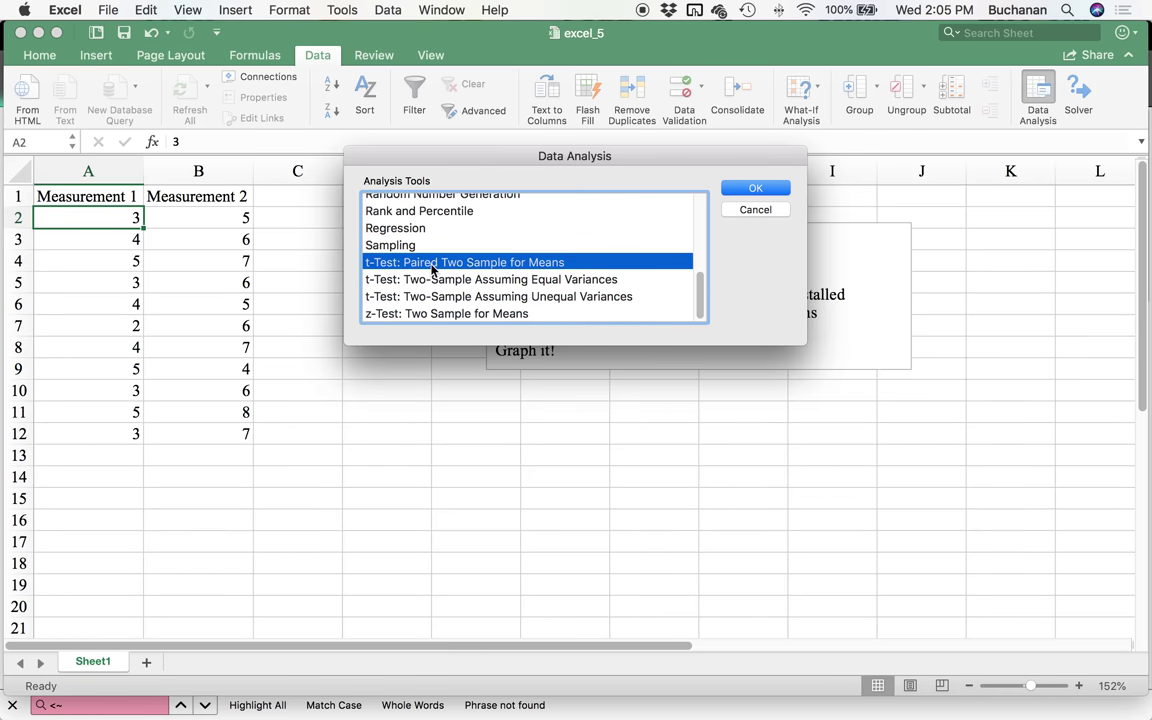
pyautogui.click(756, 188)
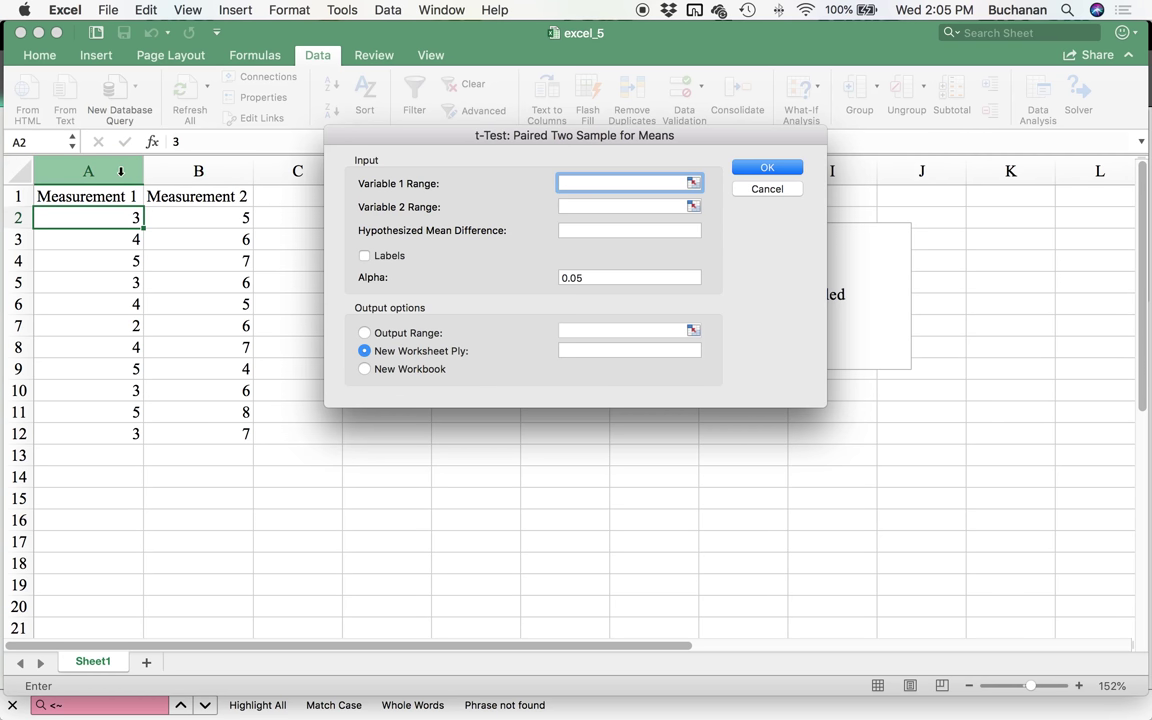
# - Set Variable 1 Range to $A:$A and Variable 2 Range to $B:$B
pyautogui.click(120, 171)
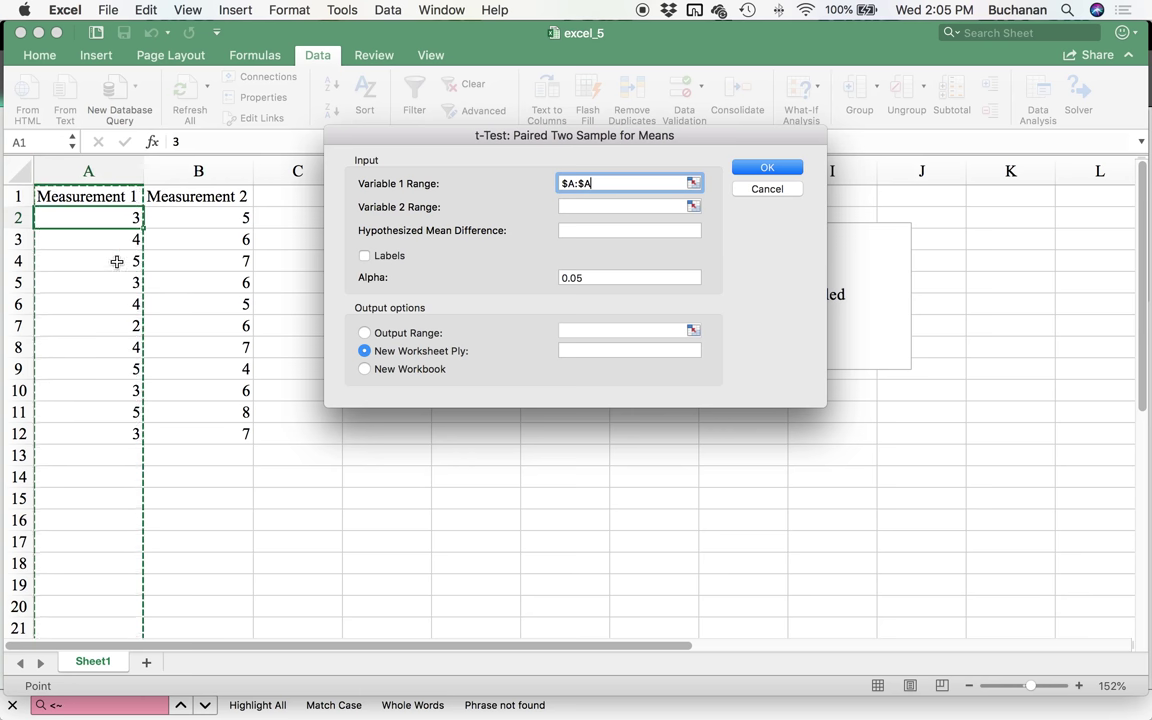
pyautogui.moveTo(104, 193); pyautogui.dragTo(97, 408)
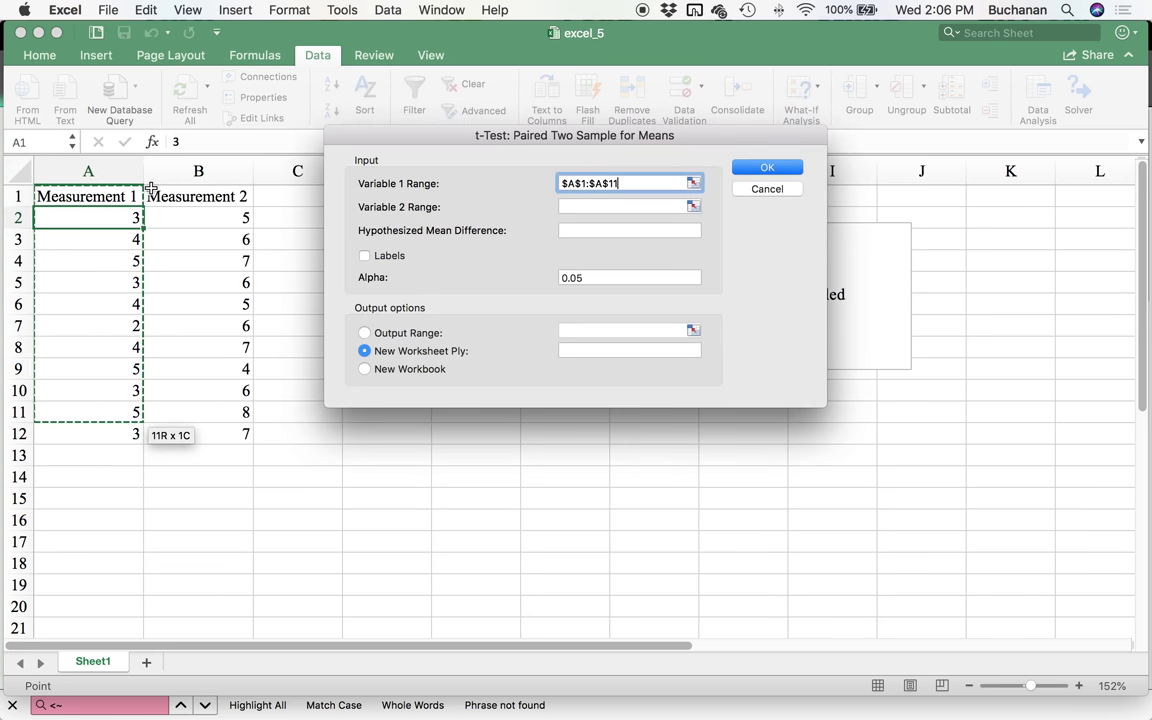
pyautogui.click(122, 170)
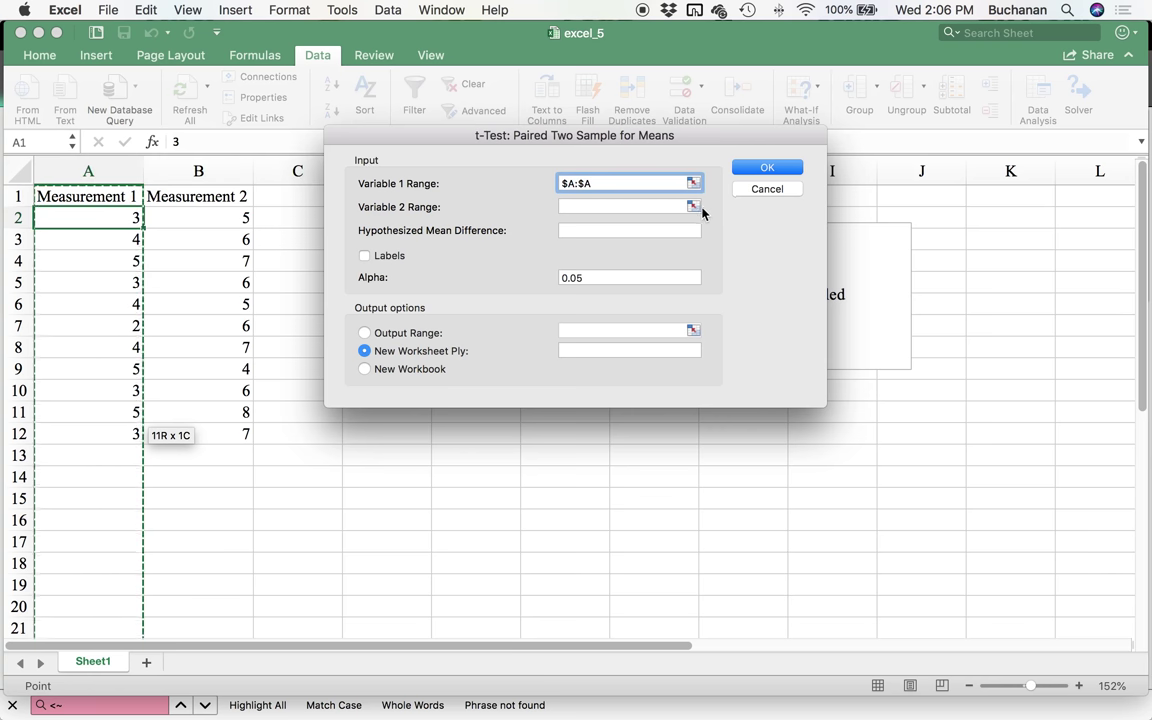
pyautogui.click(670, 209)
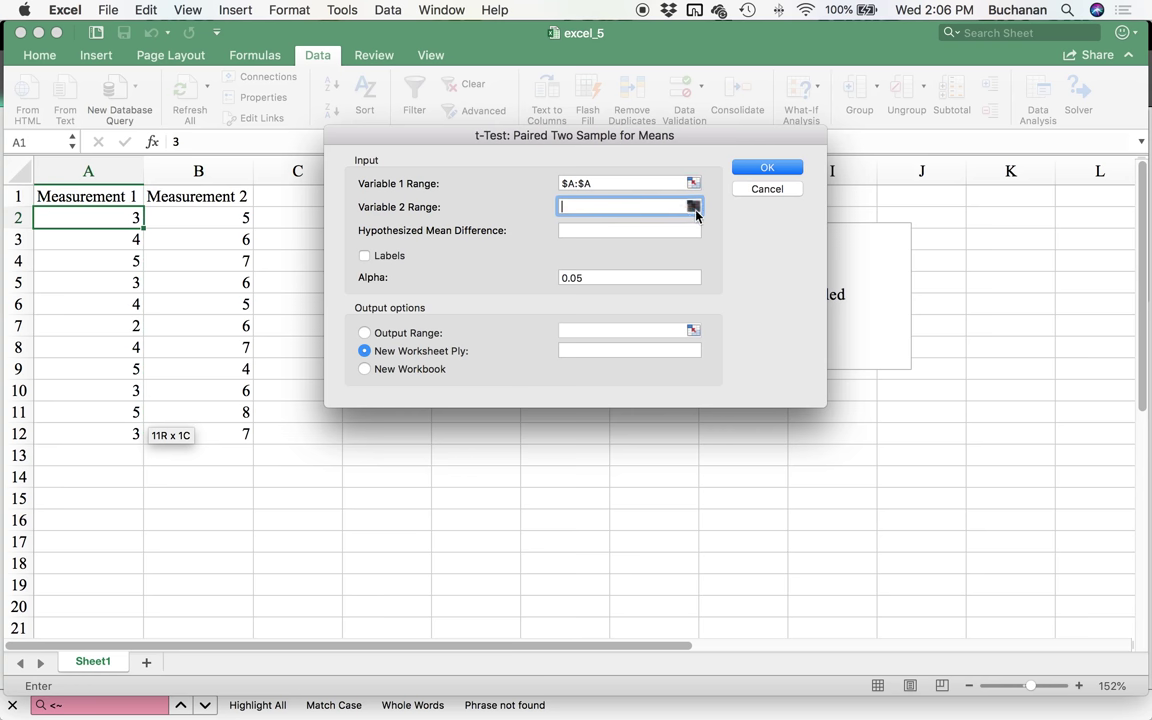
pyautogui.click(693, 206)
pyautogui.click(198, 171)
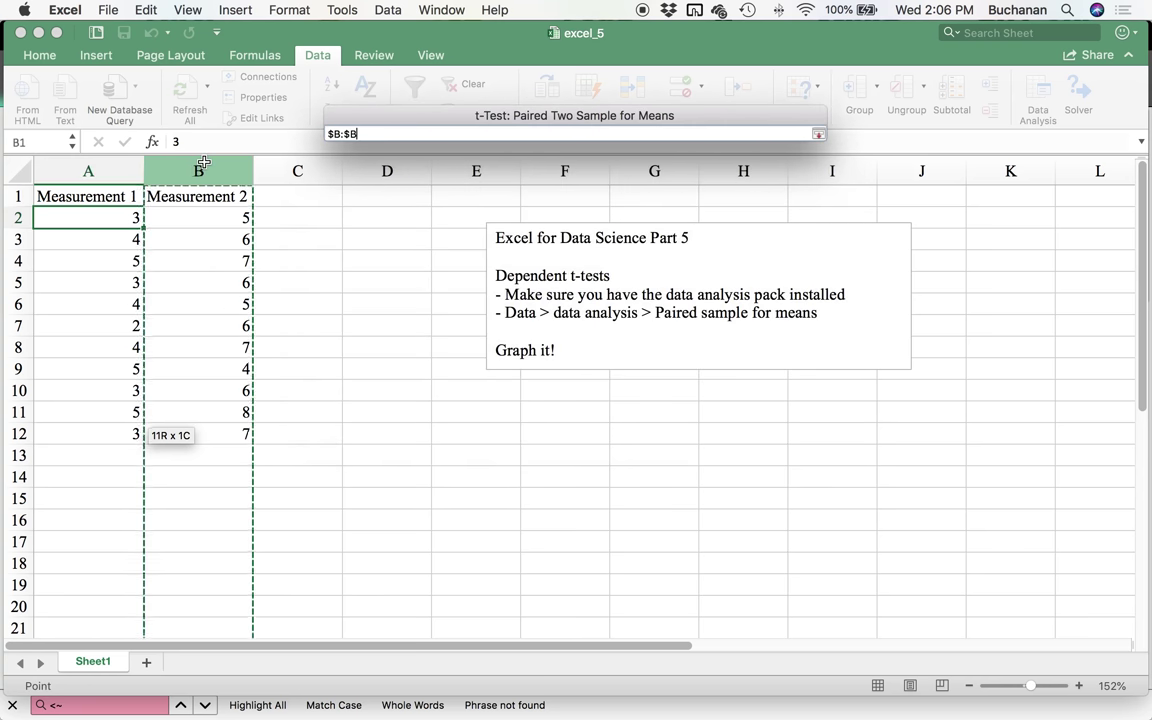
pyautogui.click(819, 131)
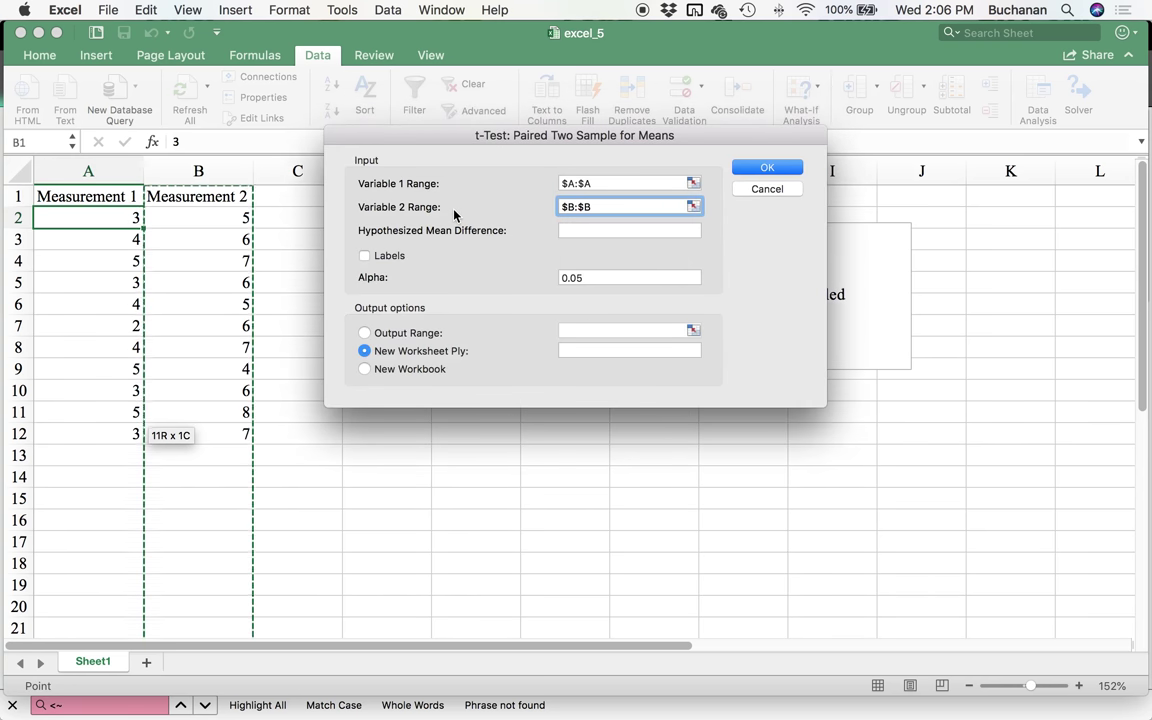
pyautogui.click(617, 230)
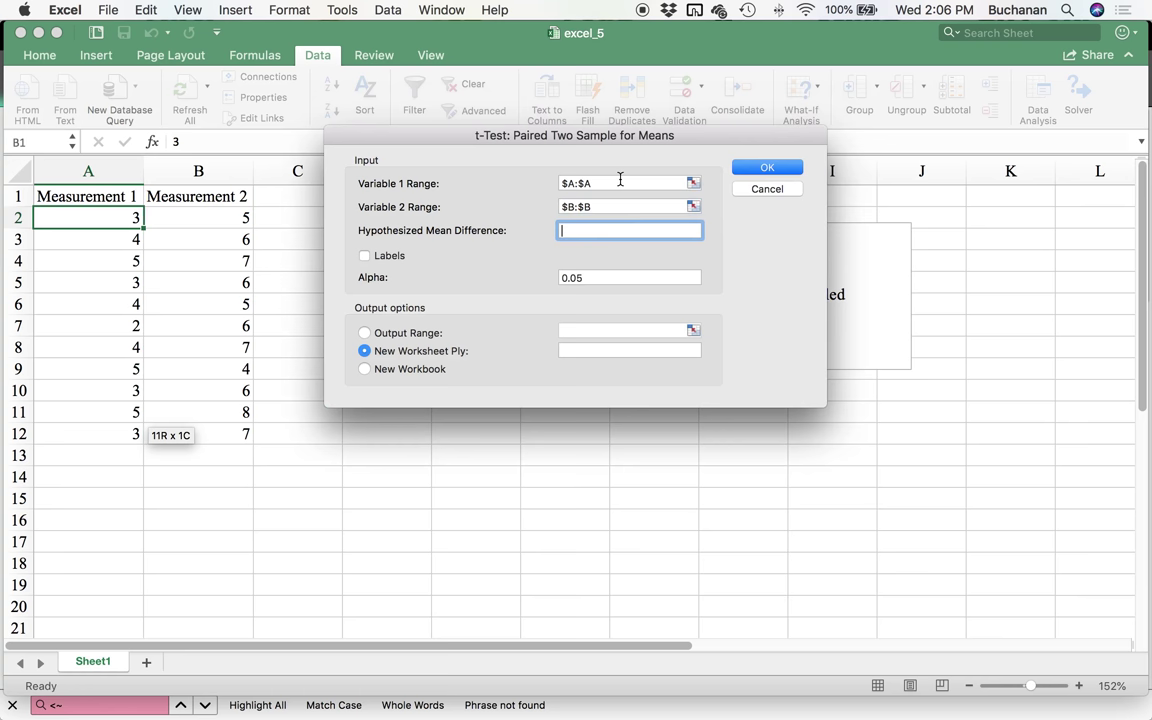
pyautogui.click(566, 183)
pyautogui.click(568, 207)
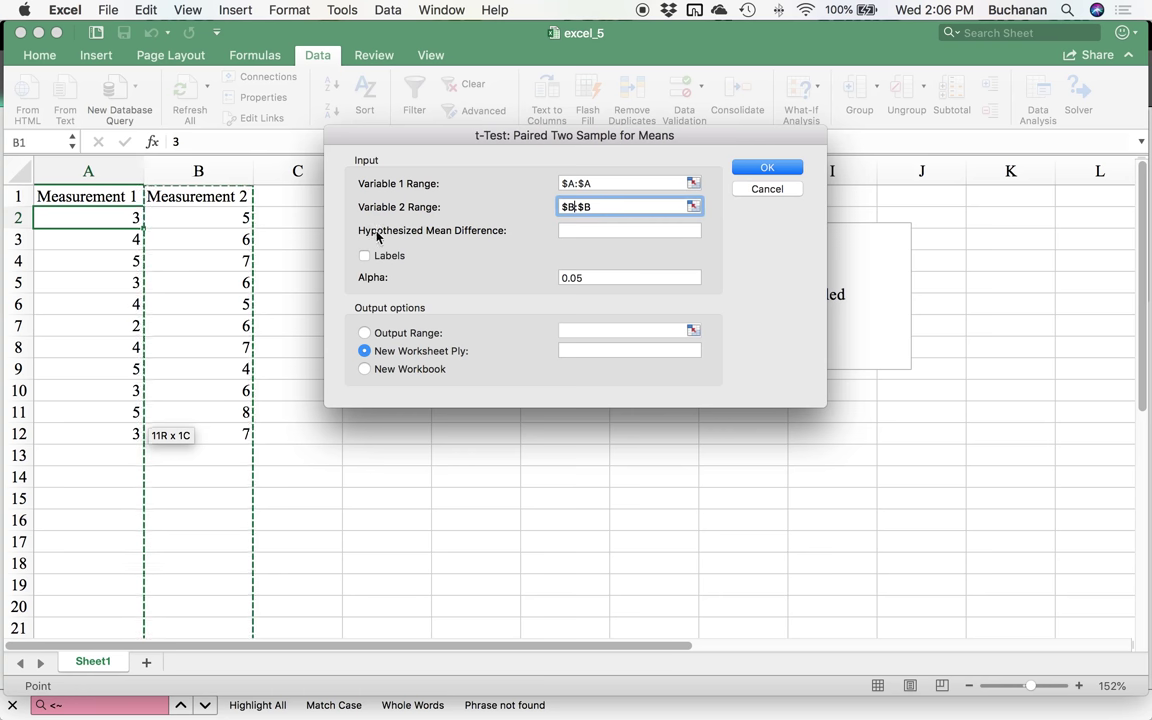
pyautogui.click(575, 232)
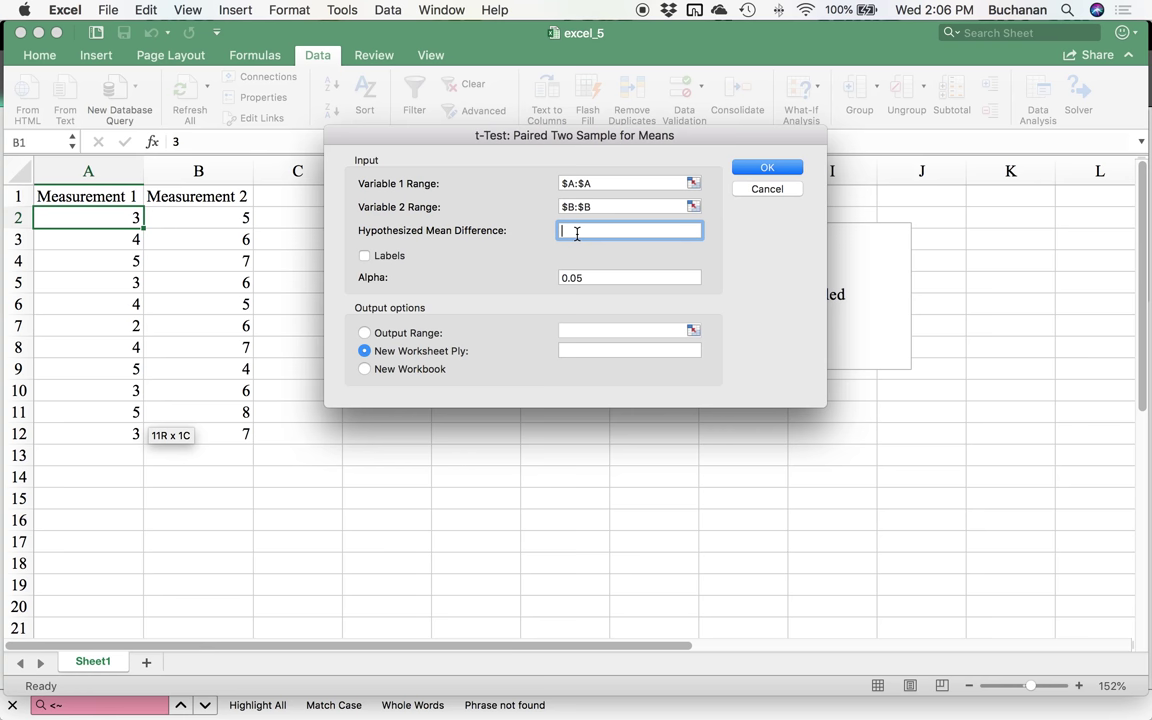
# - Enter 0 as the hypothesized mean difference
pyautogui.write('0')
# - Turn on Labels, recheck Variable 1 Range, and run the t-test to a new worksheet
pyautogui.click(364, 256)
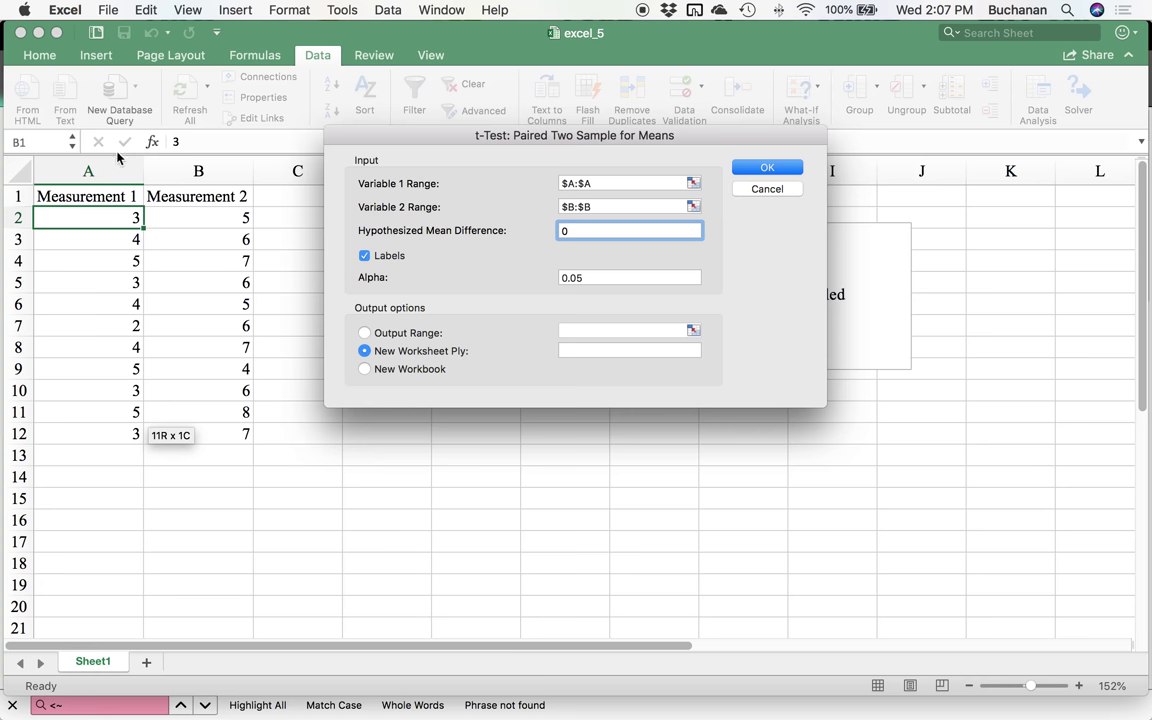
pyautogui.click(595, 186)
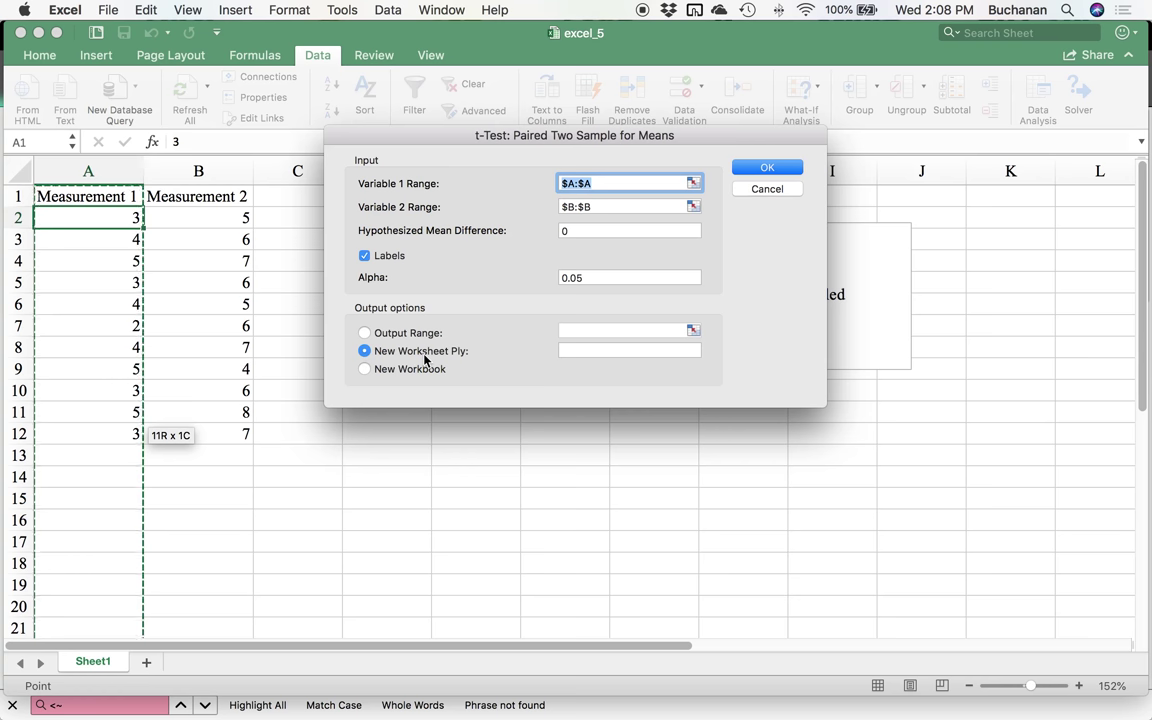
pyautogui.click(780, 169)
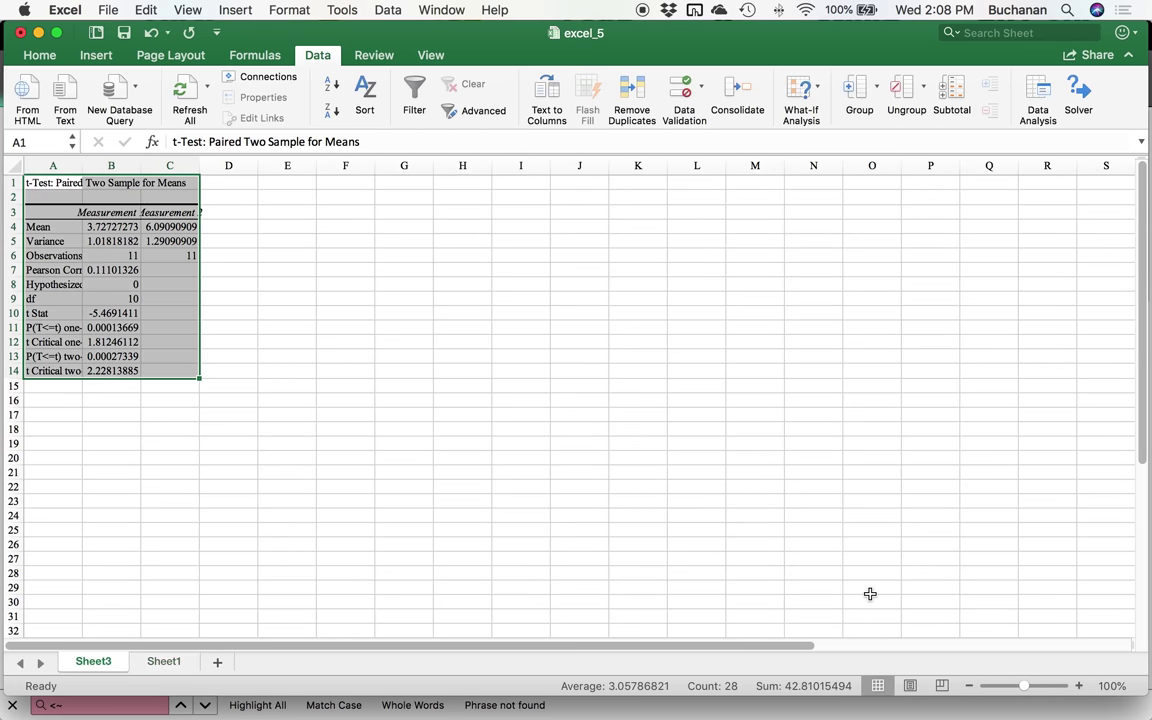
# - AutoFit all column widths on Sheet3 and zoom the view to 200%
pyautogui.press('super+a')
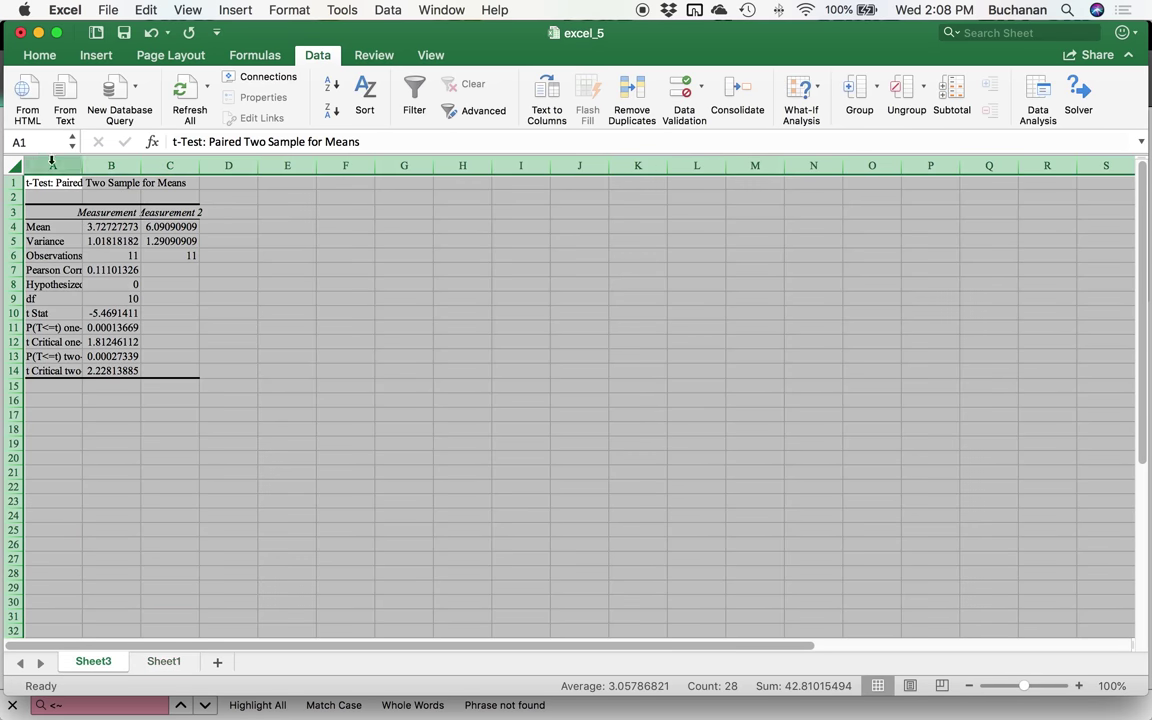
pyautogui.doubleClick(82, 165)
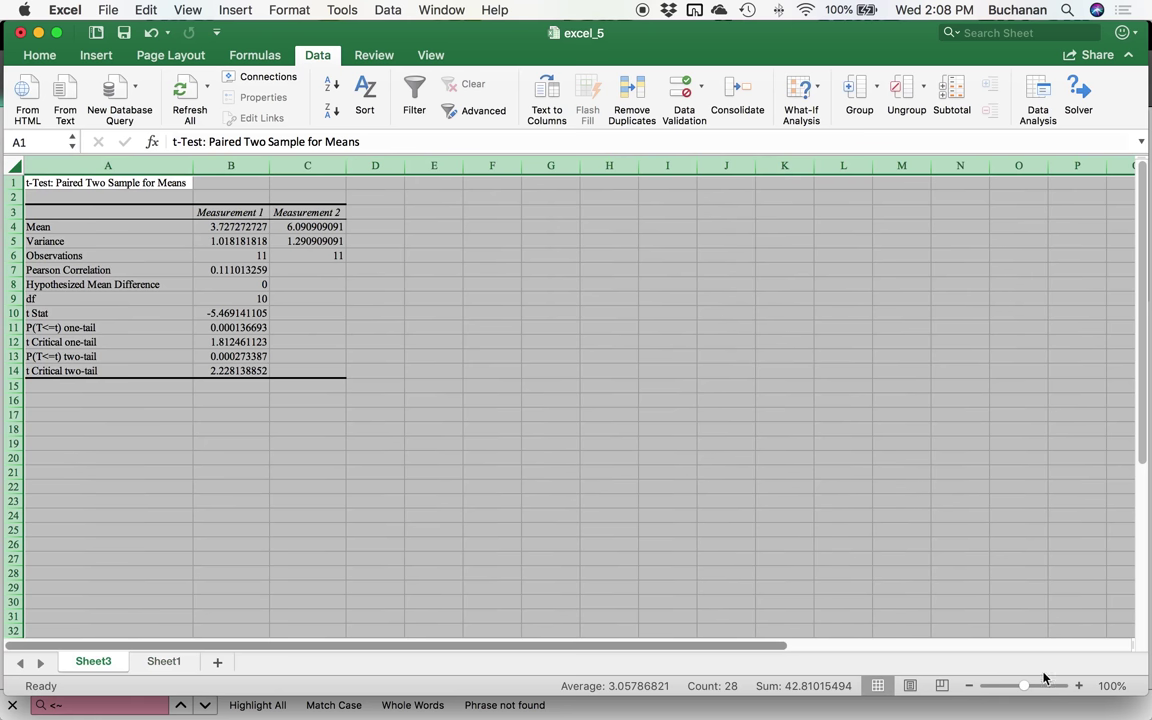
pyautogui.moveTo(1023, 689); pyautogui.dragTo(1035, 692)
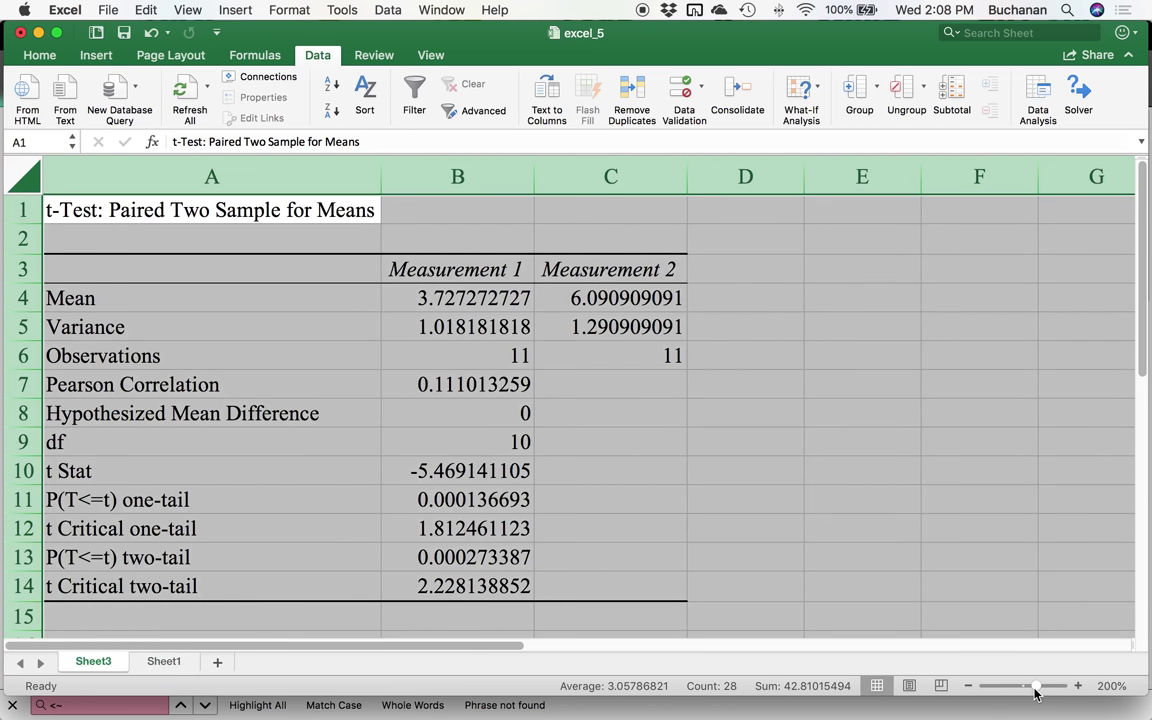
pyautogui.click(851, 499)
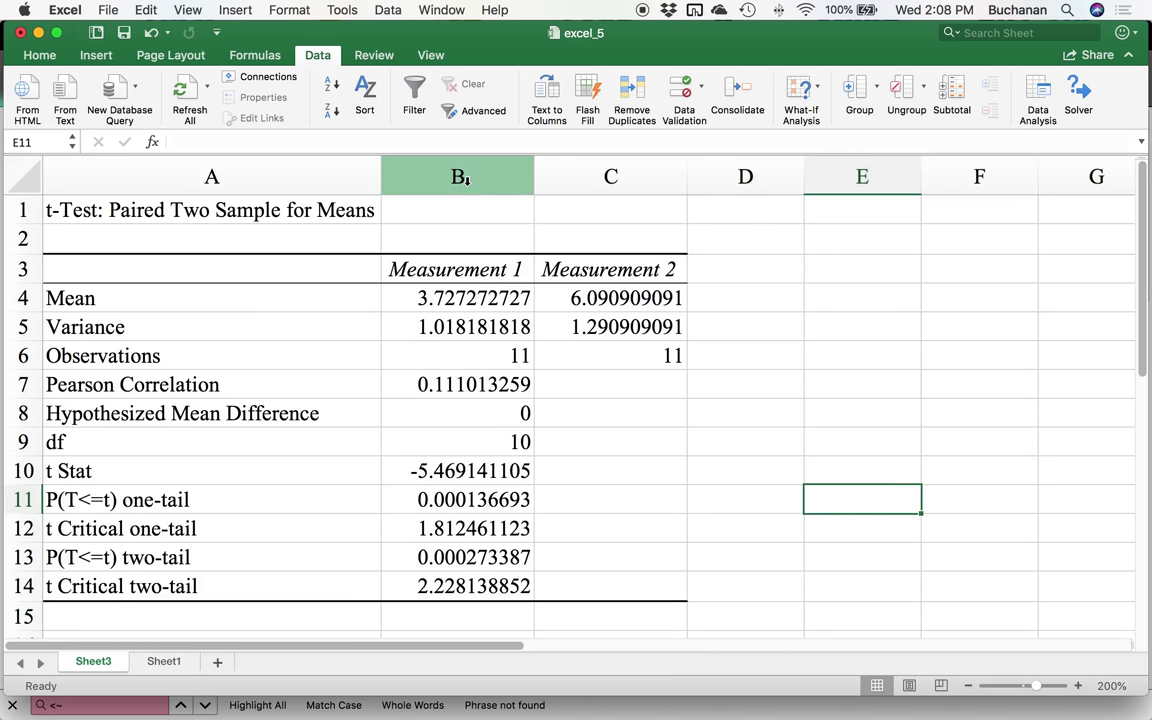
# - Select the Mean row, A4 through C4, for formatting
pyautogui.moveTo(459, 177); pyautogui.dragTo(575, 182)
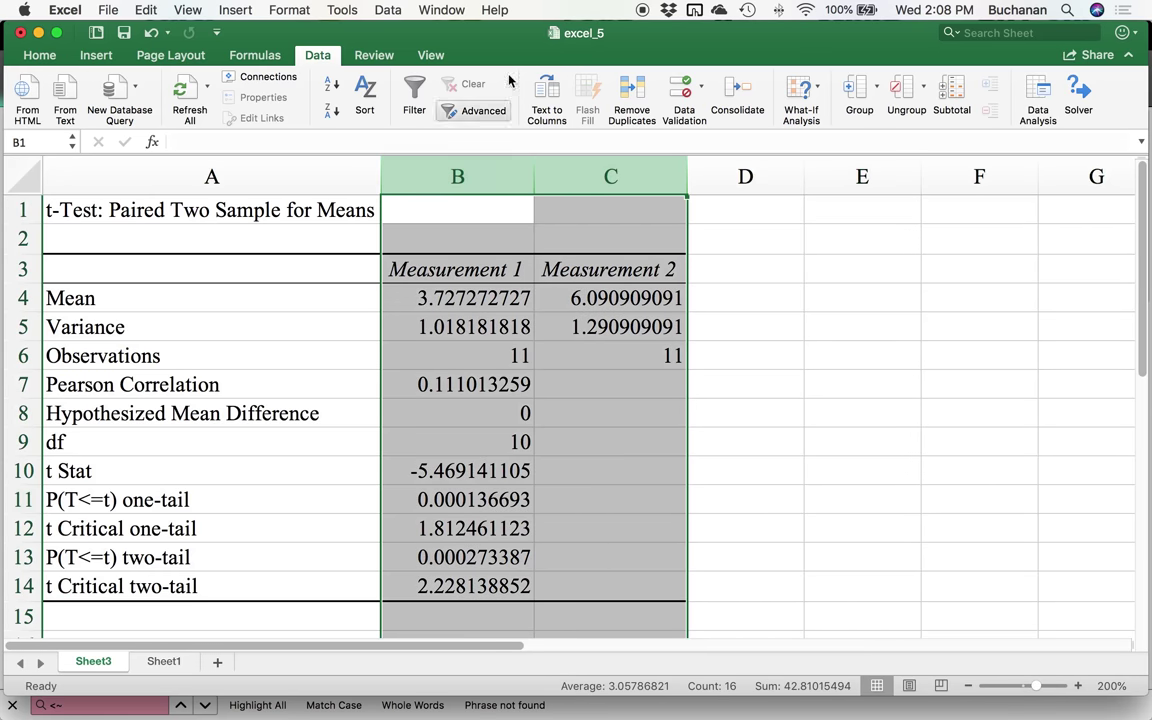
pyautogui.click(449, 298)
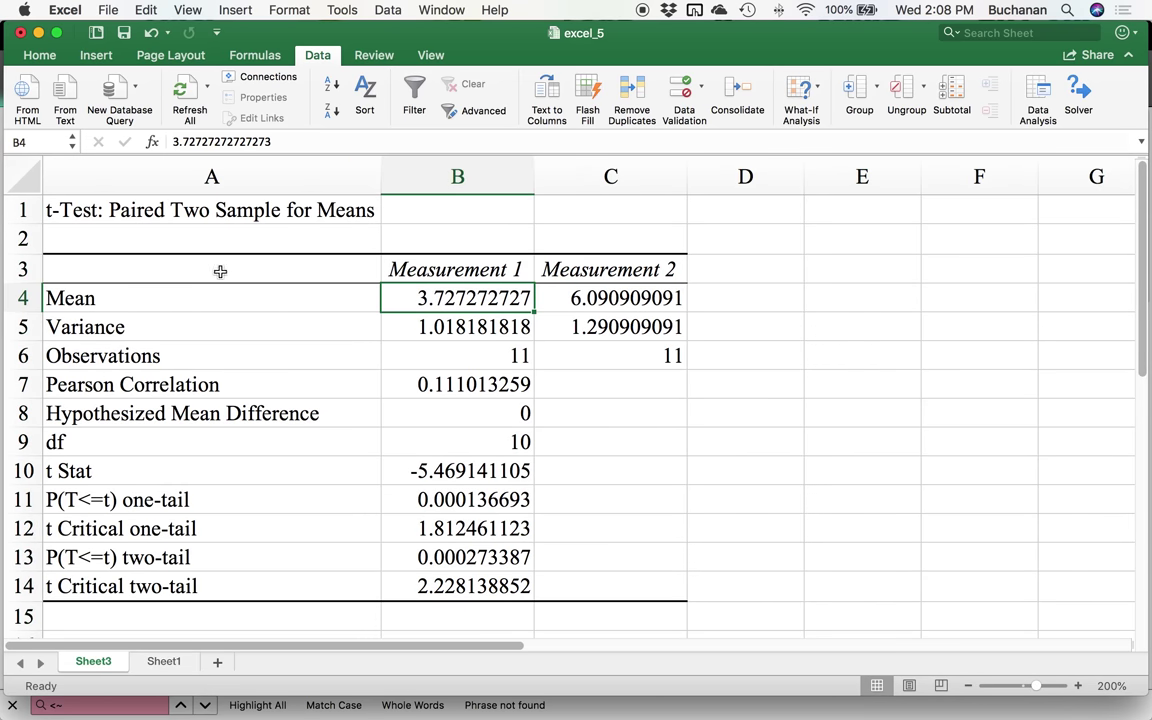
pyautogui.moveTo(82, 298); pyautogui.dragTo(650, 333)
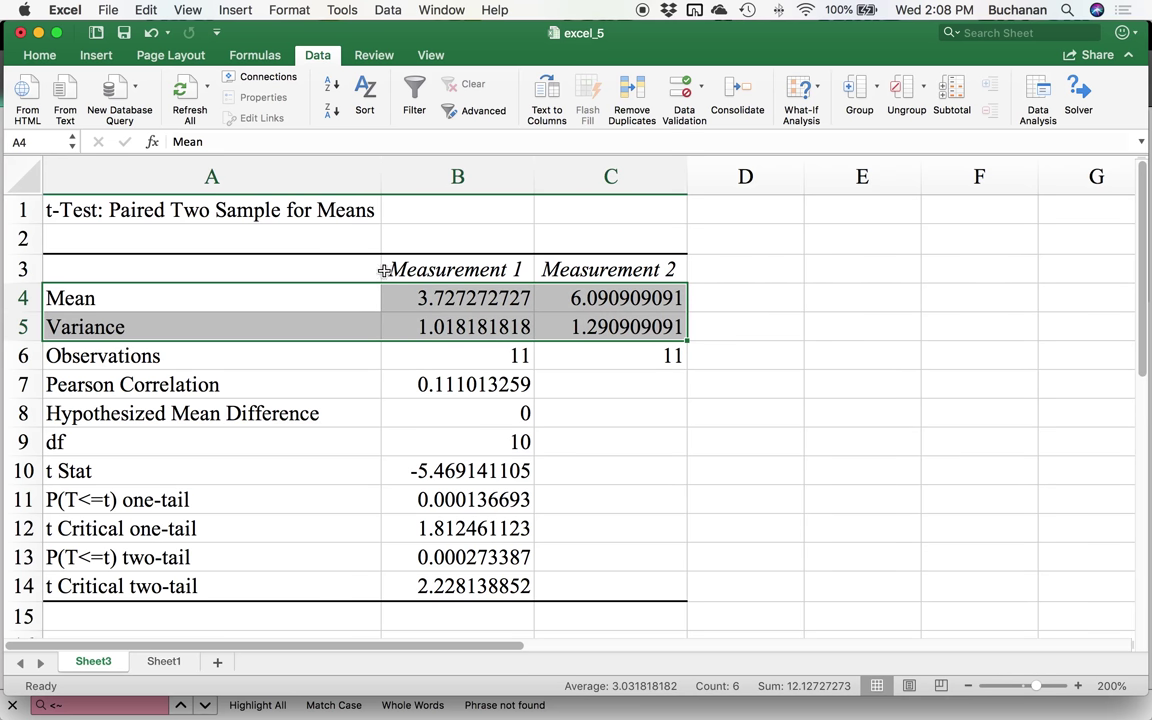
pyautogui.click(459, 298)
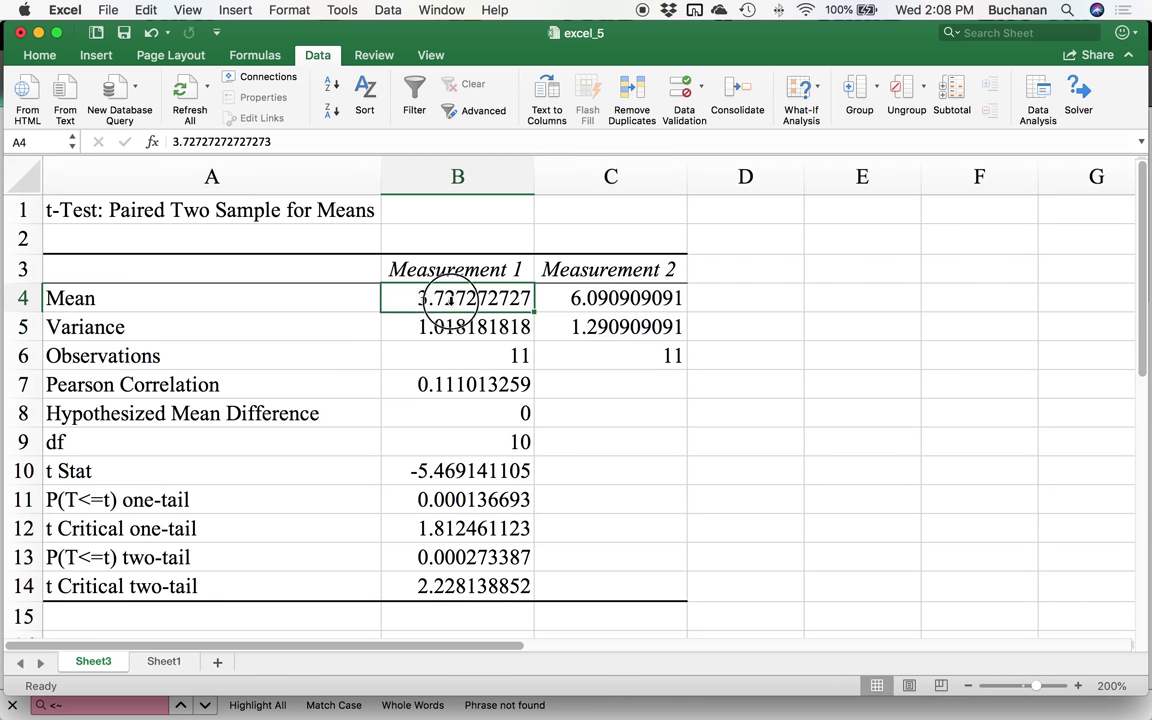
pyautogui.moveTo(135, 294); pyautogui.dragTo(612, 288)
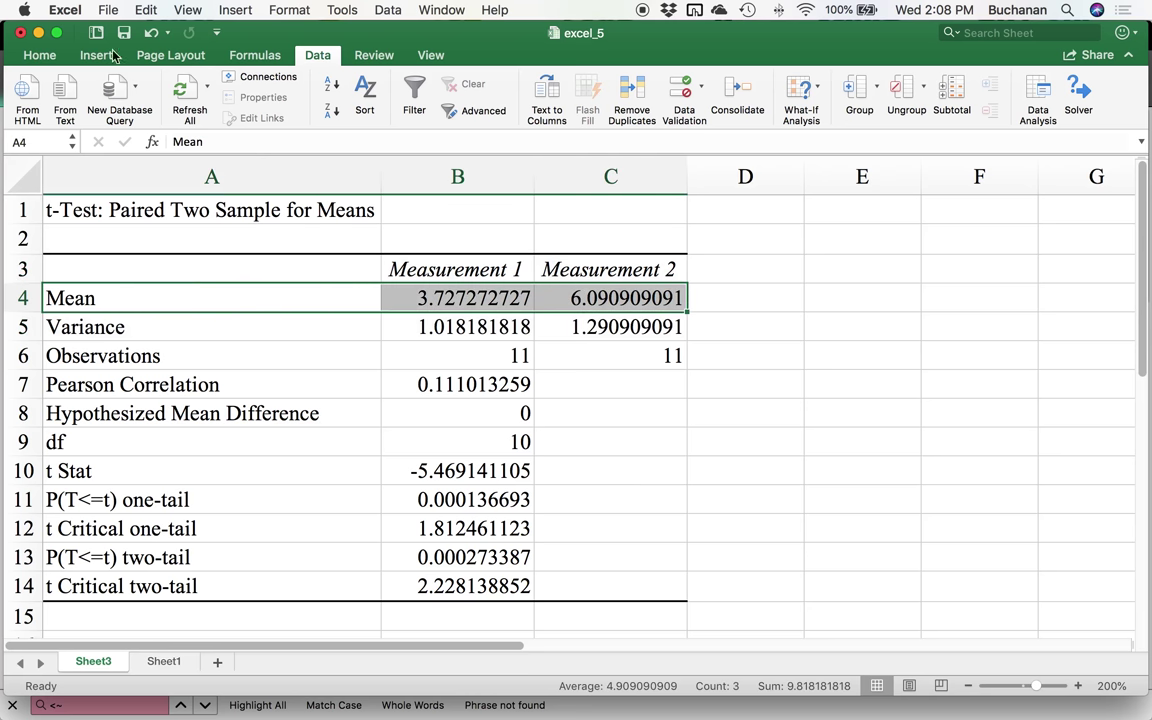
pyautogui.click(38, 55)
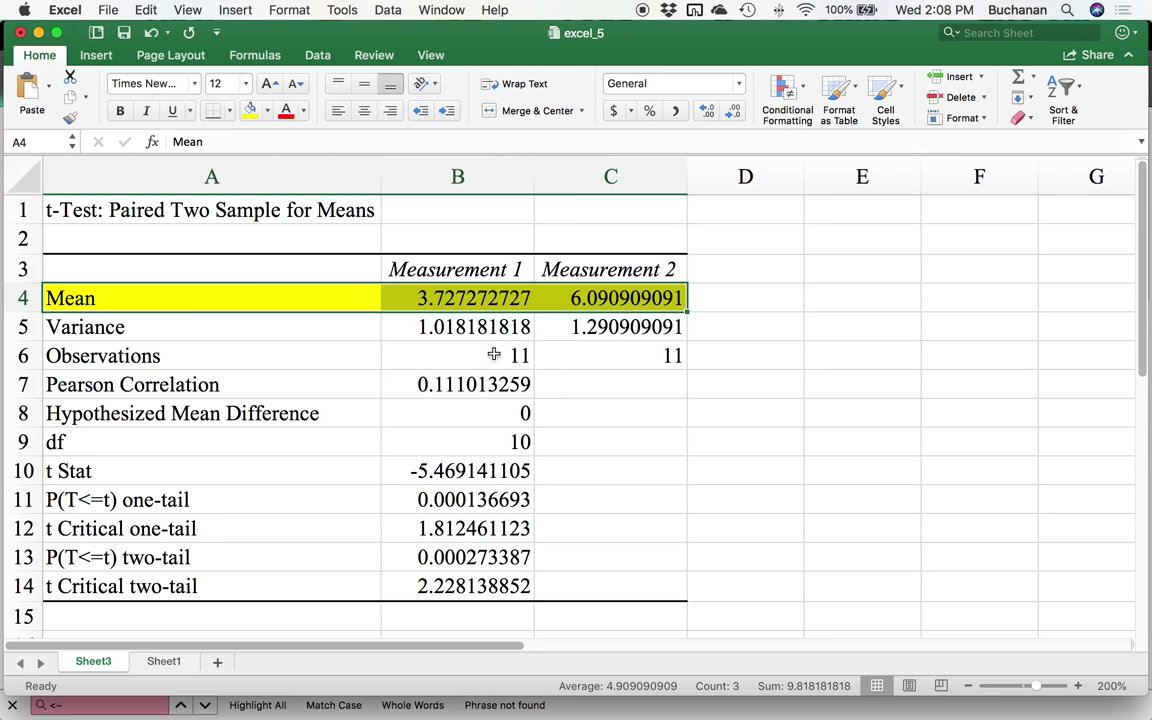
pyautogui.click(154, 329)
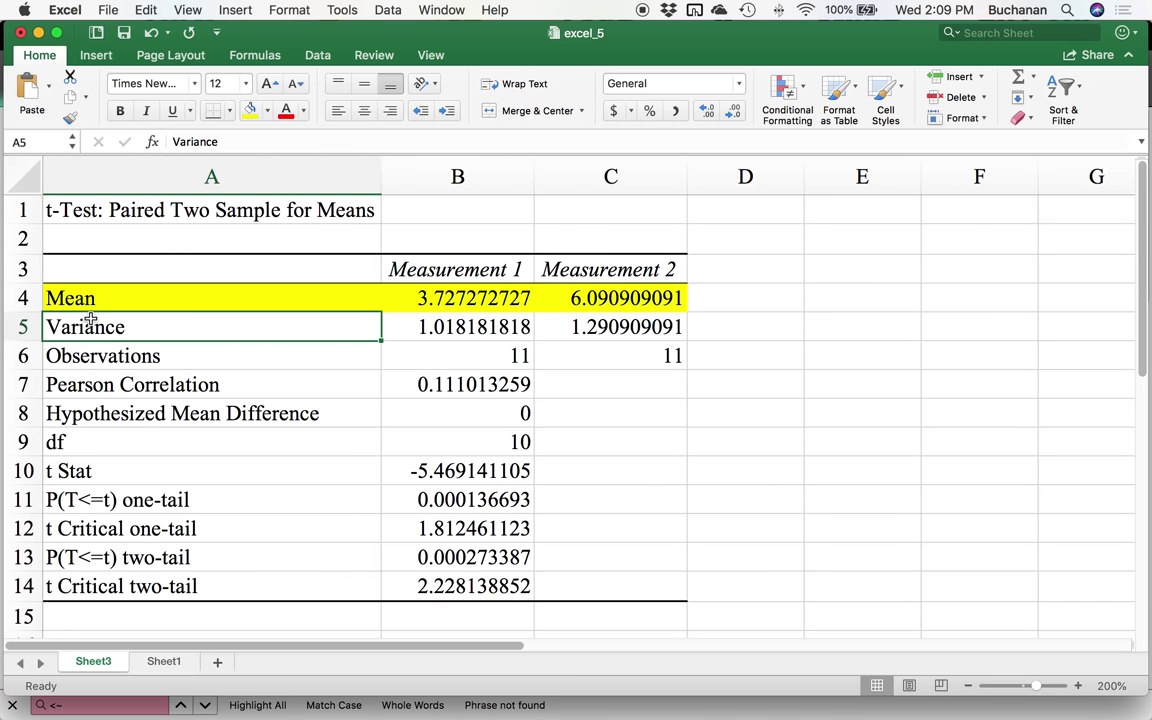
pyautogui.click(119, 356)
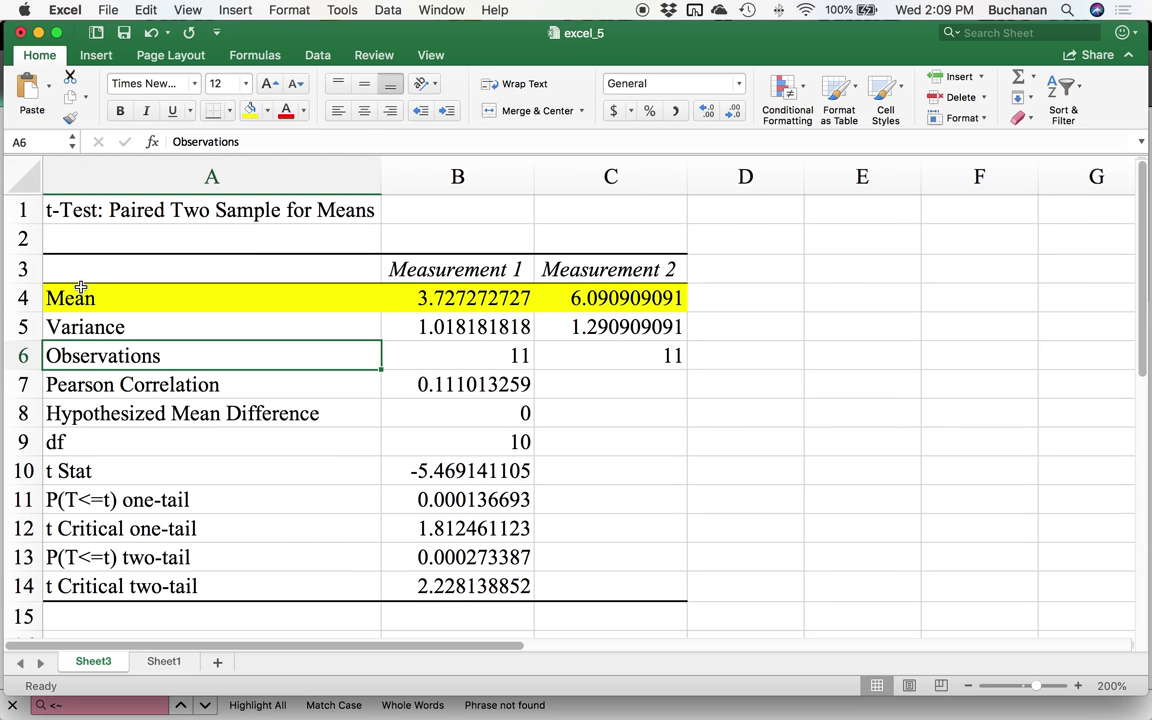
pyautogui.moveTo(388, 356); pyautogui.dragTo(672, 356)
# - Add the notes 'same people' and 'variance not SD' beside the output rows
pyautogui.click(715, 361)
pyautogui.write('samp')
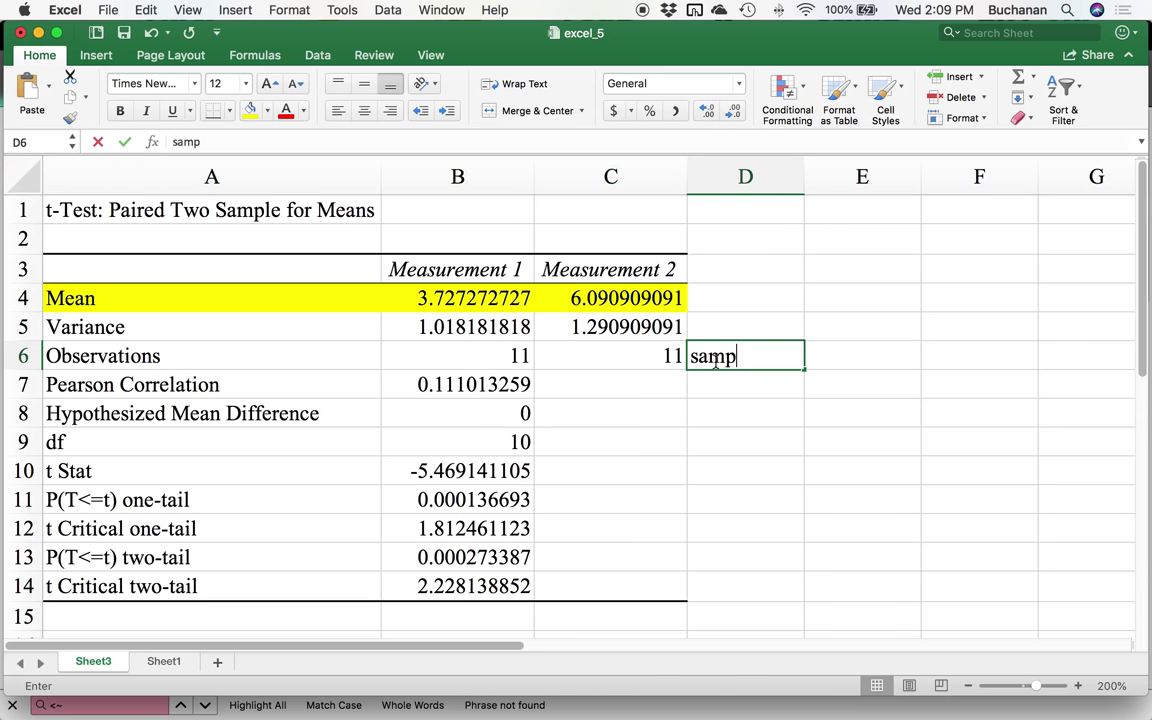
pyautogui.press('BackSpace')
pyautogui.write('e people')
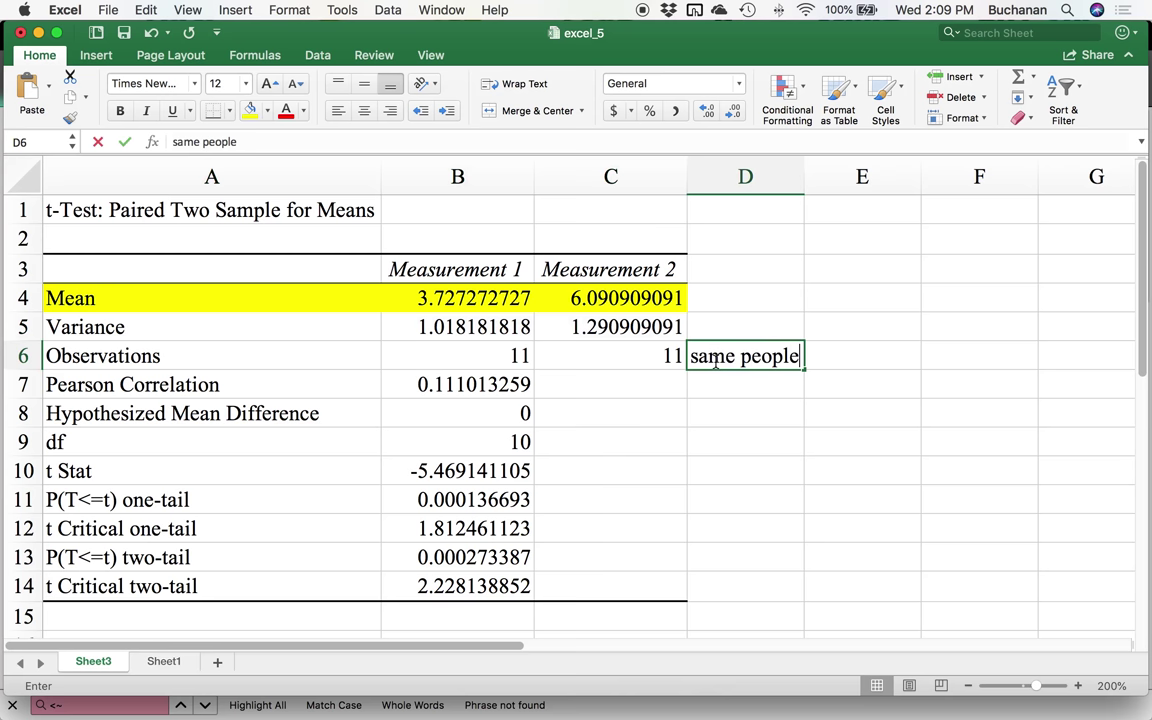
pyautogui.press('Up')
pyautogui.write('variance not SD')
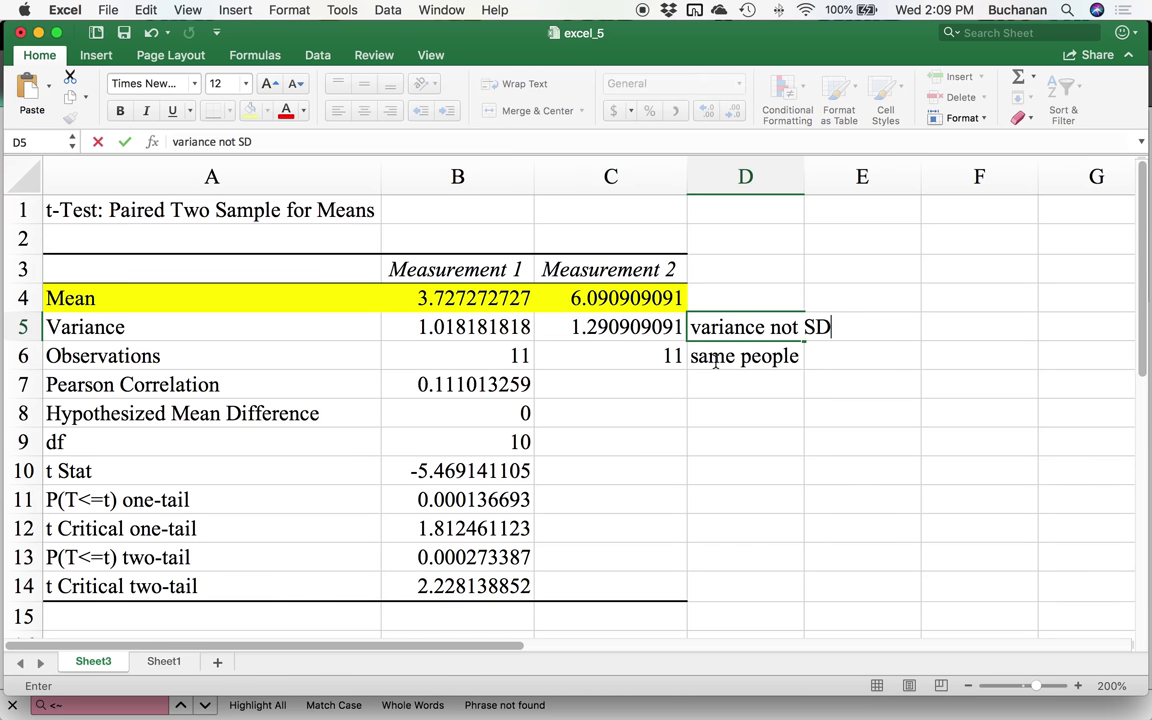
pyautogui.press('Return')
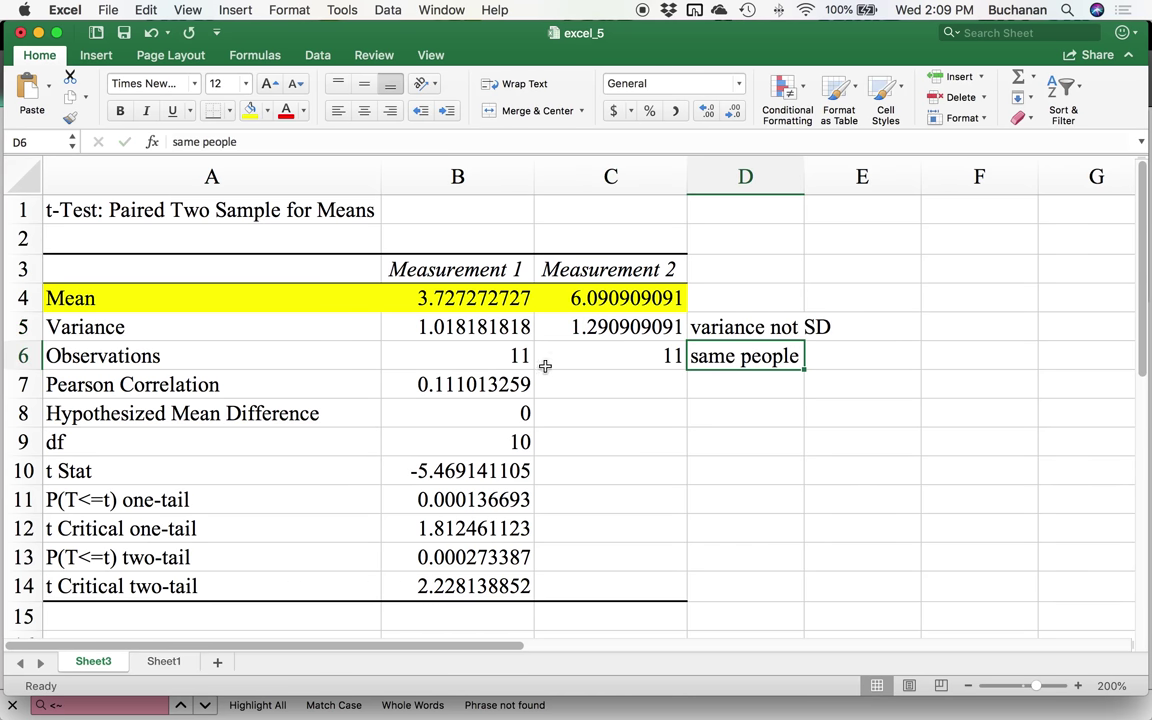
# - Note 'N = 11' beside the observation counts
pyautogui.moveTo(456, 356); pyautogui.dragTo(563, 355)
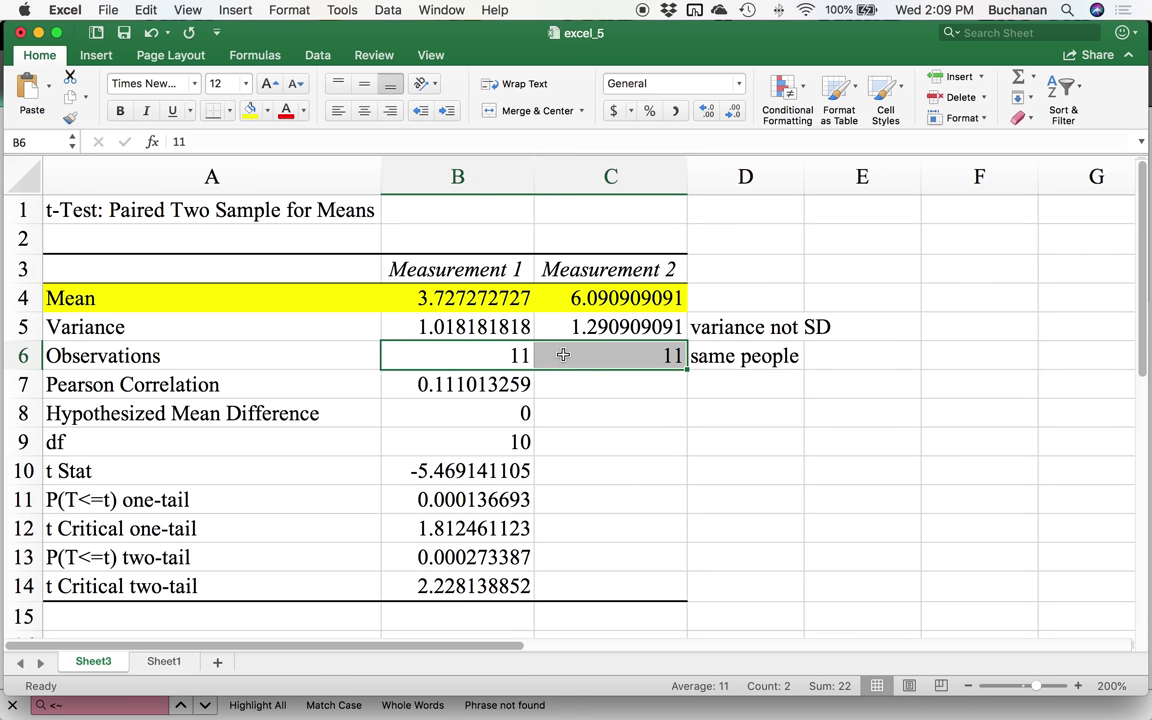
pyautogui.click(836, 351)
pyautogui.write('N = 11')
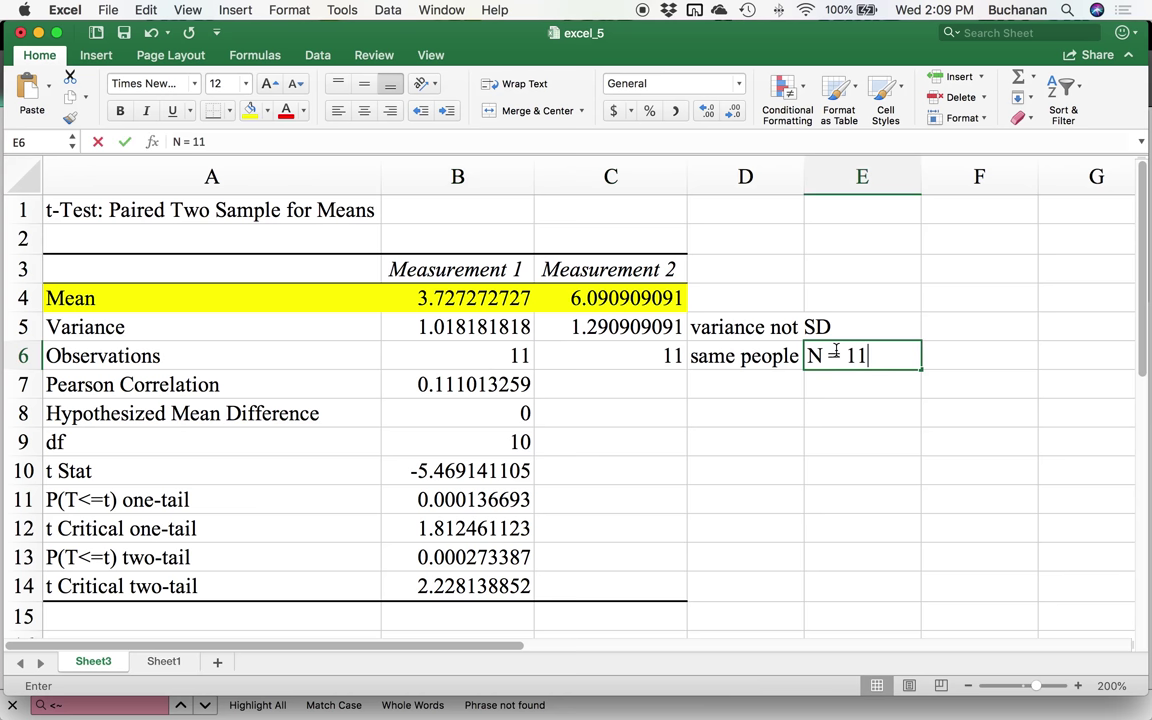
pyautogui.press('Return')
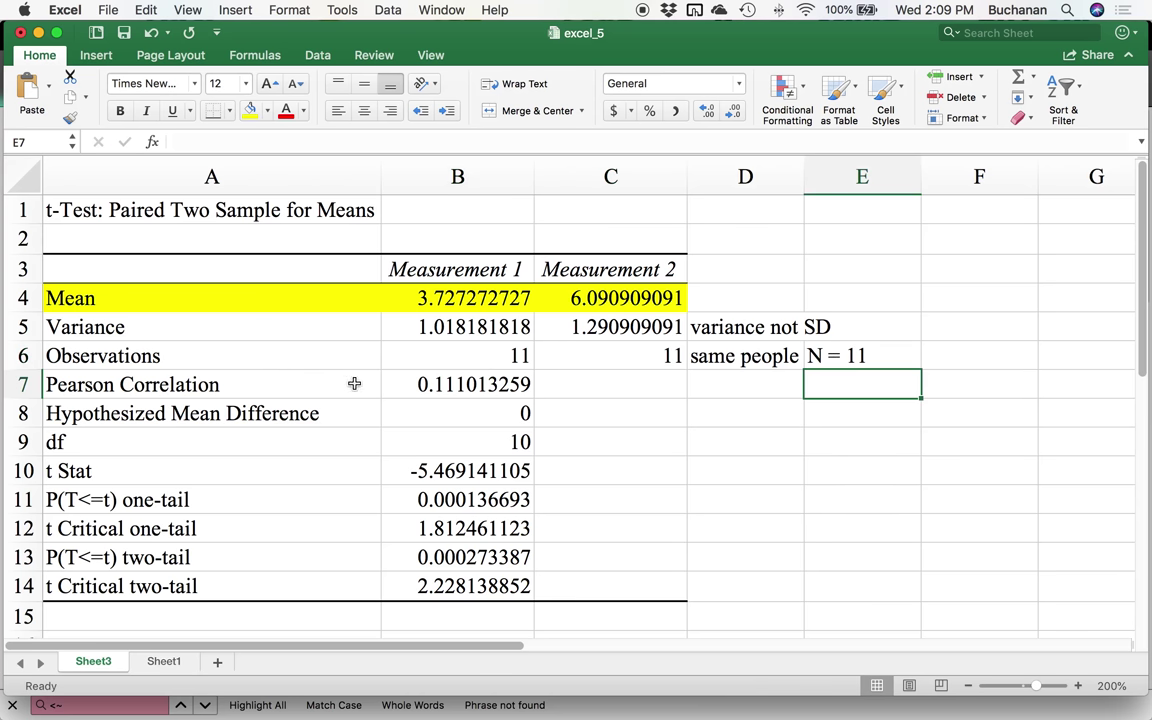
# - Add the note 'N - 1' beside the df row
pyautogui.click(422, 386)
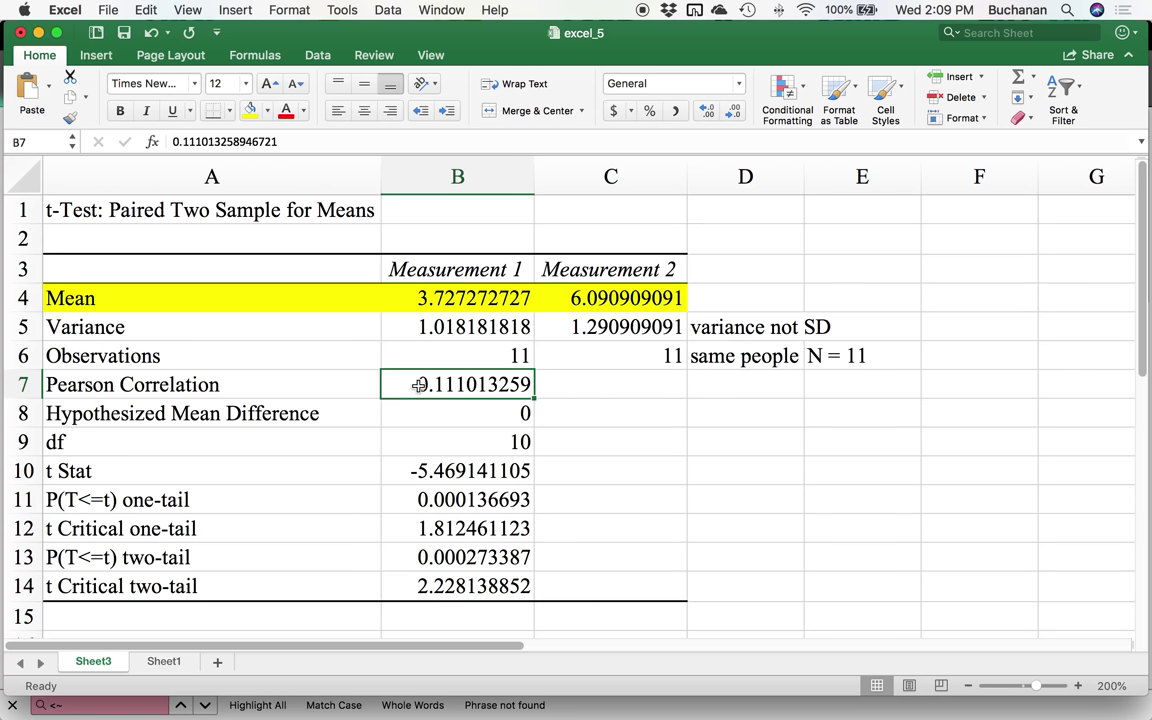
pyautogui.click(439, 424)
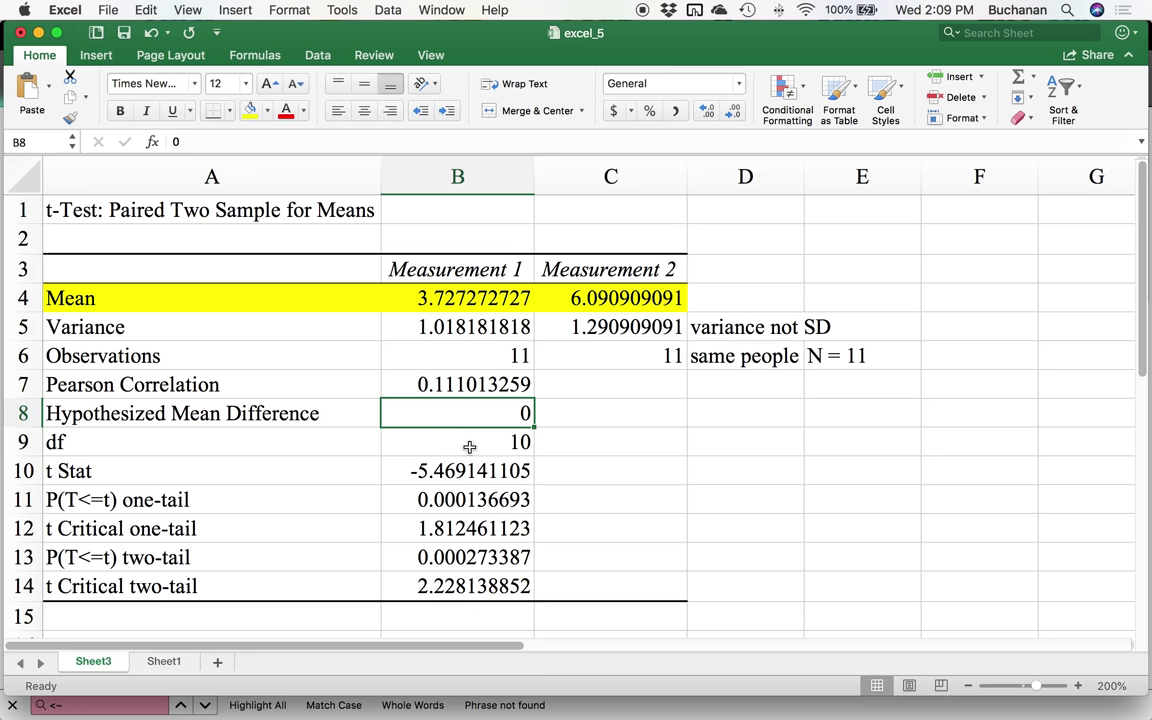
pyautogui.click(470, 445)
pyautogui.click(728, 442)
pyautogui.write('N')
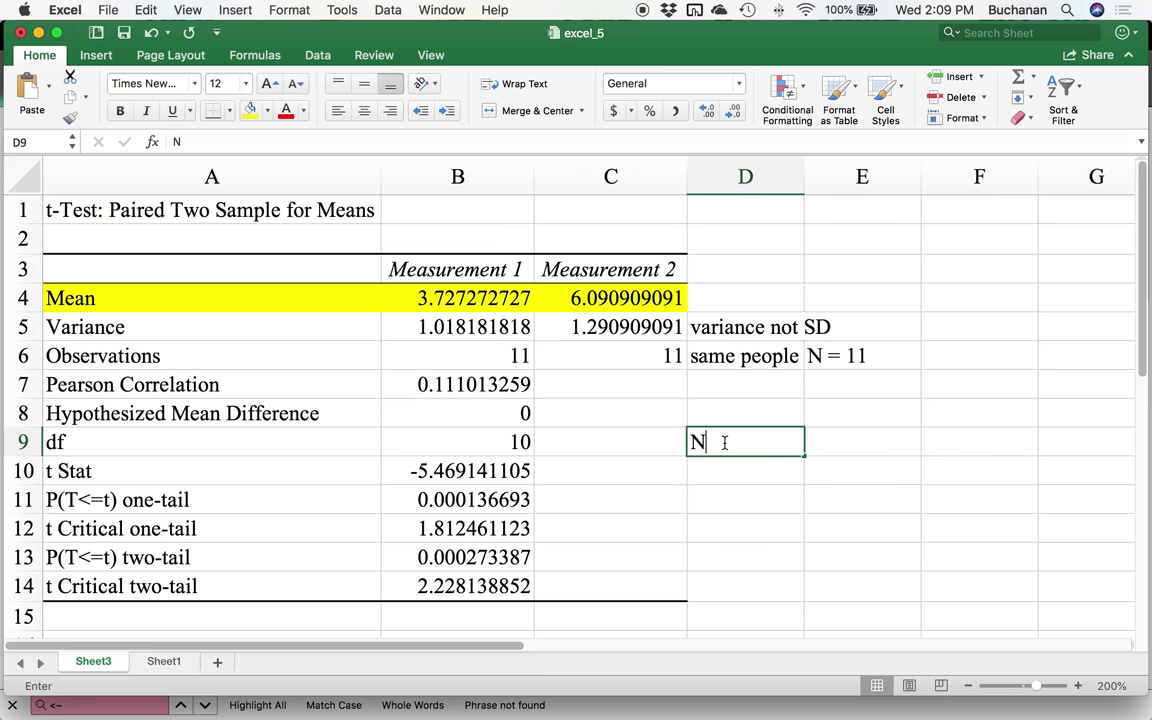
pyautogui.write(' - 1')
pyautogui.press('Return')
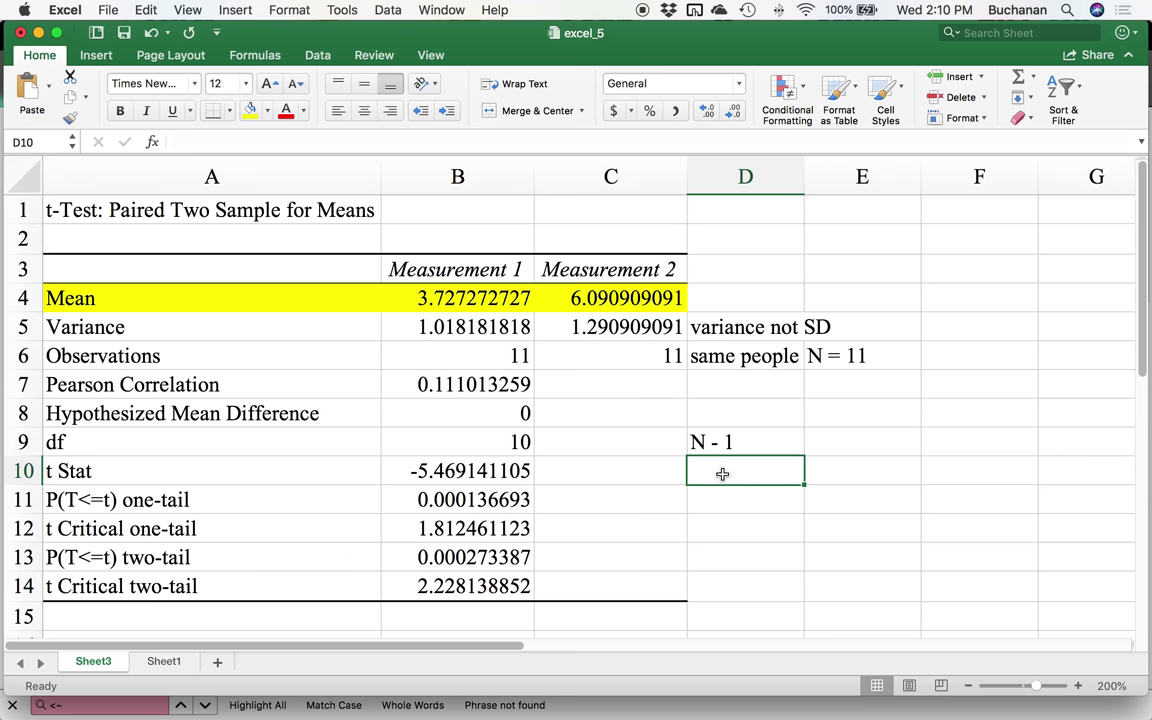
# - Add the t Stat note '(M1 - M2) / SEdifferences between means'
pyautogui.write('(M')
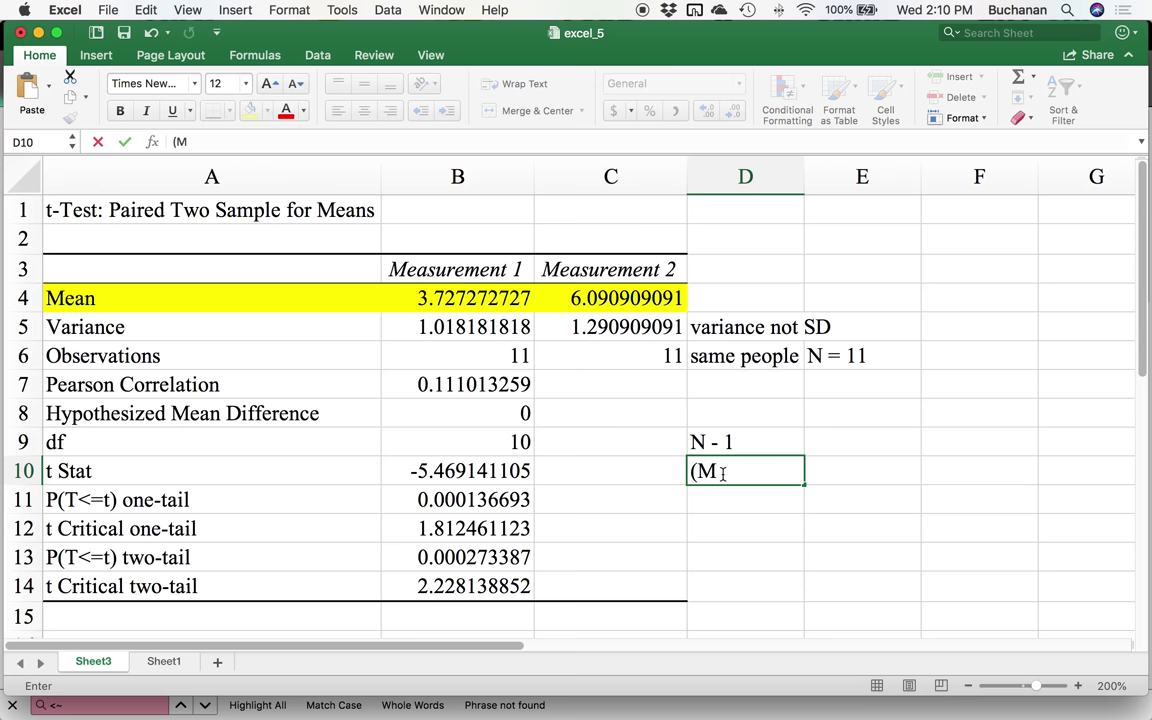
pyautogui.write(' 1')
pyautogui.press('BackSpace')
pyautogui.press('BackSpace')
pyautogui.press('BackSpace')
pyautogui.write('1 - M2) / S')
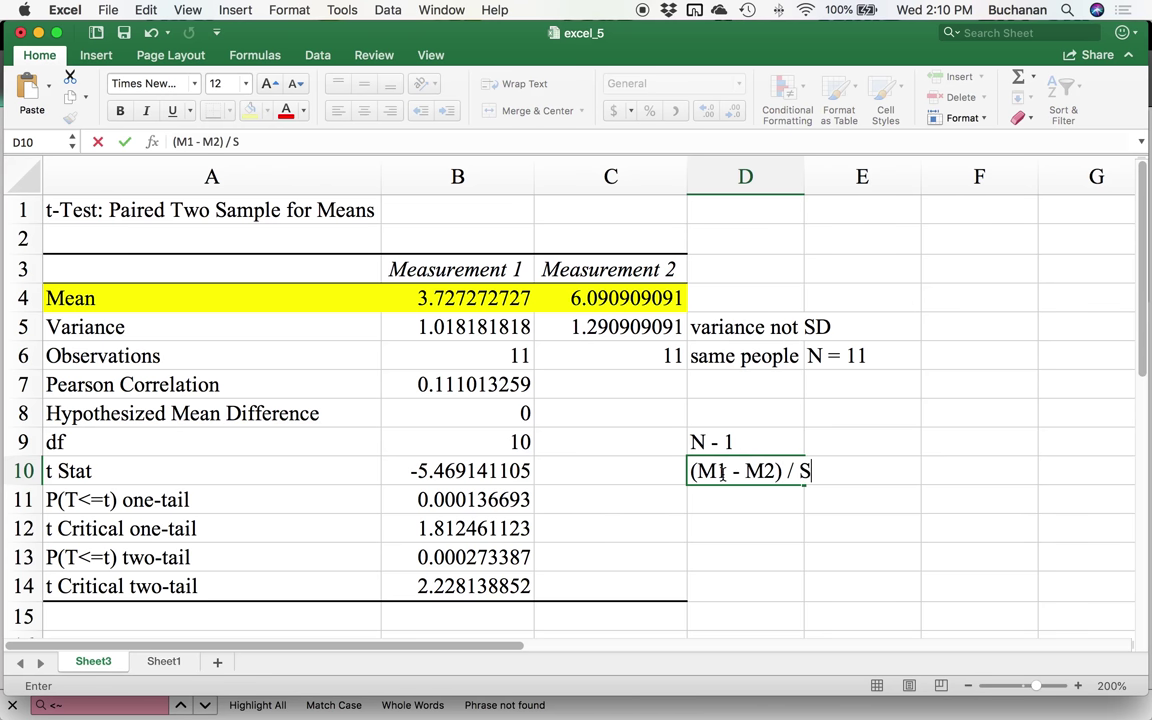
pyautogui.write('Ediff')
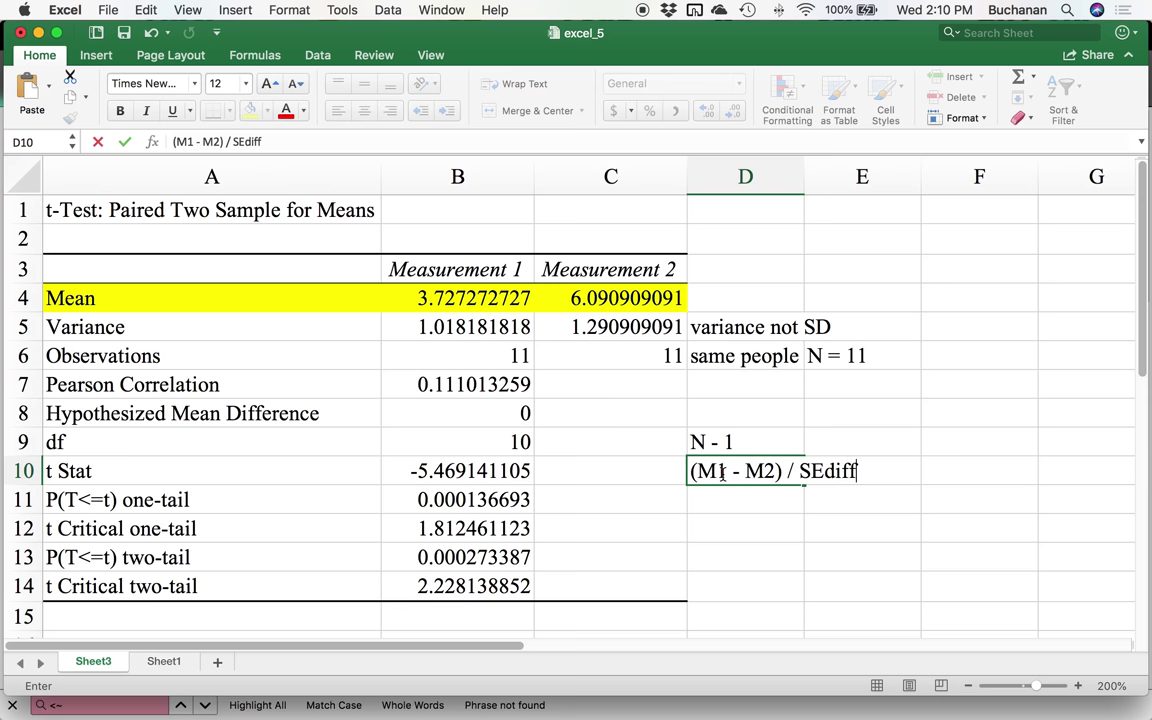
pyautogui.write('erences')
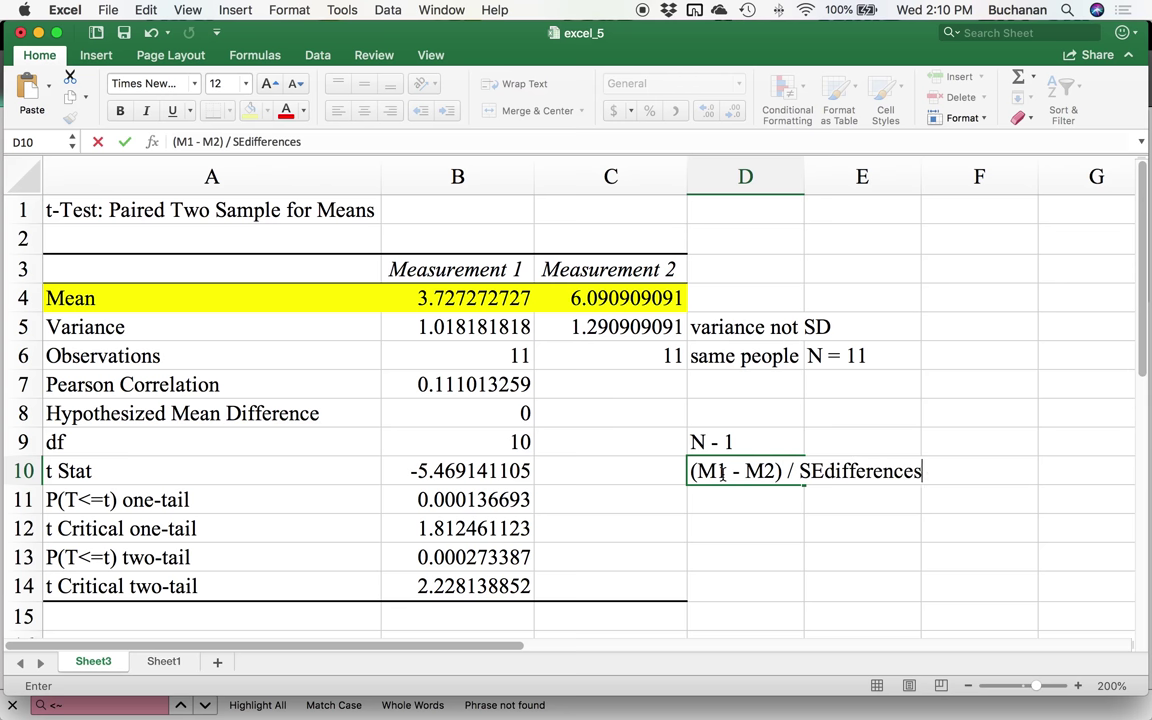
pyautogui.write(' between means')
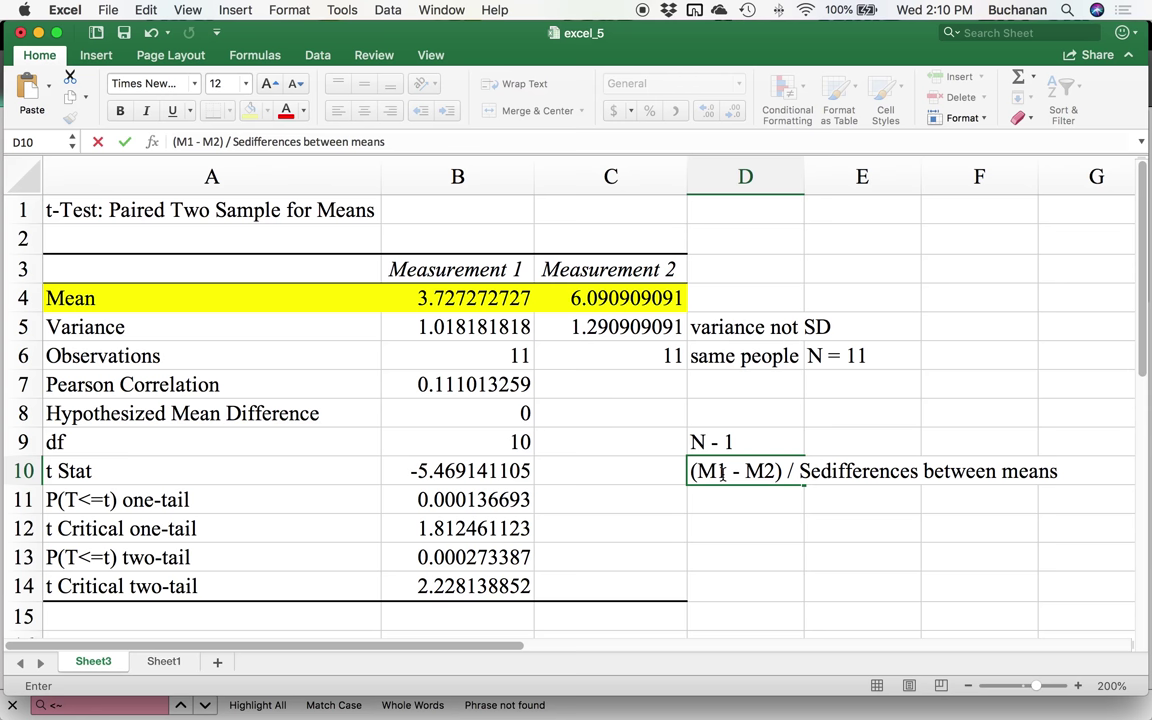
pyautogui.press('Return')
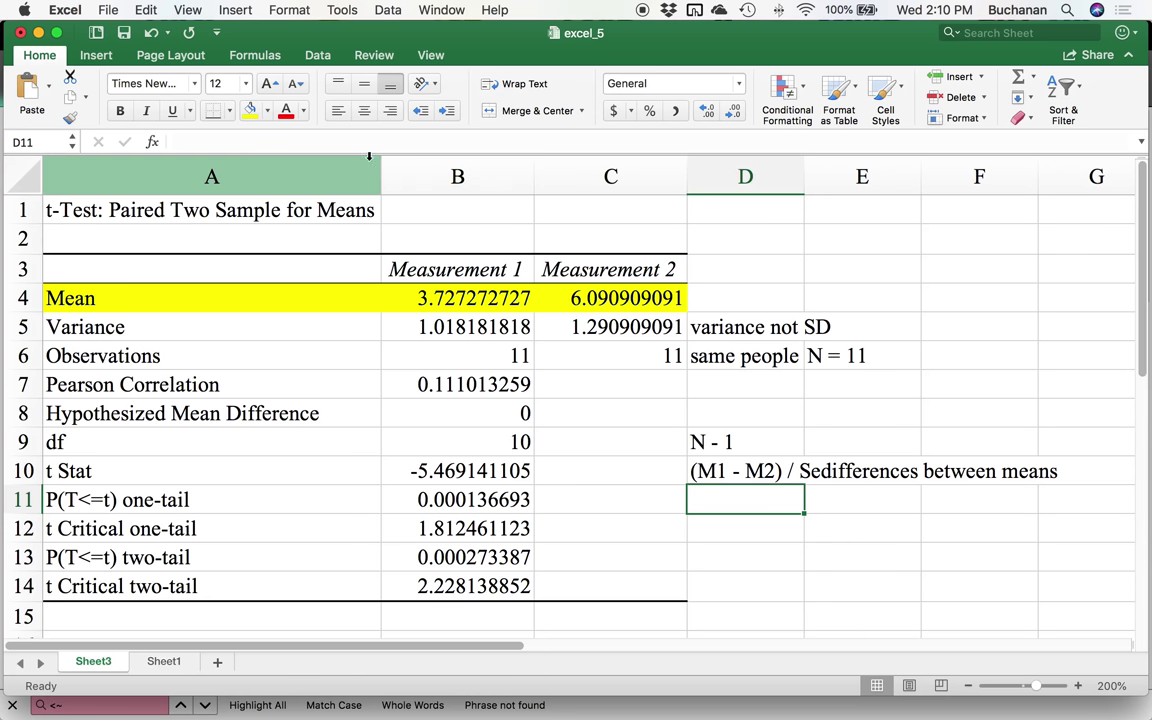
# - Replace the note's denominator so D10 reads '(M1 - M2) / SE of the change score'
pyautogui.click(711, 472)
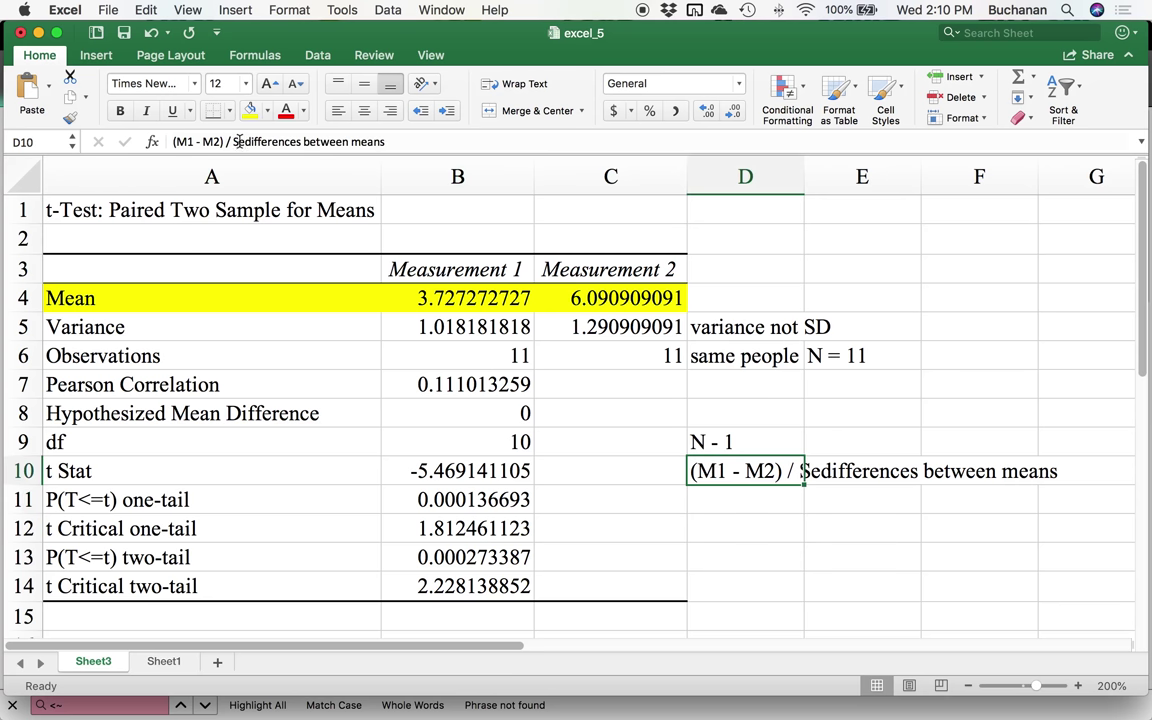
pyautogui.moveTo(233, 141); pyautogui.dragTo(457, 157)
pyautogui.write('SE of')
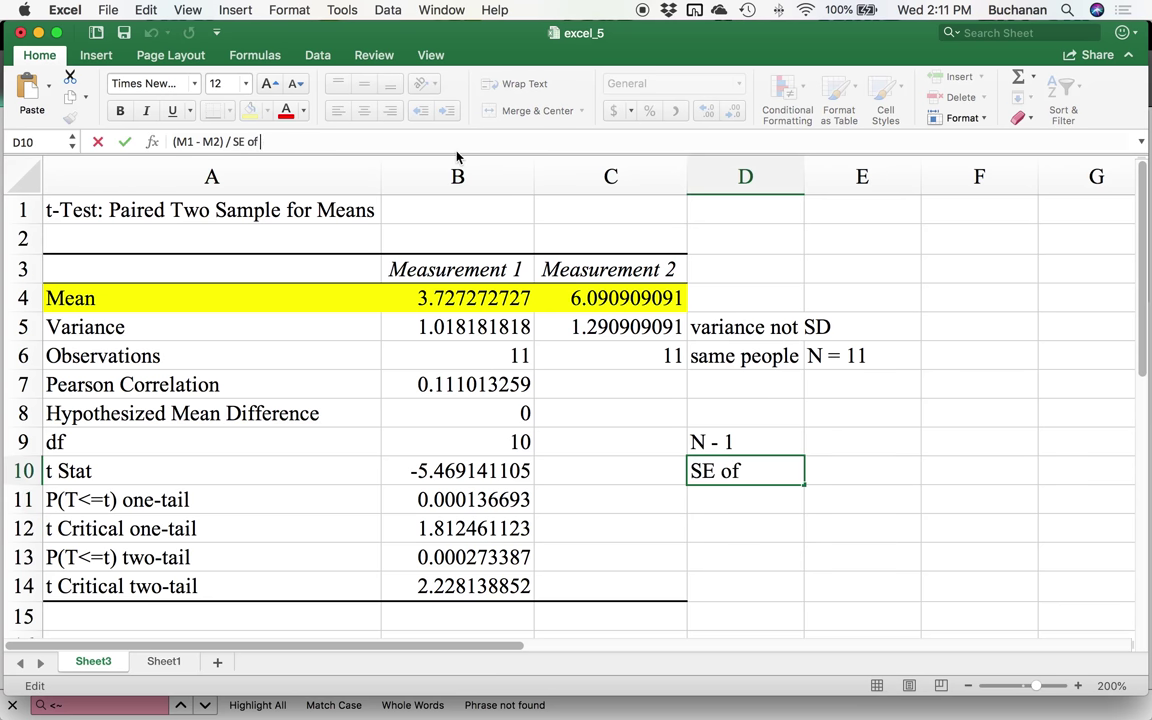
pyautogui.write(' the change score')
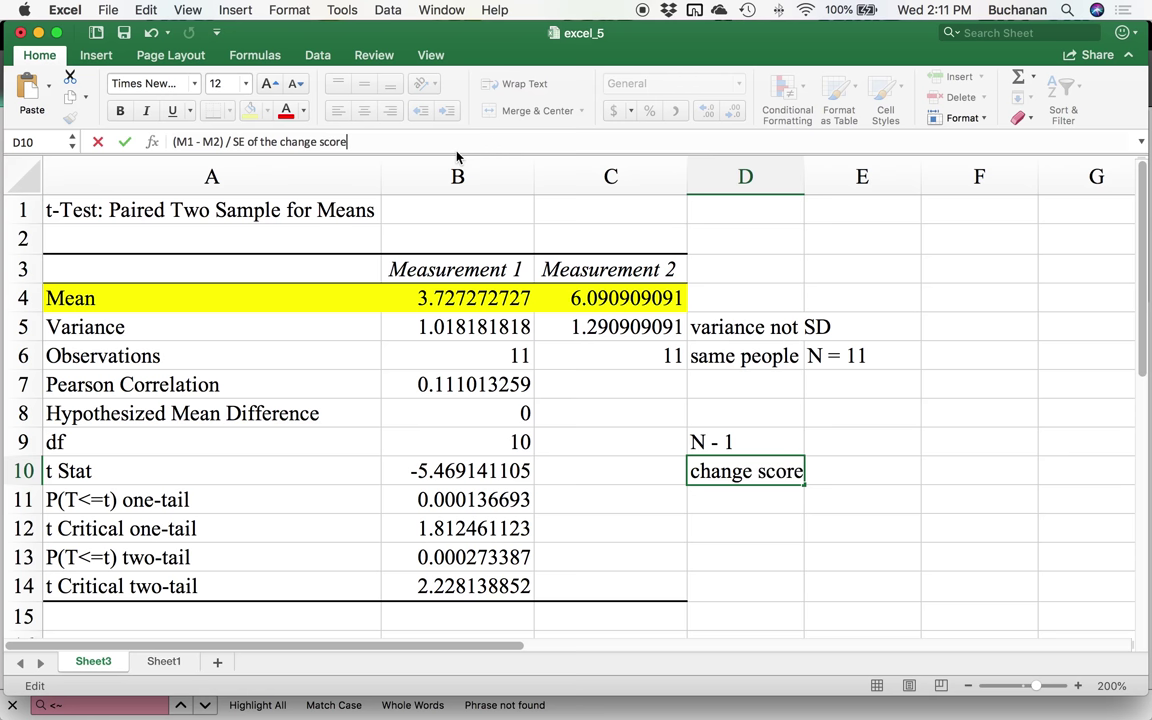
pyautogui.press('Return')
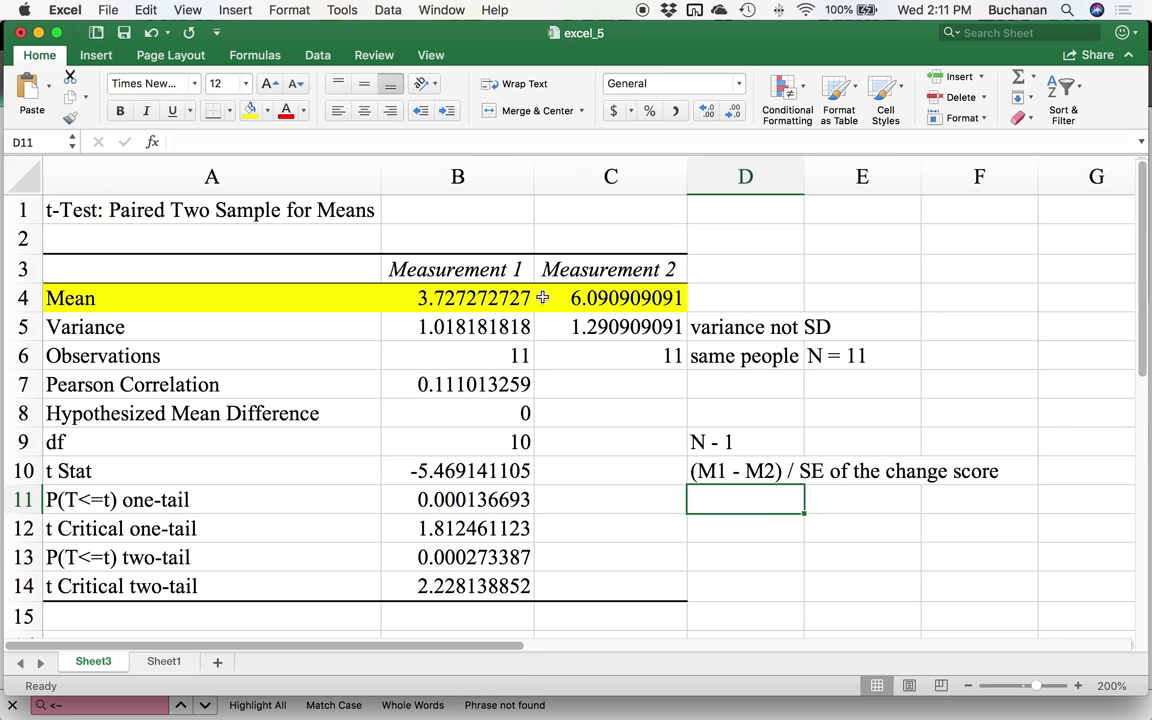
pyautogui.click(428, 503)
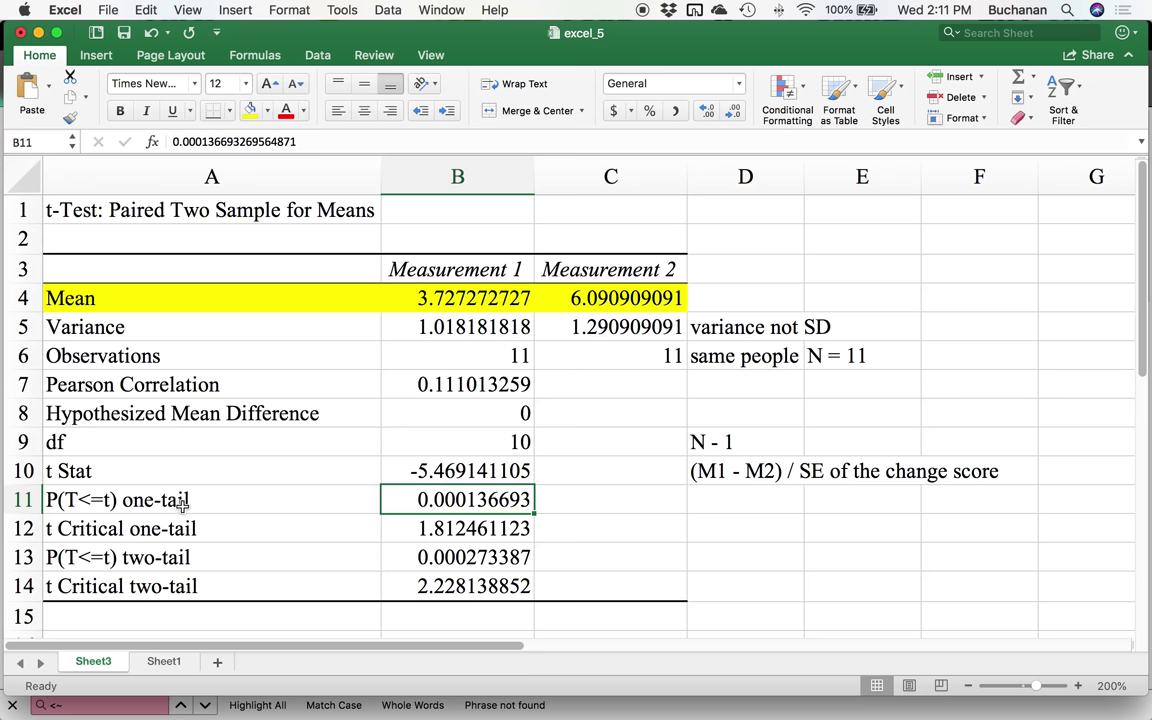
# - Review the p-value rows and type 'p < .001' in D13 beside the two-tailed p
pyautogui.moveTo(224, 499); pyautogui.dragTo(425, 533)
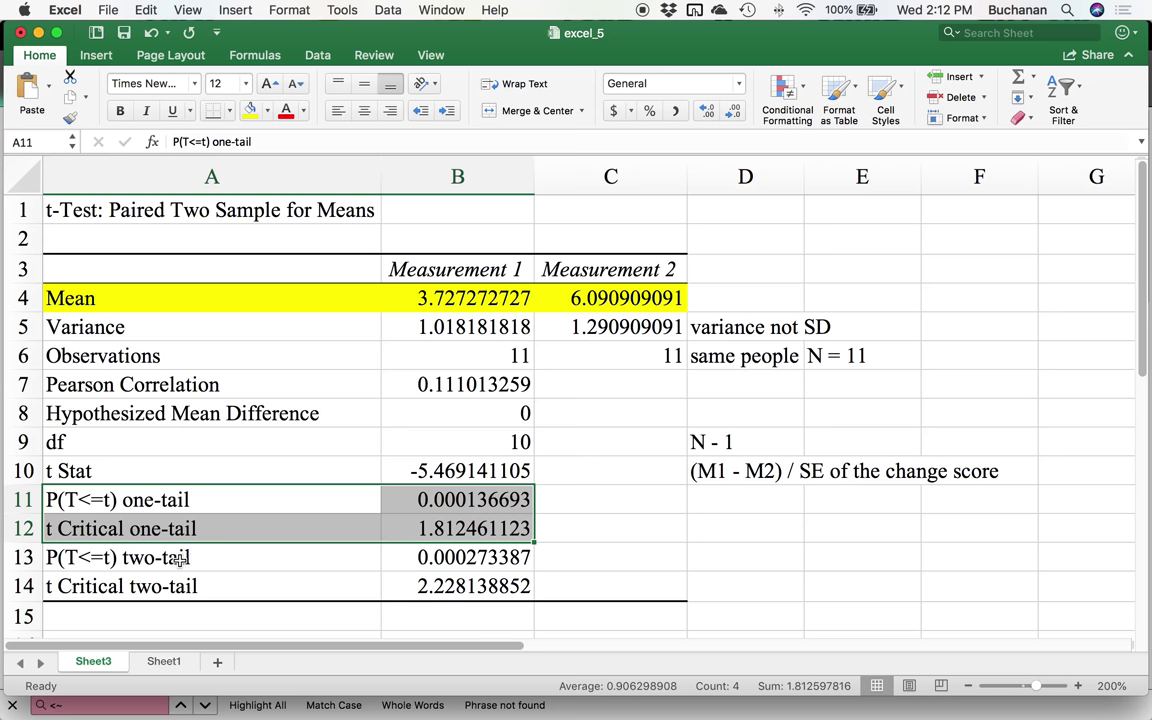
pyautogui.moveTo(247, 557); pyautogui.dragTo(445, 582)
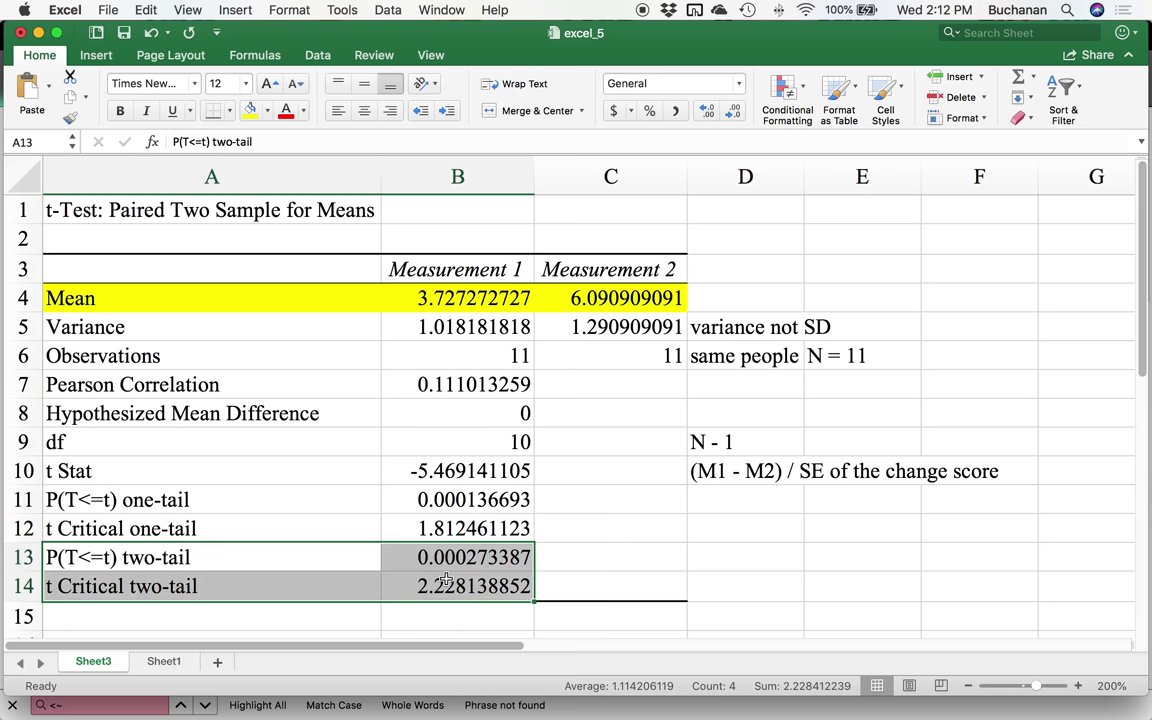
pyautogui.click(382, 556)
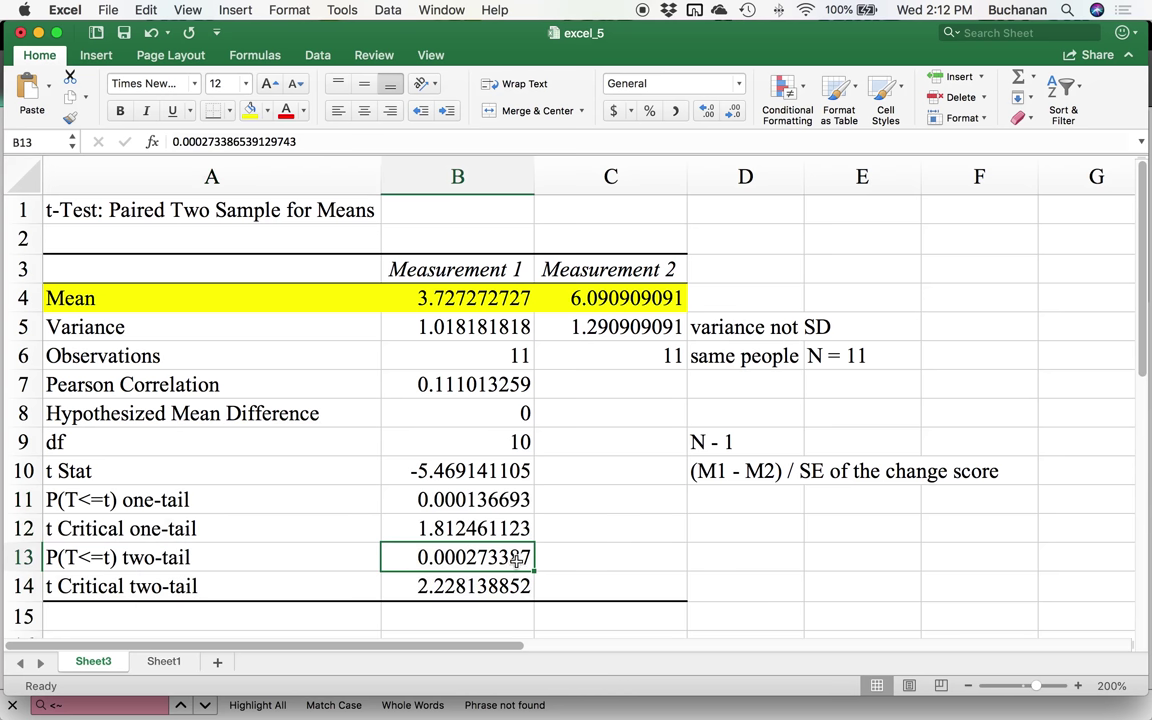
pyautogui.click(742, 546)
pyautogui.write('p < .001')
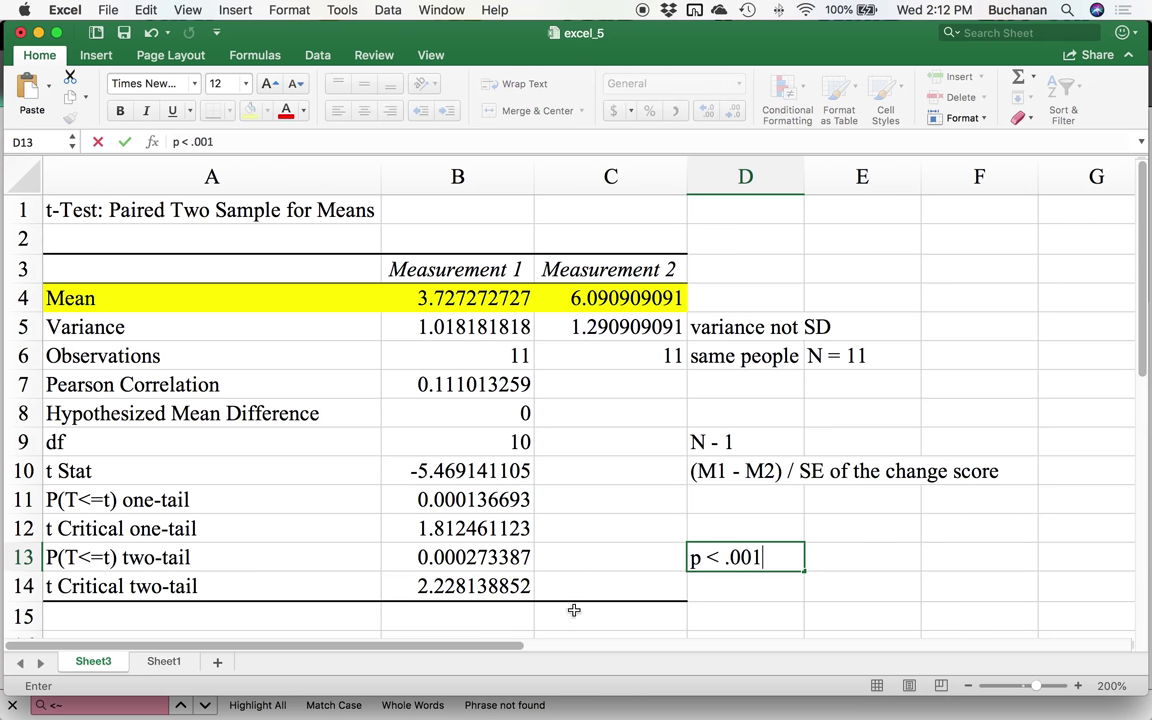
pyautogui.click(480, 586)
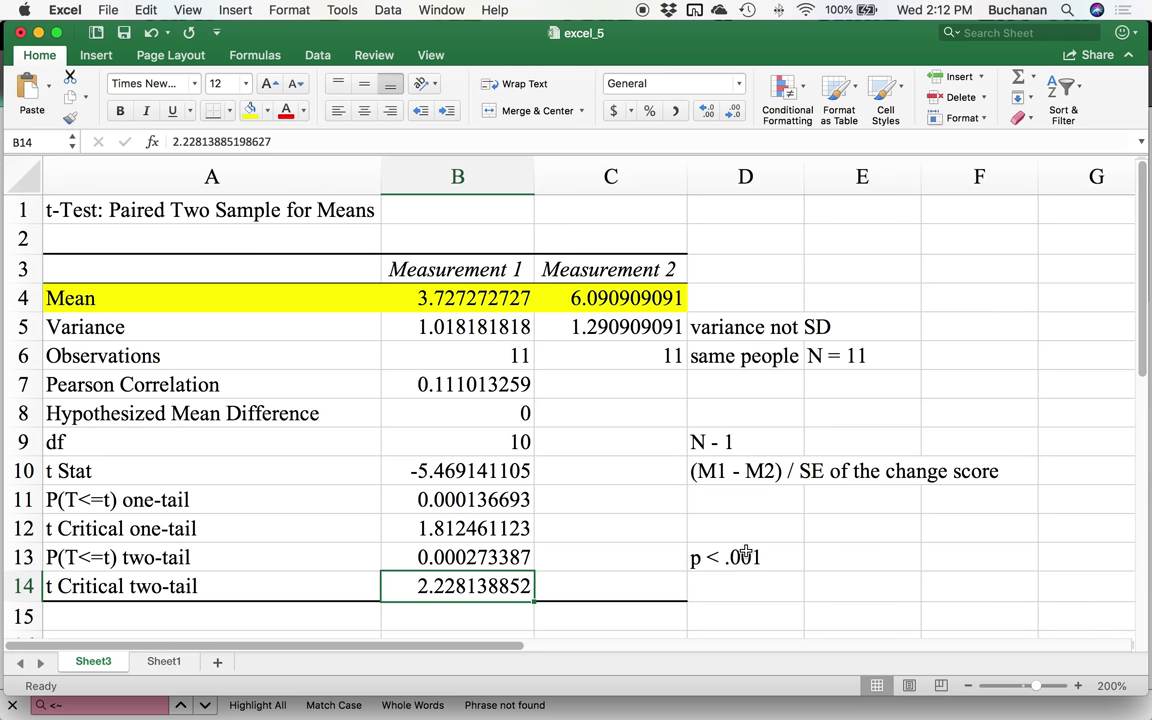
pyautogui.click(710, 557)
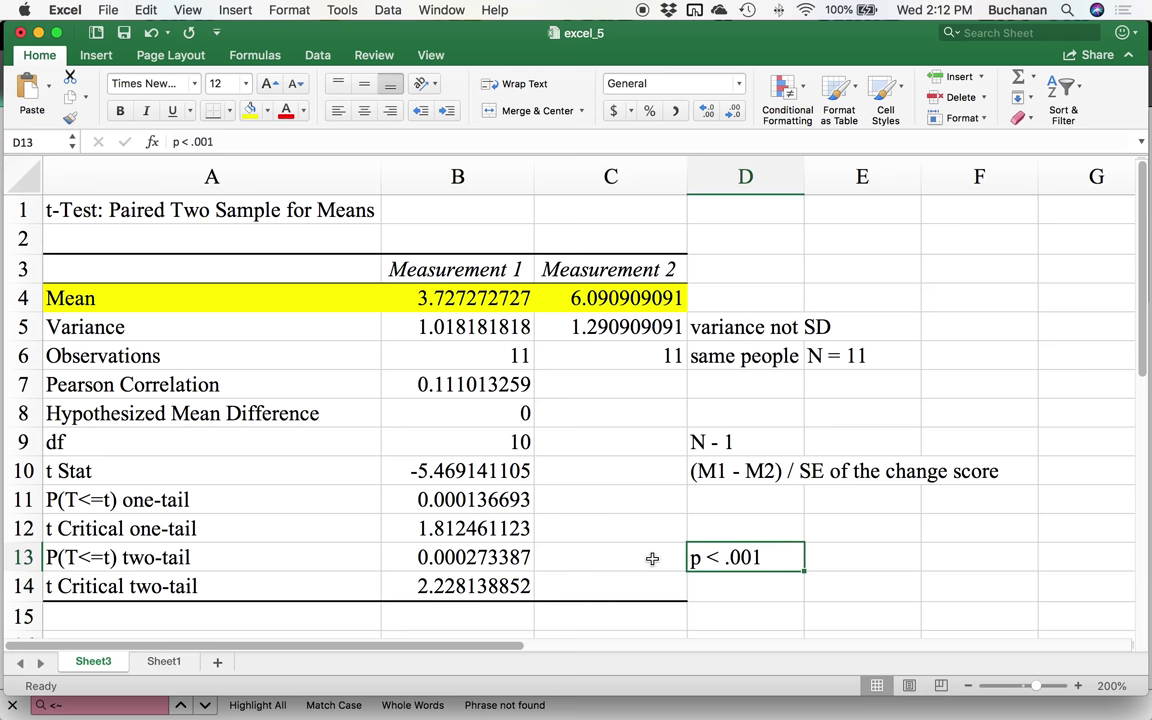
# - Add the note '(M1 - M2) / SD of the change score' below the notes
pyautogui.click(728, 617)
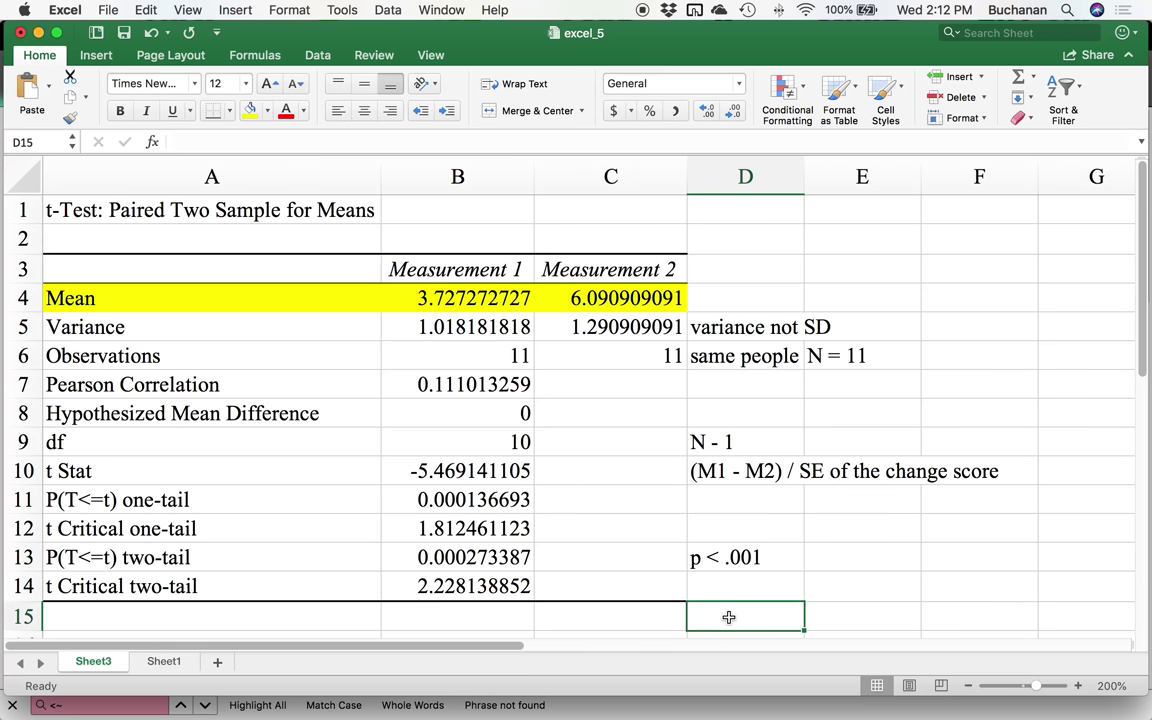
pyautogui.write('(M1 - ')
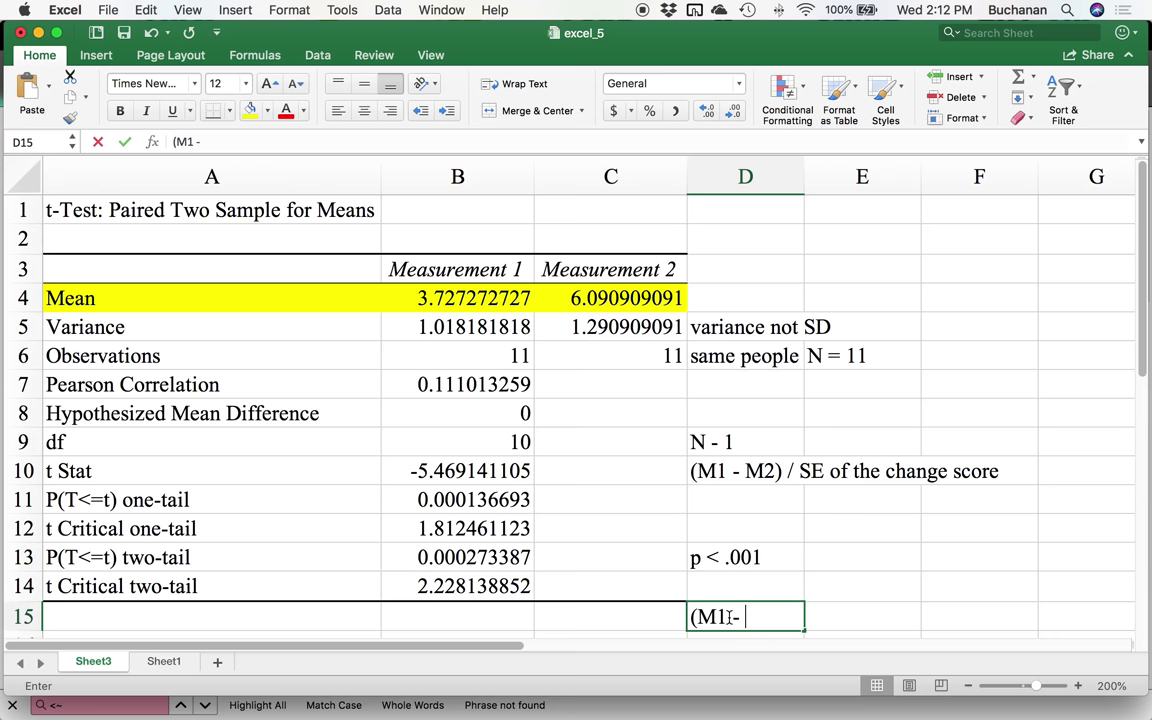
pyautogui.write('M2) / ')
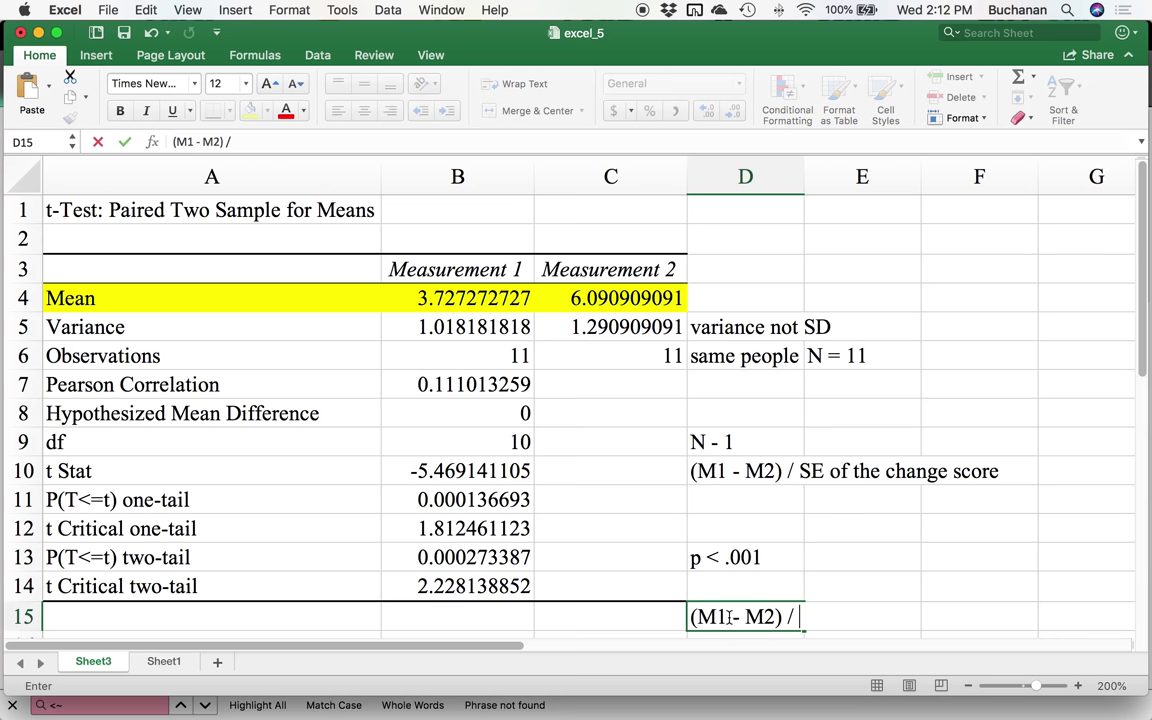
pyautogui.write('SD of the change')
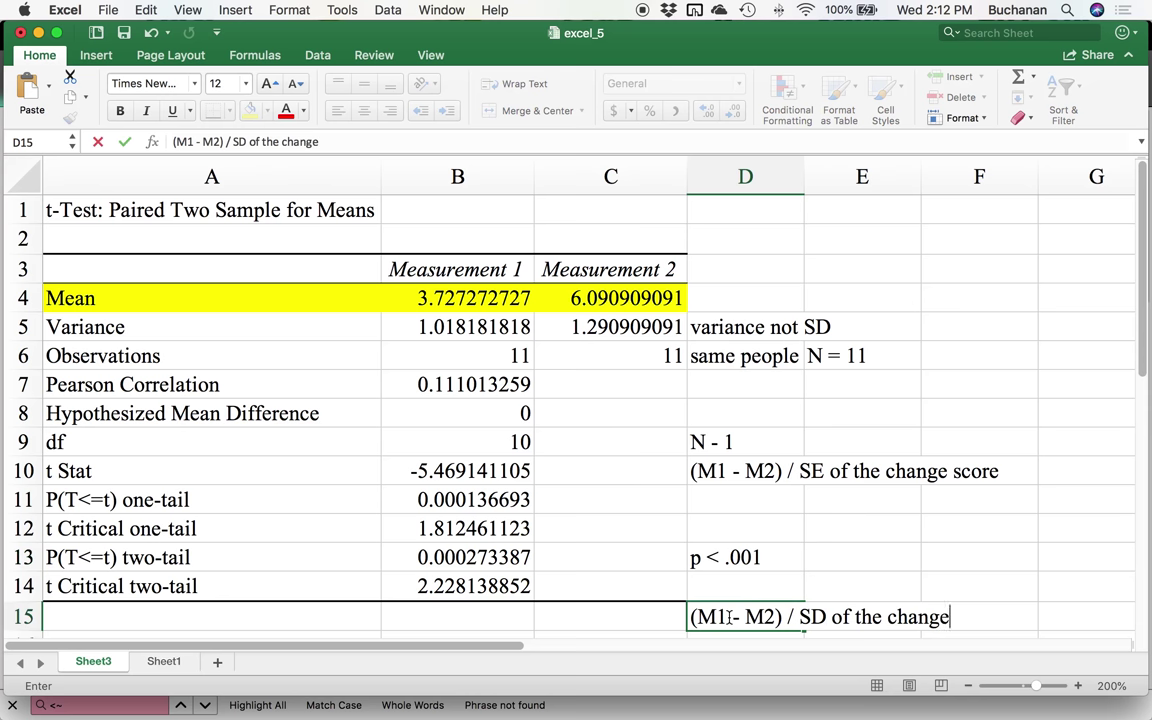
pyautogui.write(' score')
pyautogui.press('Return')
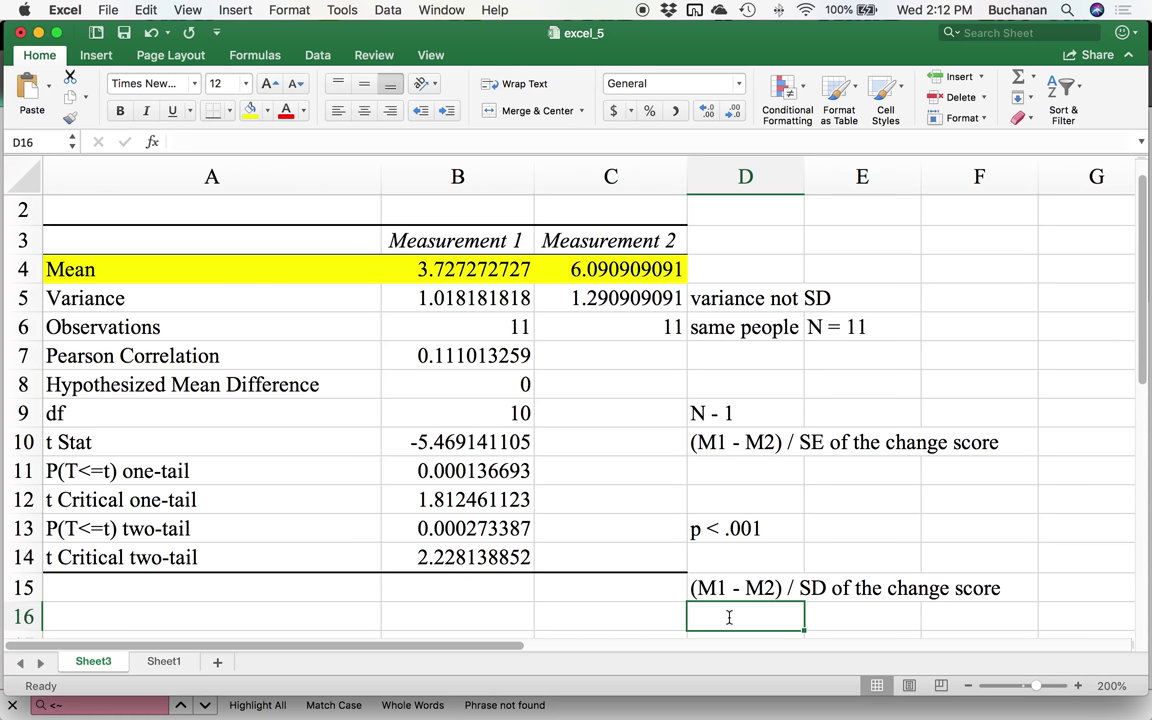
# - Write the APA result 't(10) = -5.47, p < .001' two rows below
pyautogui.press('Return')
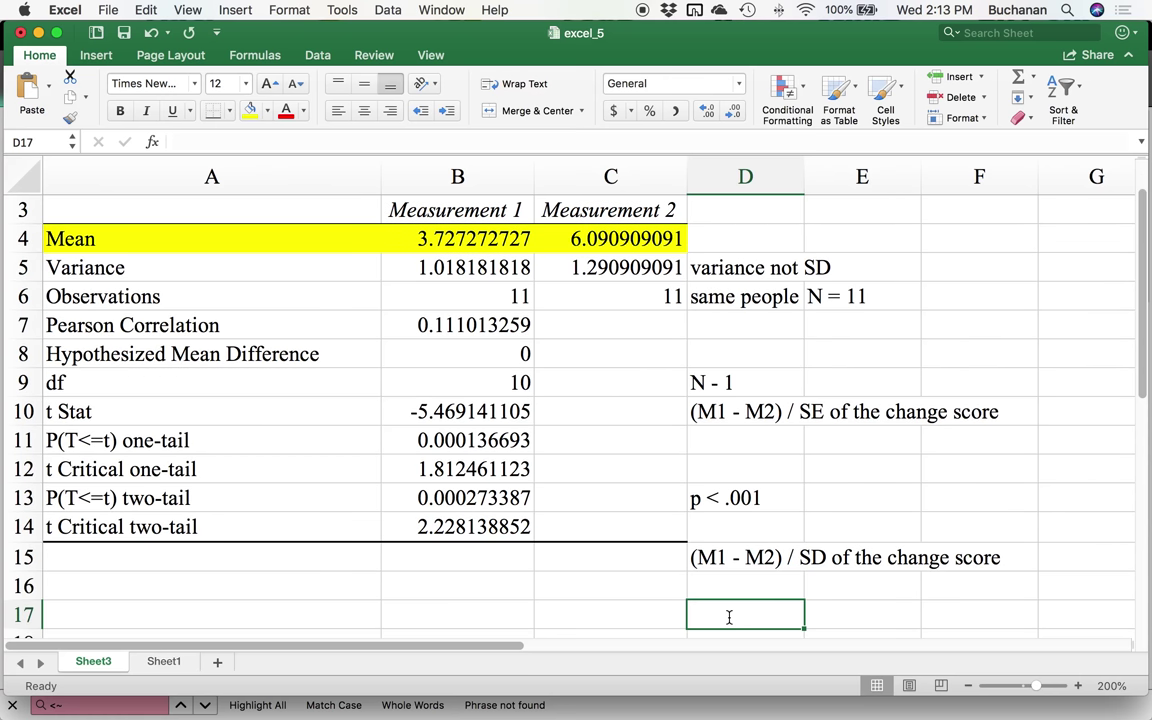
pyautogui.write('t(10)')
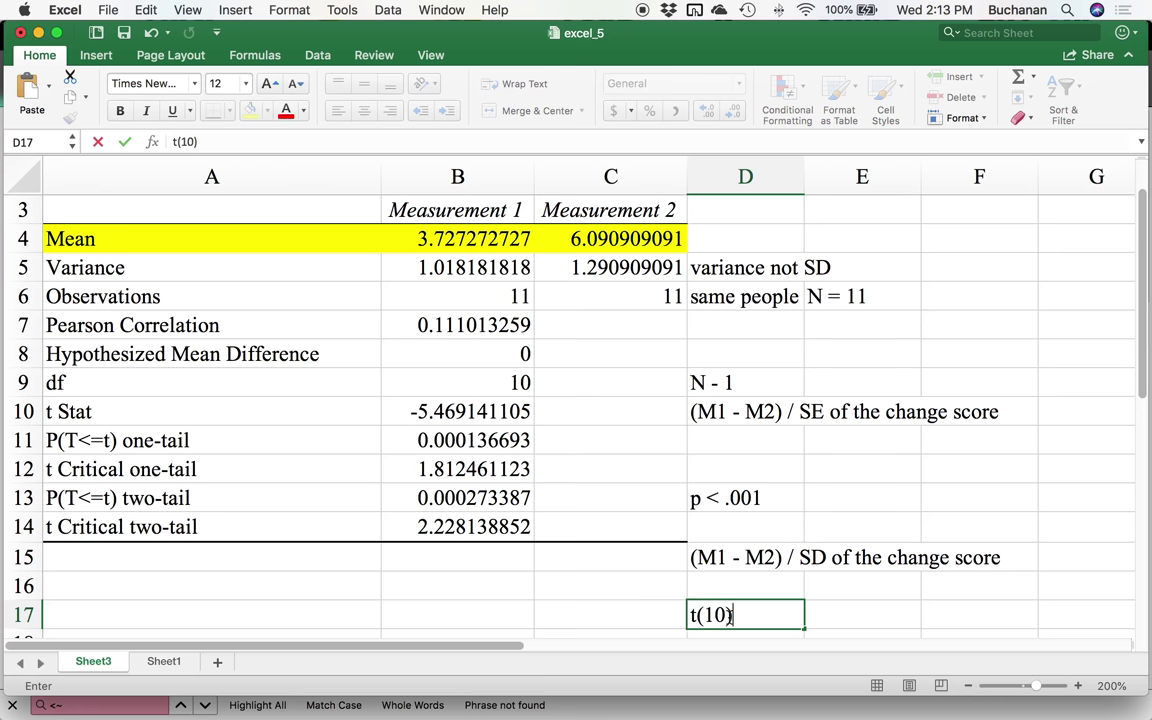
pyautogui.write(' = -5.47')
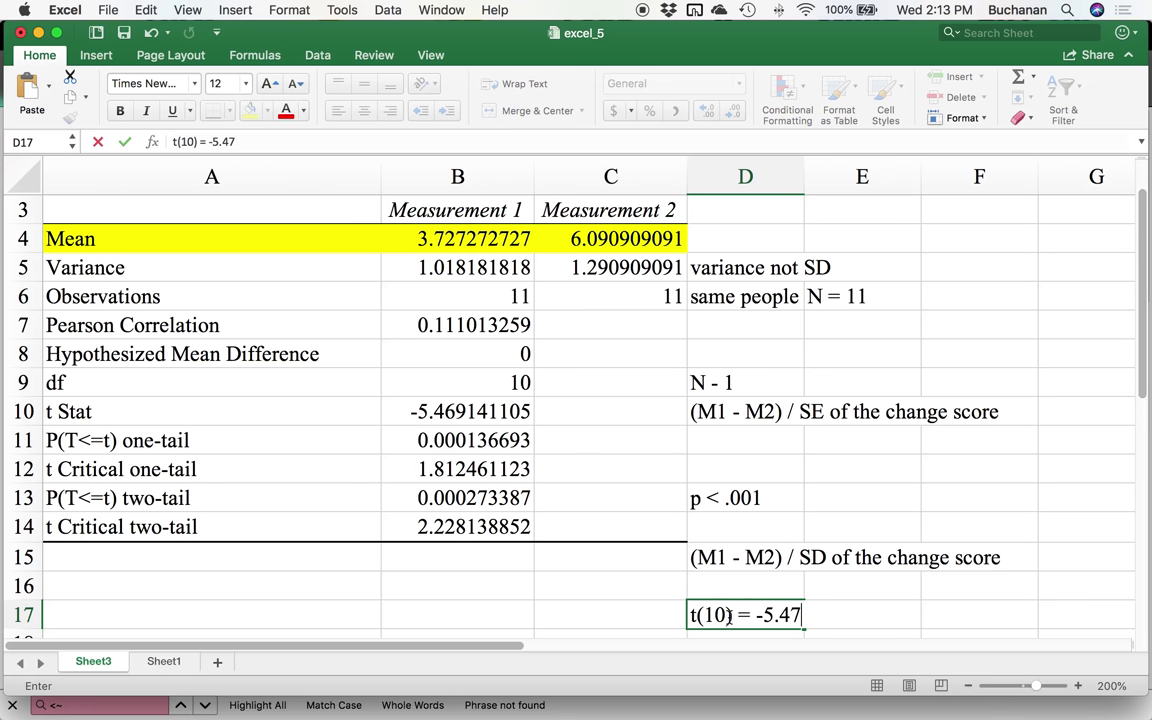
pyautogui.write(', pp')
pyautogui.press('BackSpace')
pyautogui.write('< .001')
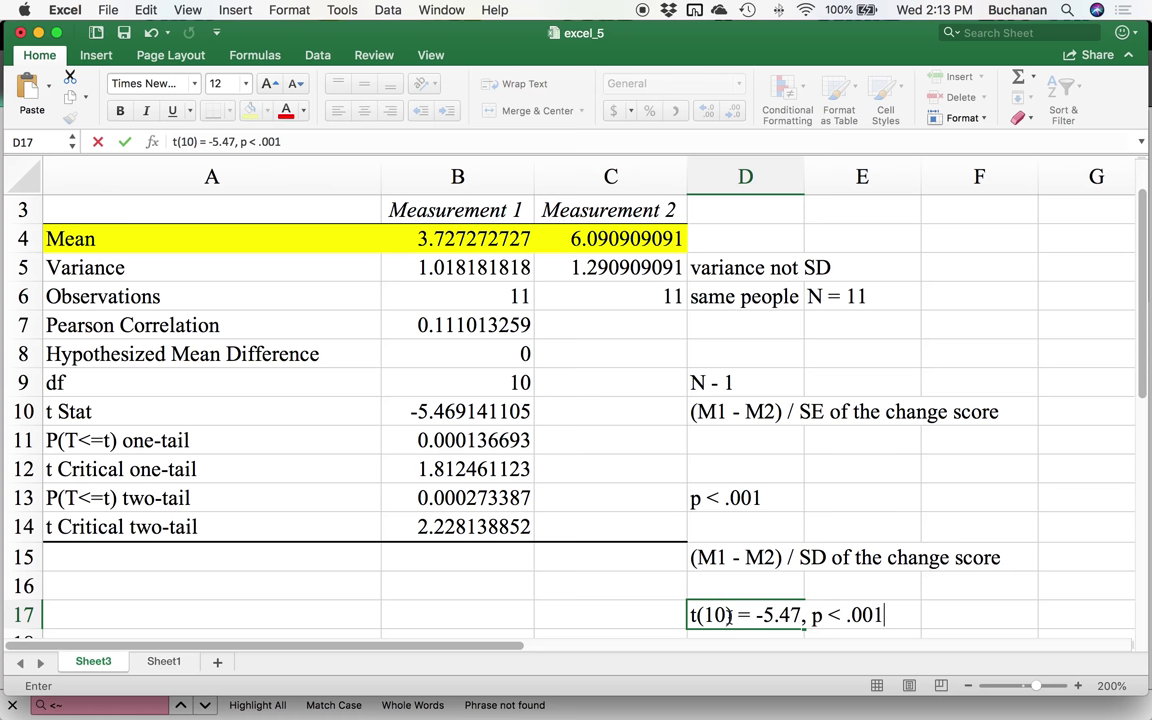
pyautogui.press('Return')
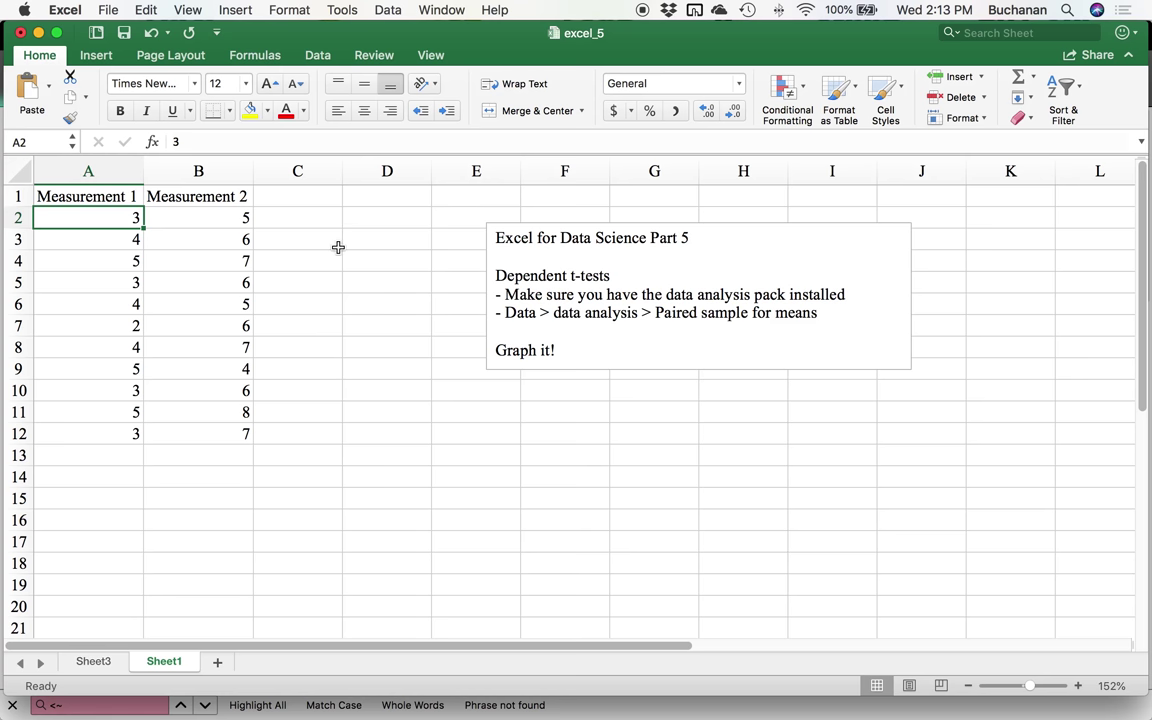
# - Add the header 'Difference Score' in C1 and autofit column C
pyautogui.click(293, 199)
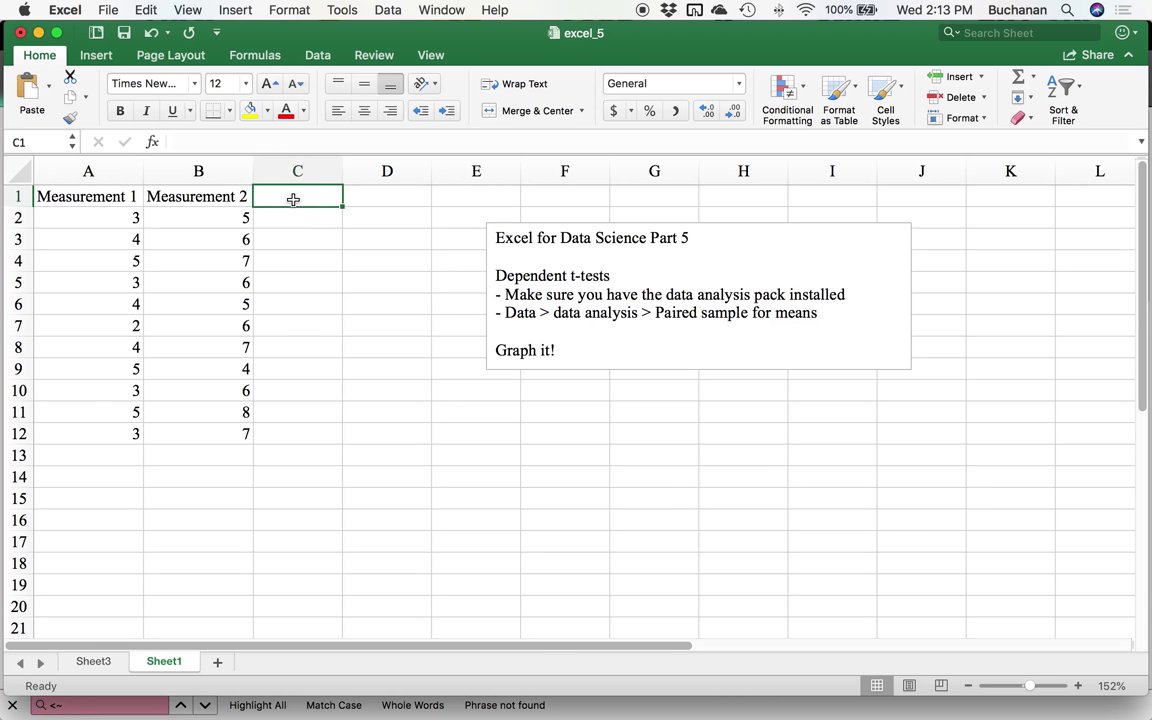
pyautogui.write('Difference ')
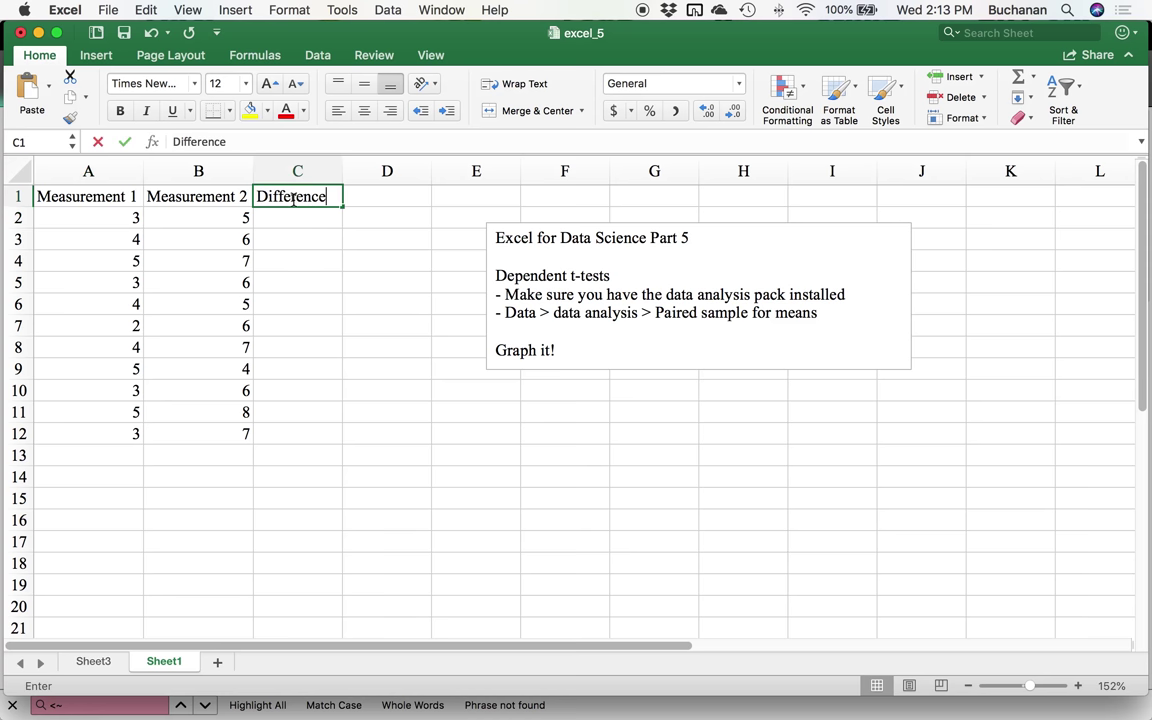
pyautogui.write('Scor')
pyautogui.press('BackSpace')
pyautogui.press('BackSpace')
pyautogui.write('core')
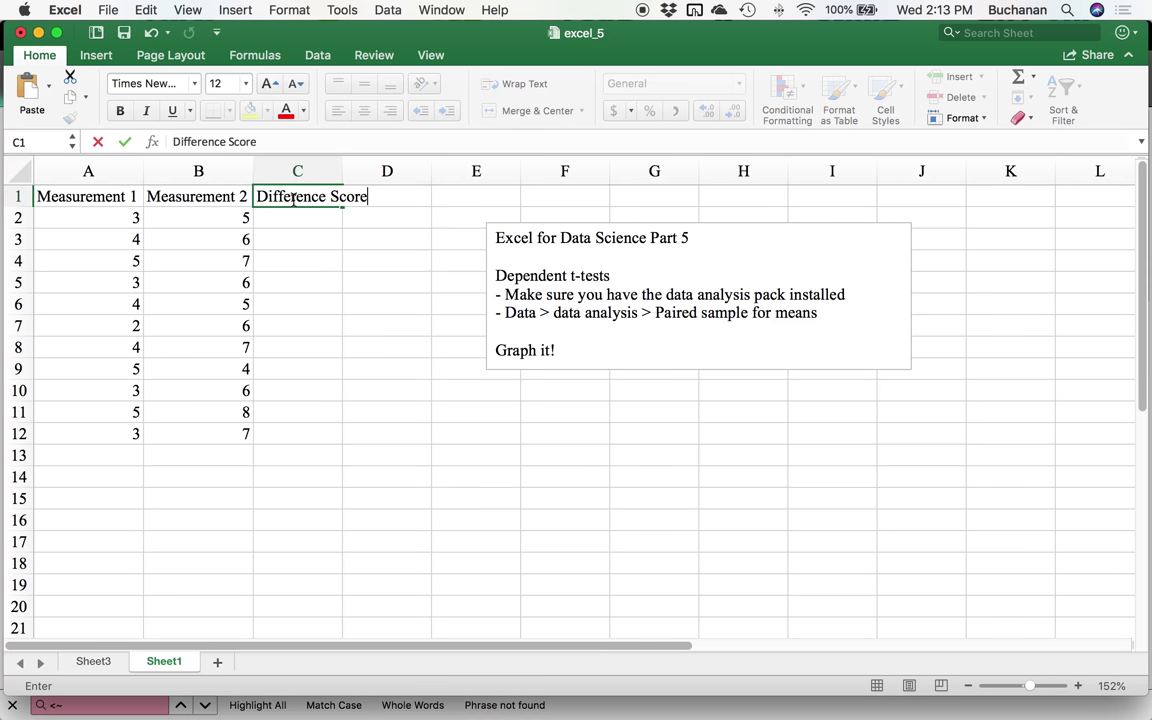
pyautogui.press('Return')
pyautogui.doubleClick(342, 171)
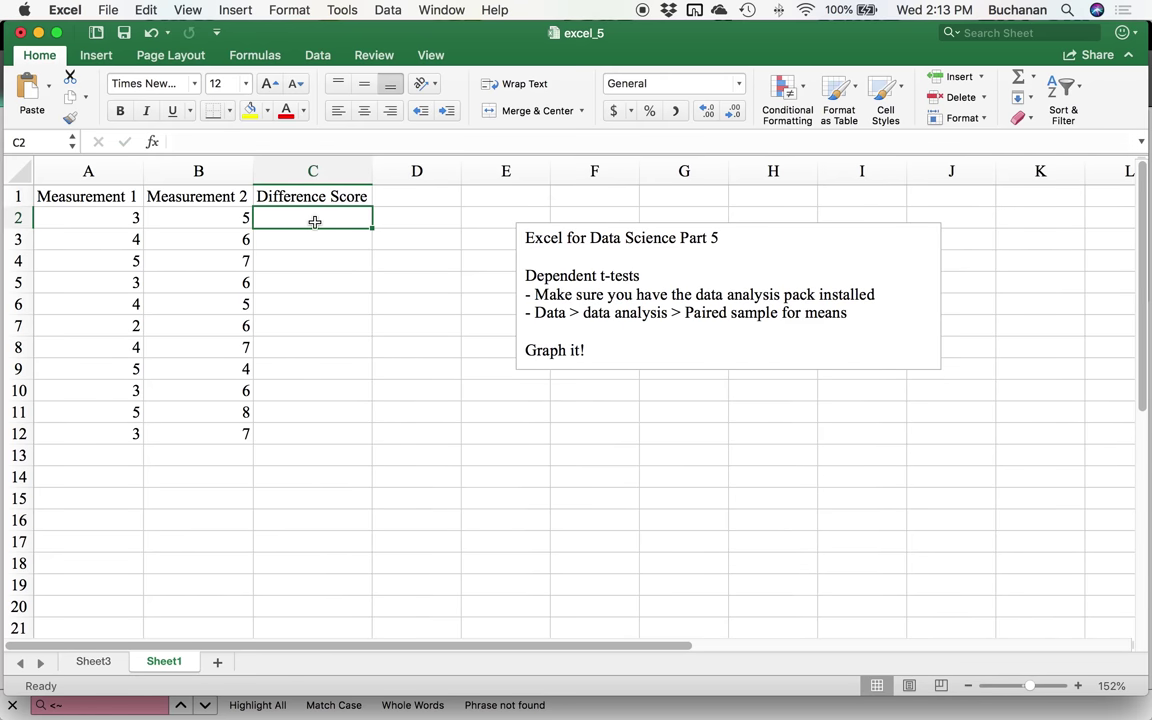
# - Enter =A2-B2 in C2 and fill it down every data row
pyautogui.write('=')
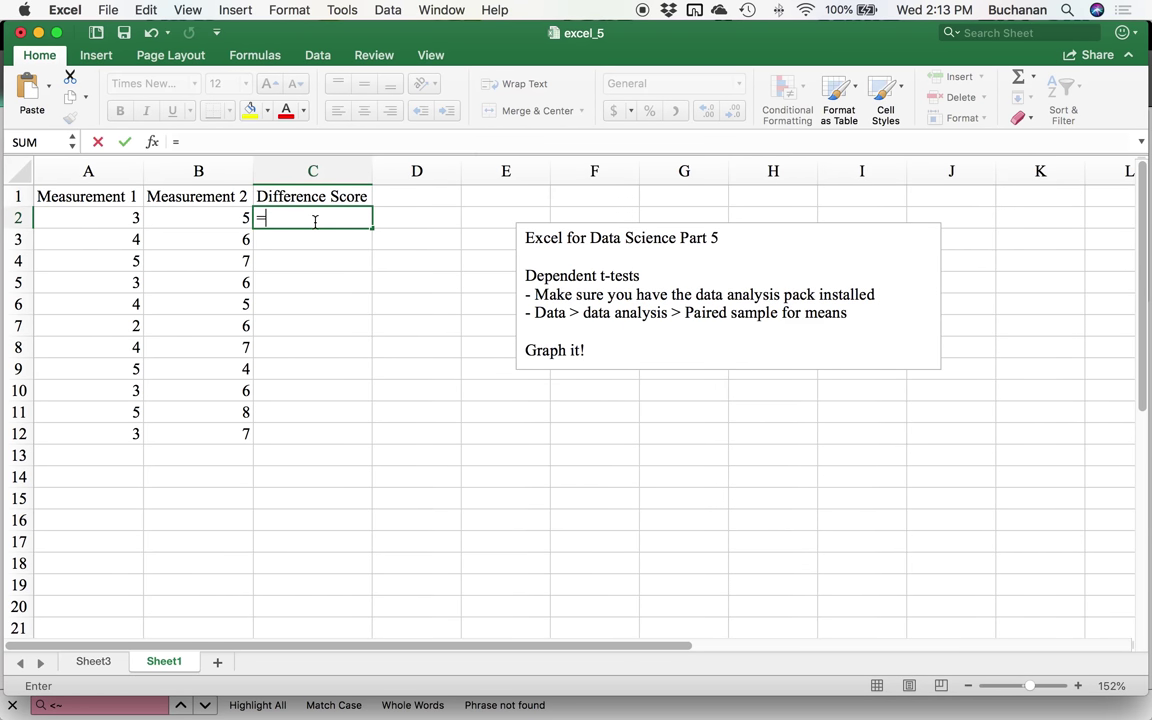
pyautogui.click(111, 218)
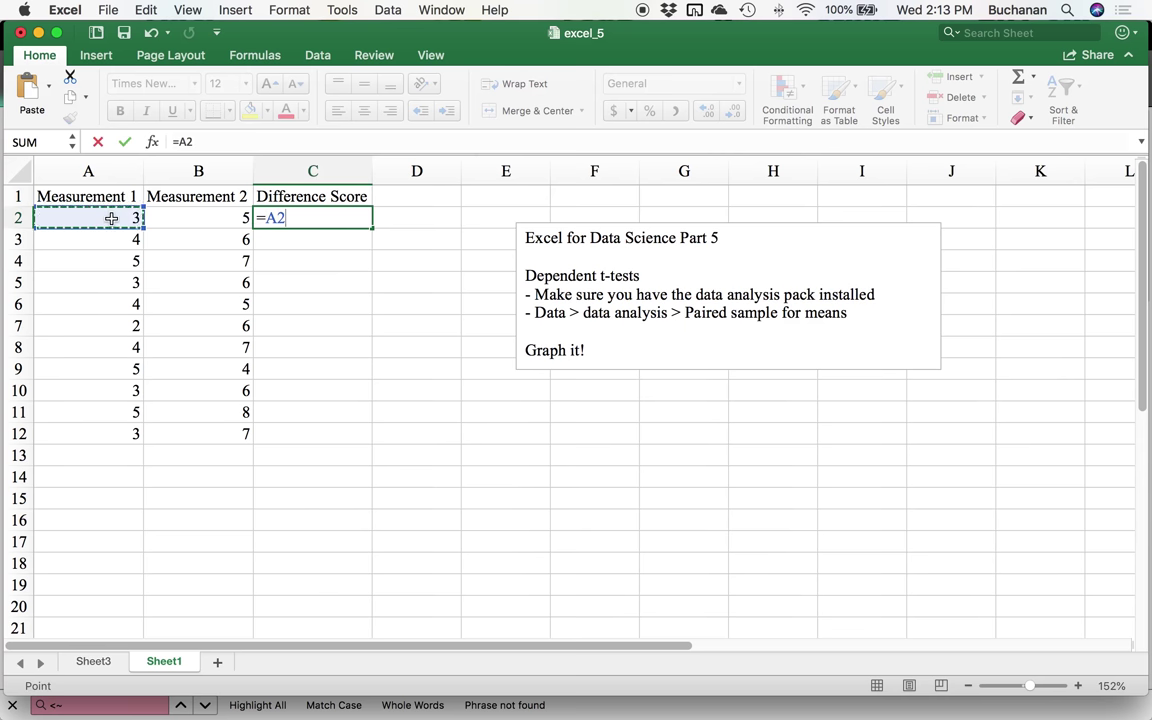
pyautogui.write('-')
pyautogui.click(167, 222)
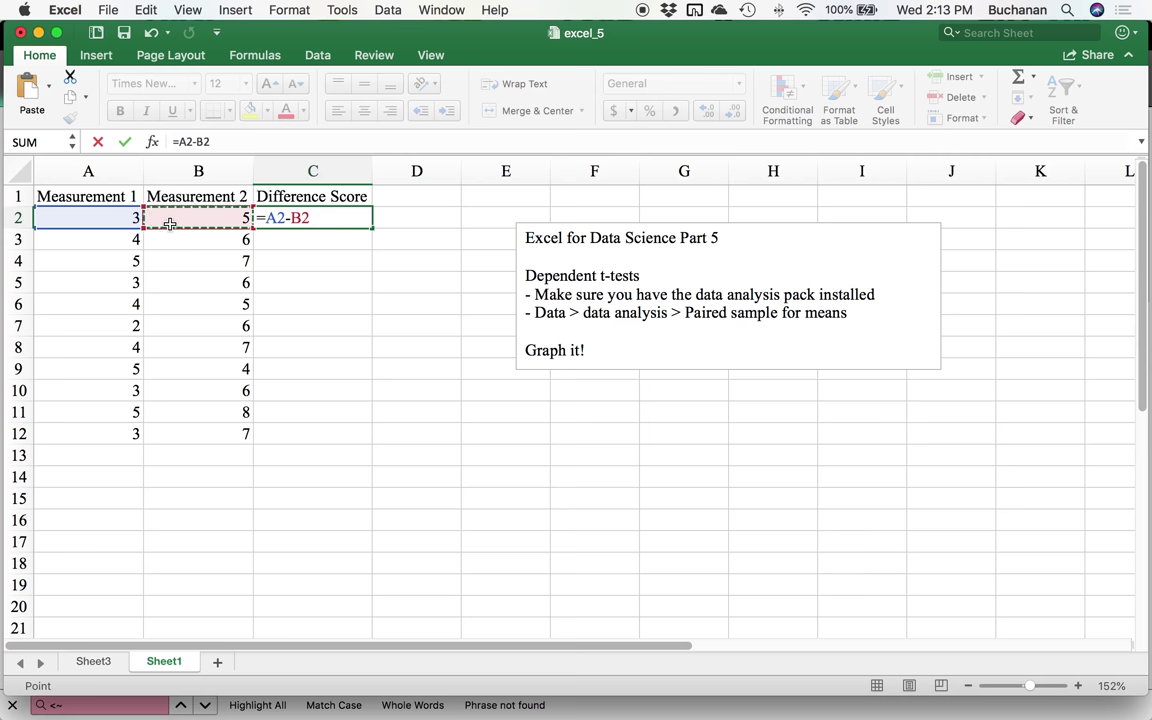
pyautogui.press('Return')
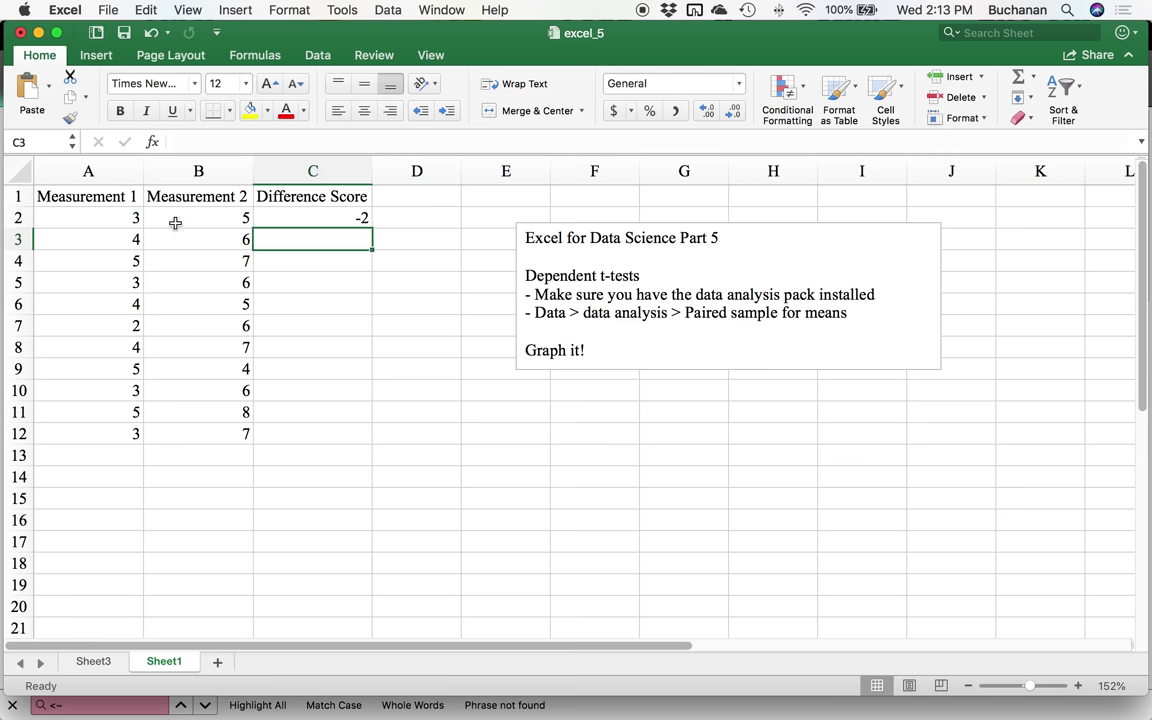
pyautogui.click(310, 214)
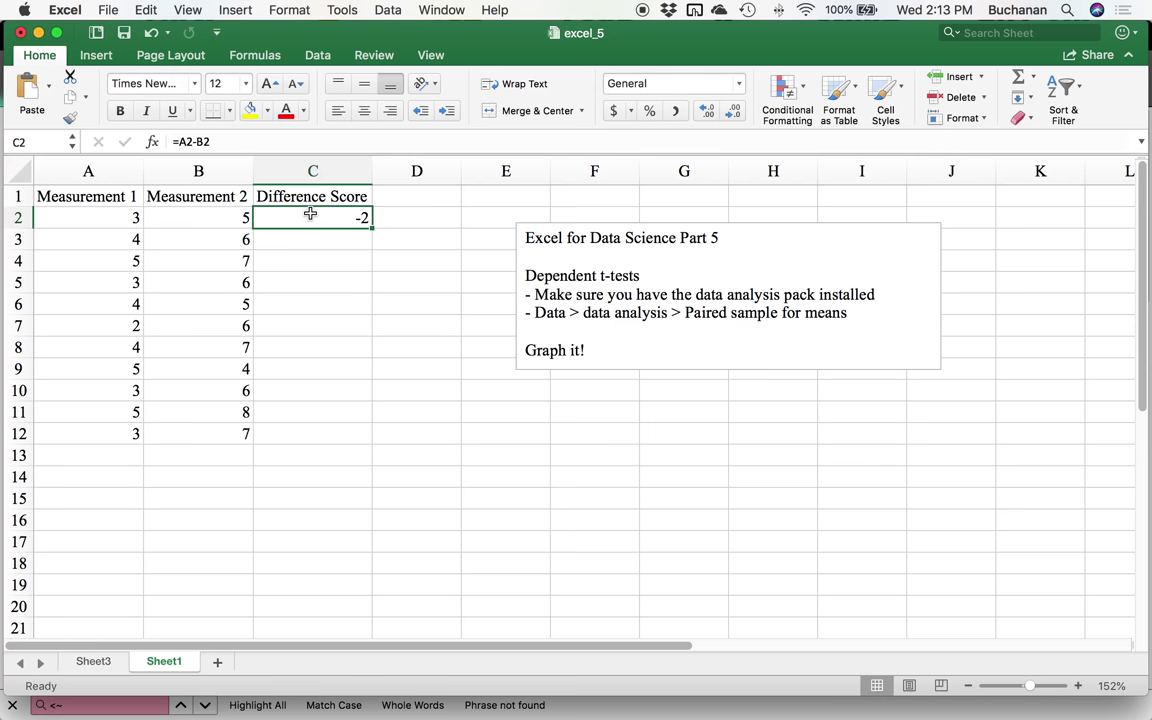
pyautogui.doubleClick(372, 226)
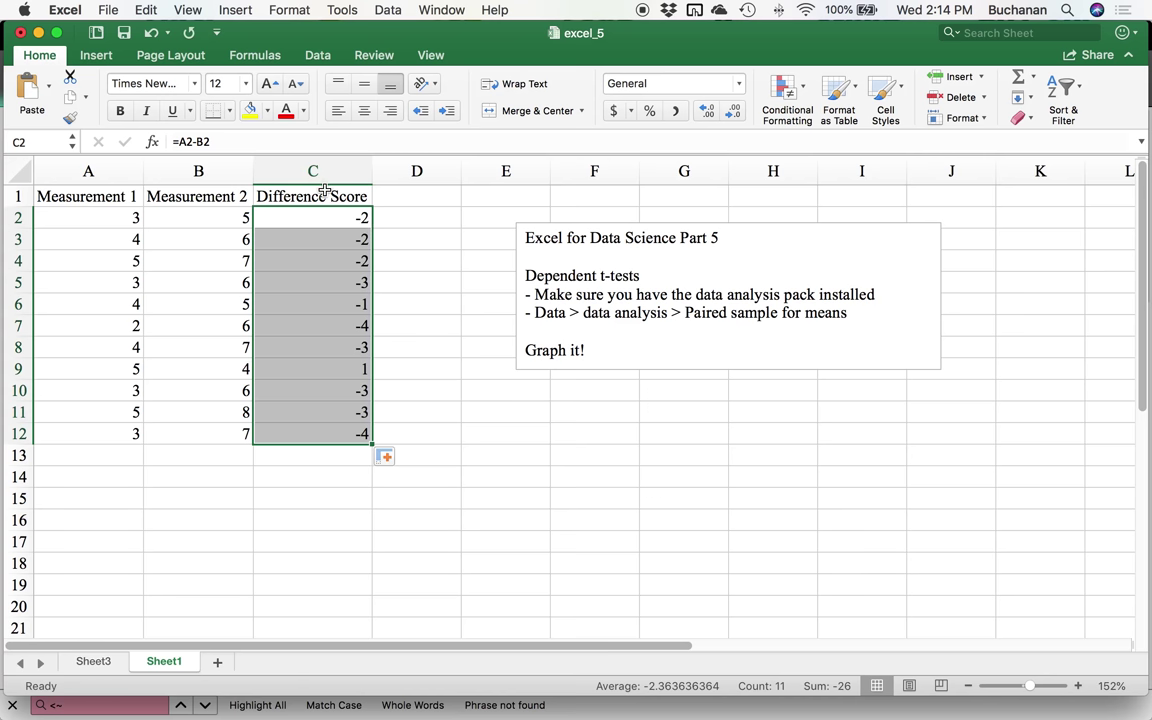
# - Begin an =average( formula in A14 below the data
pyautogui.click(263, 471)
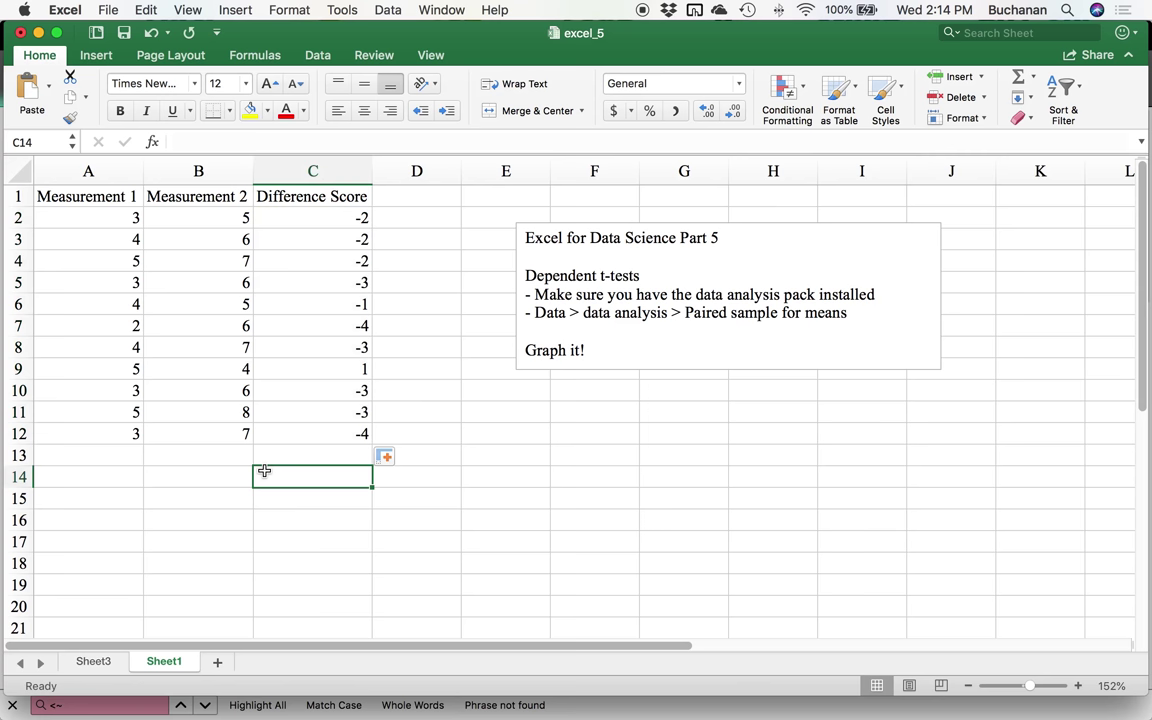
pyautogui.press('Left')
pyautogui.press('Left')
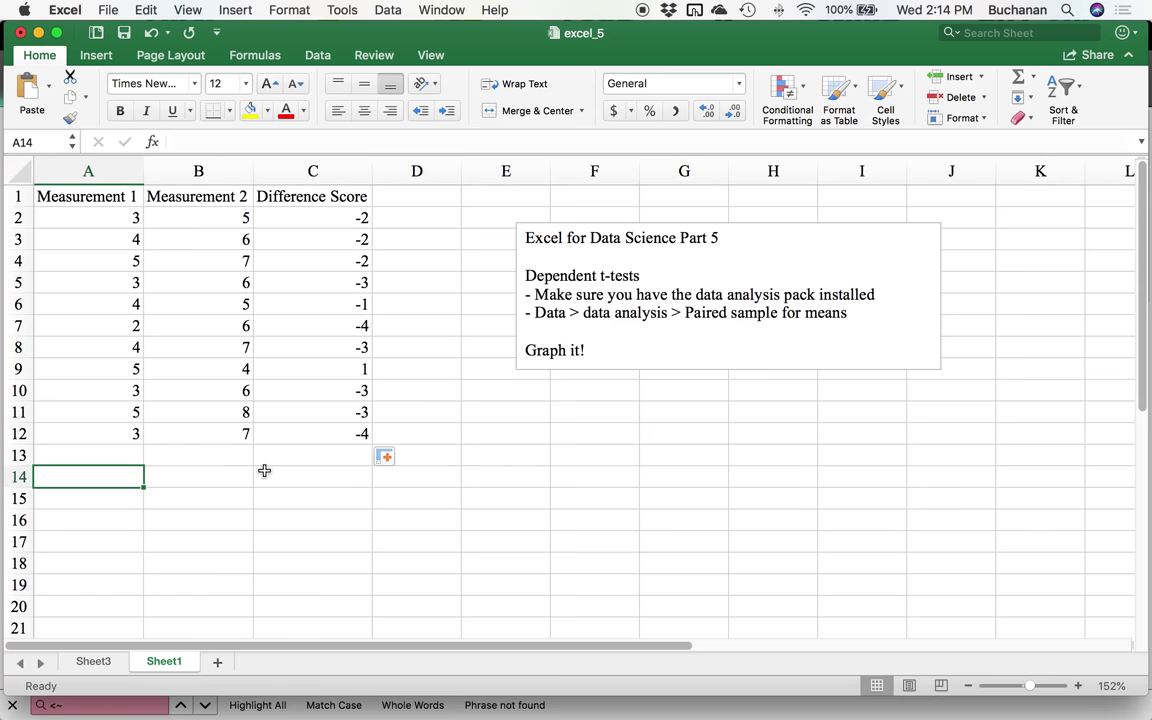
pyautogui.write('=average')
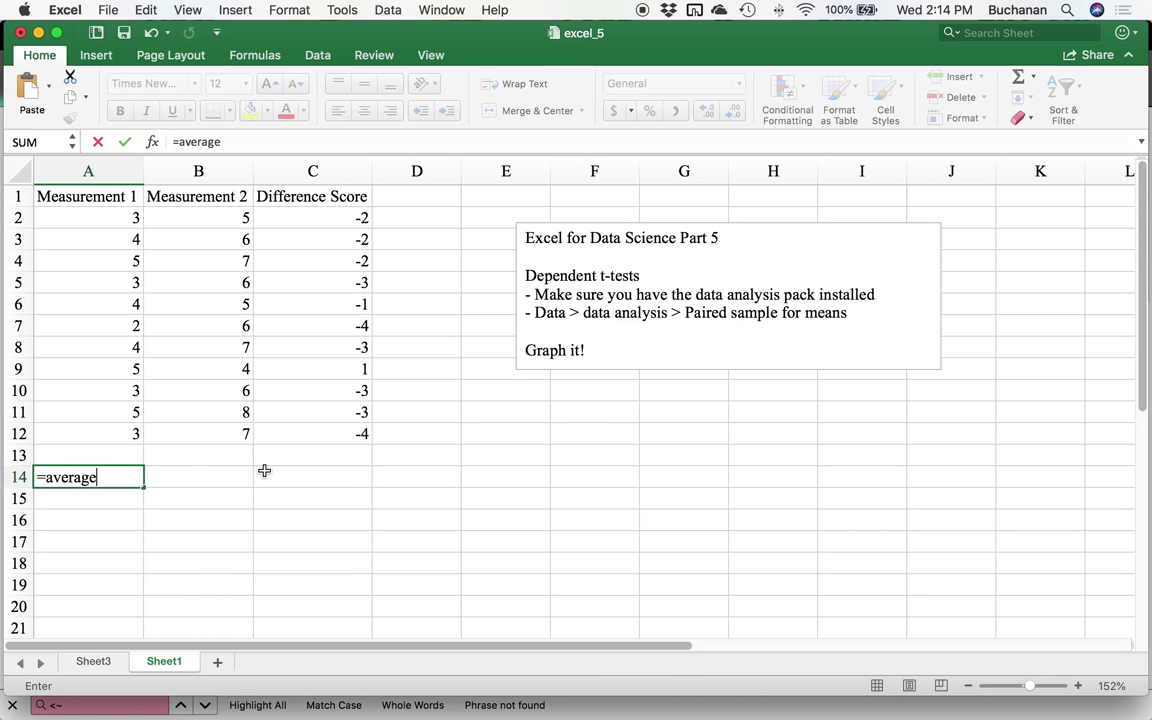
pyautogui.write('(')
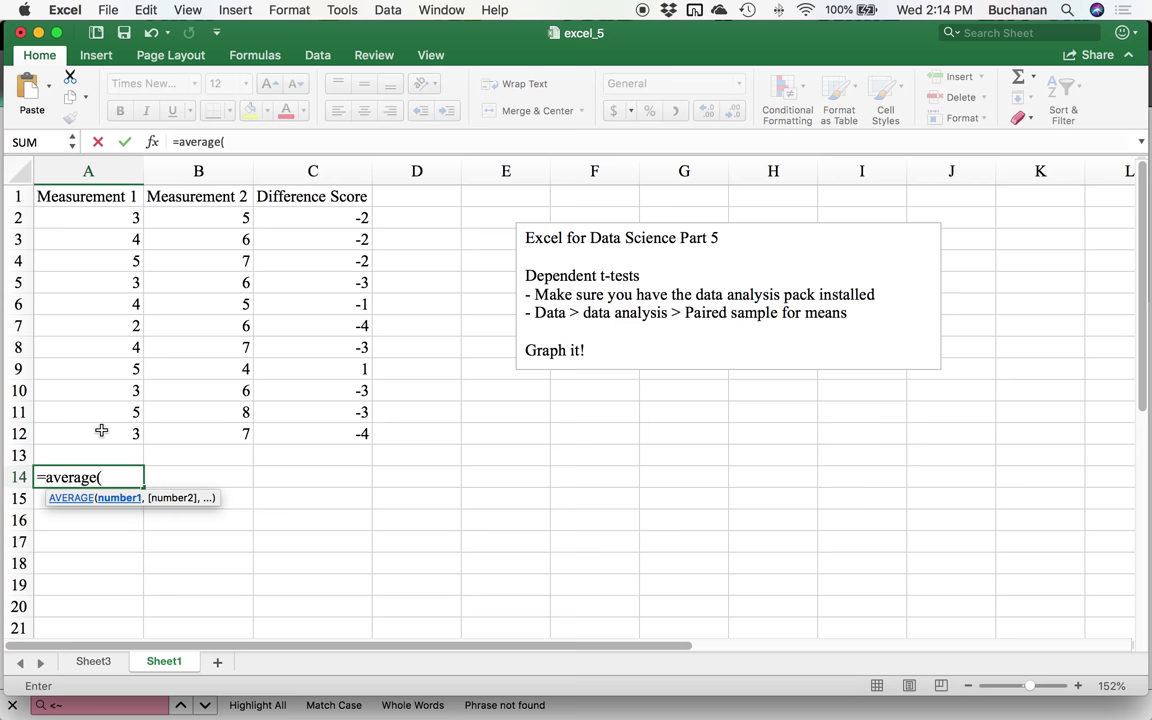
# - Average Measurement 1 (A2:A12) in A14 and copy the formula to B14 for Measurement 2
pyautogui.moveTo(101, 430); pyautogui.dragTo(110, 220)
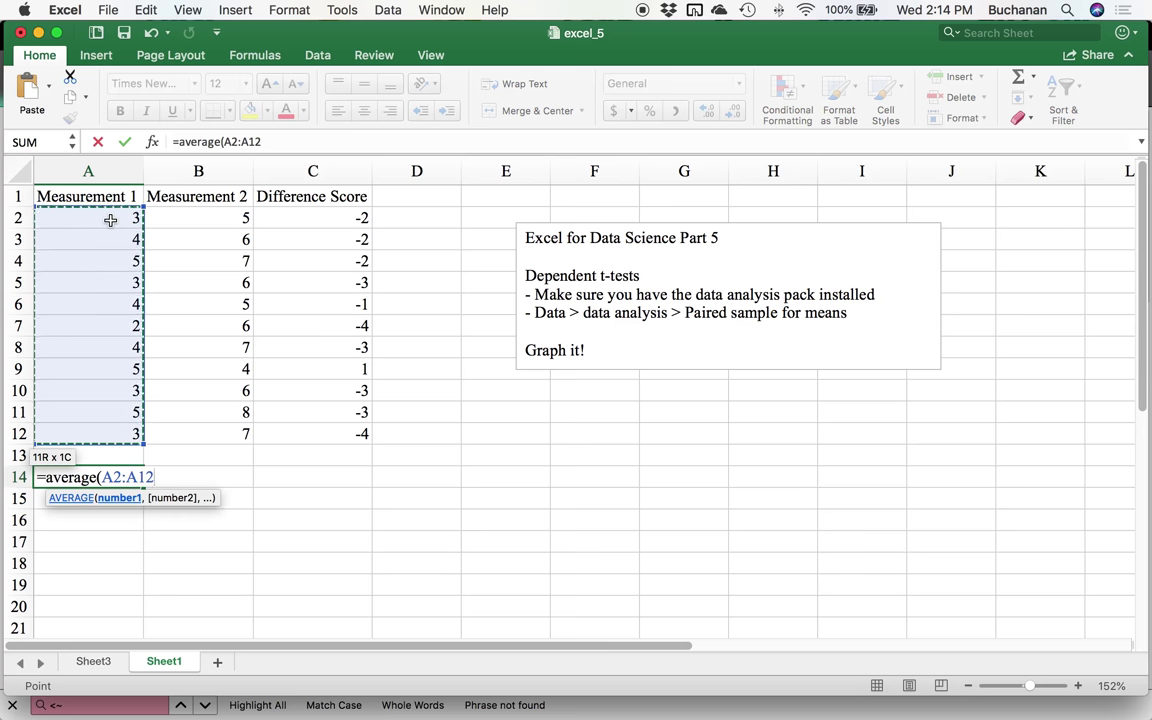
pyautogui.write(')')
pyautogui.press('Return')
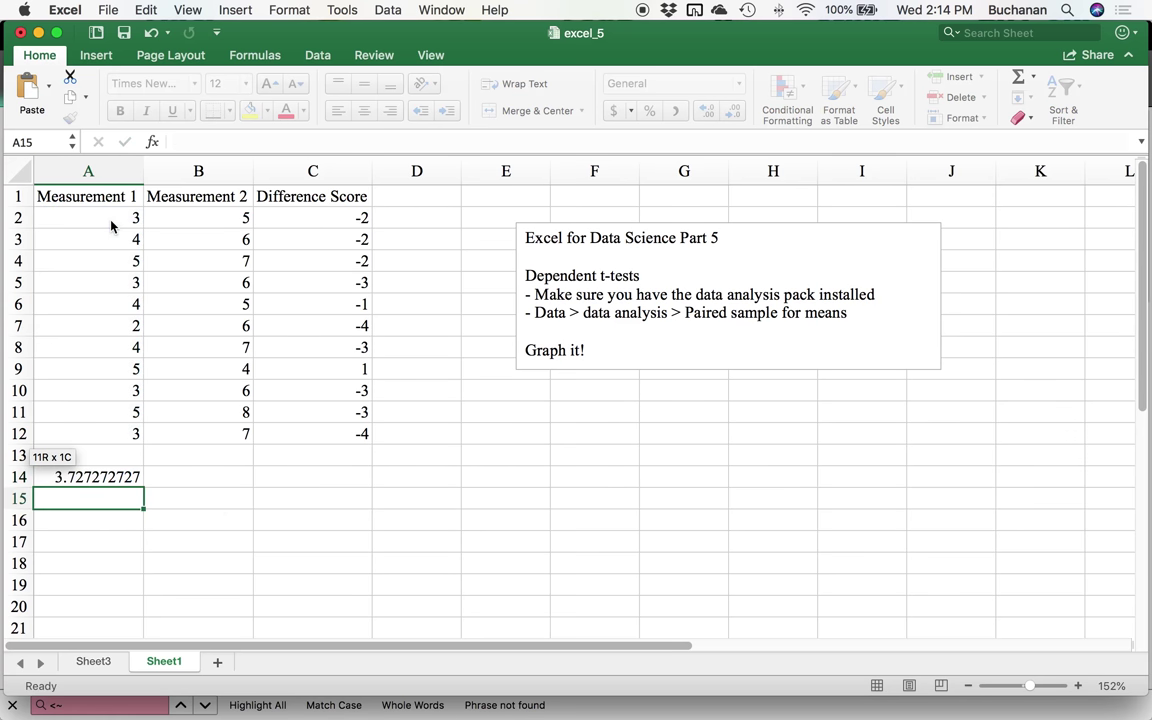
pyautogui.press('Up')
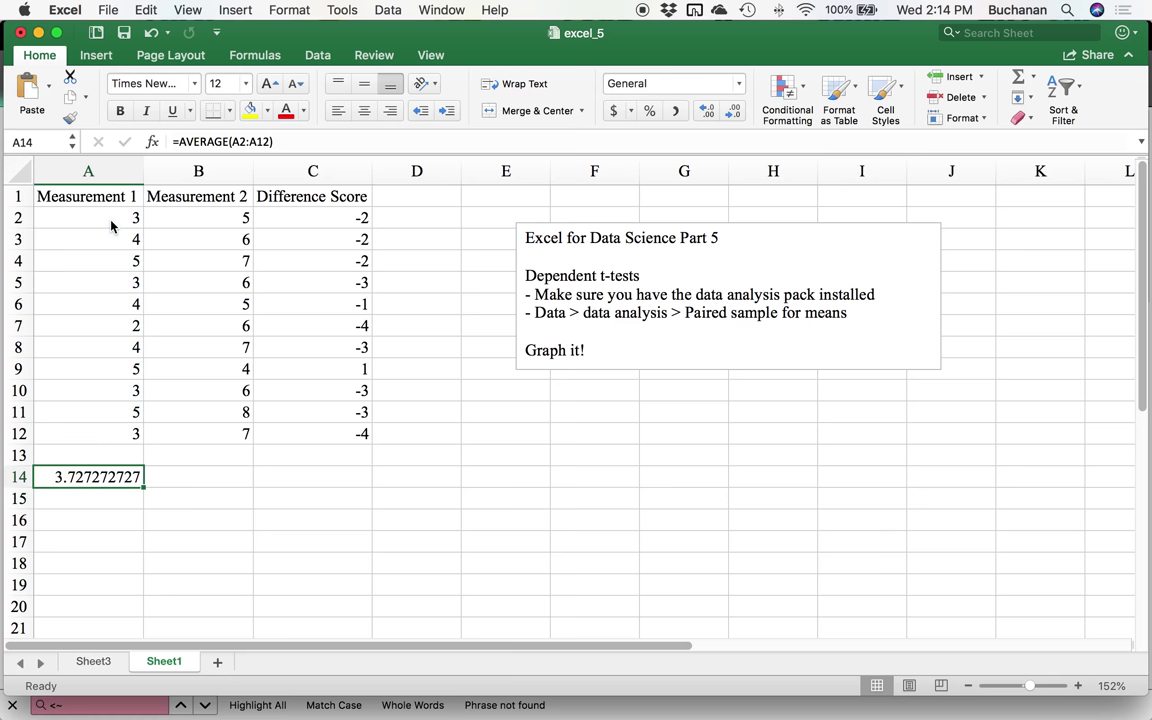
pyautogui.press('super+c')
pyautogui.press('Right')
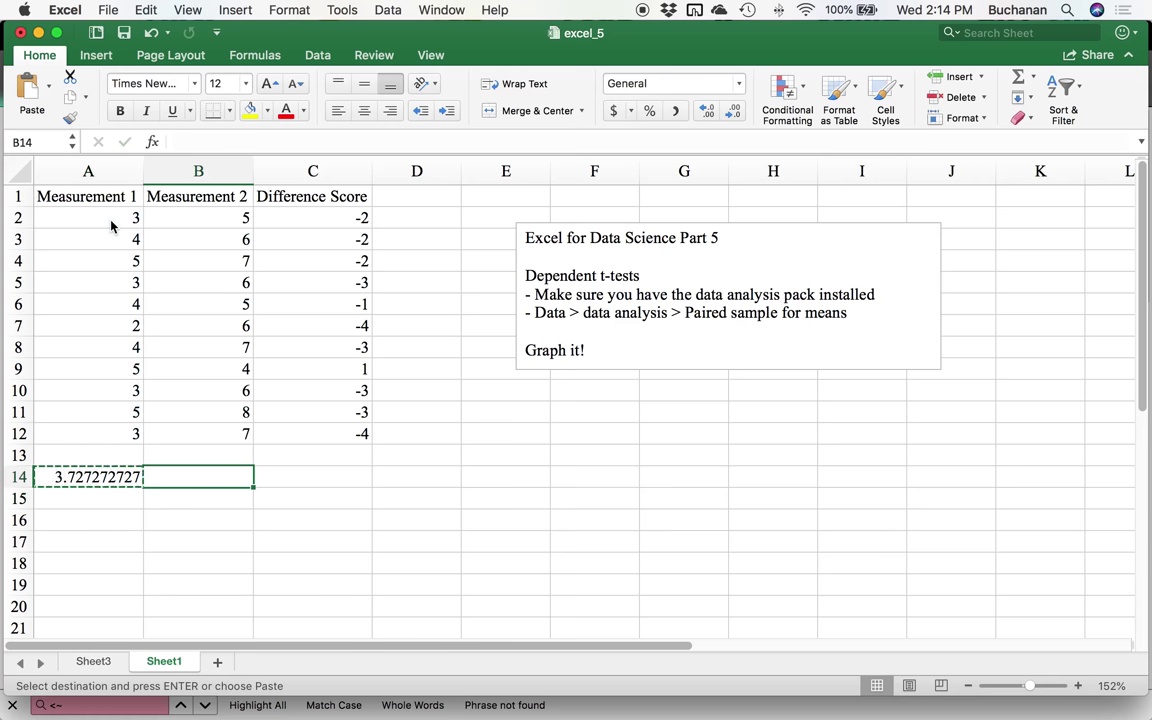
pyautogui.press('super+v')
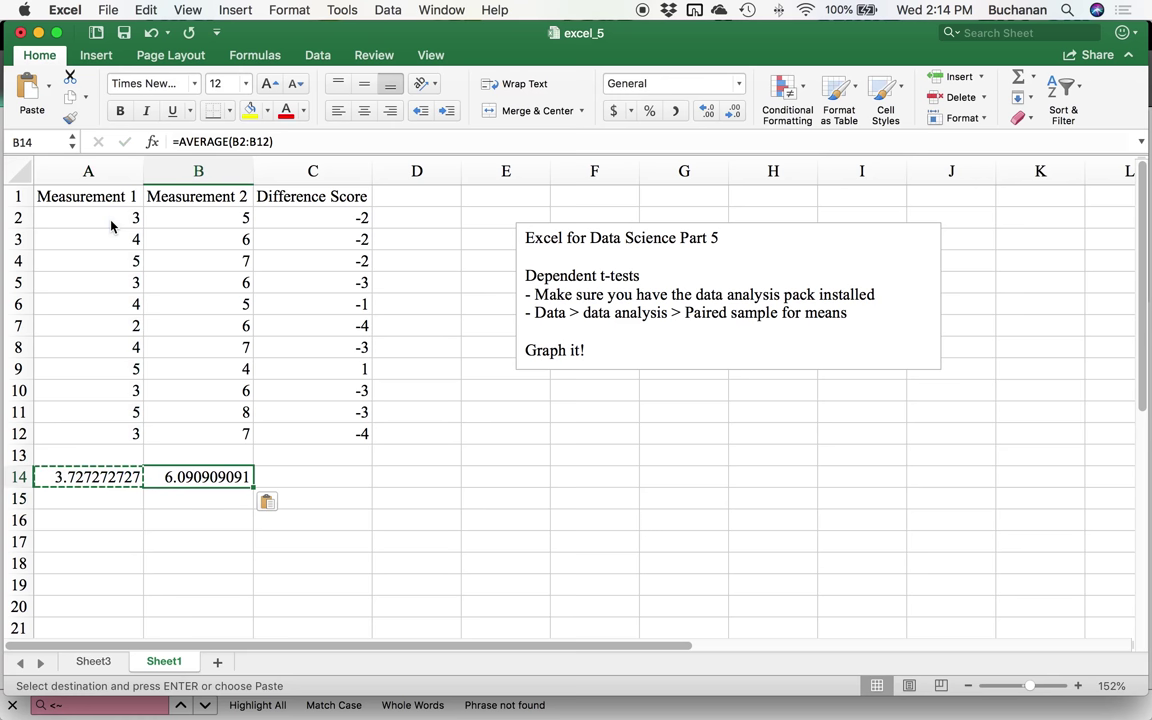
# - Compute the standard deviation of the difference scores C2:C12 in C14, giving 1.433
pyautogui.press('Right')
pyautogui.write('=')
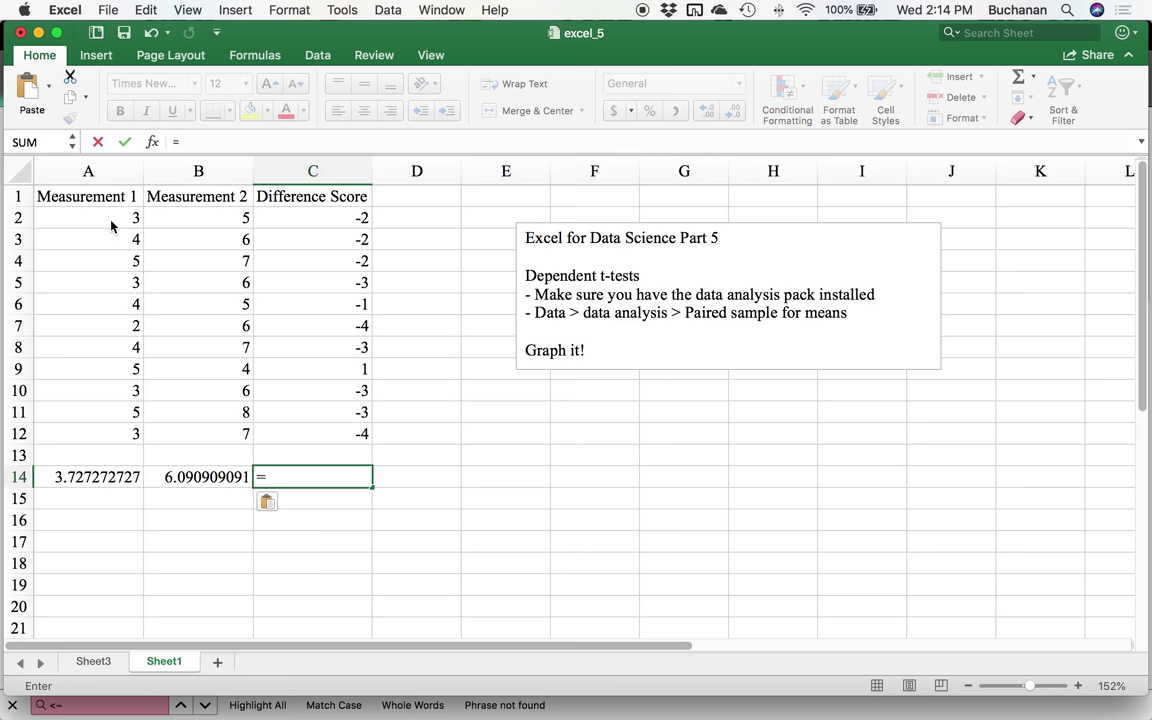
pyautogui.write('stdev(')
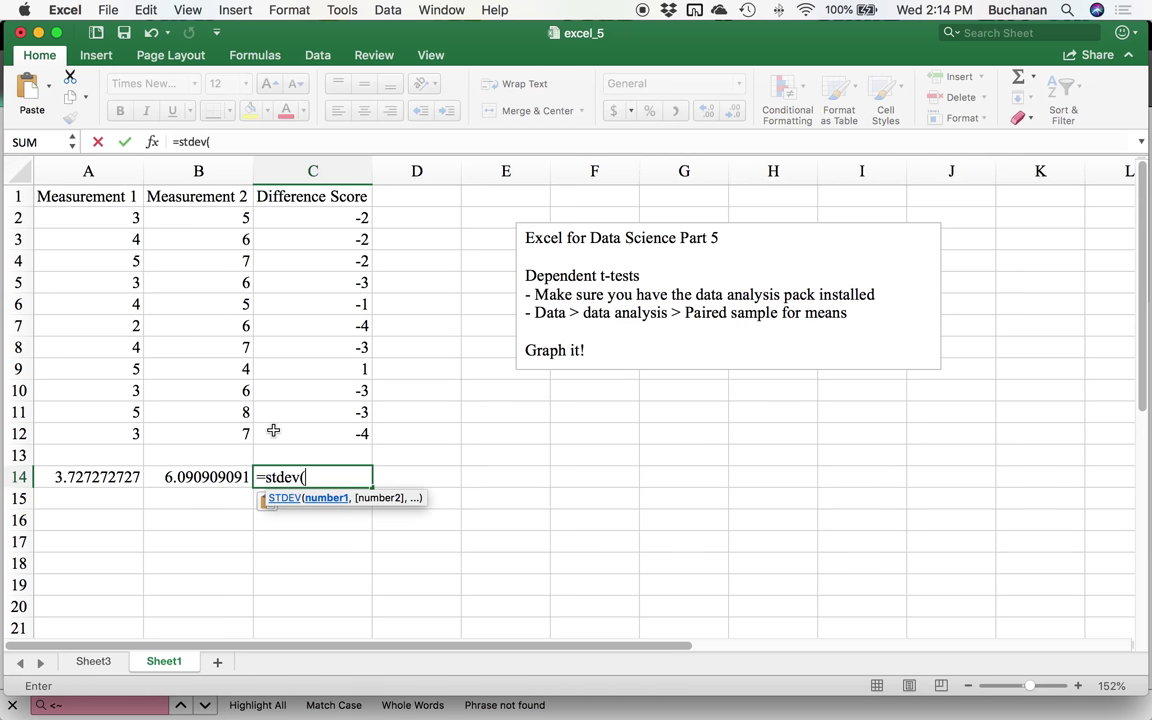
pyautogui.moveTo(273, 430); pyautogui.dragTo(286, 207)
pyautogui.write(')')
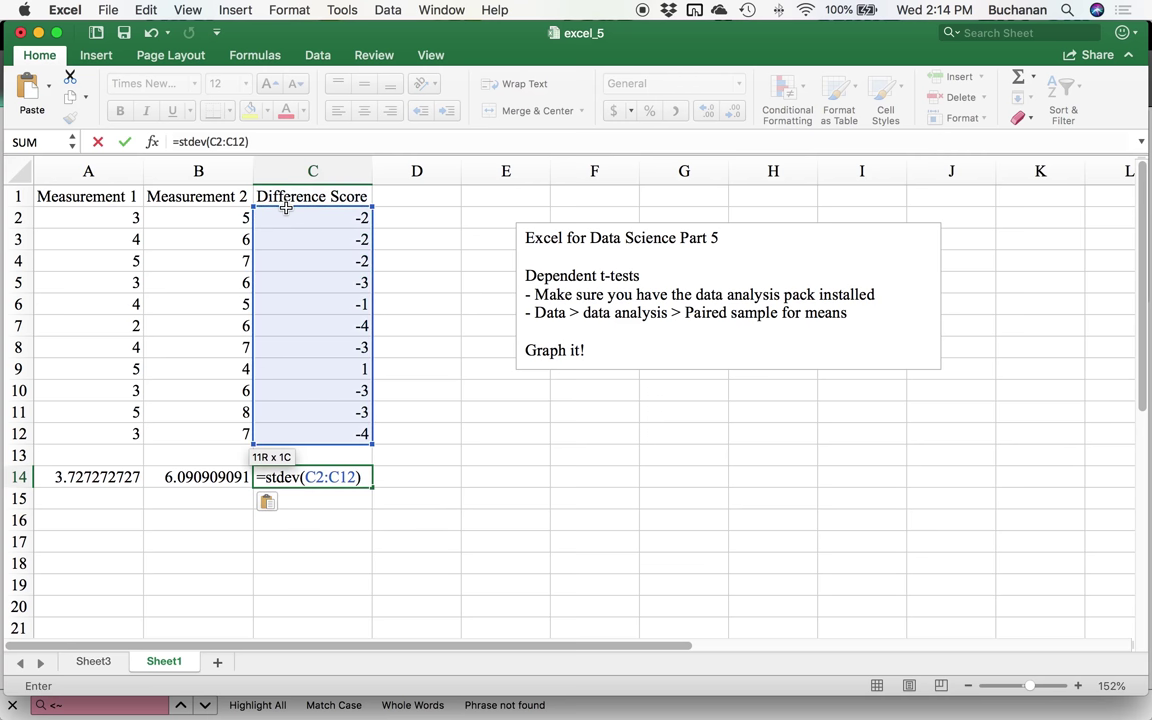
pyautogui.press('Return')
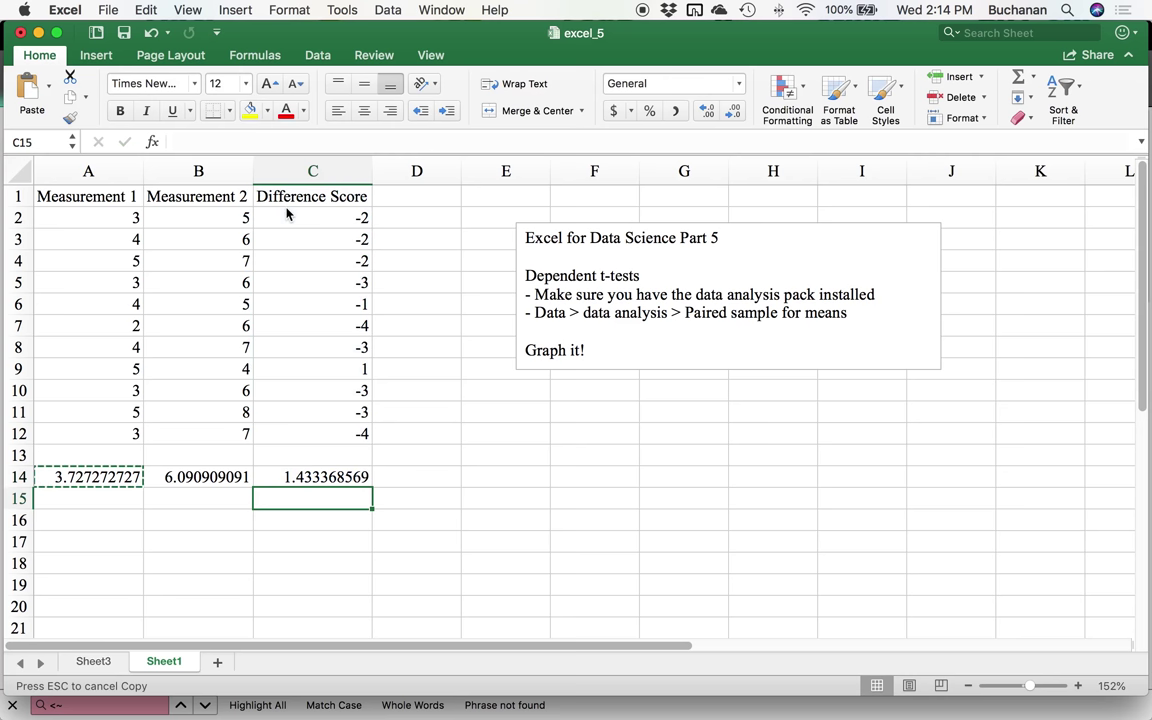
pyautogui.press('Right')
pyautogui.press('Right')
pyautogui.press('Up')
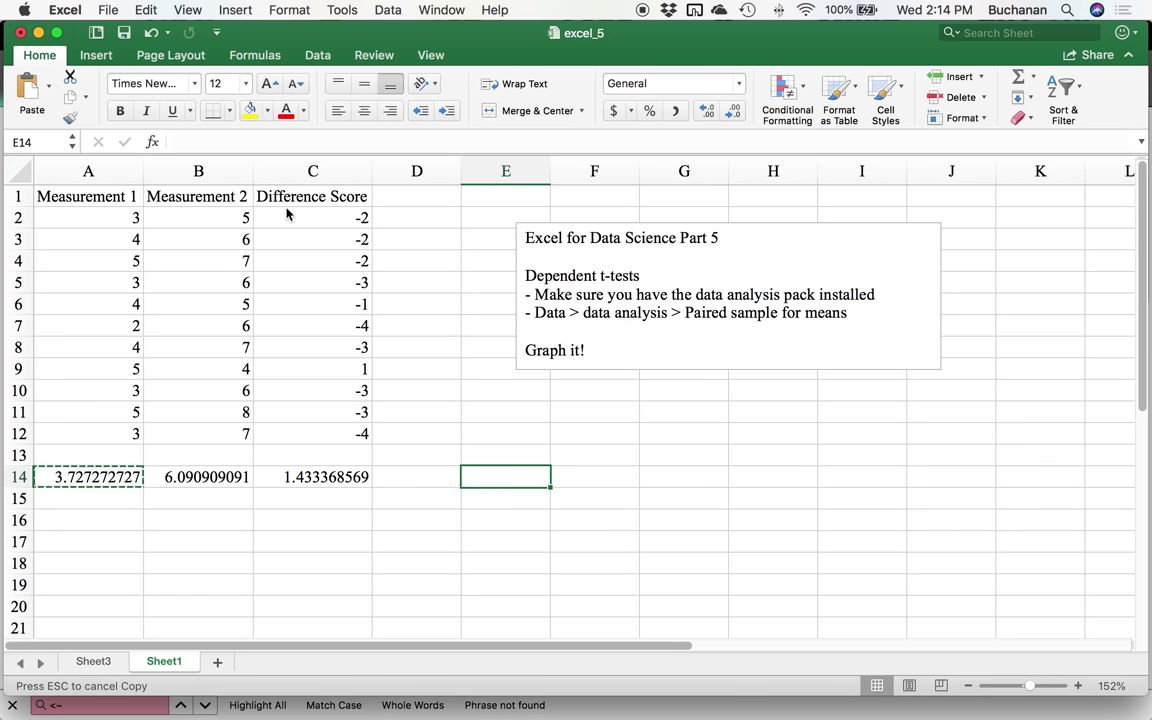
# - Label E14 'd differences (dz)' and autofit column E to the label
pyautogui.write('d')
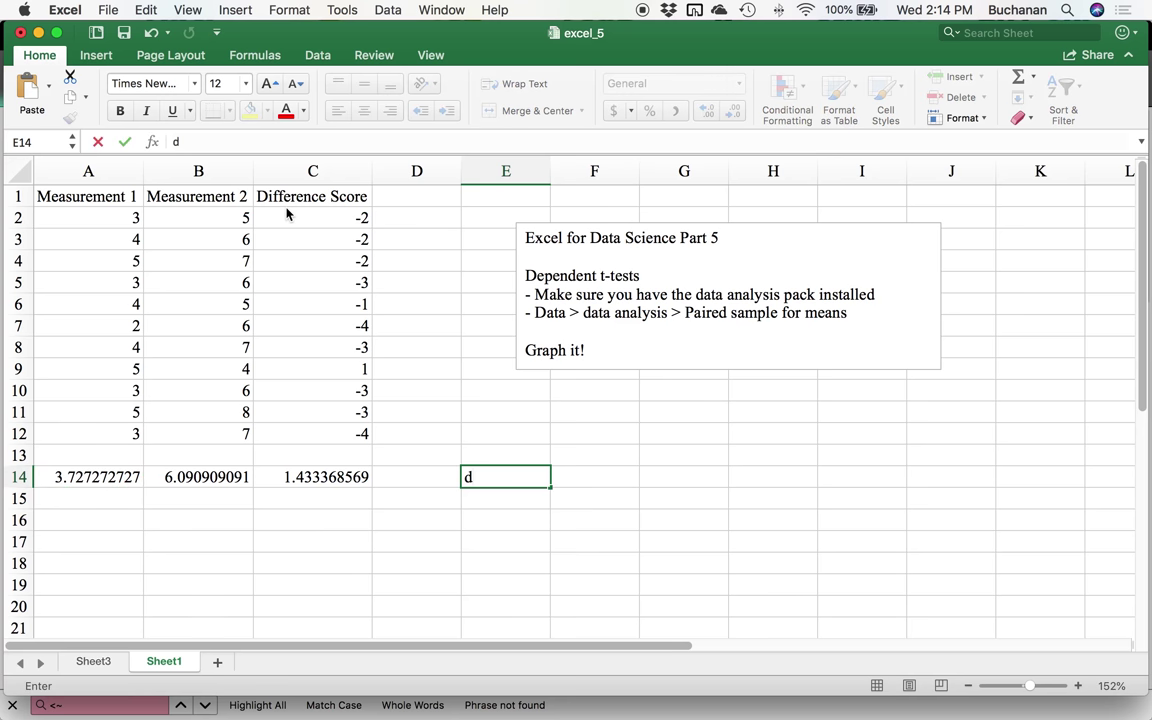
pyautogui.write(' differences ')
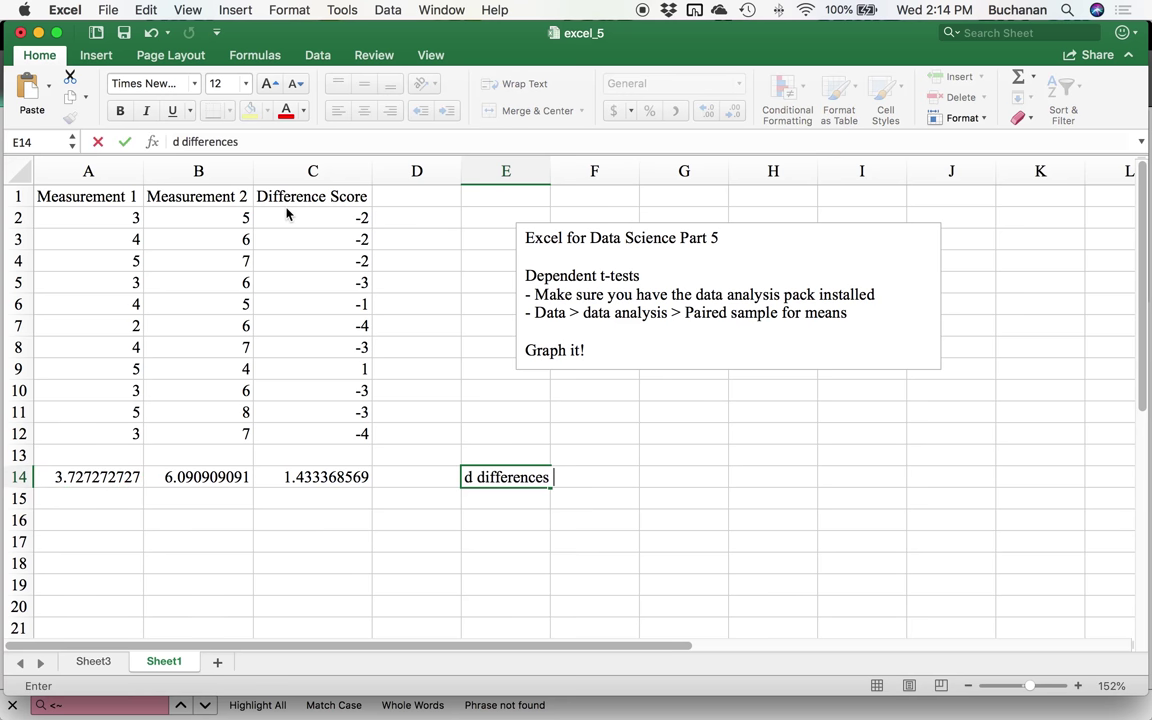
pyautogui.write('(dz)')
pyautogui.press('Tab')
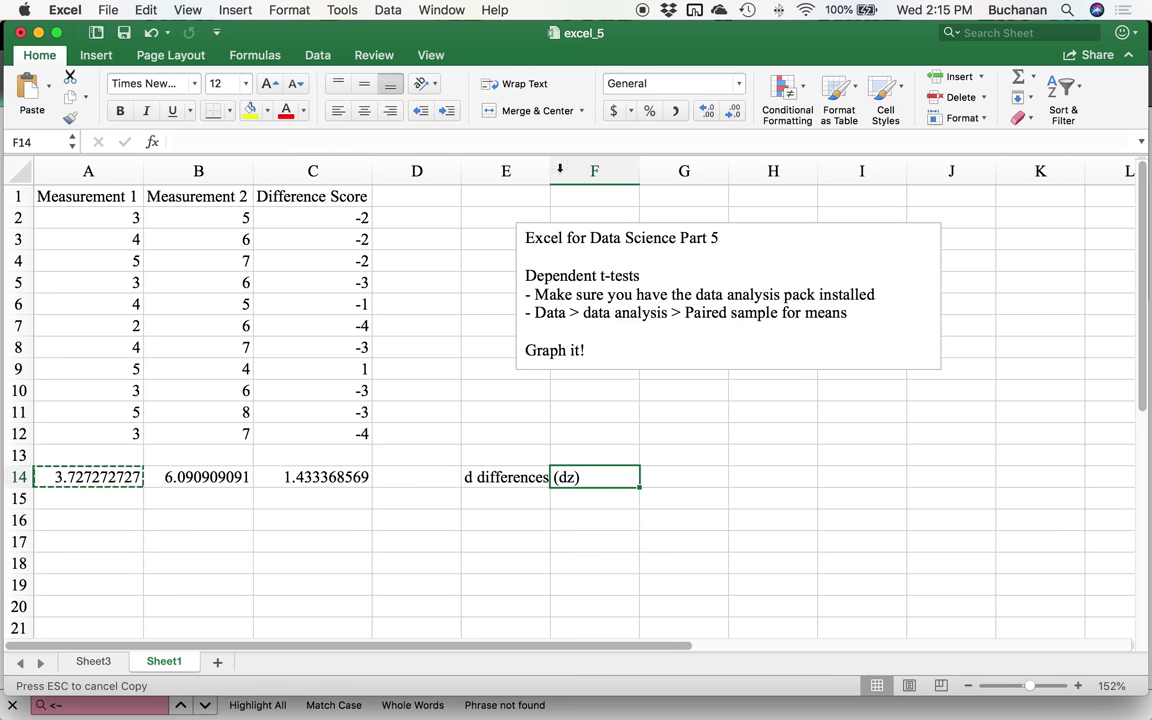
pyautogui.doubleClick(549, 171)
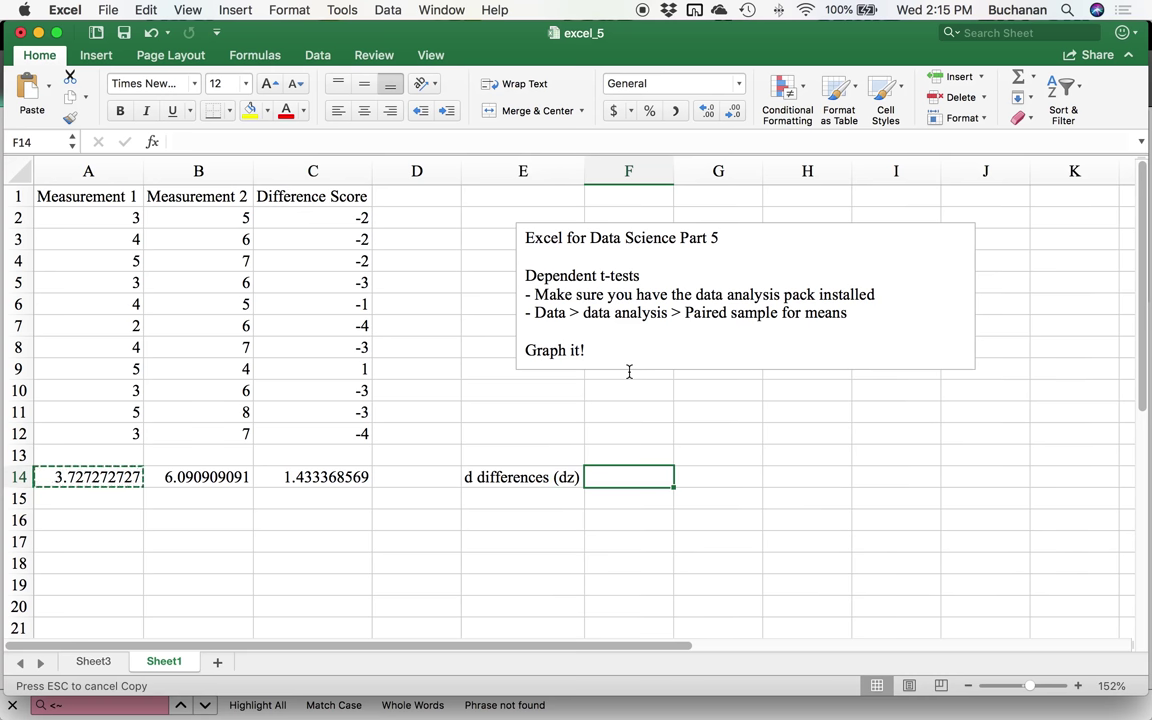
# - Add the note '(m1 - m2) / sd of the change scores' in F14
pyautogui.write('M')
pyautogui.press('BackSpace')
pyautogui.write('(m1 - me')
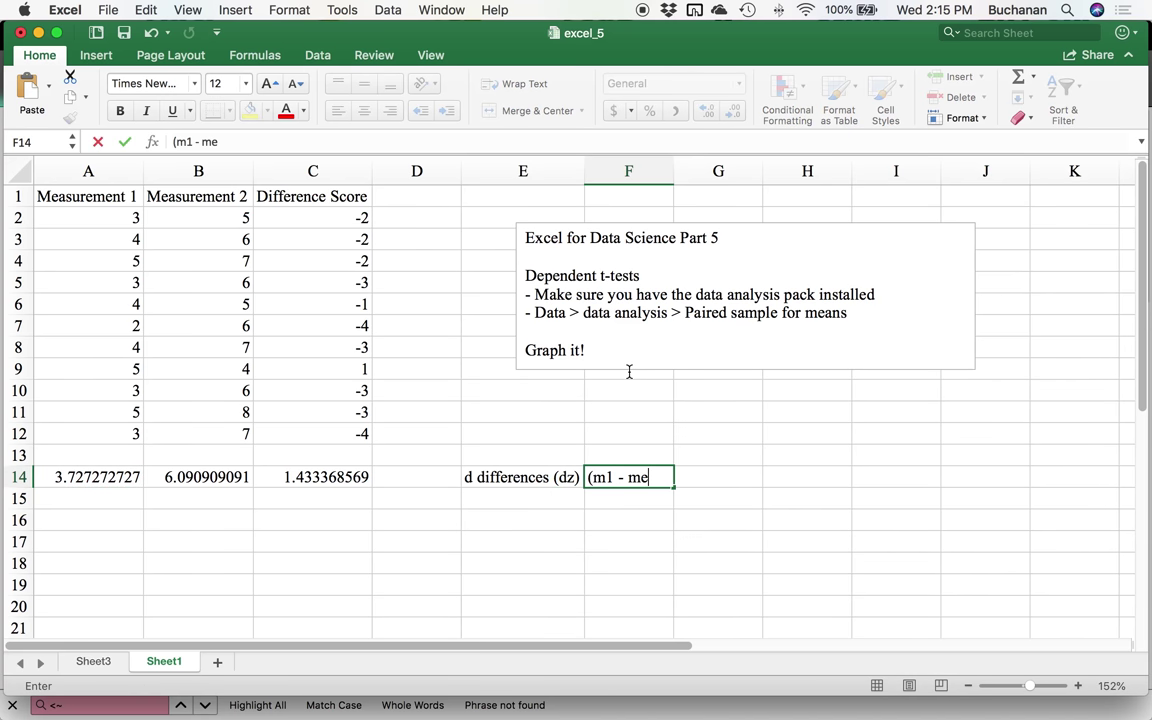
pyautogui.press('BackSpace')
pyautogui.write(')')
pyautogui.press('BackSpace')
pyautogui.write('3')
pyautogui.press('BackSpace')
pyautogui.write('2) / sd of the change scores')
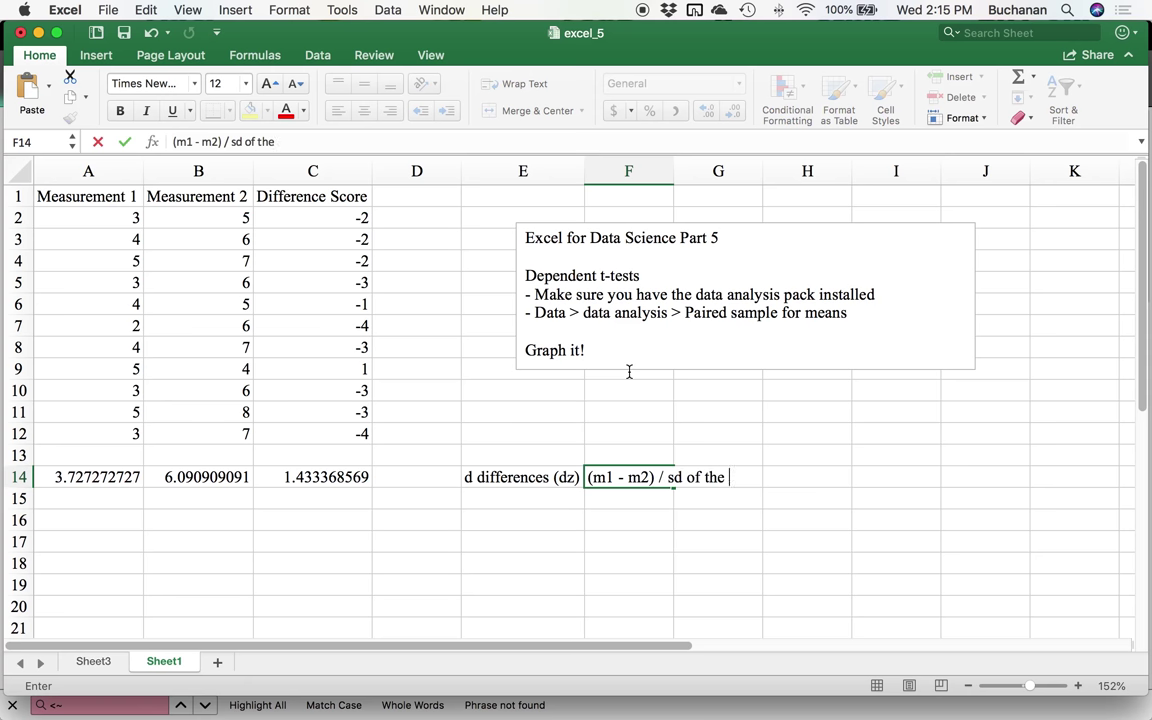
pyautogui.press('Return')
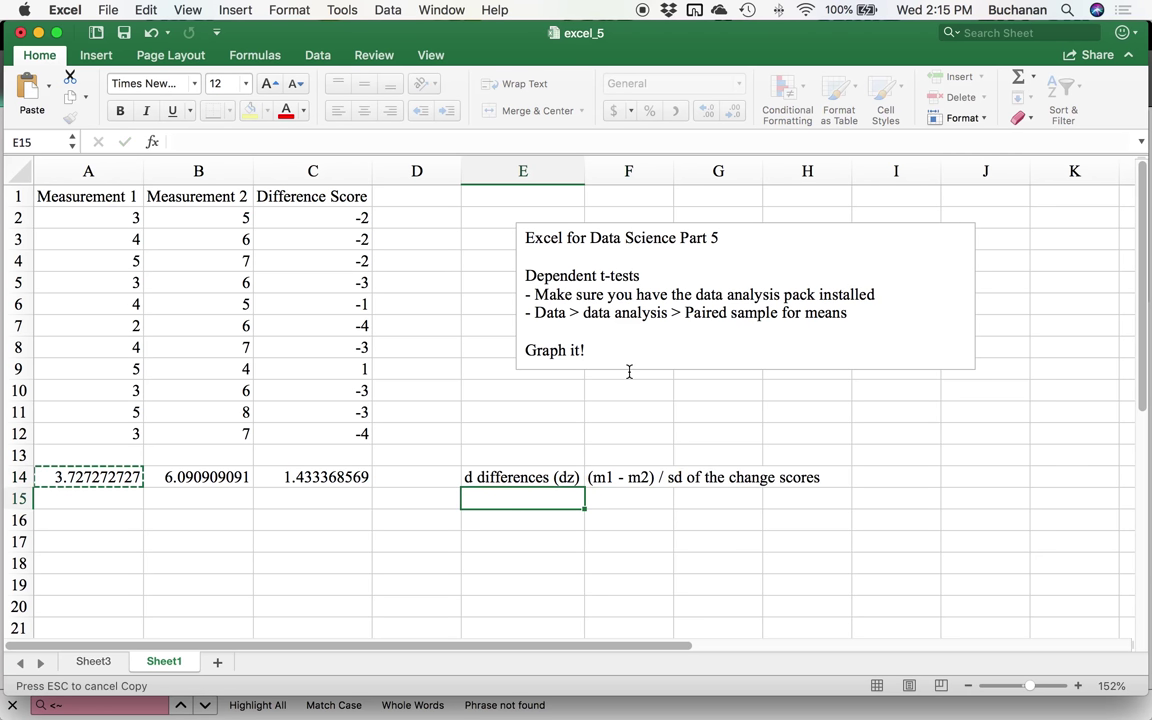
pyautogui.write('=')
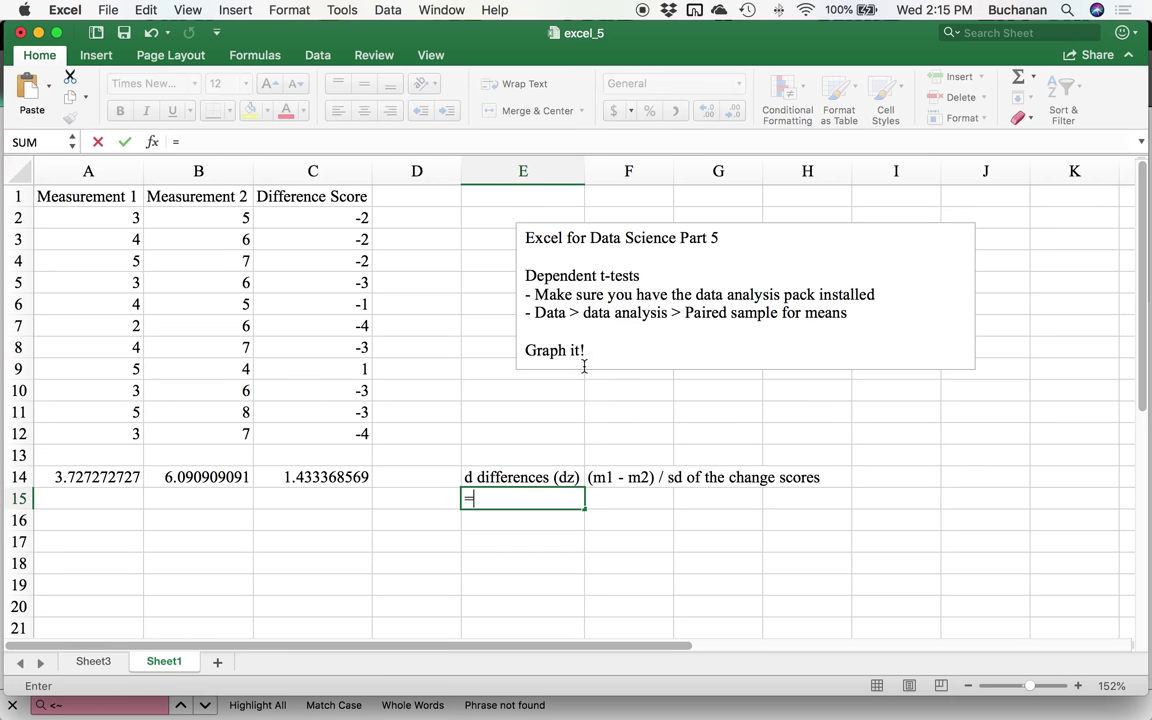
pyautogui.write('(')
# - Calculate dz in E15 as (A14-B14)/C14, giving -1.649008088, and type 'd averages (dav)' in E17
pyautogui.click(75, 478)
pyautogui.write('-')
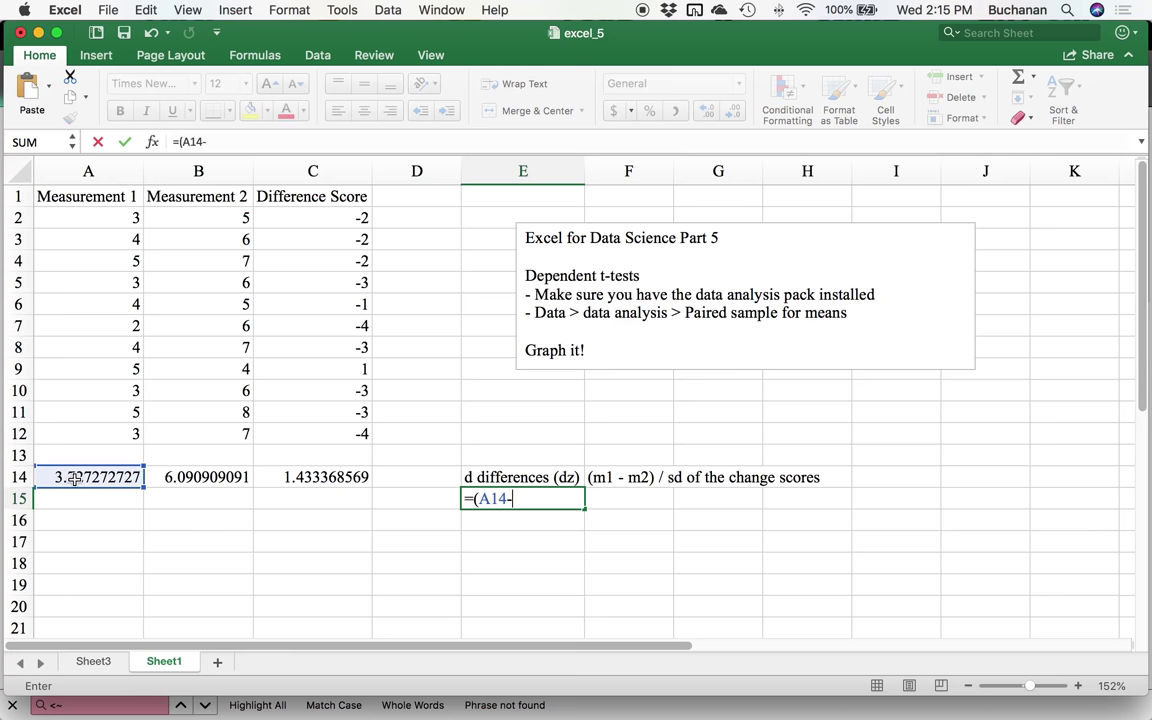
pyautogui.click(233, 477)
pyautogui.write(')')
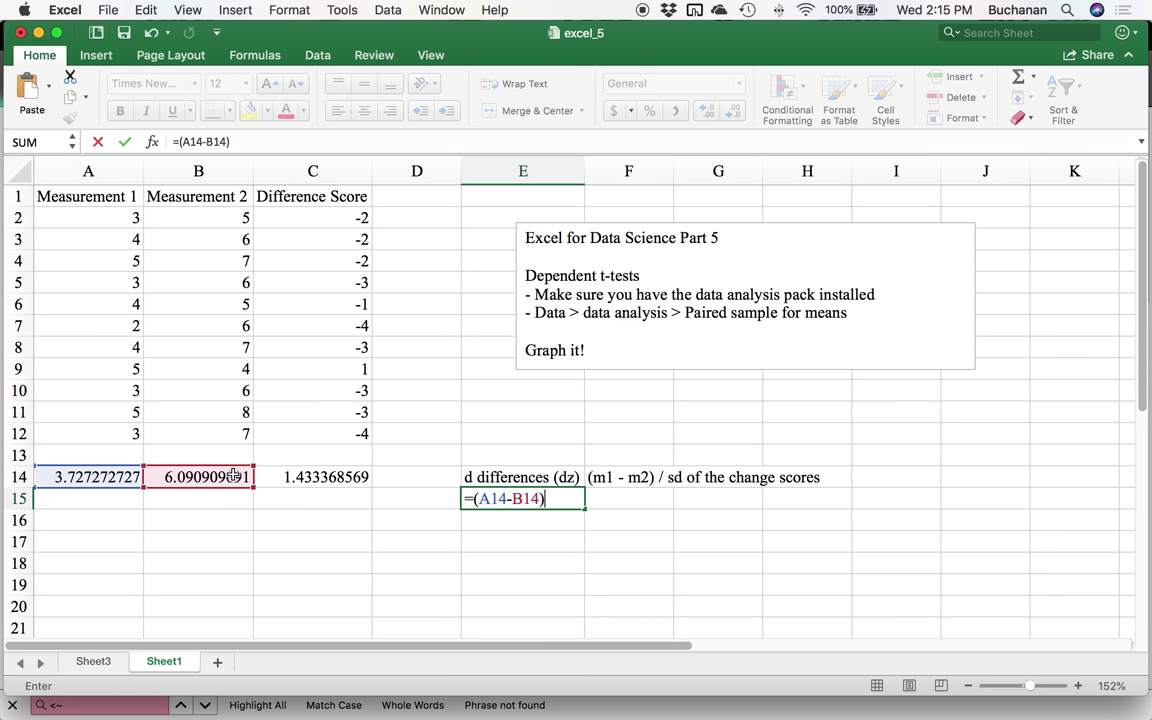
pyautogui.write('/')
pyautogui.click(325, 477)
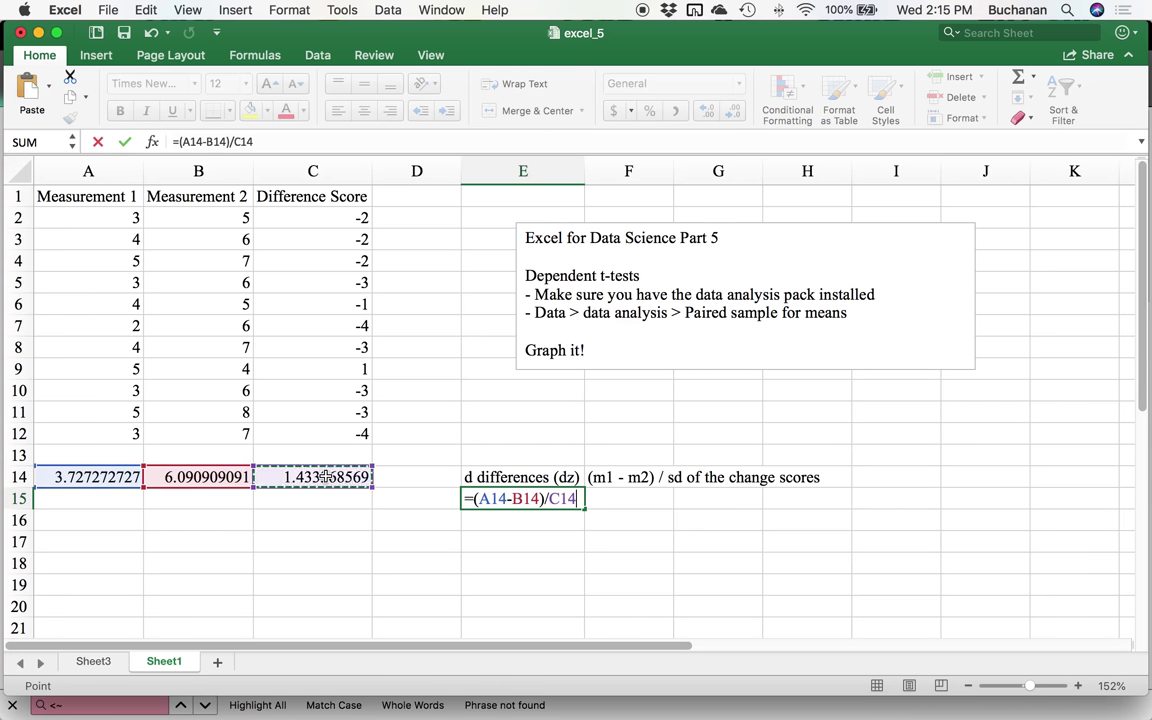
pyautogui.press('Return')
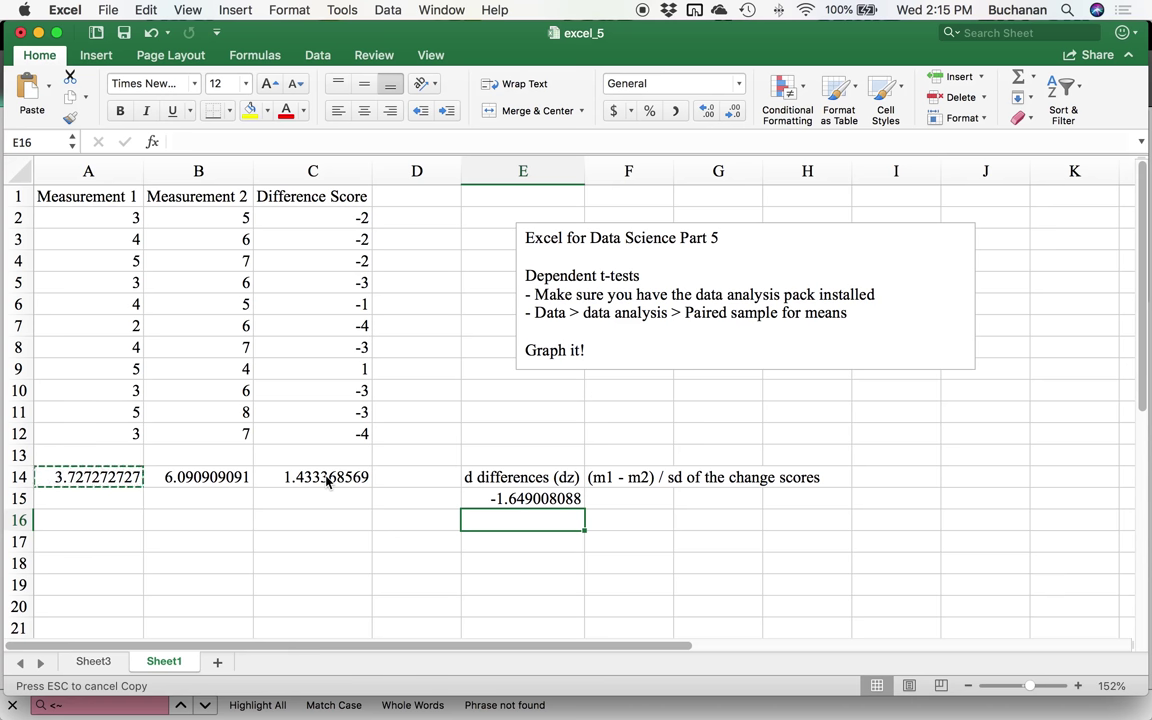
pyautogui.press('Down')
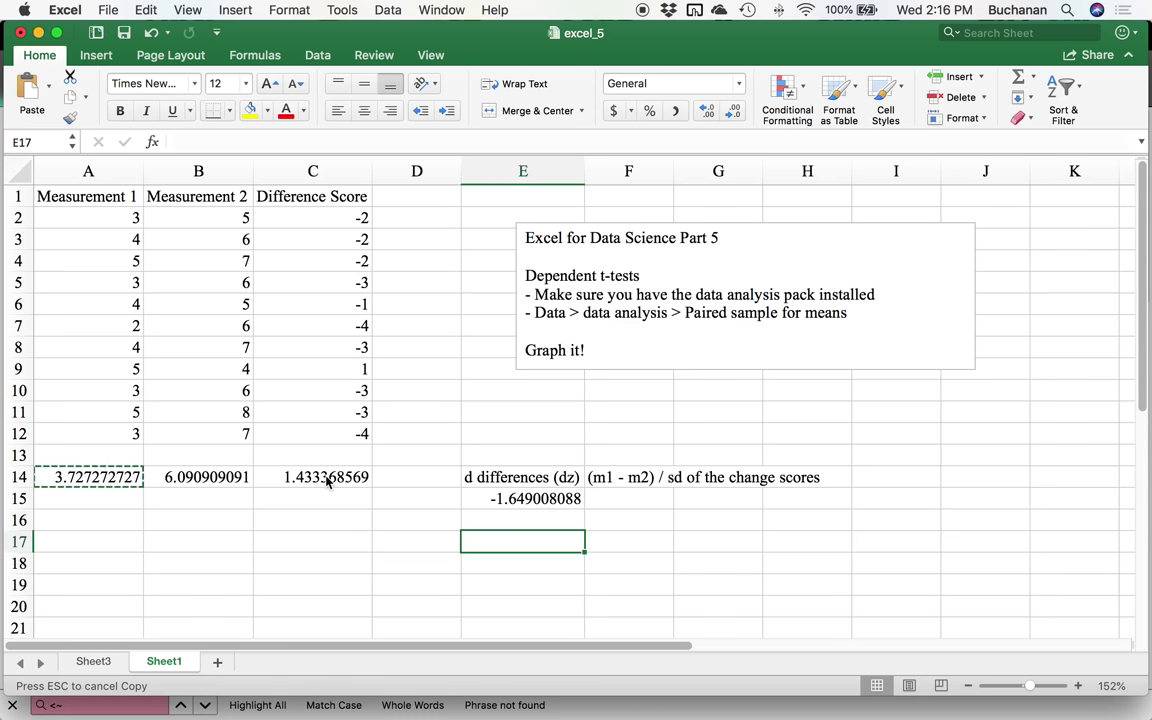
pyautogui.write('d avera')
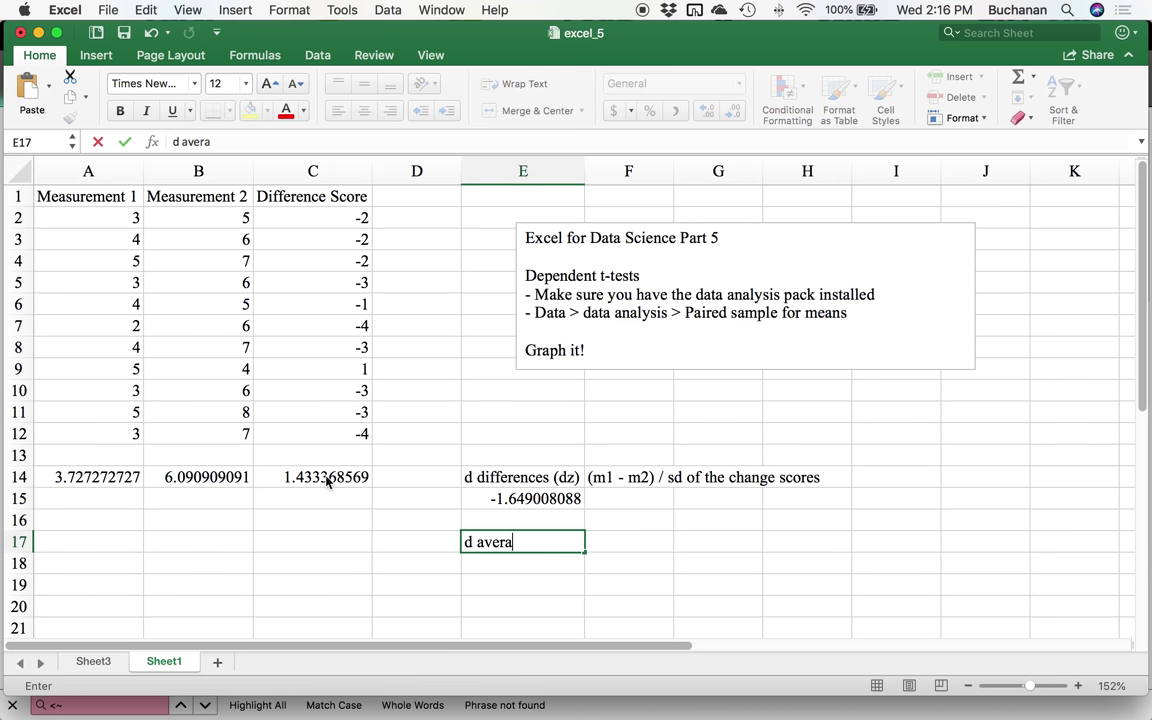
pyautogui.write('ges (dav)')
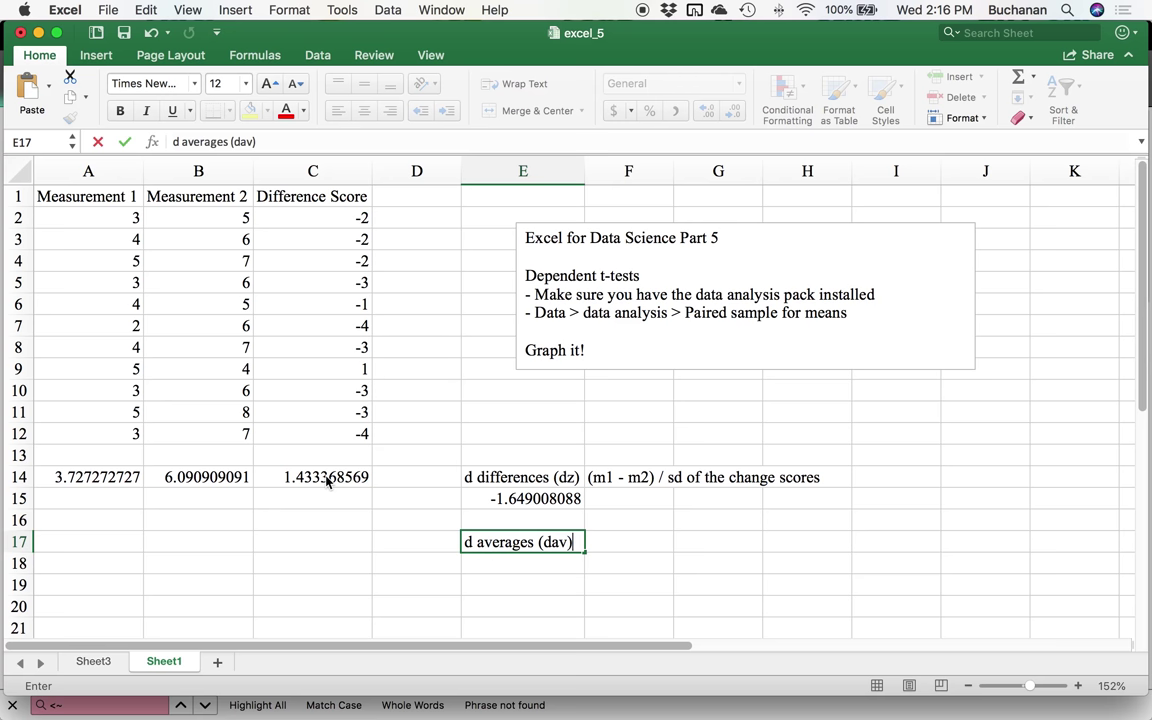
# - Put the note '(m1 - m2) / average(sd1, sd2)' in F17 beside the dav label
pyautogui.press('Tab')
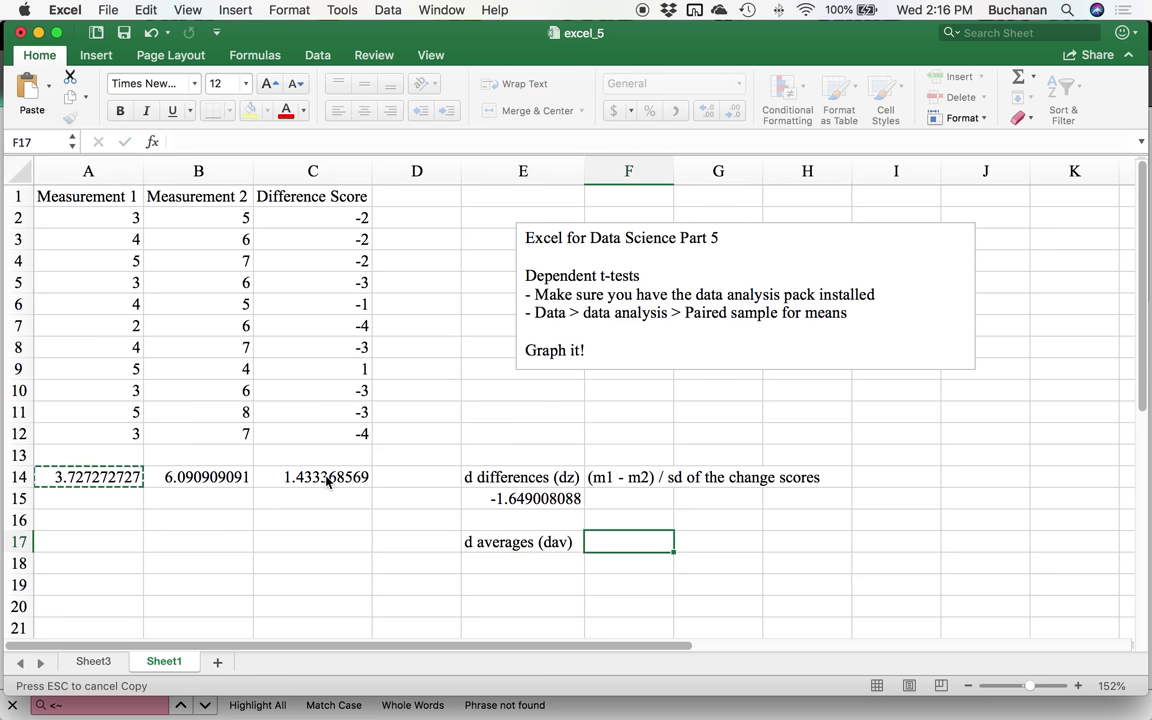
pyautogui.write('(m1 - ')
pyautogui.write('me2')
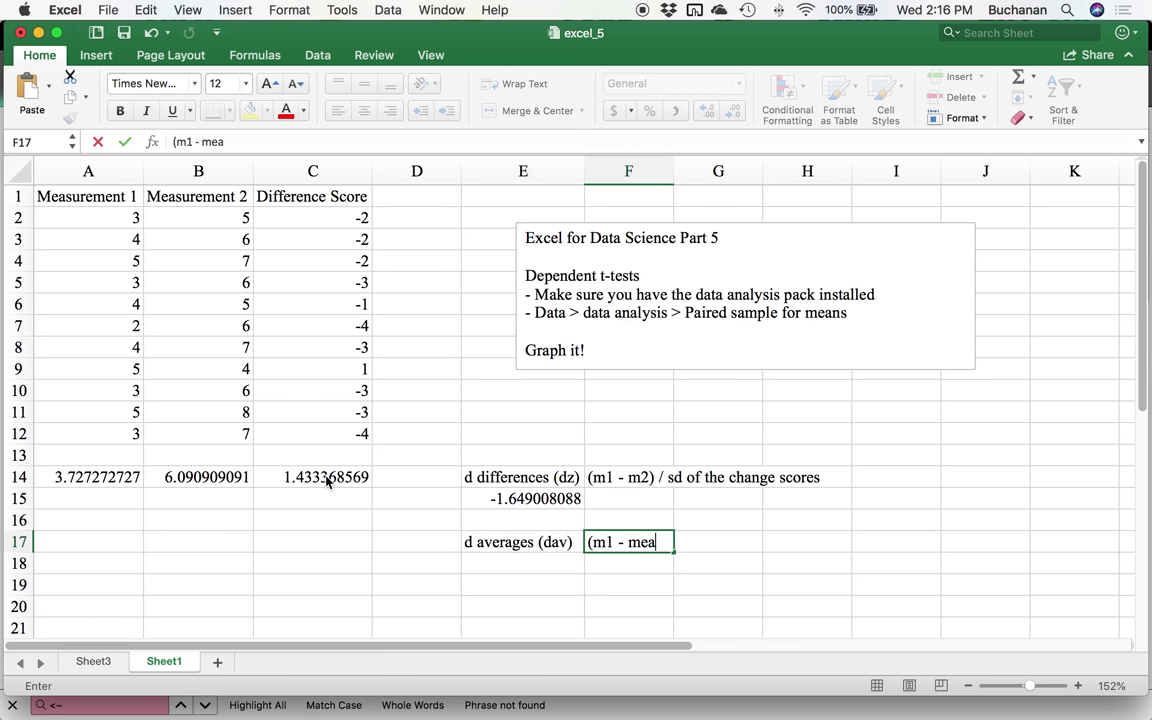
pyautogui.press('BackSpace')
pyautogui.press('BackSpace')
pyautogui.write('2) / ')
pyautogui.write('sd')
pyautogui.press('BackSpace')
pyautogui.press('BackSpace')
pyautogui.write('(')
pyautogui.press('BackSpace')
pyautogui.write('average(sd')
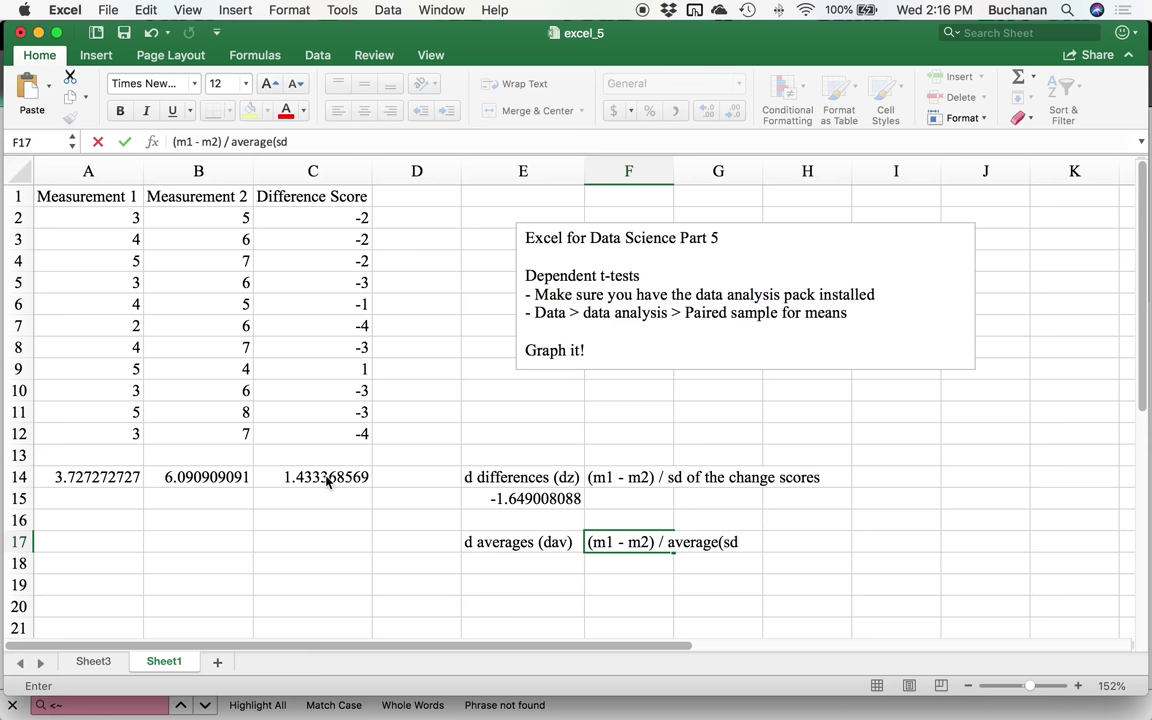
pyautogui.write('1 , sd2)')
pyautogui.press('Return')
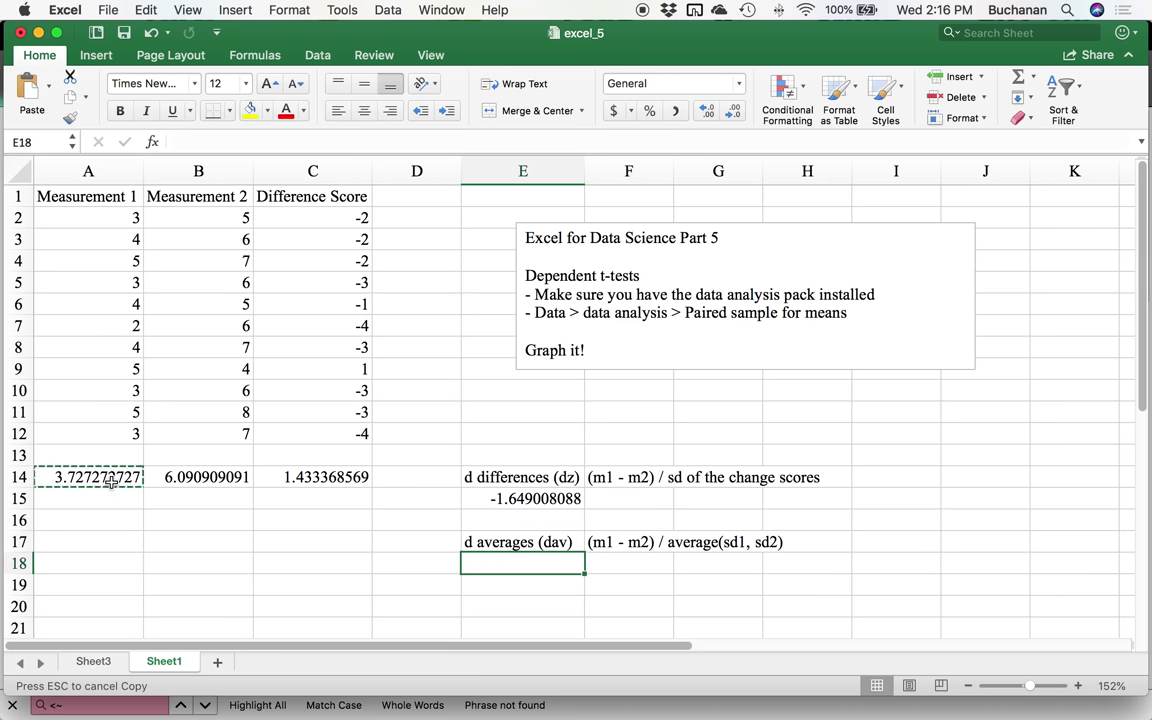
# - Enter =STDEV(A2:A12) in A15 for the Measurement 1 standard deviation (1.009)
pyautogui.click(92, 497)
pyautogui.write('=')
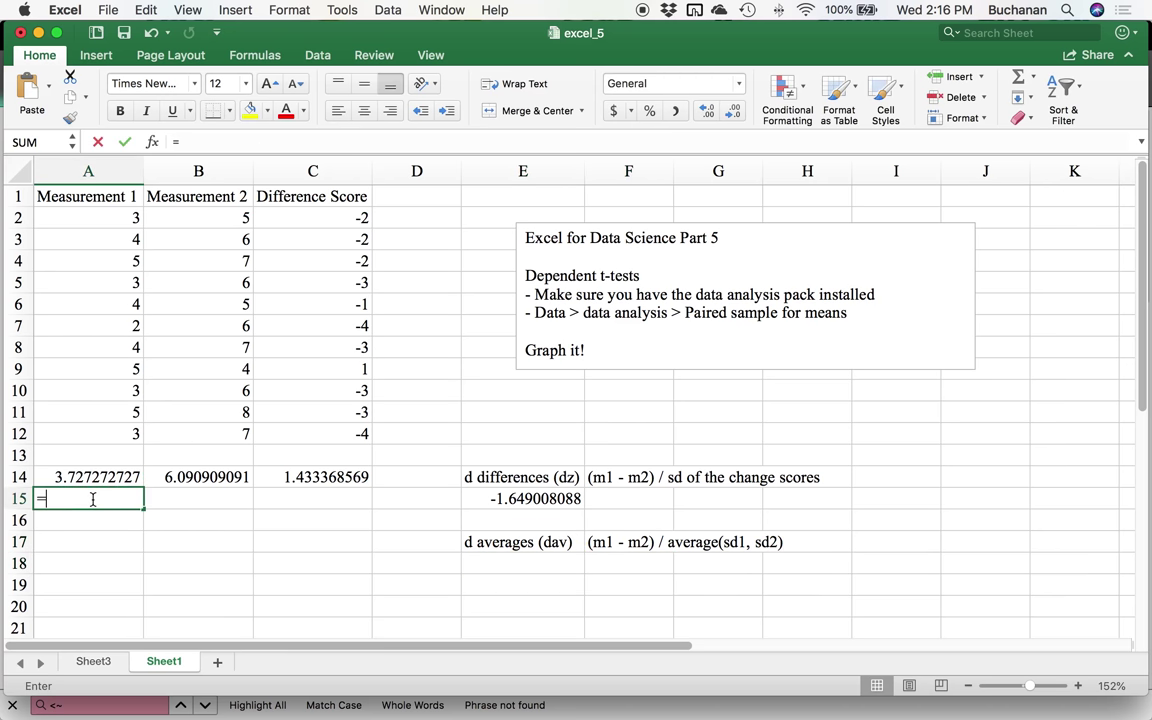
pyautogui.write('stdev(')
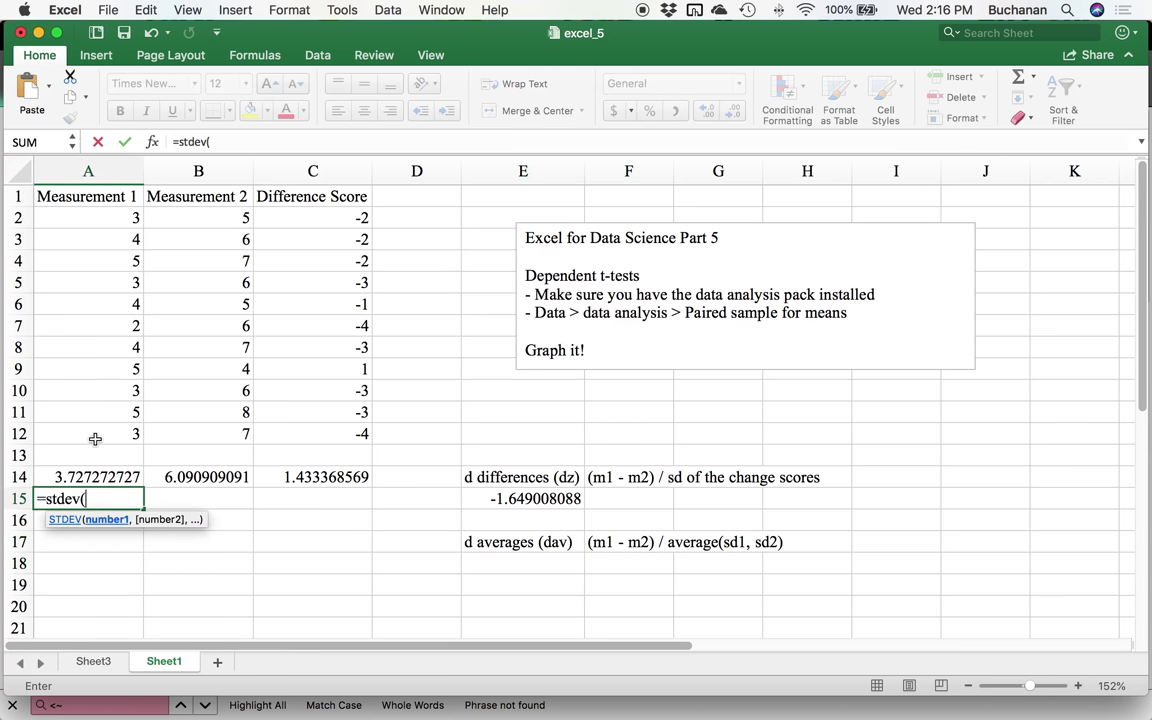
pyautogui.moveTo(93, 436); pyautogui.dragTo(123, 216)
pyautogui.write(')')
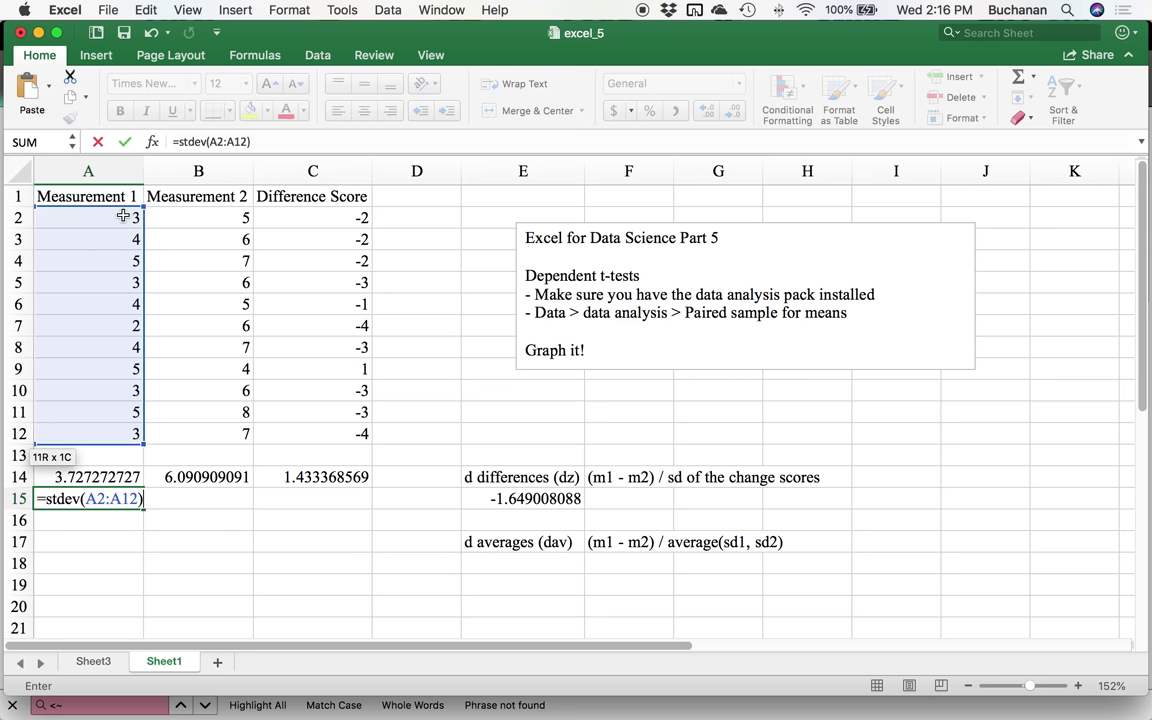
pyautogui.press('Return')
# - Copy the SD formula into B15 for Measurement 2 (1.136) and begin the dav formula in E18
pyautogui.press('Up')
pyautogui.press('cmd+c')
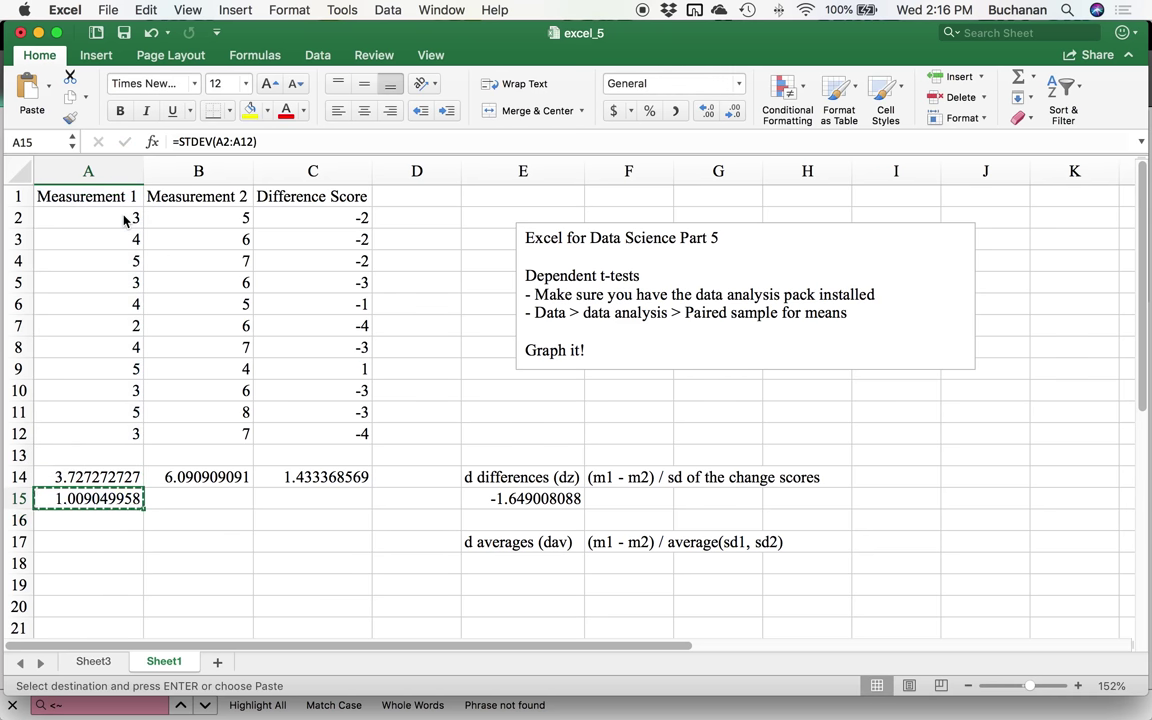
pyautogui.press('Right')
pyautogui.press('cmd+v')
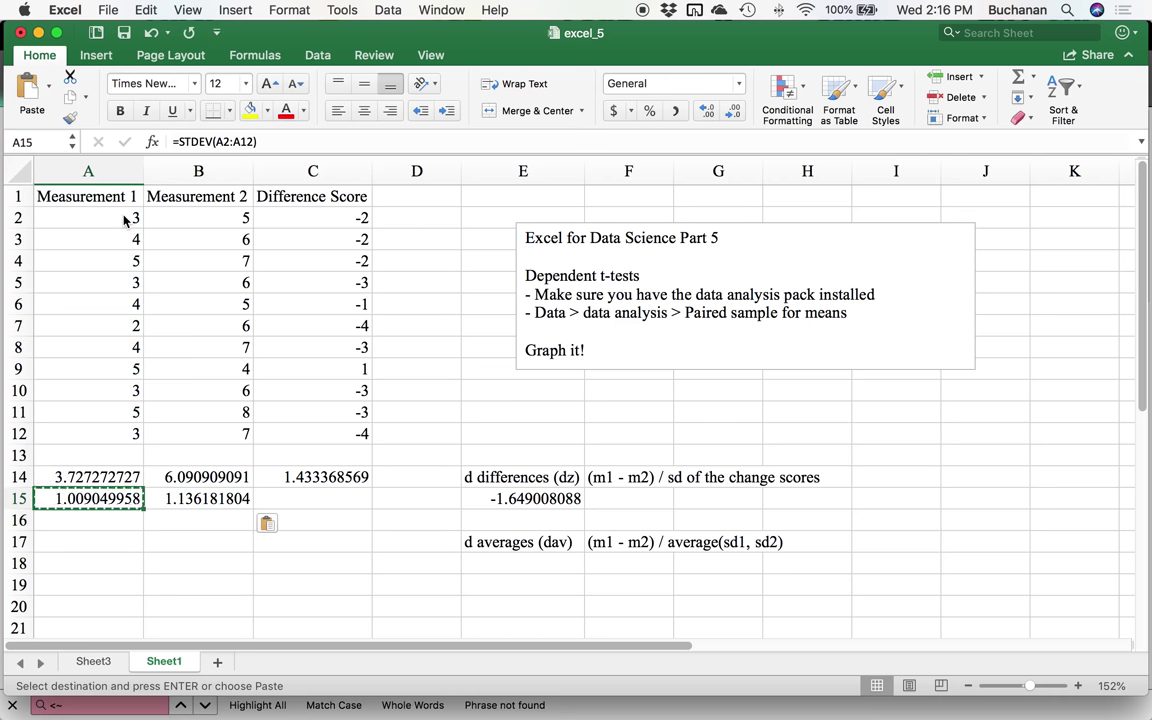
pyautogui.press('Right')
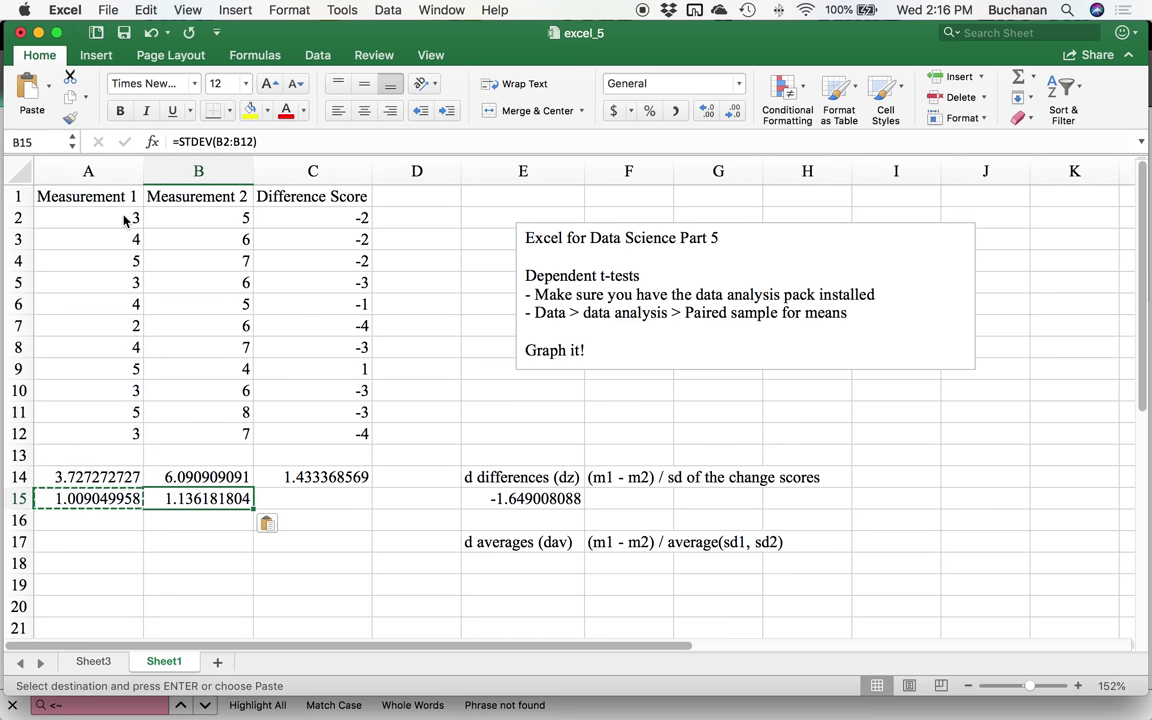
pyautogui.click(212, 141)
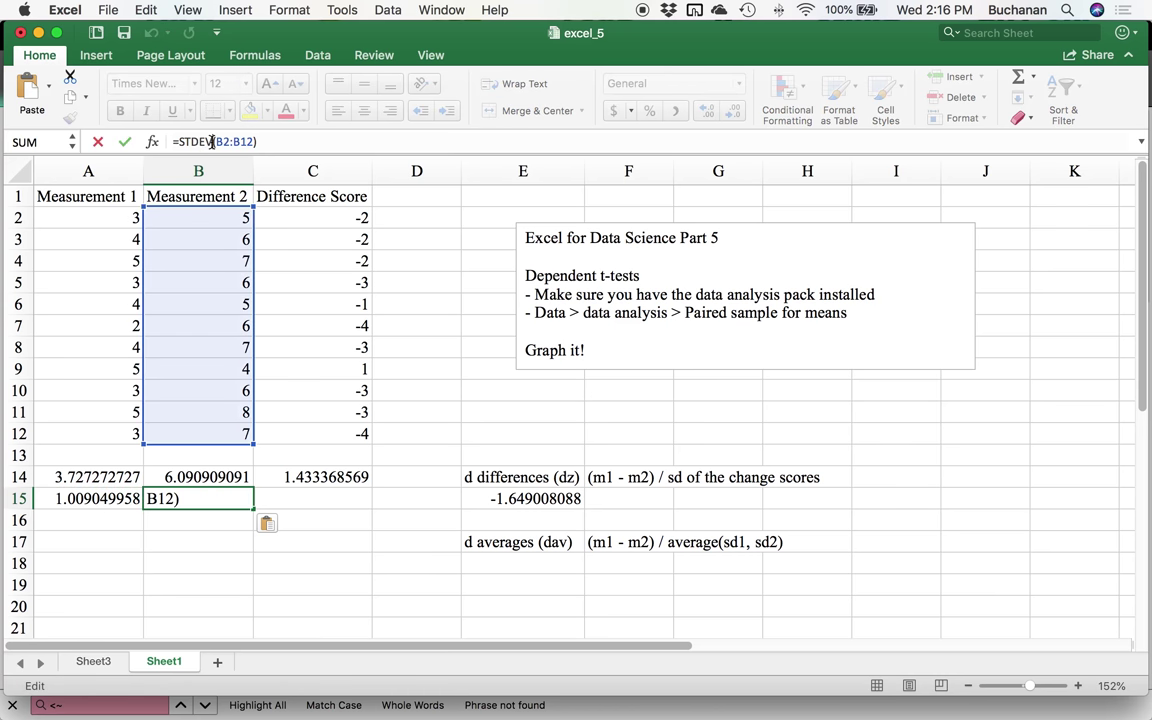
pyautogui.press('Return')
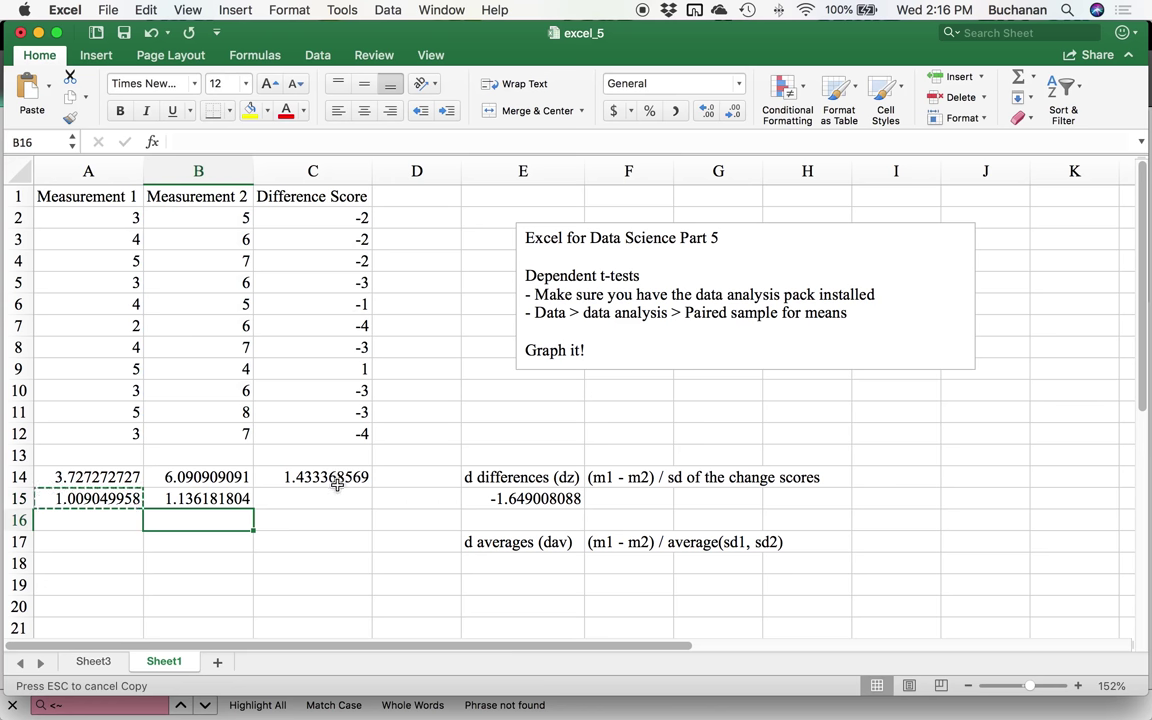
pyautogui.click(548, 562)
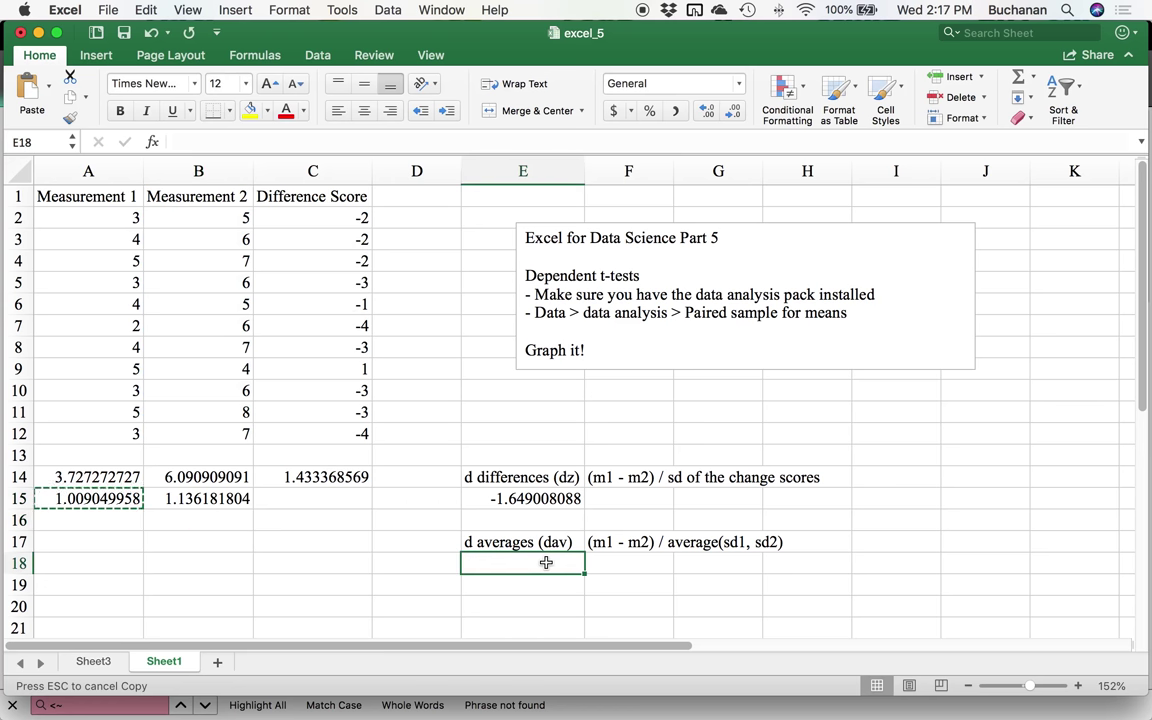
pyautogui.write('=(')
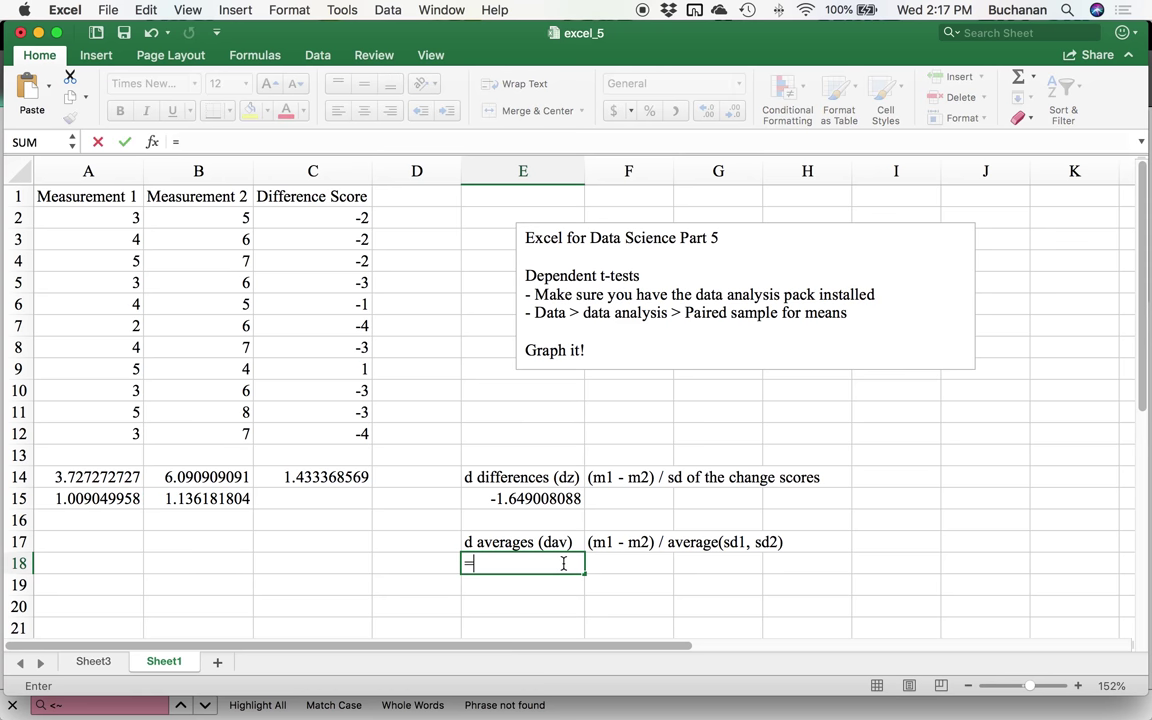
# - Finish E18 as (A14-B14)/AVERAGE(A15:B15), giving dav of -2.203618654
pyautogui.click(113, 478)
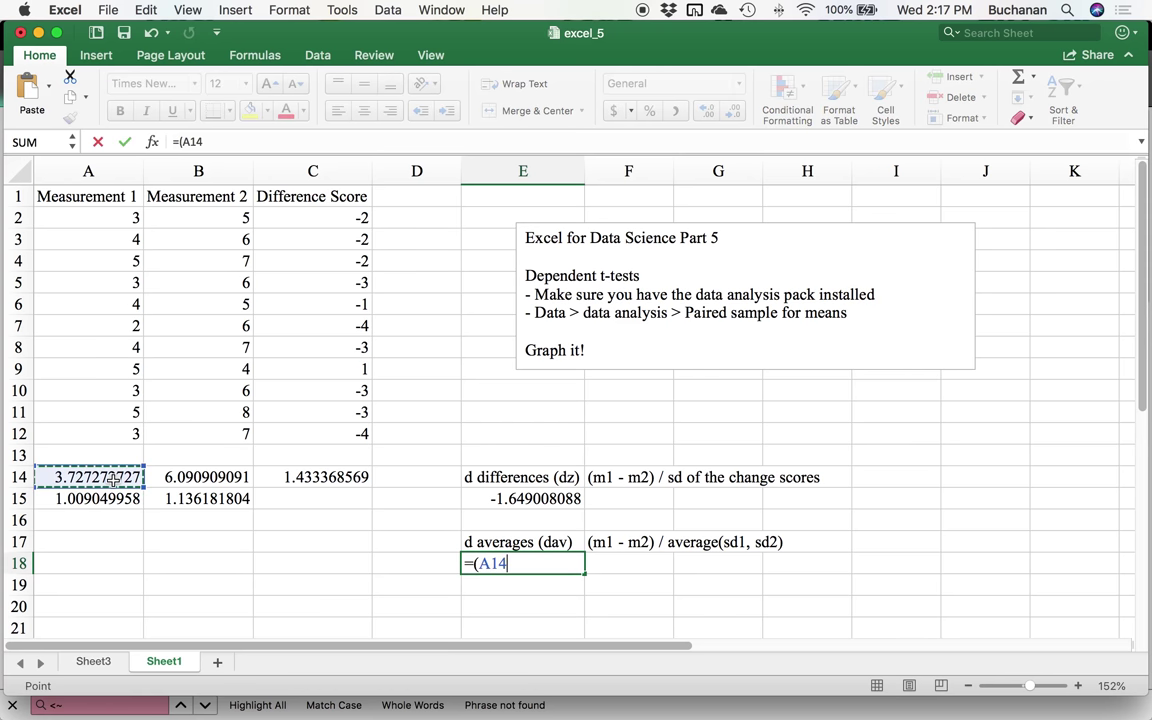
pyautogui.write('-')
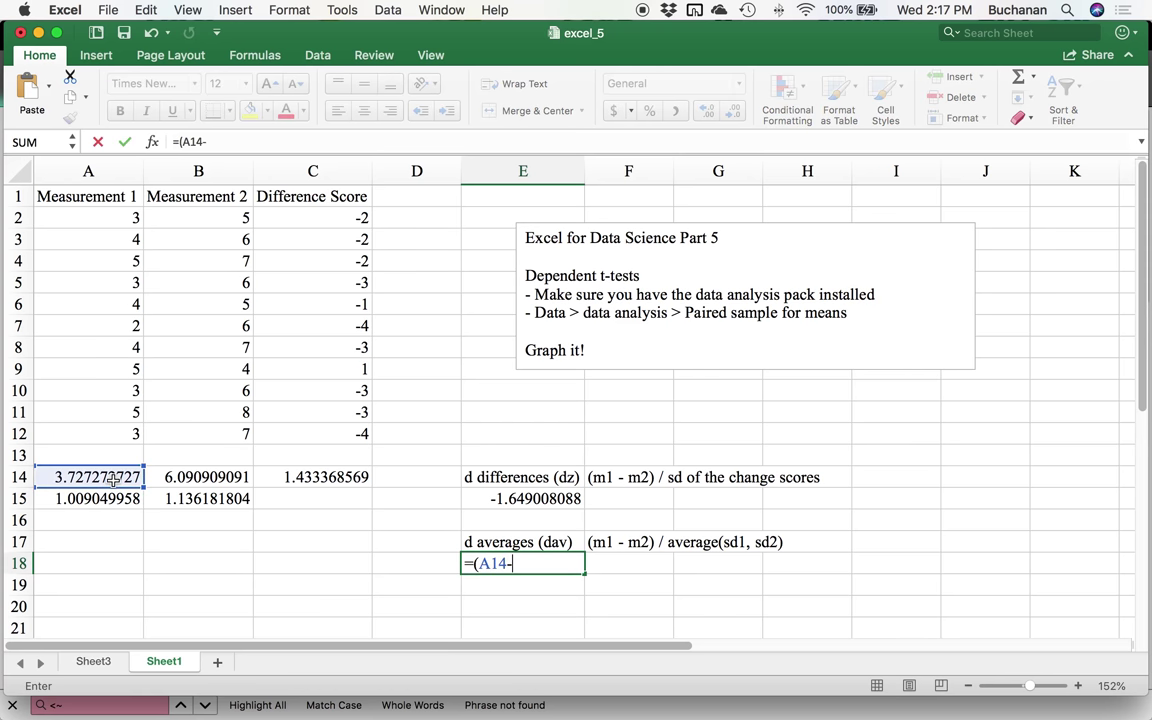
pyautogui.click(195, 476)
pyautogui.write(') ')
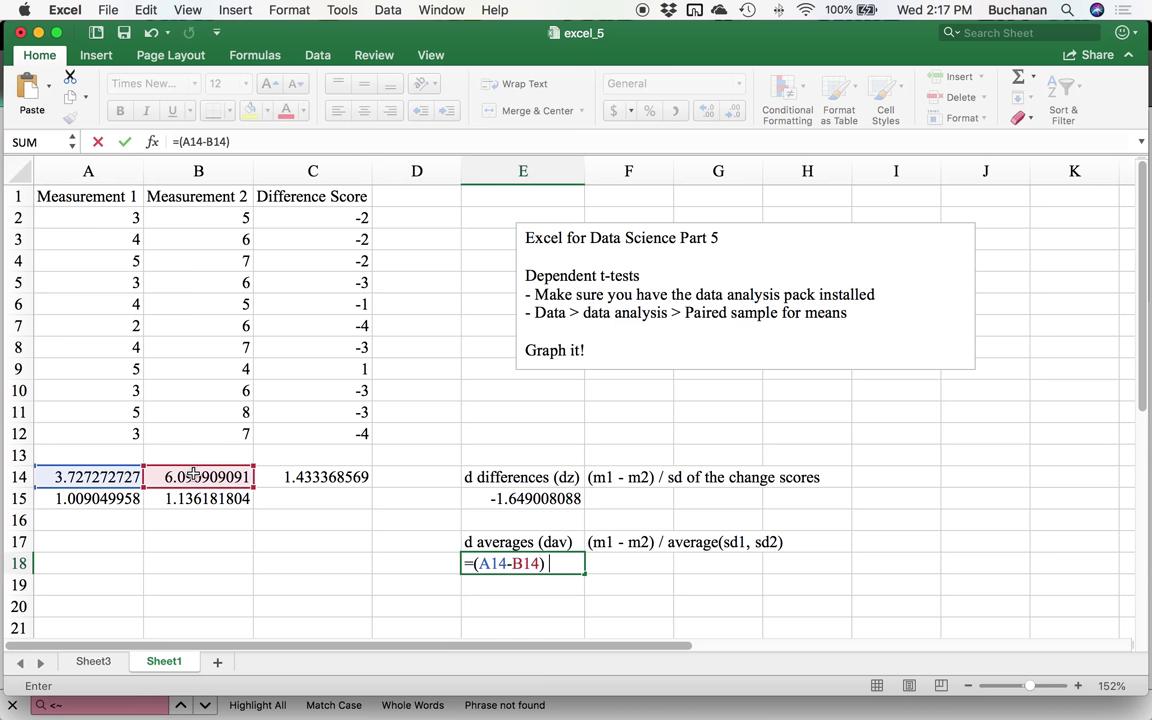
pyautogui.write('/ average(')
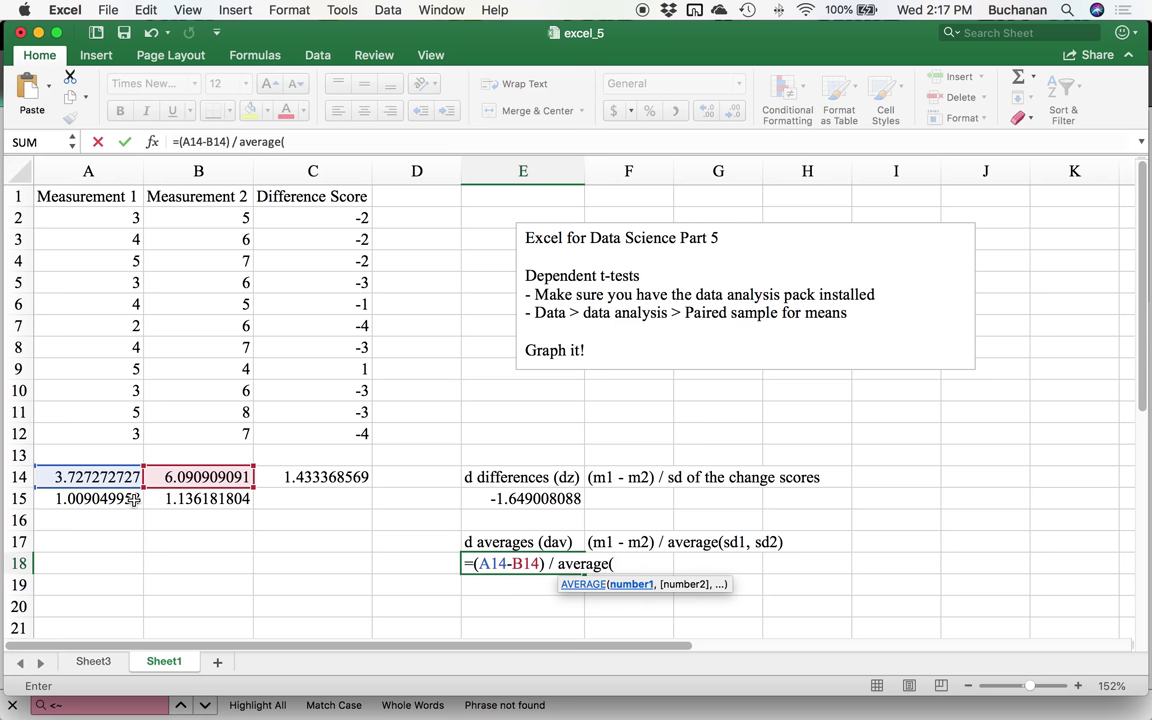
pyautogui.moveTo(108, 498); pyautogui.dragTo(182, 504)
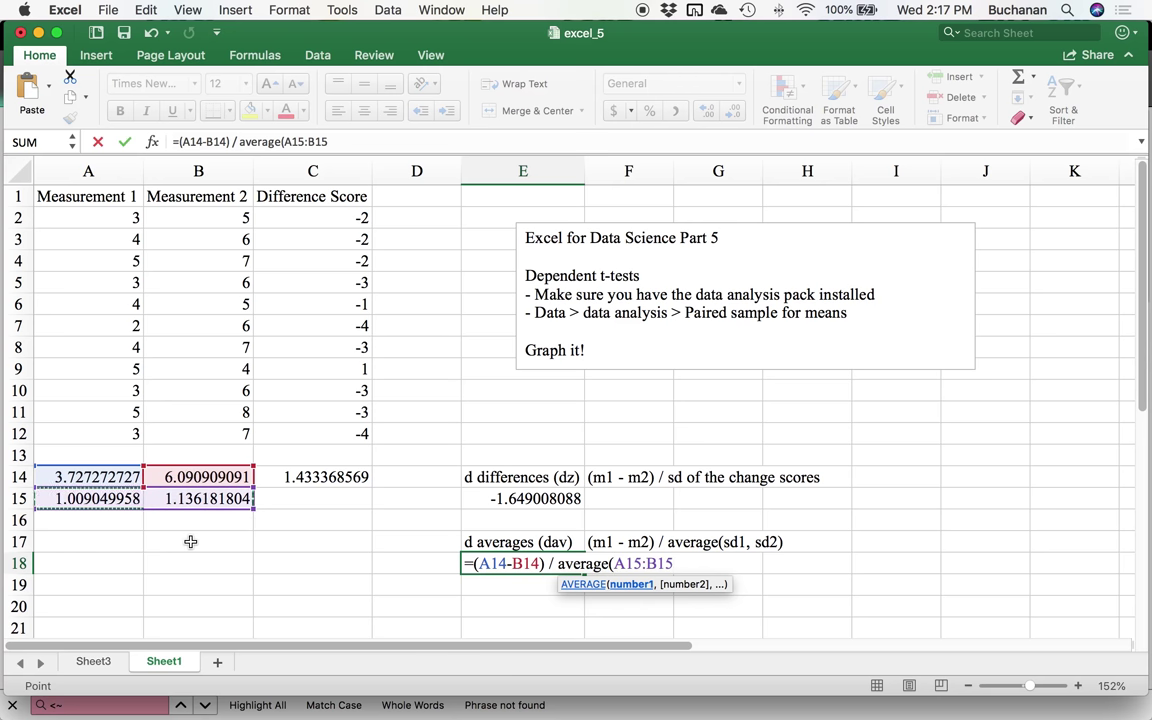
pyautogui.write(')')
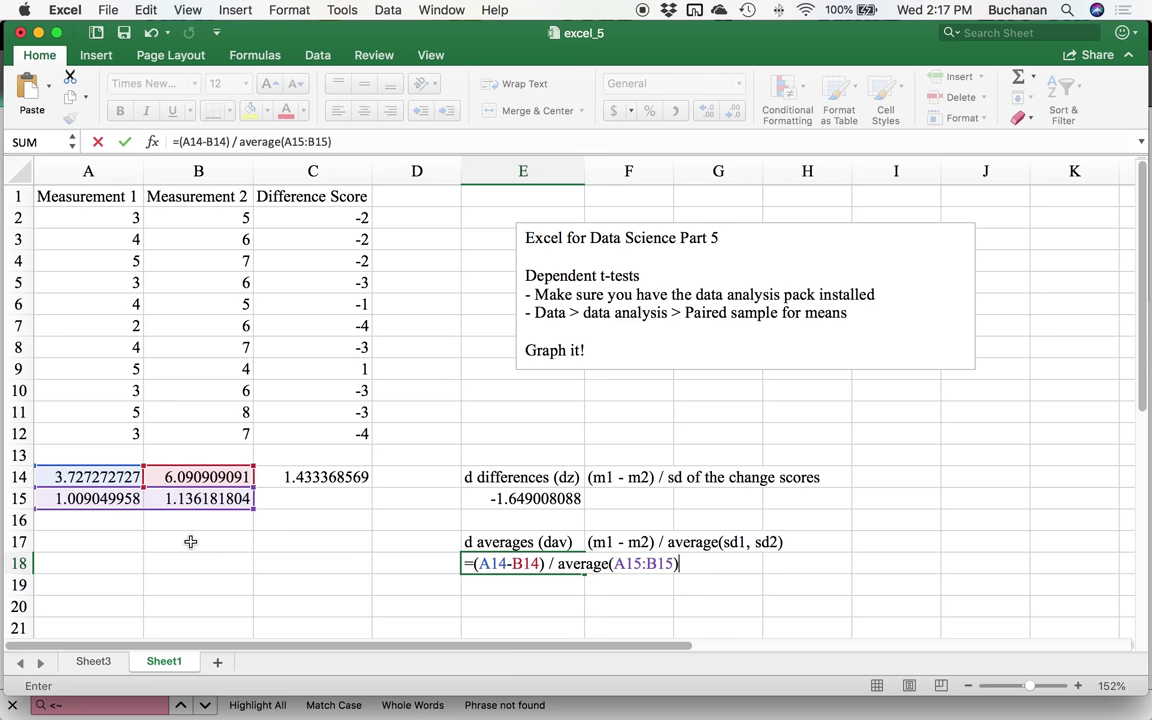
pyautogui.press('Return')
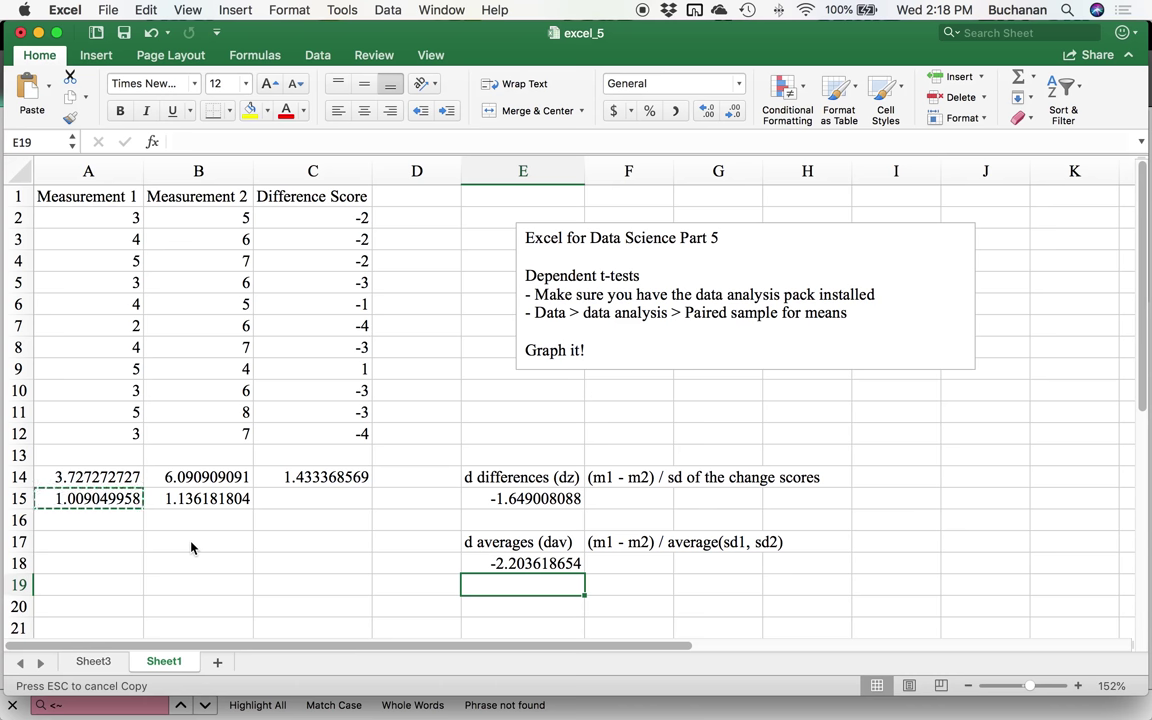
# - Enter the 2013 source citation in E19 and add a new blank worksheet, Sheet4
pyautogui.write('Laken')
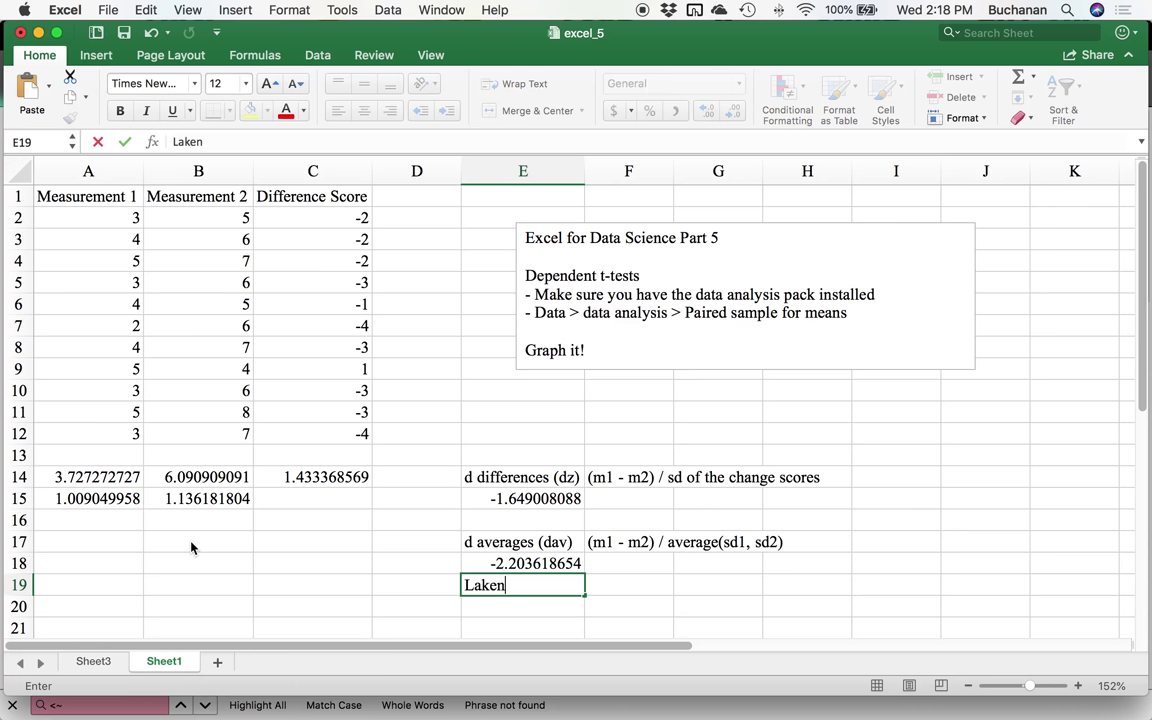
pyautogui.write('s, 2014')
pyautogui.press('BackSpace')
pyautogui.write('3')
pyautogui.press('Return')
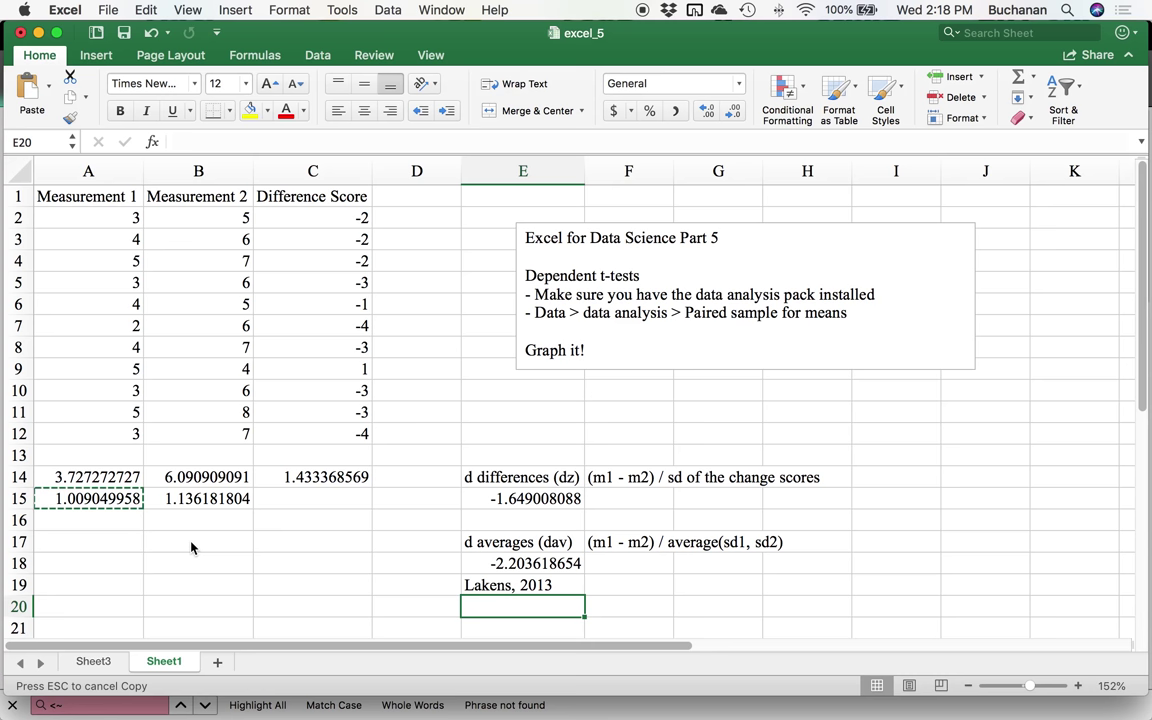
pyautogui.click(217, 662)
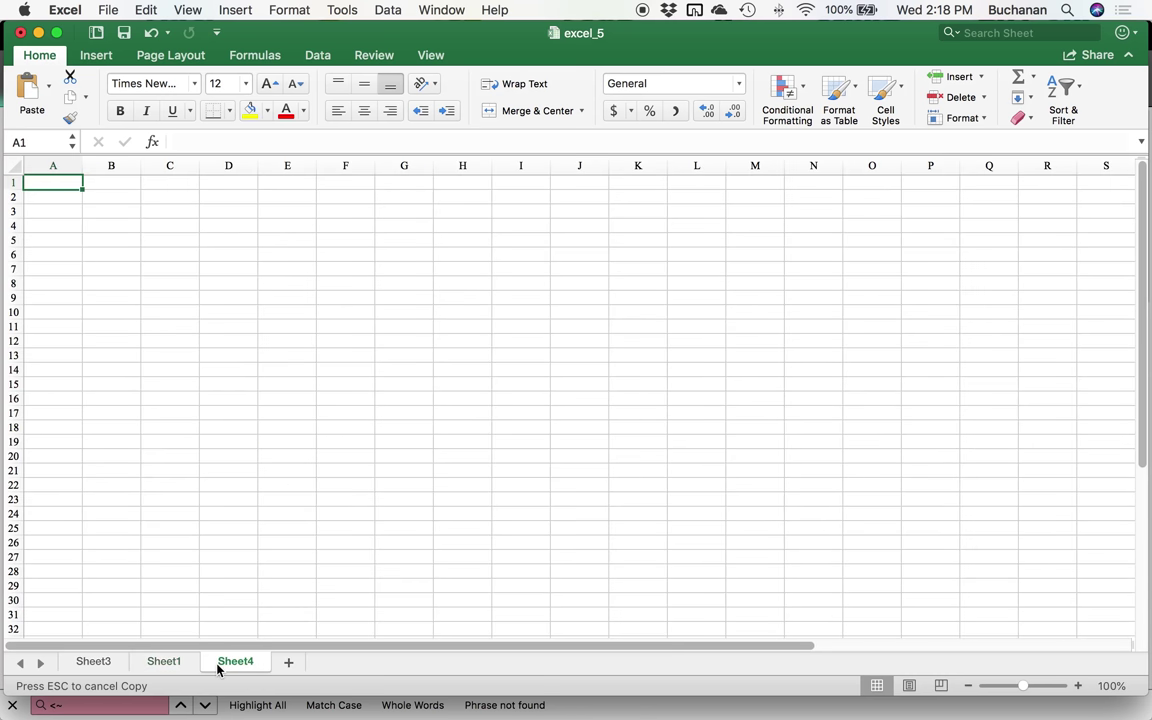
# - On Sheet4 at 127% zoom, add headers 'Measurement 1' and 'Measurement 2' in D3:E3
pyautogui.click(154, 200)
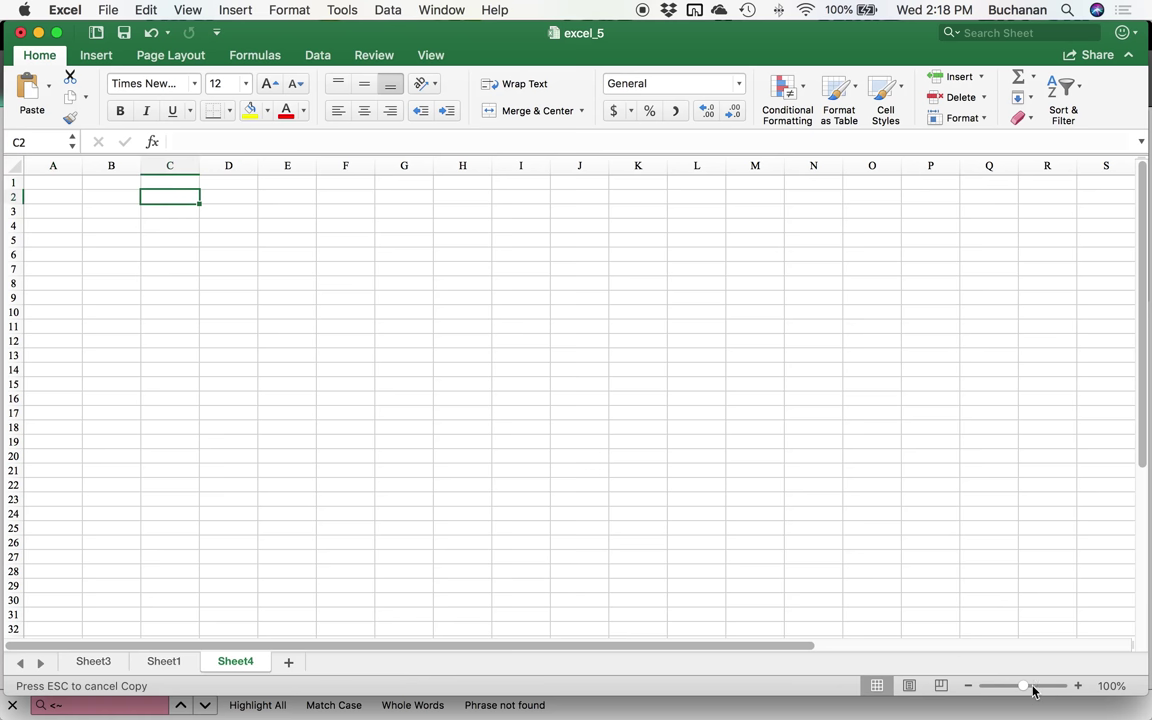
pyautogui.moveTo(1024, 687); pyautogui.dragTo(1028, 687)
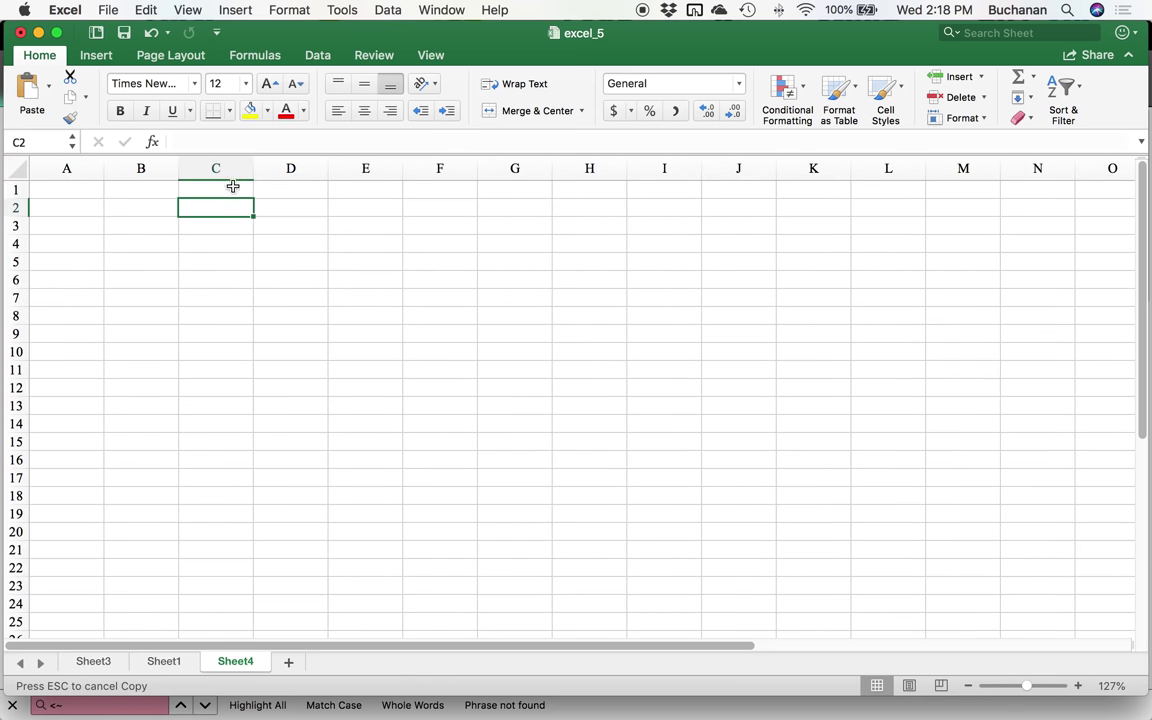
pyautogui.click(282, 229)
pyautogui.write('Measurement')
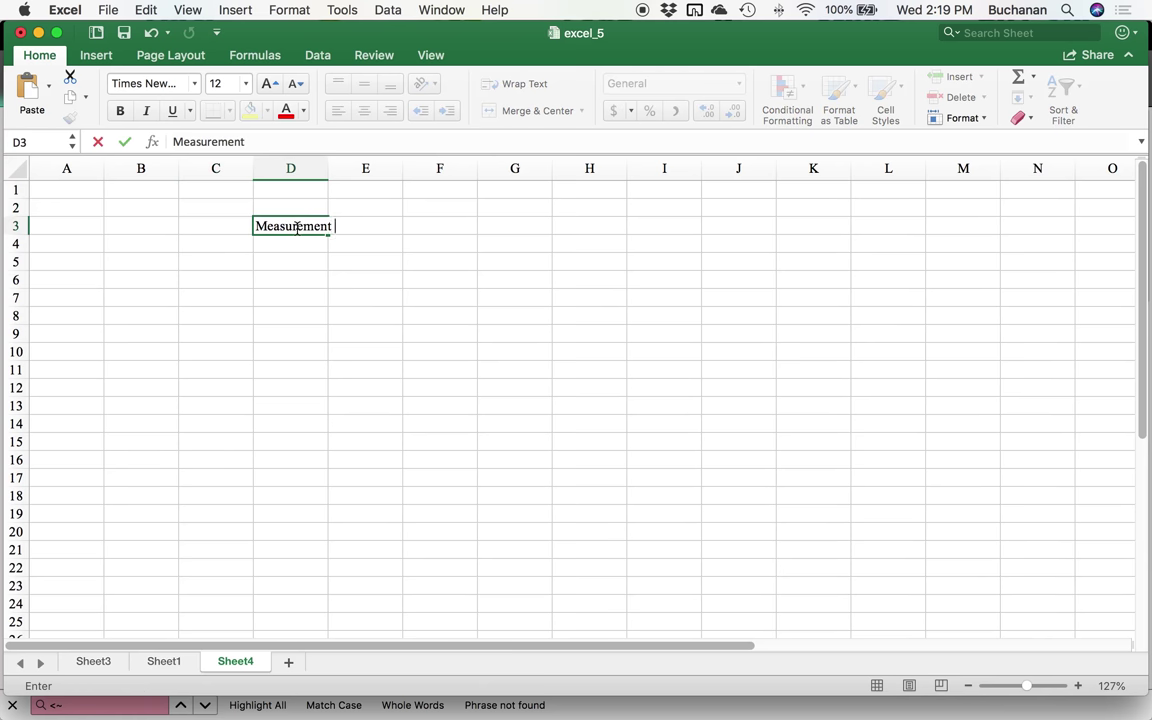
pyautogui.press('Tab')
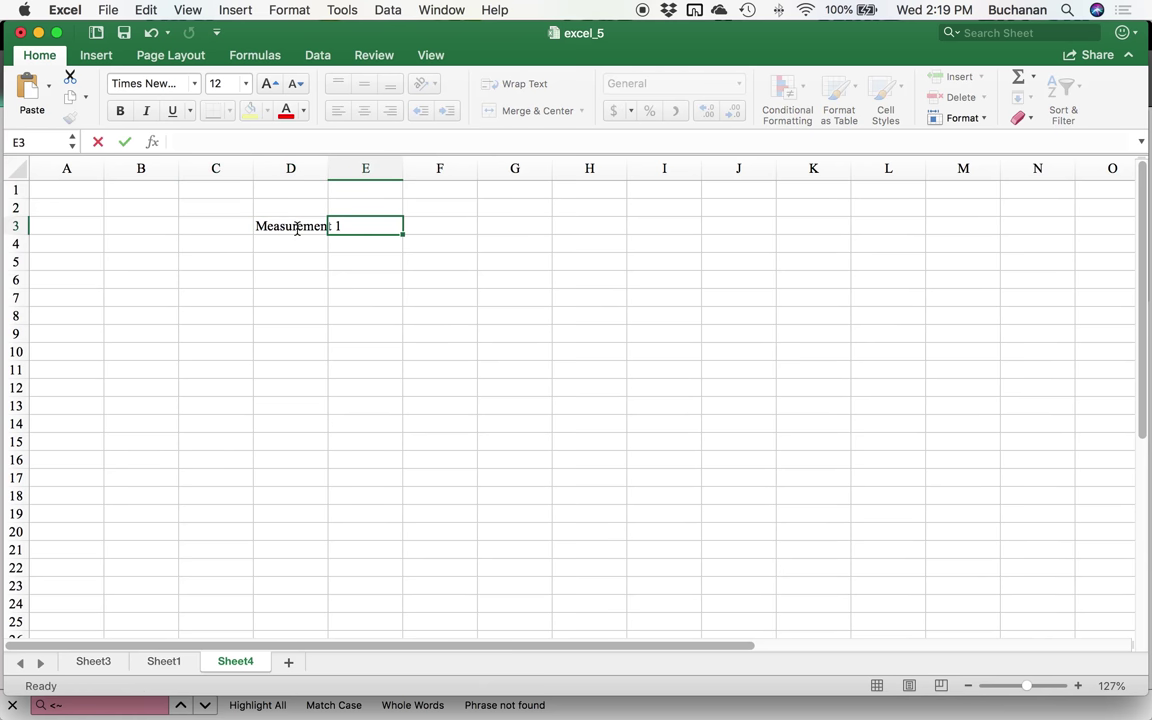
pyautogui.write('Measurement 3')
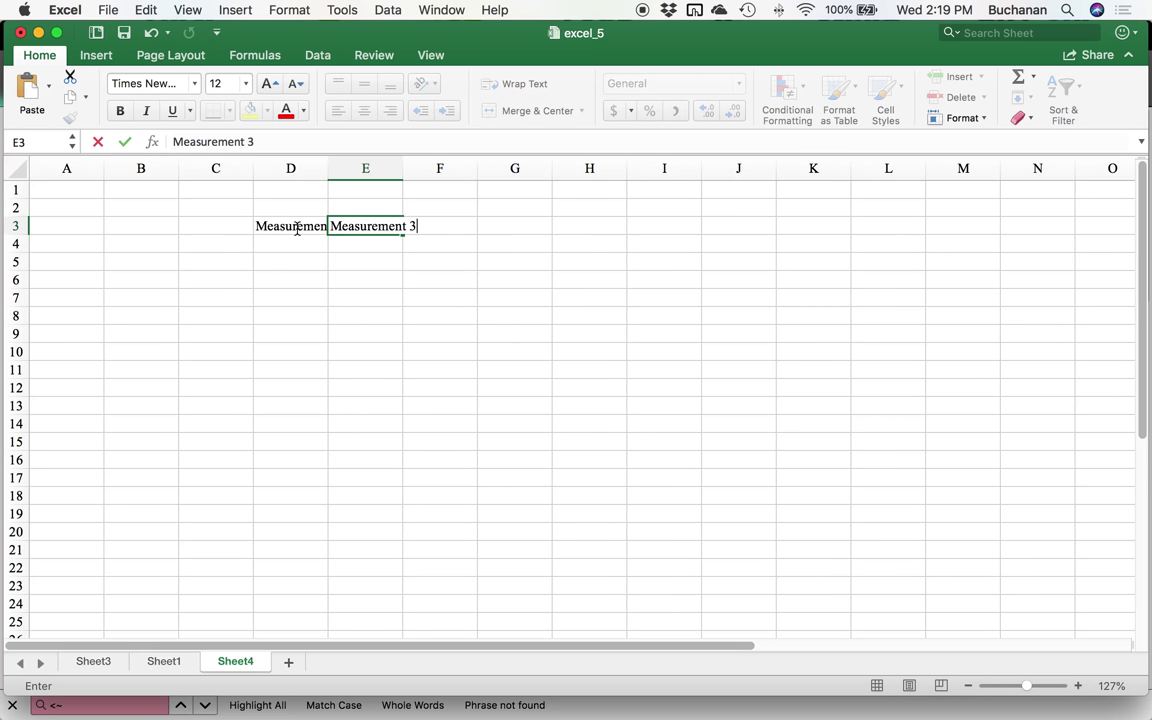
pyautogui.press('BackSpace')
pyautogui.write('2')
pyautogui.press('Return')
pyautogui.press('super+c')
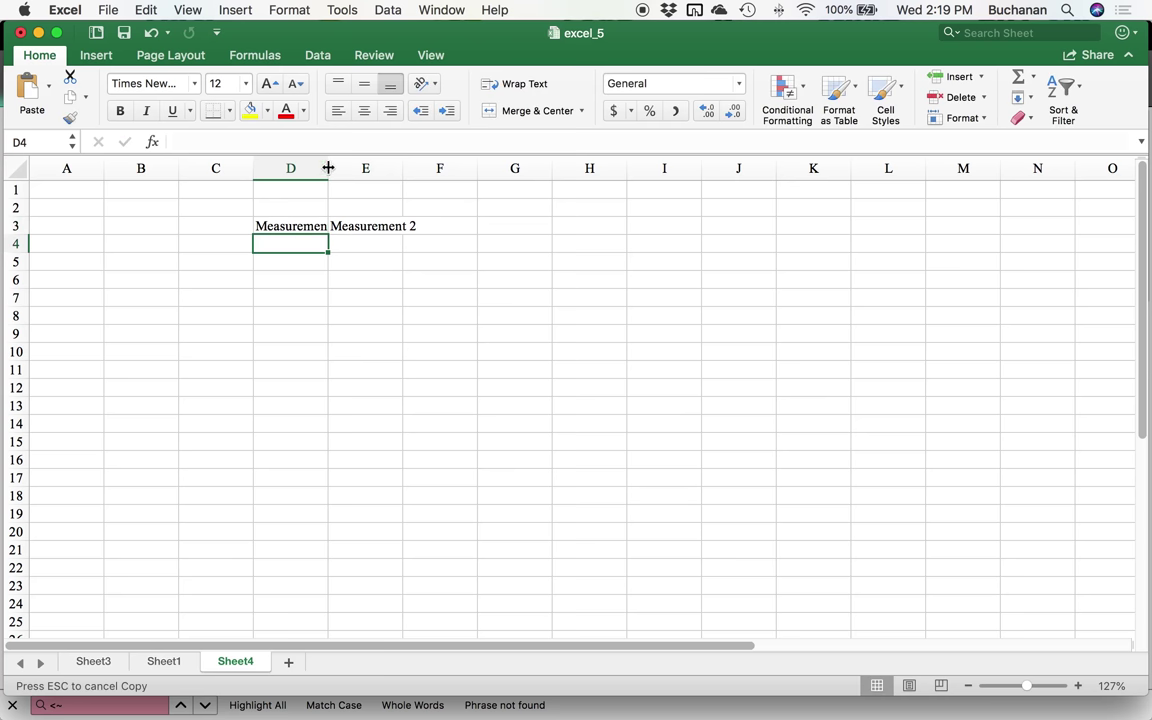
pyautogui.moveTo(328, 168); pyautogui.dragTo(347, 168)
# - Label C4 'Mean' and paste Sheet1's two means into D4:E4 as values only
pyautogui.click(233, 233)
pyautogui.click(233, 236)
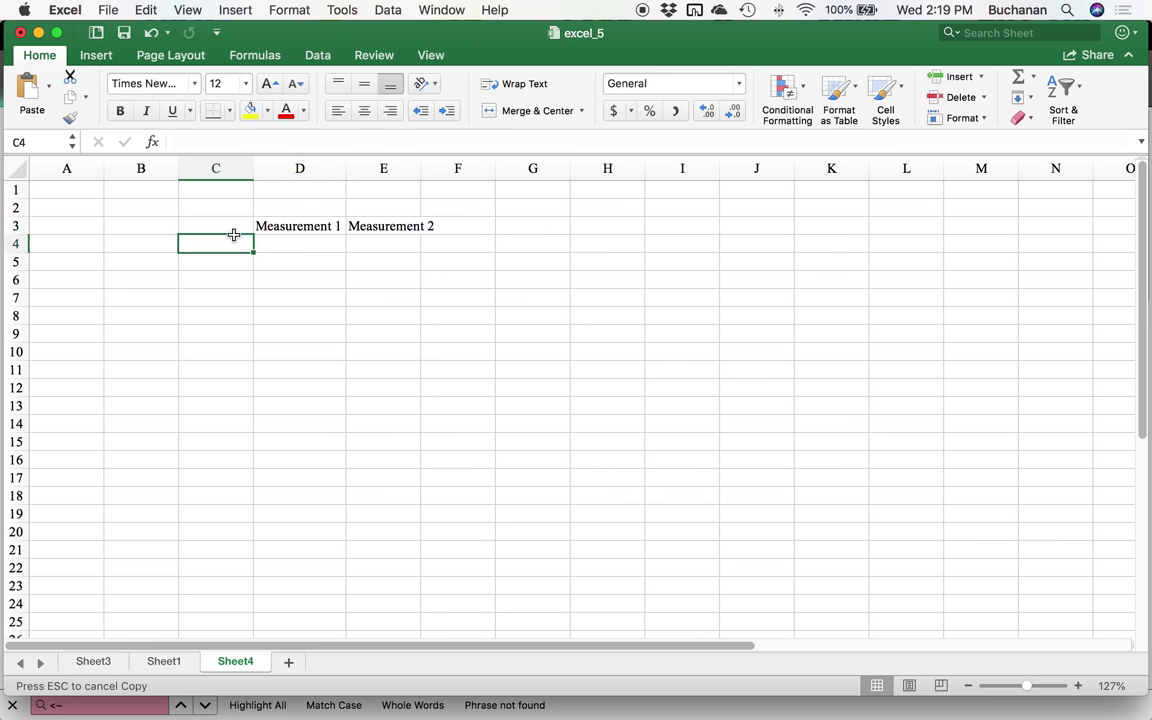
pyautogui.write('Mean')
pyautogui.press('Return')
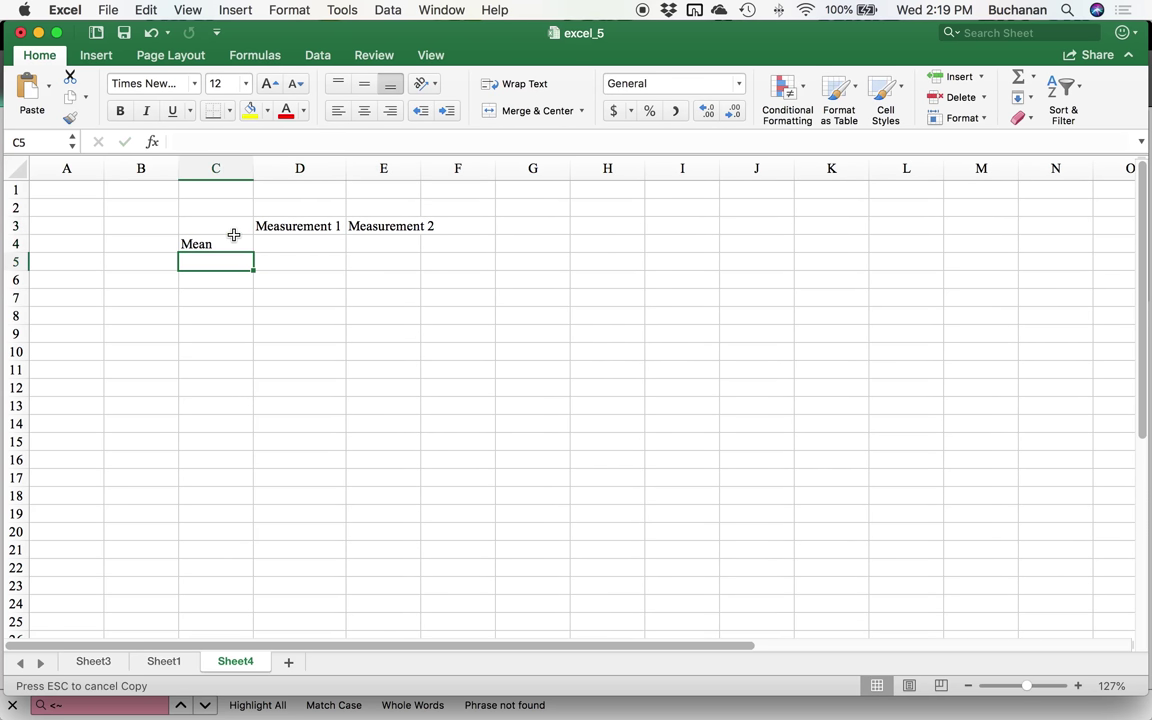
pyautogui.click(164, 661)
pyautogui.moveTo(86, 484); pyautogui.dragTo(185, 481)
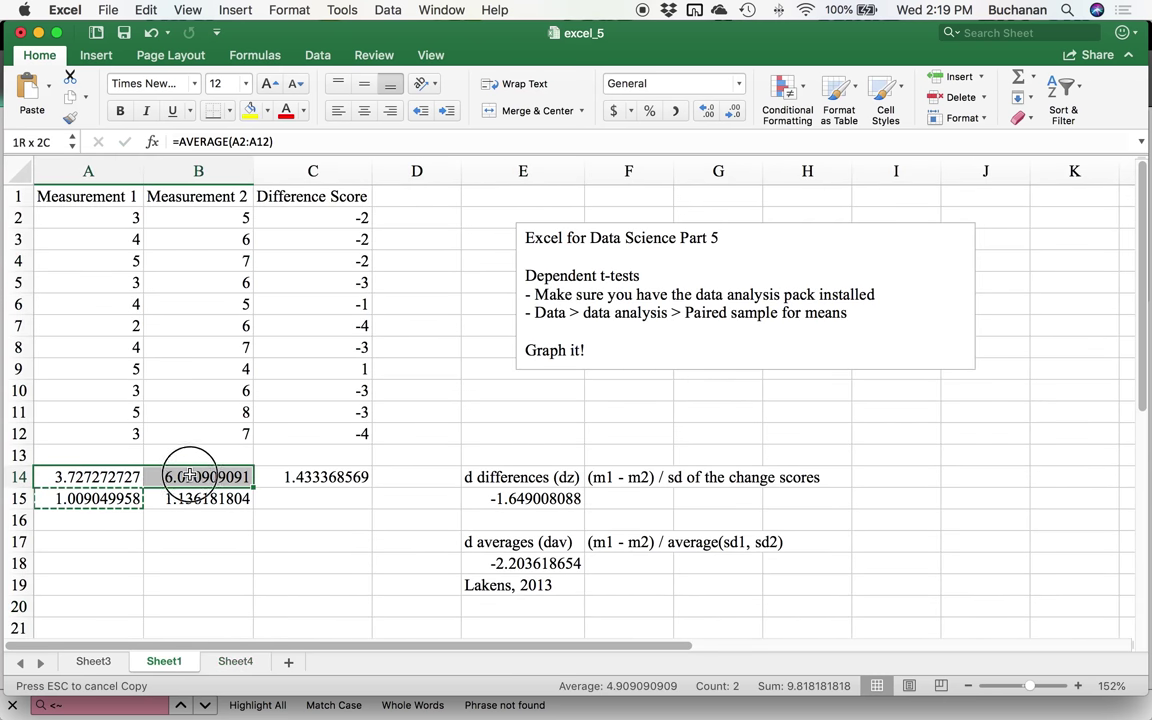
pyautogui.press('super+c')
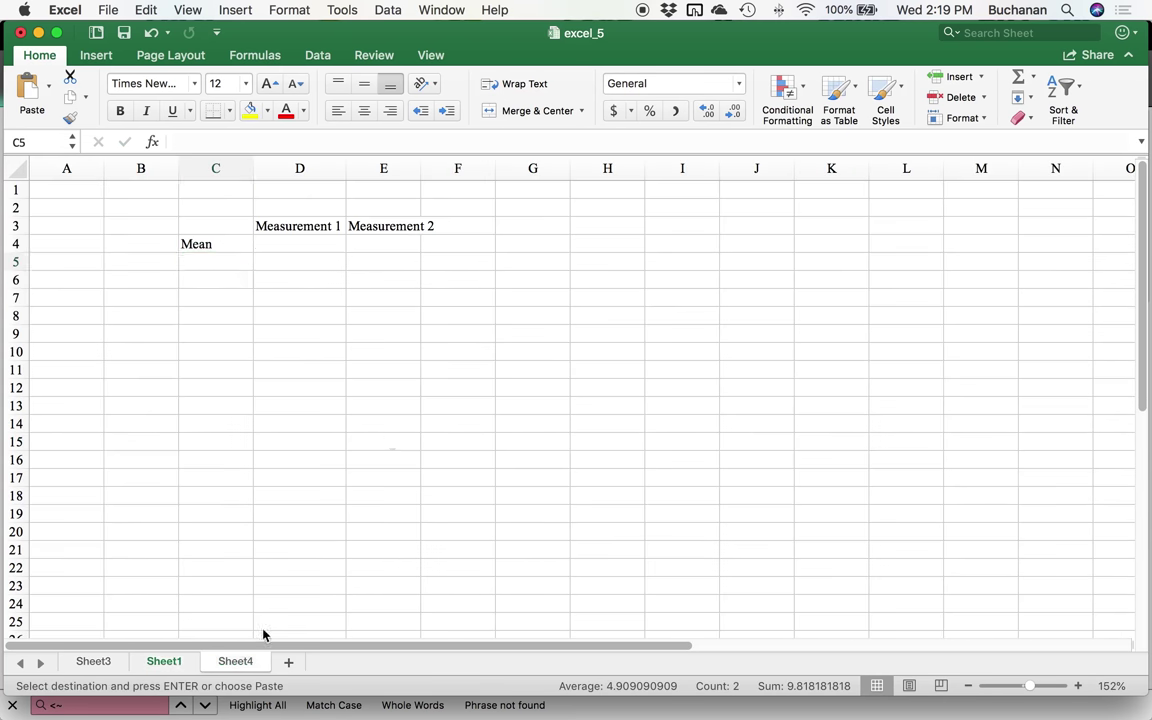
pyautogui.click(235, 661)
pyautogui.click(321, 244)
pyautogui.press('super+v')
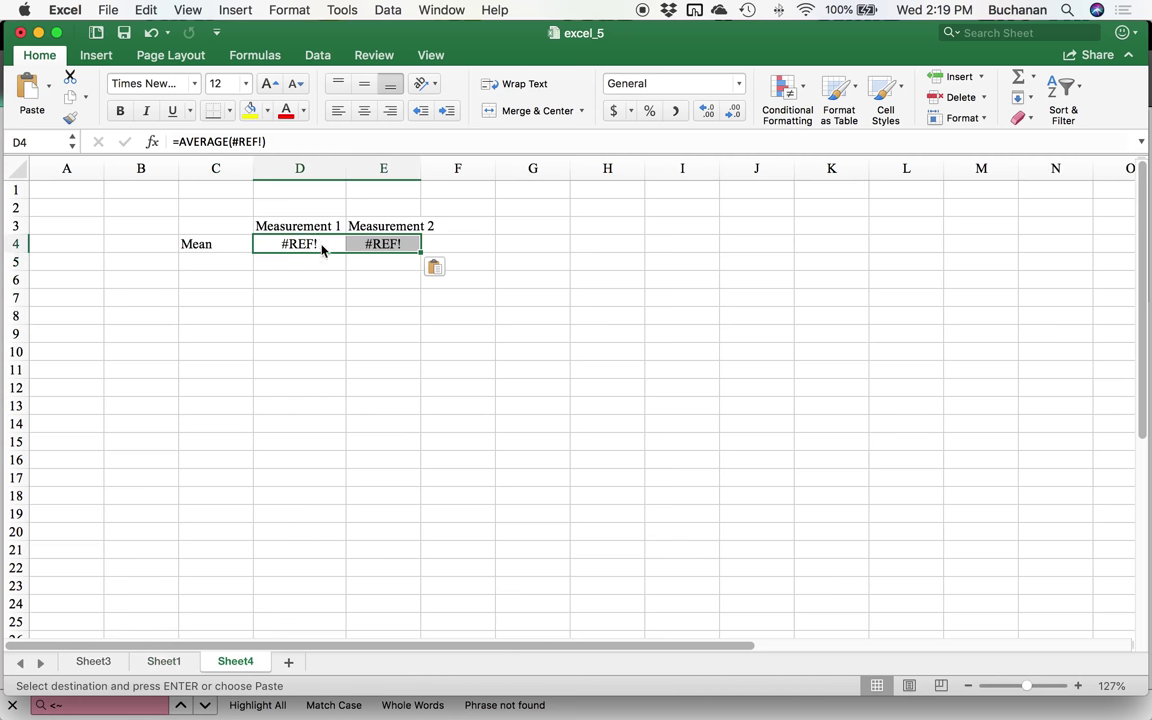
pyautogui.click(443, 268)
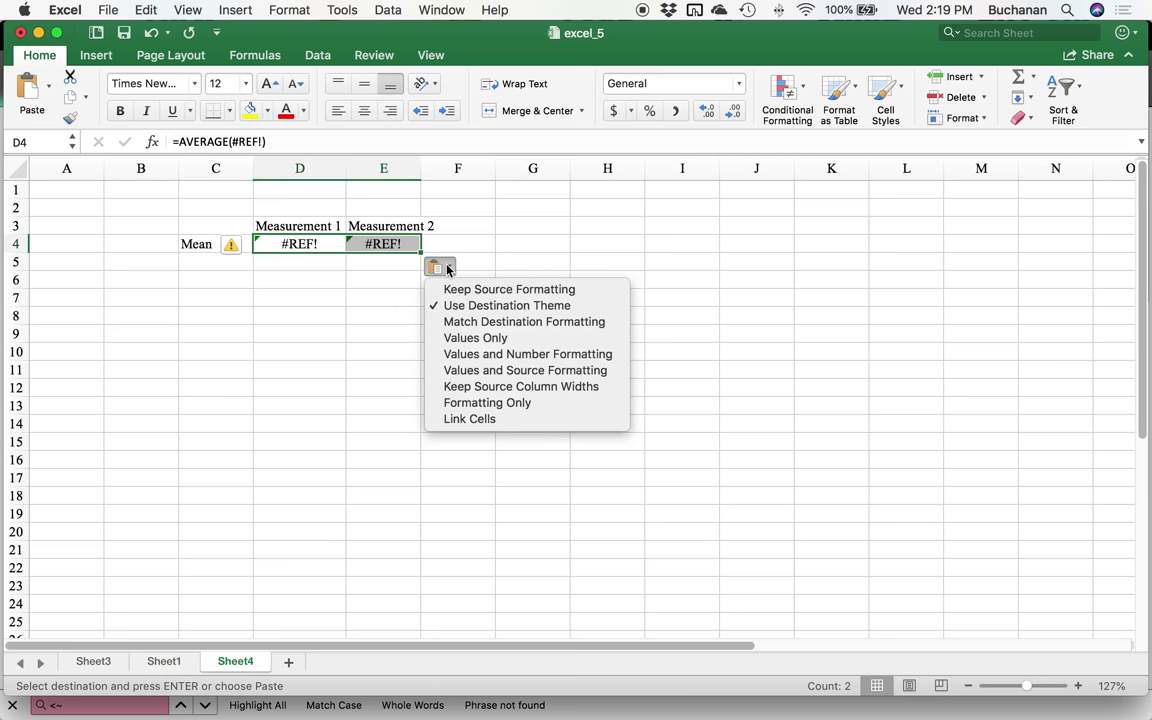
pyautogui.click(445, 345)
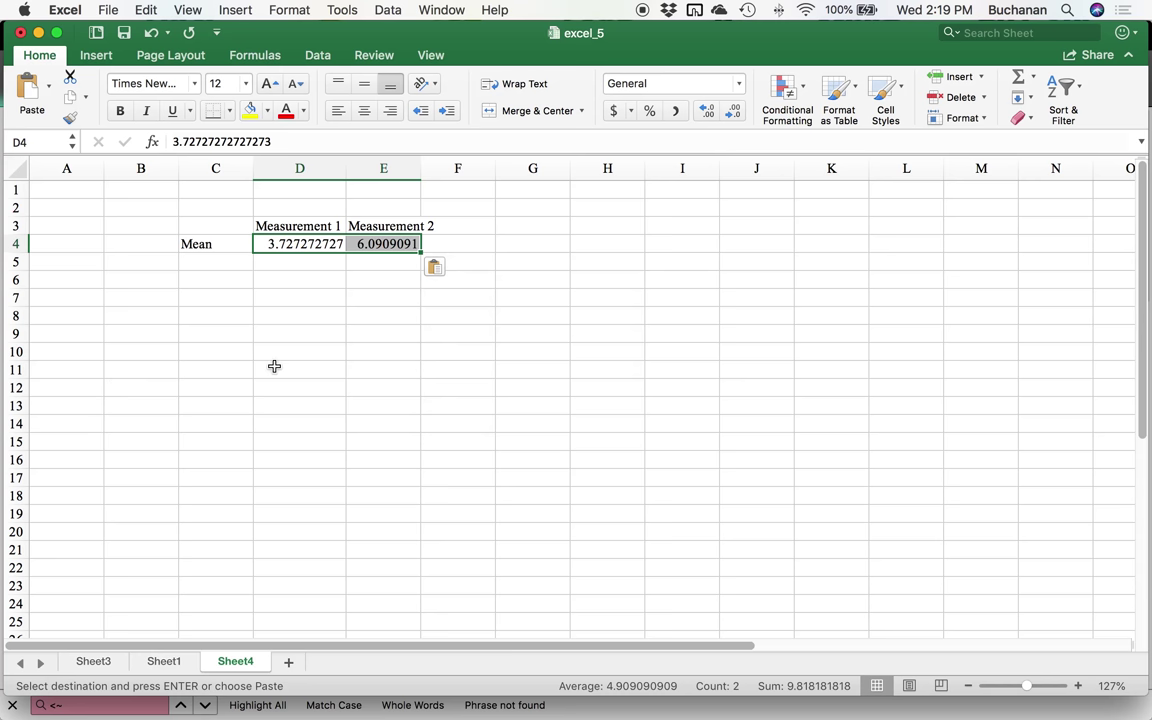
pyautogui.click(210, 302)
# - Label C7 'SD', copy the Measurement headers into D6:E6, and autofit column E
pyautogui.write('SD')
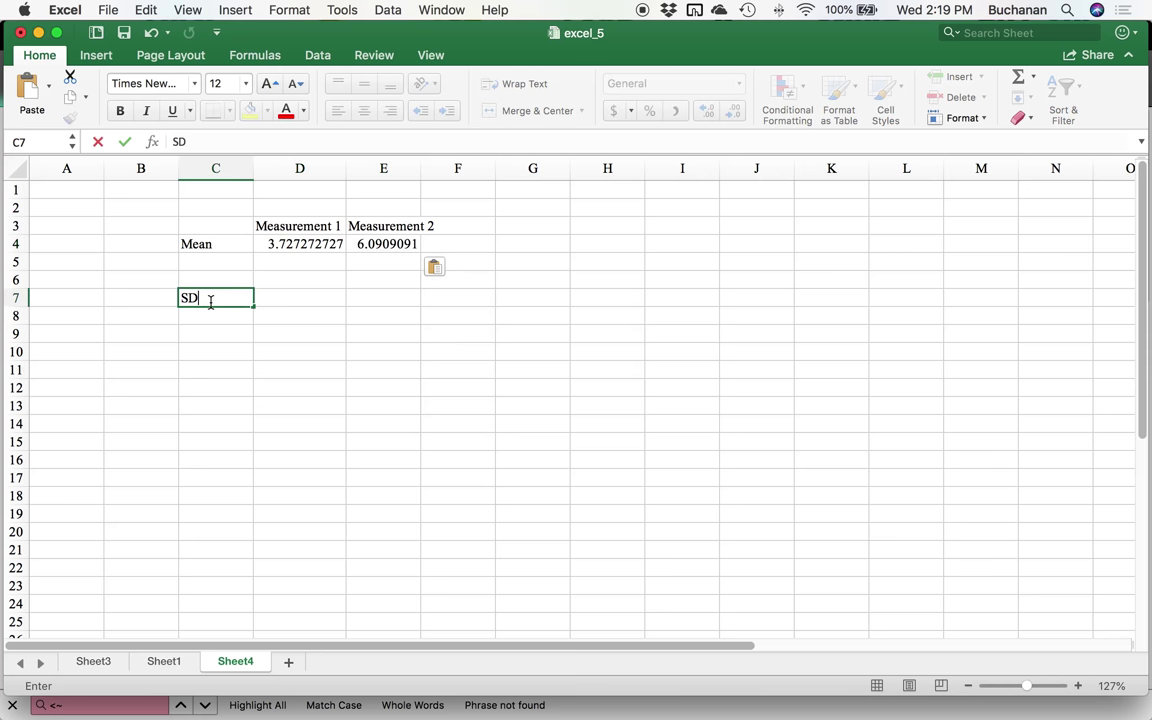
pyautogui.press('Tab')
pyautogui.press('Up')
pyautogui.press('Up')
pyautogui.press('Up')
pyautogui.press('Up')
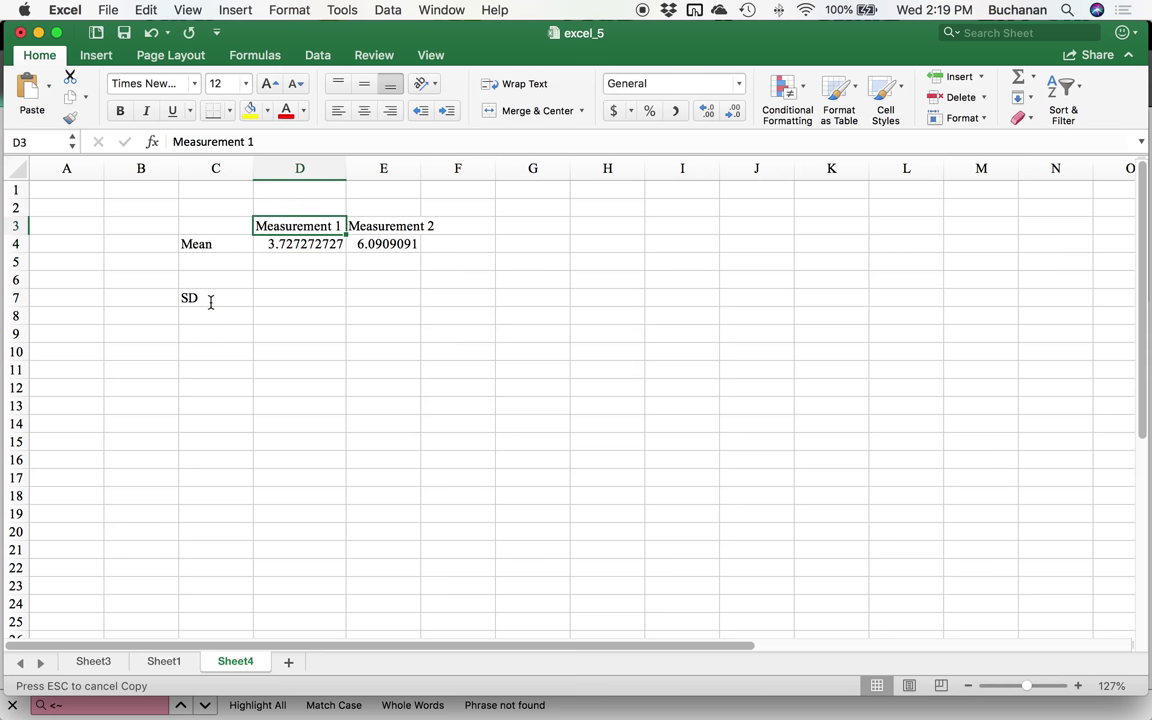
pyautogui.hotkey('shift', 'Right')
pyautogui.press('super+c')
pyautogui.click(309, 279)
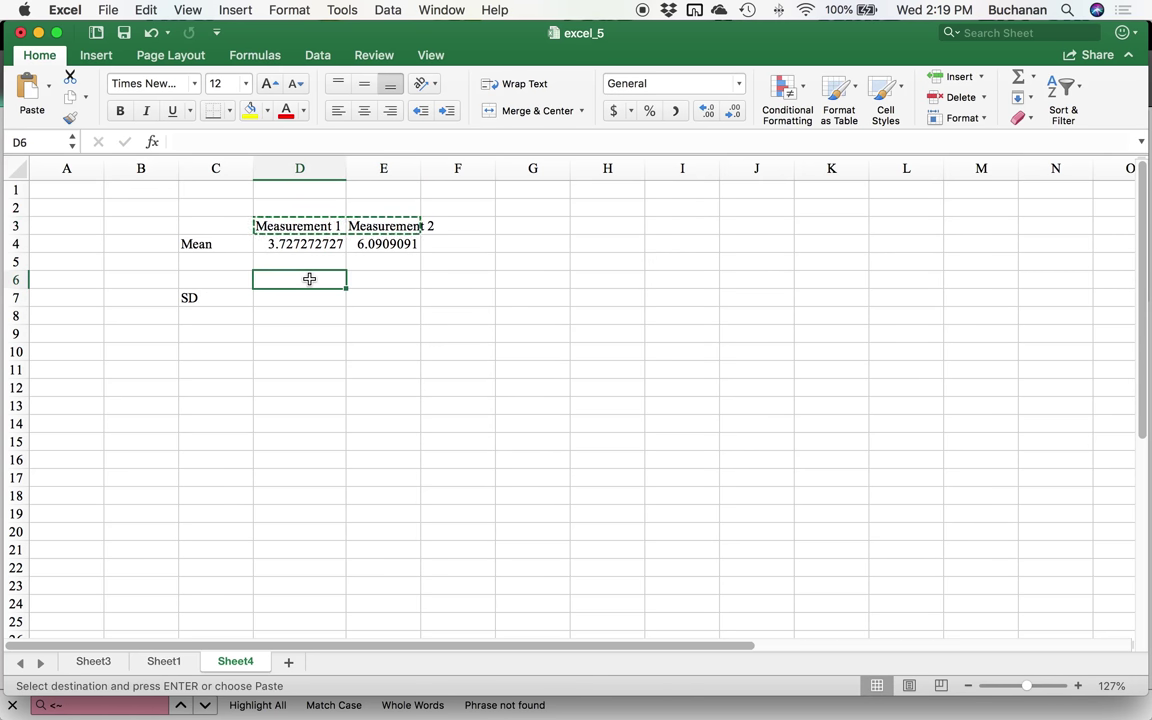
pyautogui.press('super+v')
pyautogui.moveTo(1027, 685); pyautogui.dragTo(1039, 688)
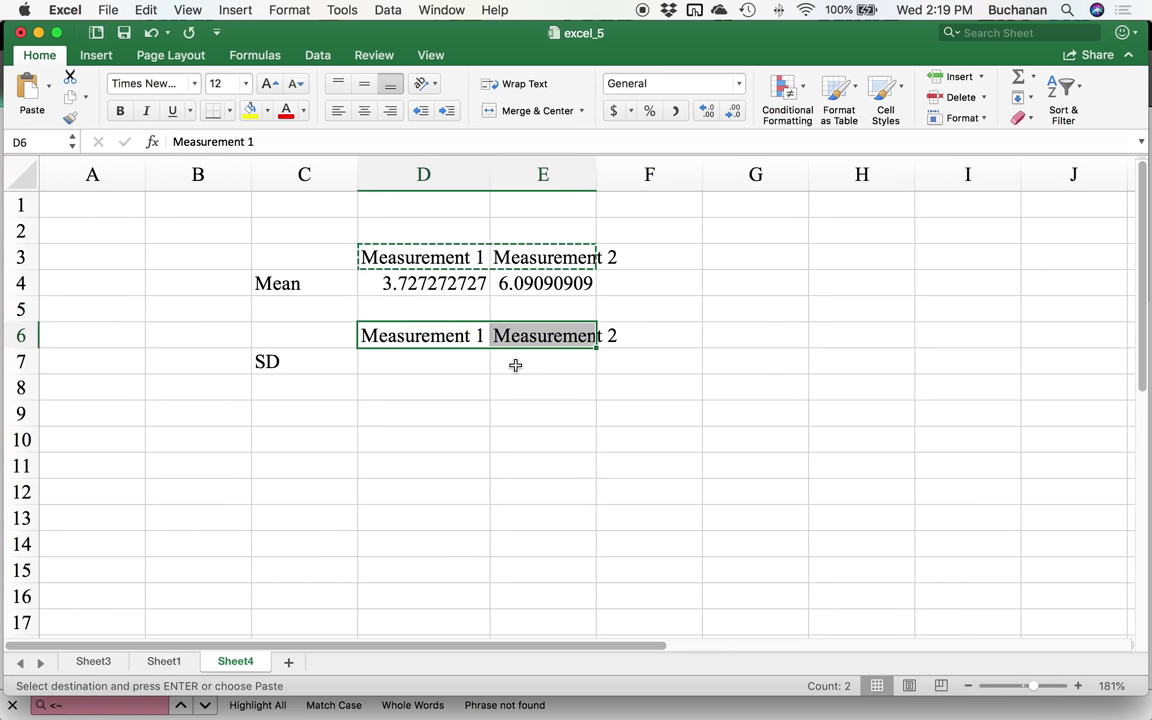
pyautogui.click(400, 367)
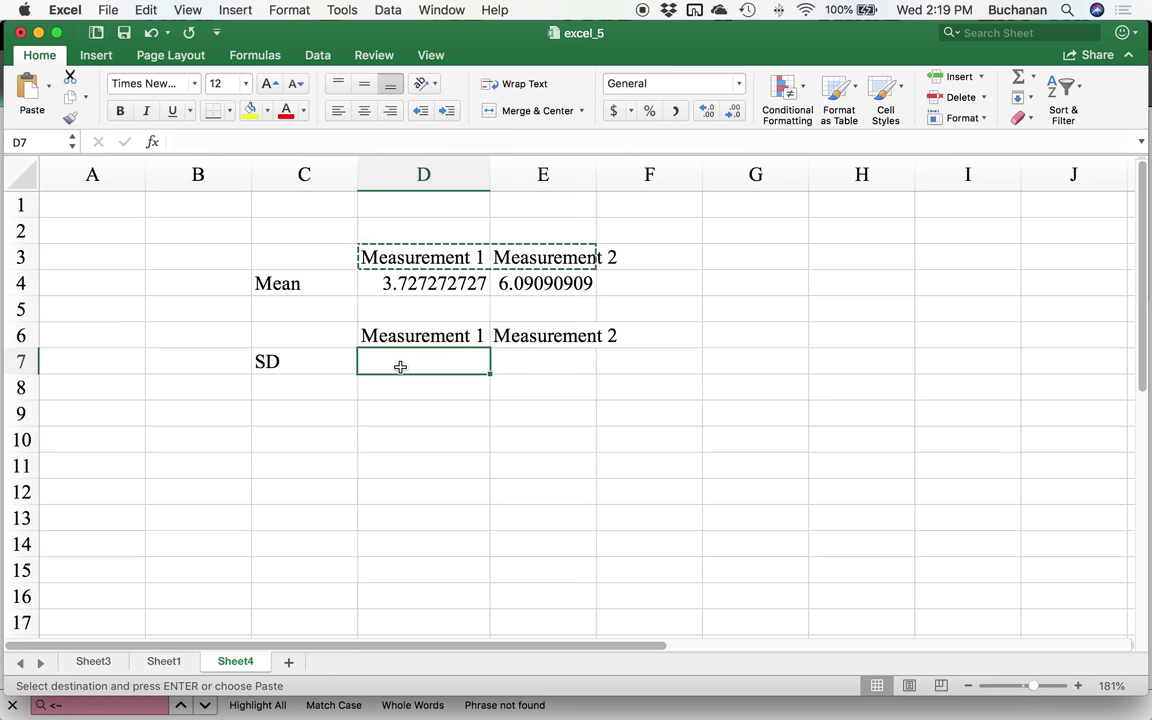
pyautogui.doubleClick(596, 176)
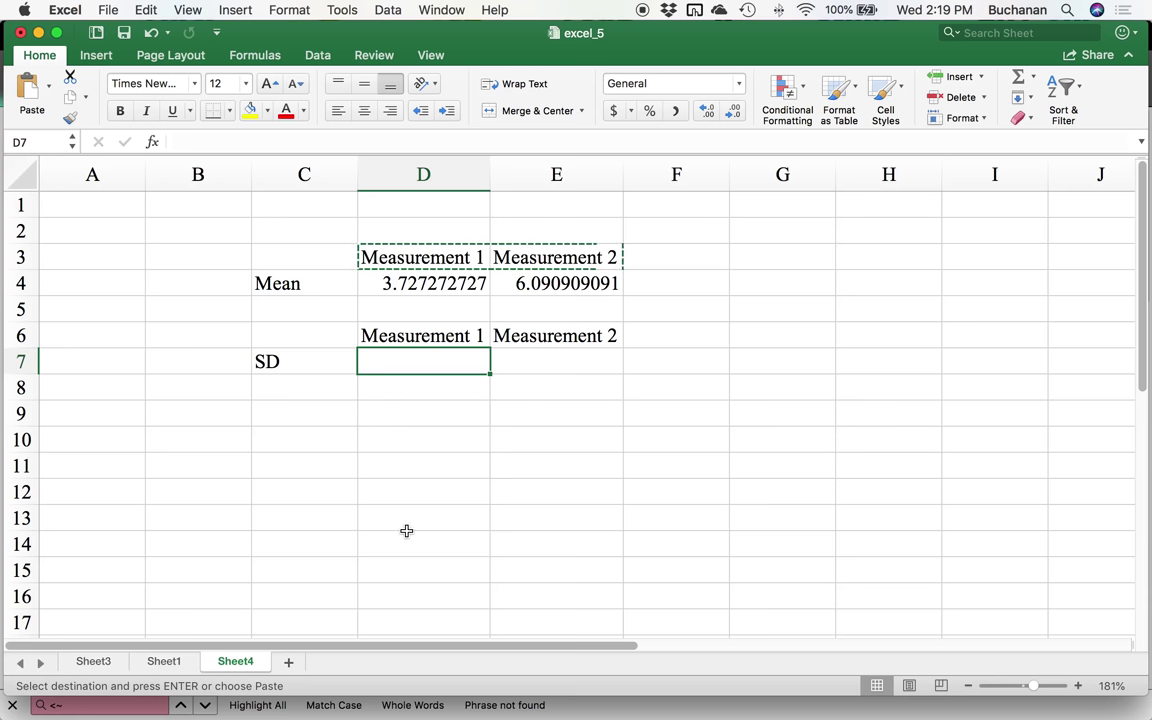
# - Paste Sheet1's standard deviations 1.009049958 and 1.136181804 into D7:E7 as plain values
pyautogui.click(165, 662)
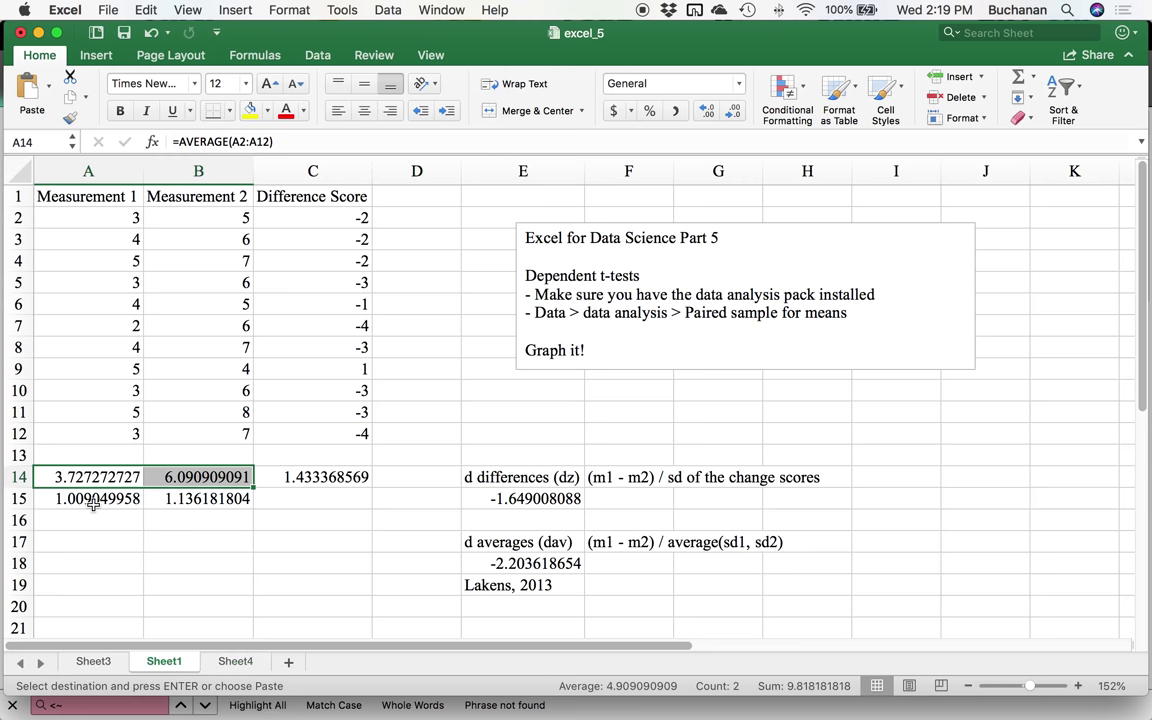
pyautogui.moveTo(93, 505); pyautogui.dragTo(156, 497)
pyautogui.press('super+c')
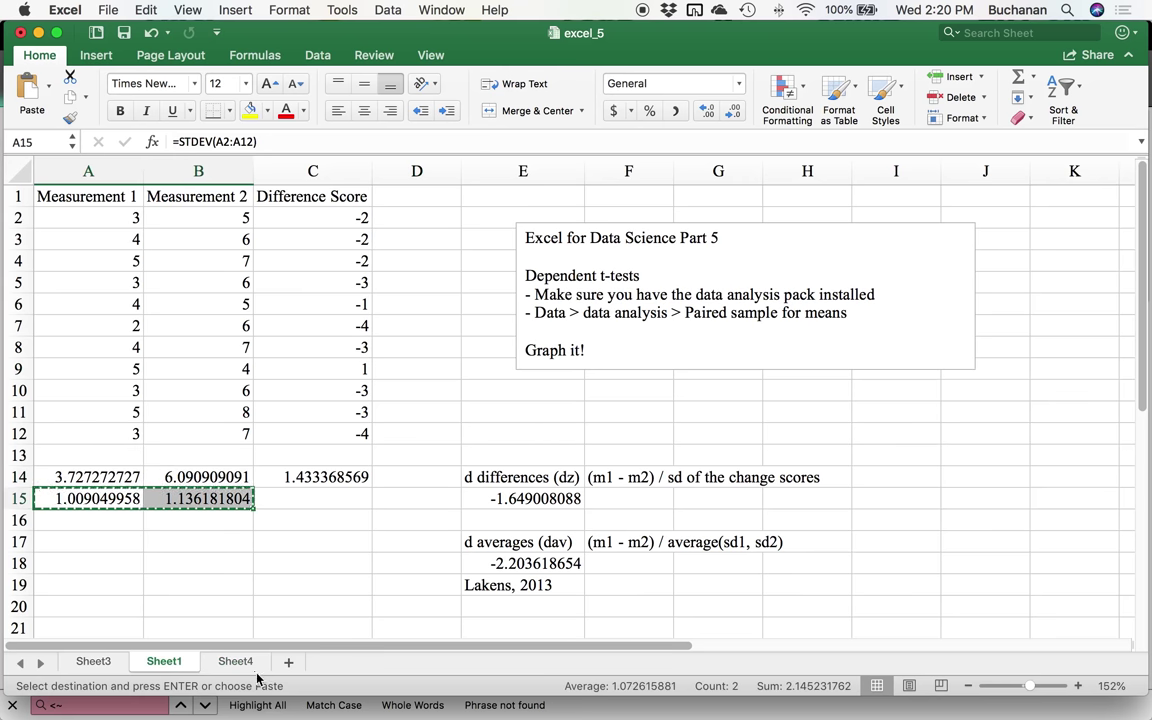
pyautogui.click(236, 662)
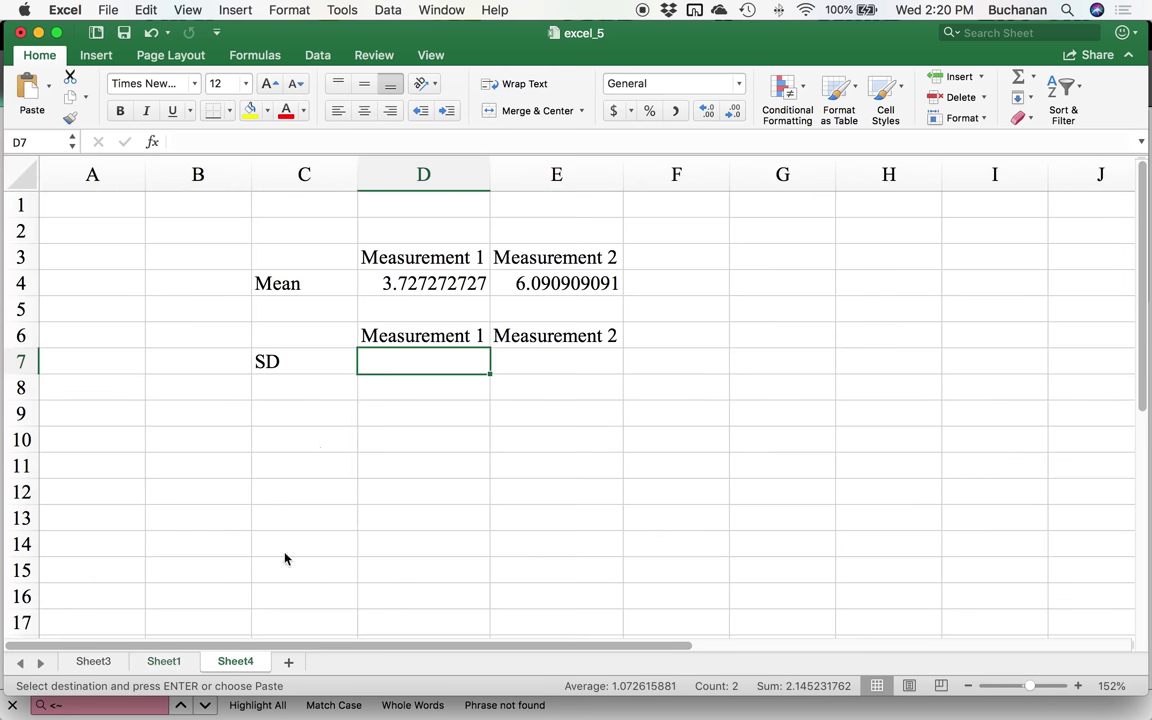
pyautogui.click(51, 96)
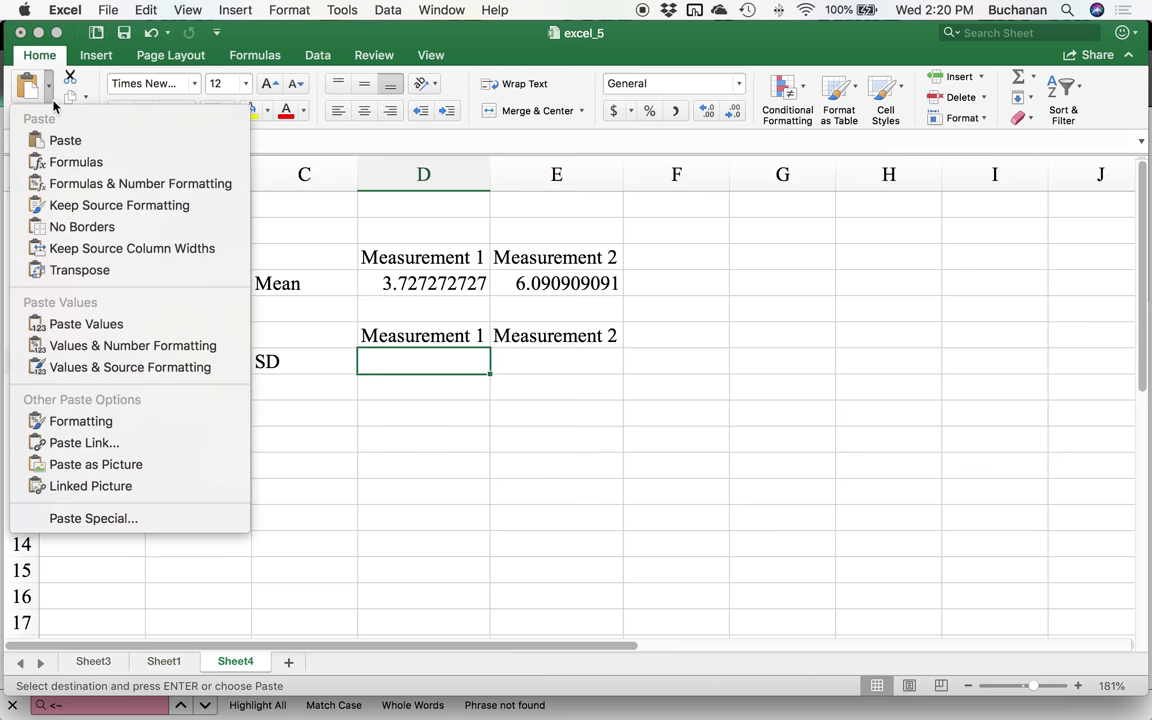
pyautogui.click(80, 323)
pyautogui.click(407, 436)
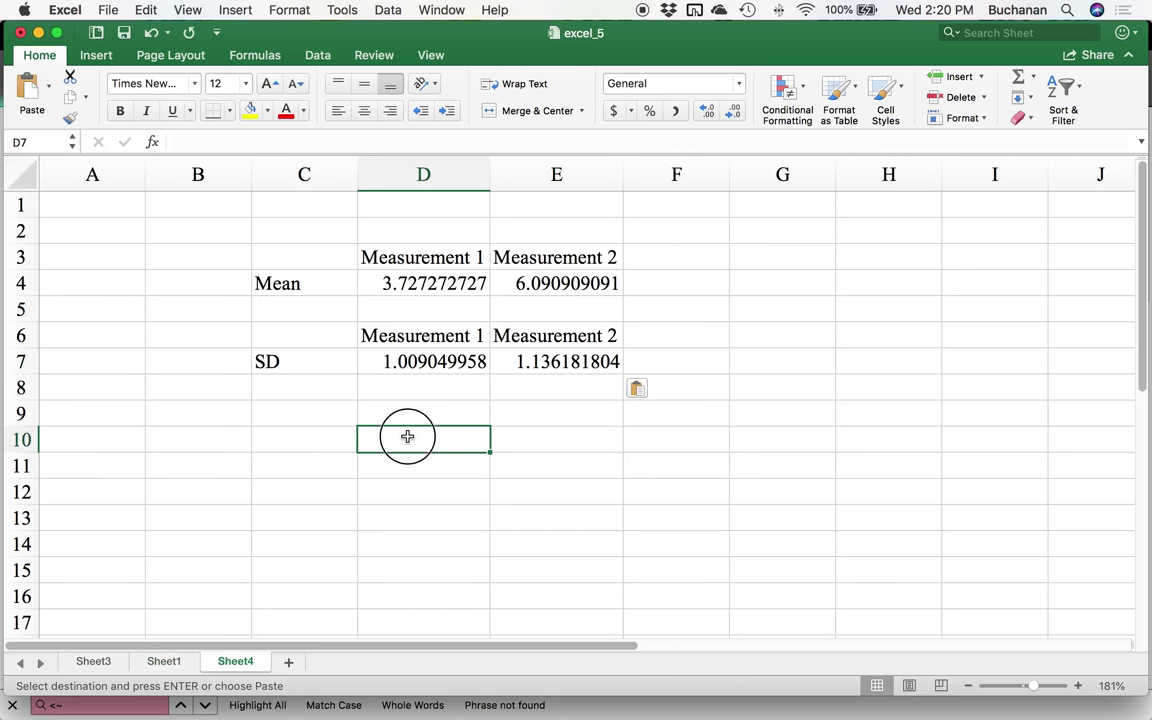
pyautogui.click(292, 437)
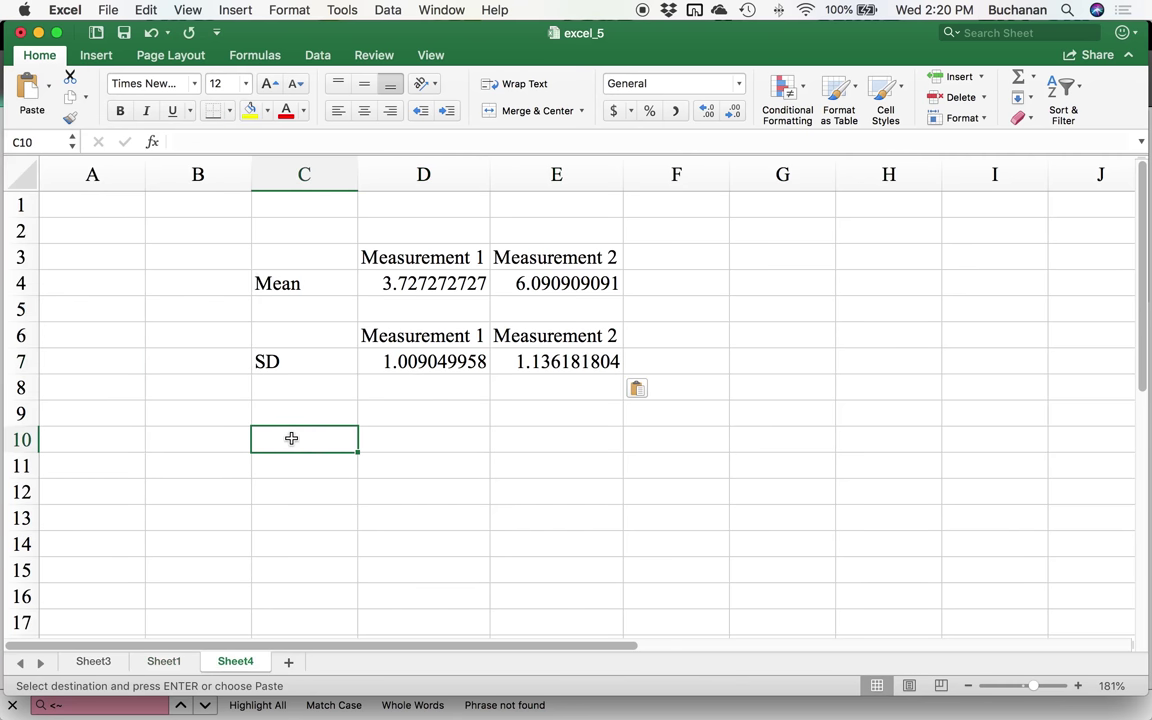
# - Insert a 2-D clustered column chart of C3:E4 and move it below the tables
pyautogui.moveTo(303, 255); pyautogui.dragTo(549, 272)
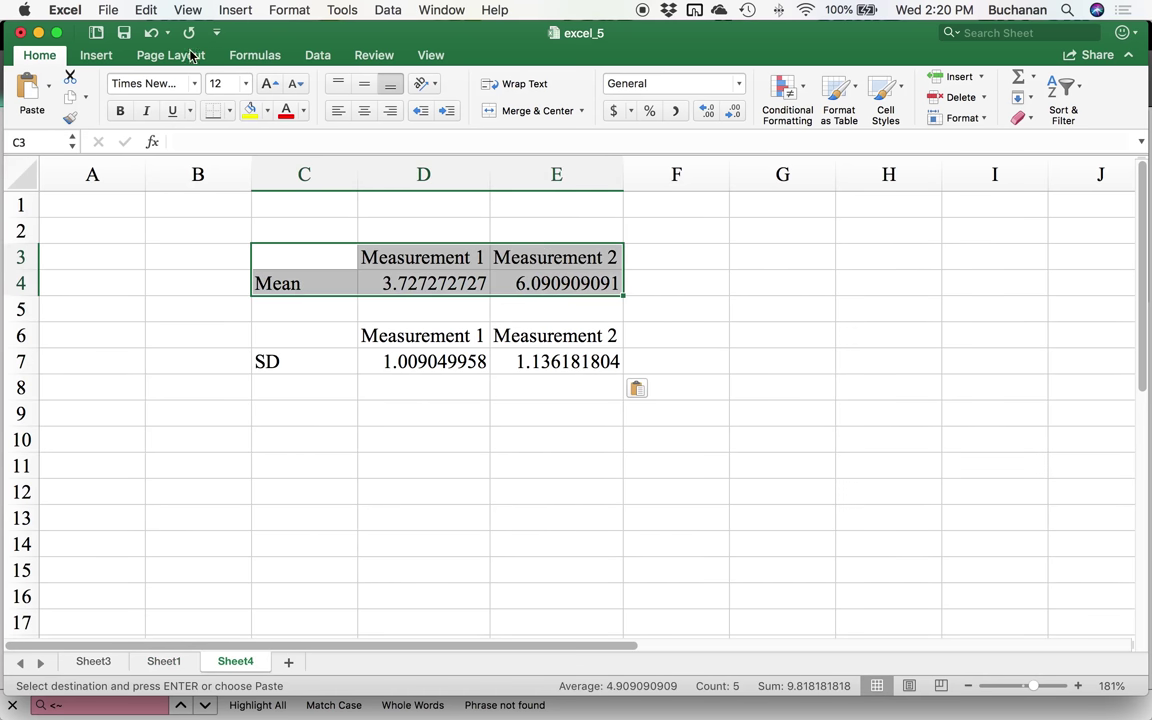
pyautogui.click(96, 57)
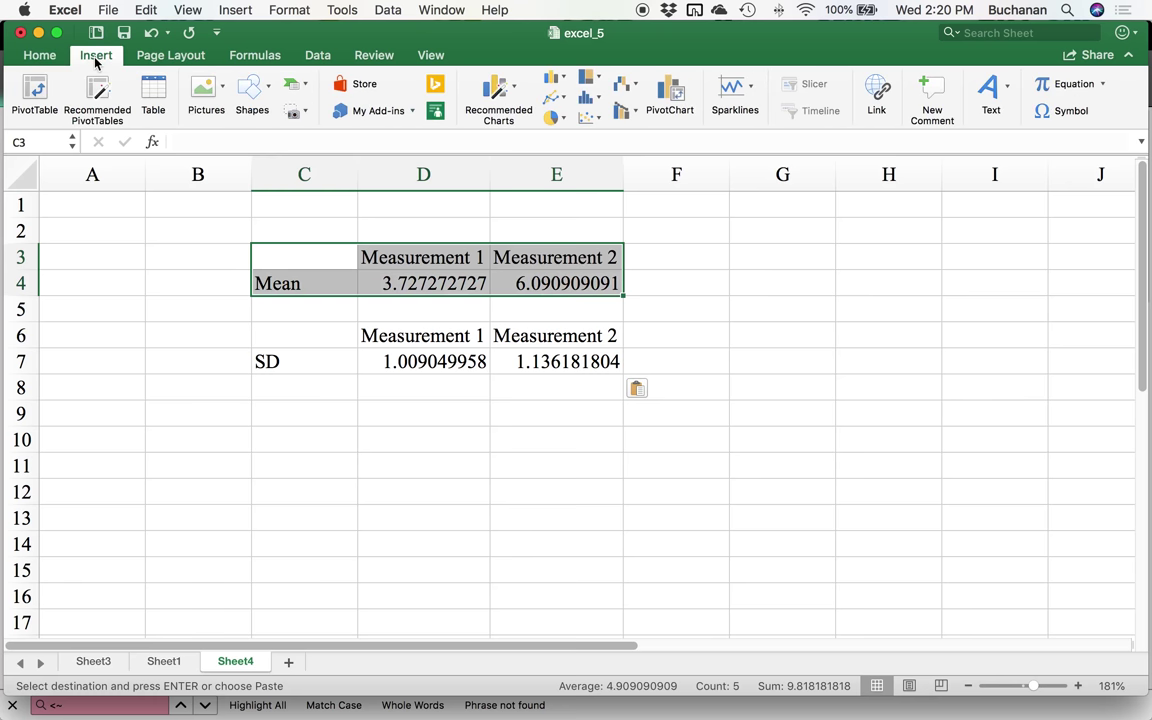
pyautogui.click(565, 84)
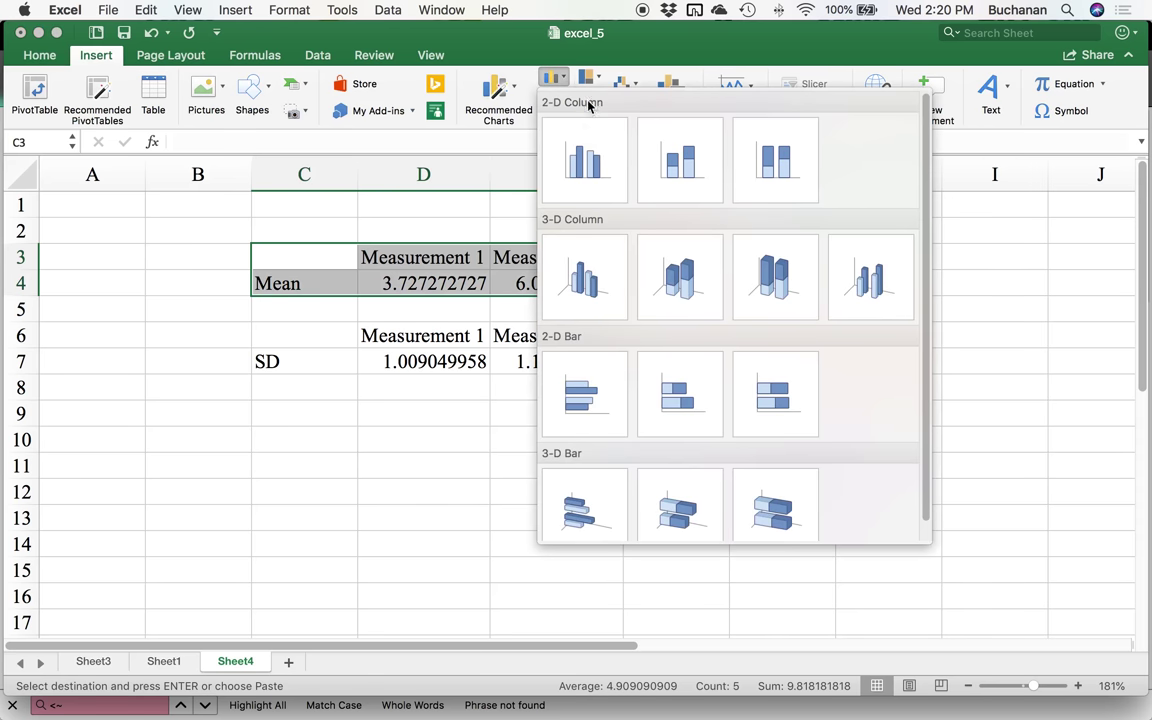
pyautogui.click(600, 170)
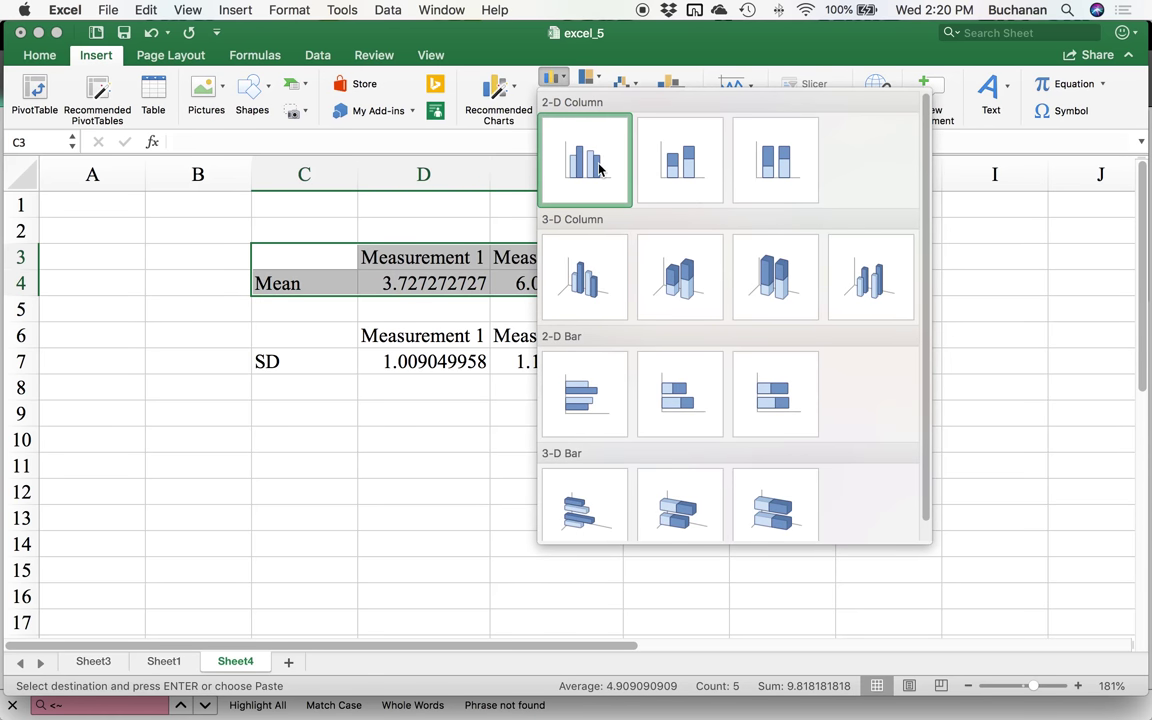
pyautogui.scroll(-6, 962, 296)
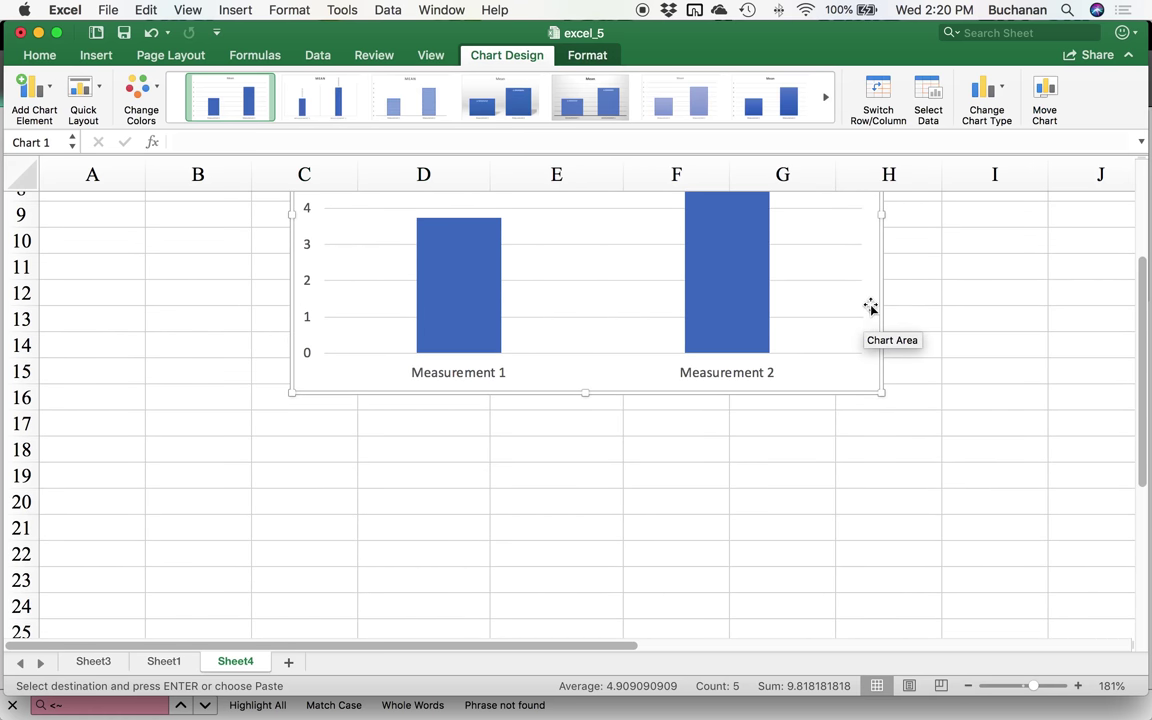
pyautogui.moveTo(872, 306); pyautogui.dragTo(822, 510)
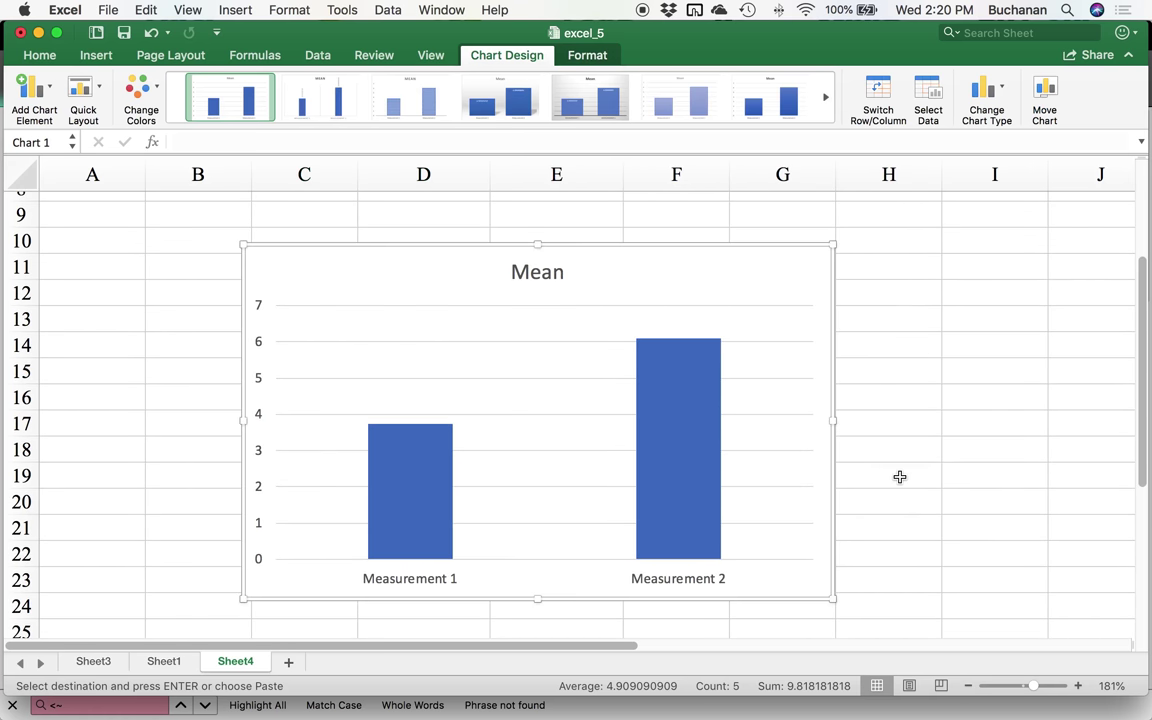
pyautogui.scroll(3, 900, 477)
pyautogui.scroll(-3, 900, 477)
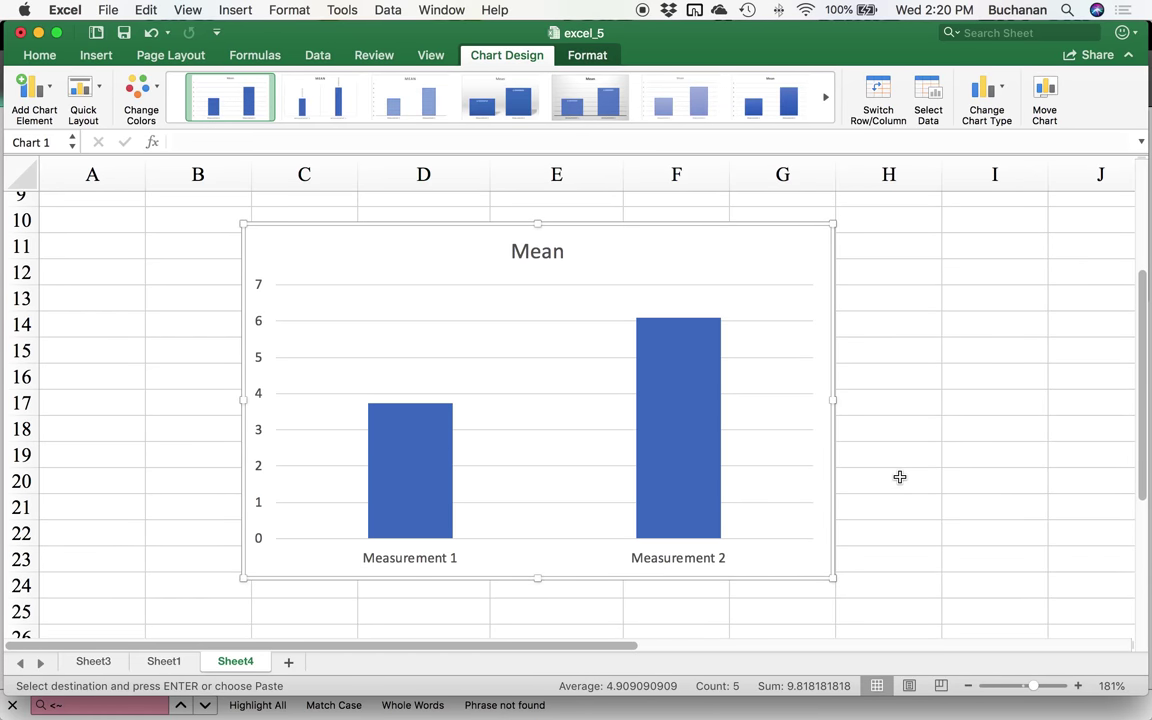
# - Delete the 'Mean' chart title, leaving only the bars, axis and gridlines
pyautogui.click(515, 252)
pyautogui.press('BackSpace')
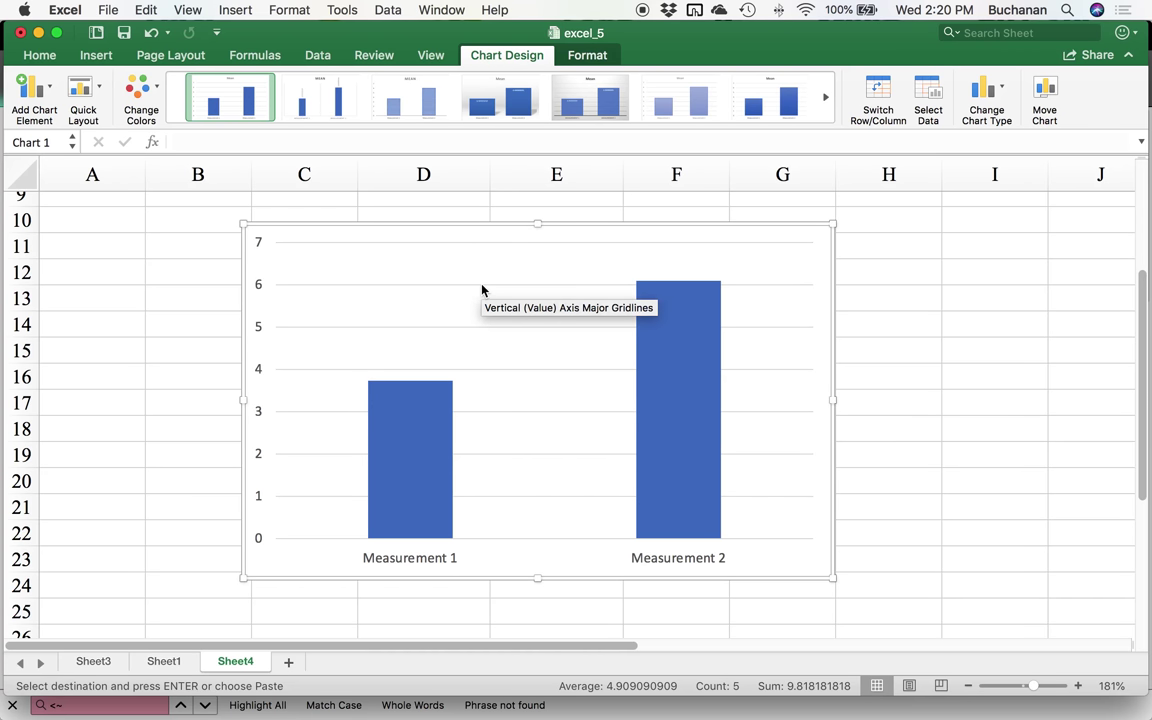
pyautogui.click(481, 285)
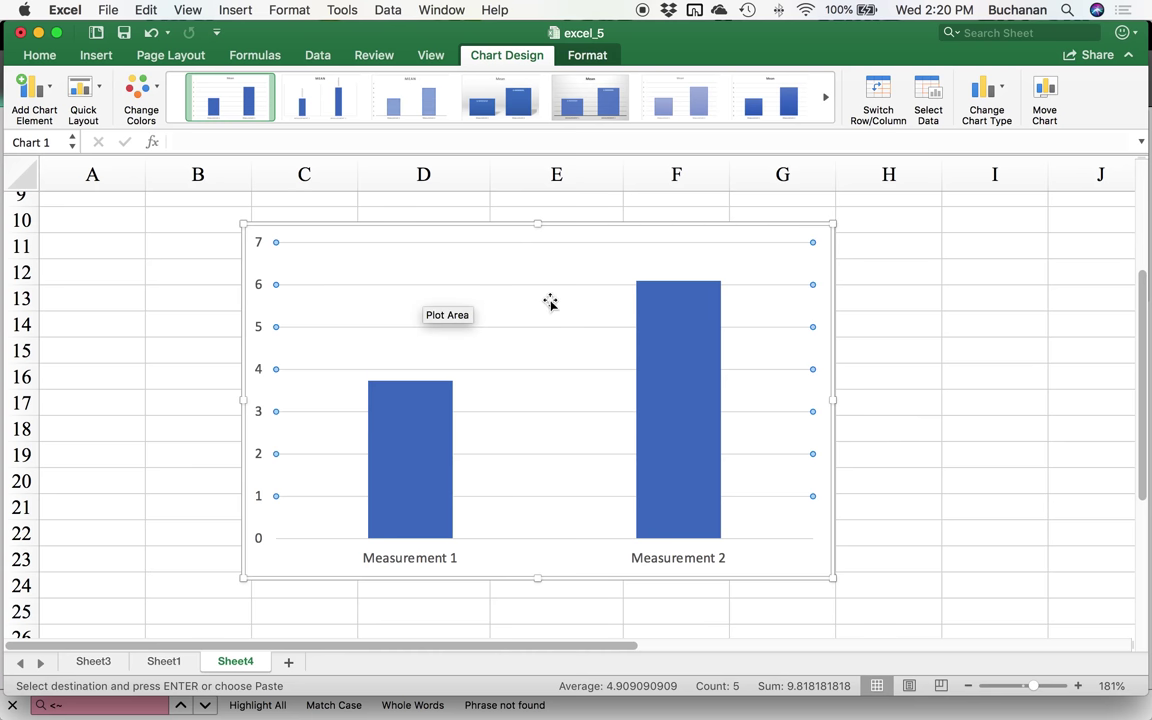
pyautogui.click(556, 550)
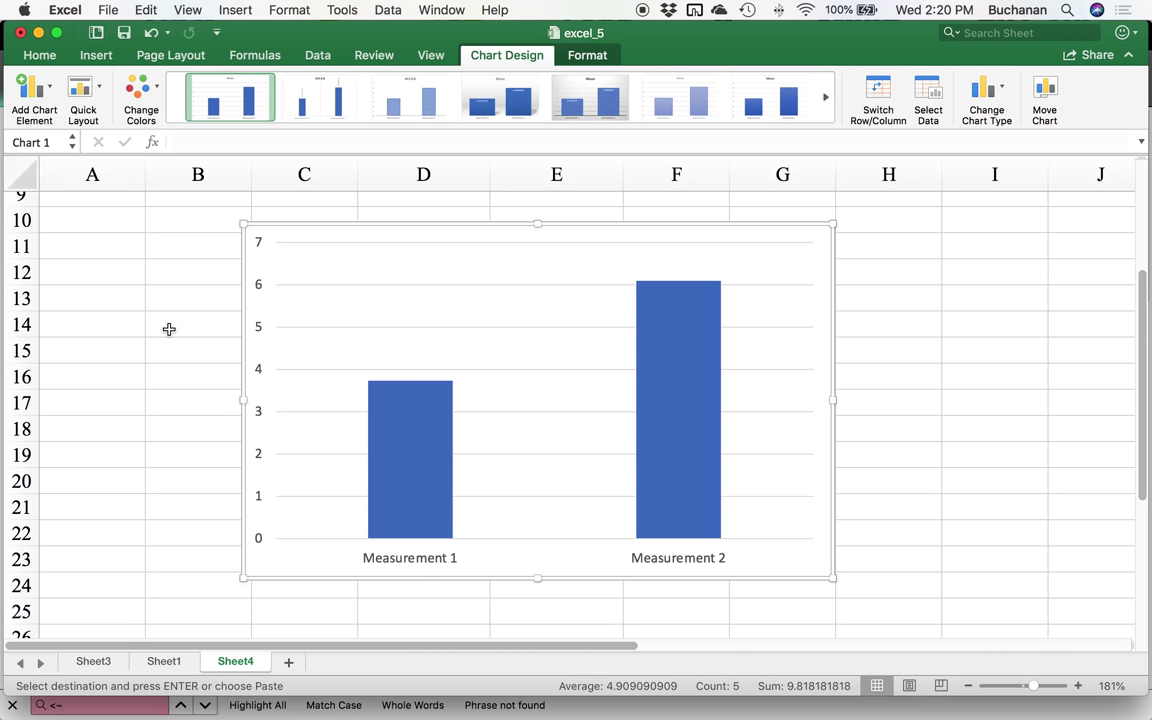
# - Add primary horizontal and primary vertical axis titles to the chart
pyautogui.click(50, 98)
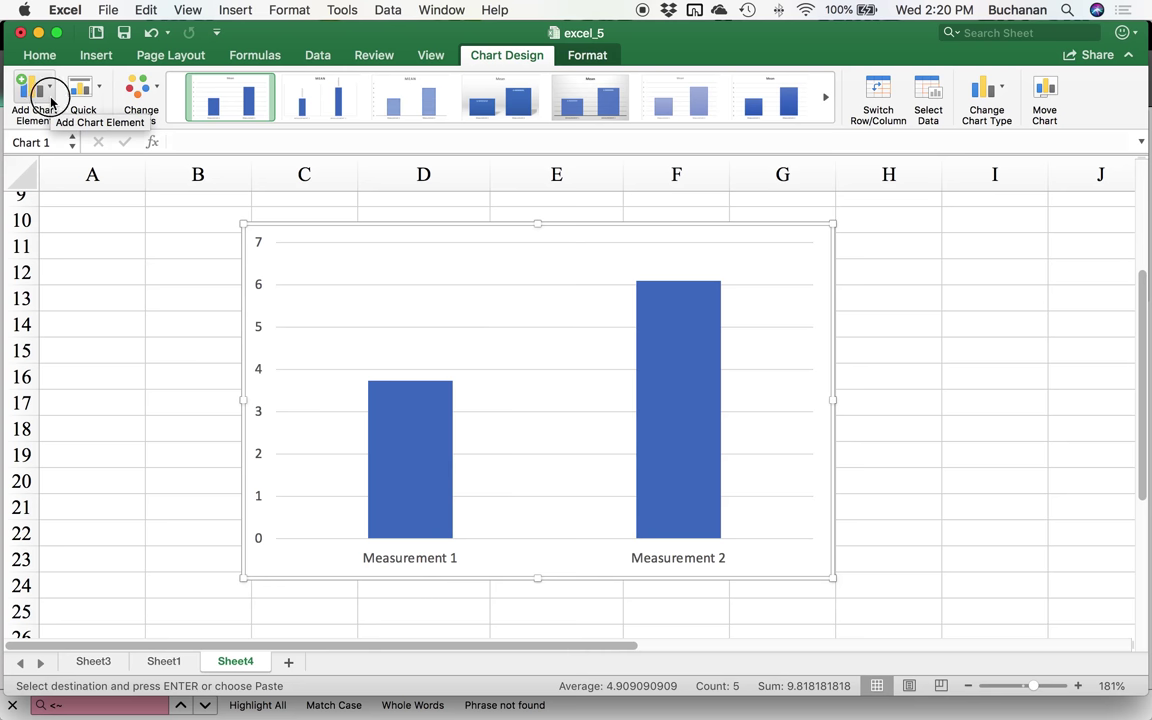
pyautogui.moveTo(55, 116)
pyautogui.moveTo(67, 139)
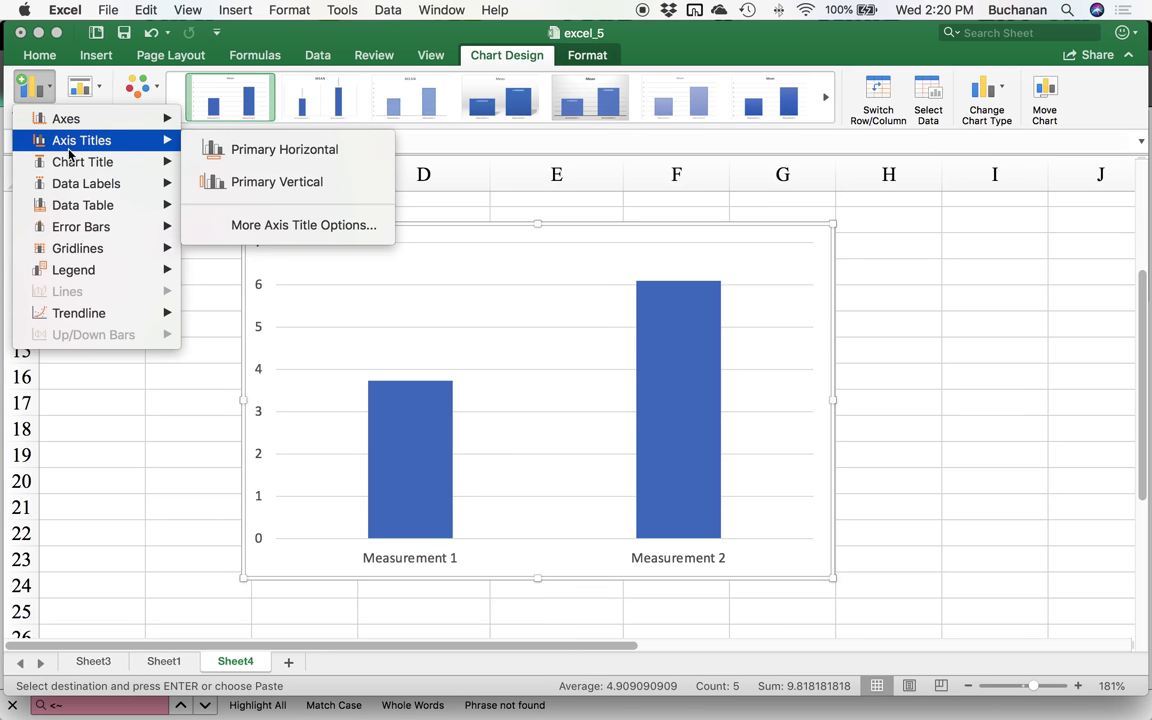
pyautogui.click(215, 141)
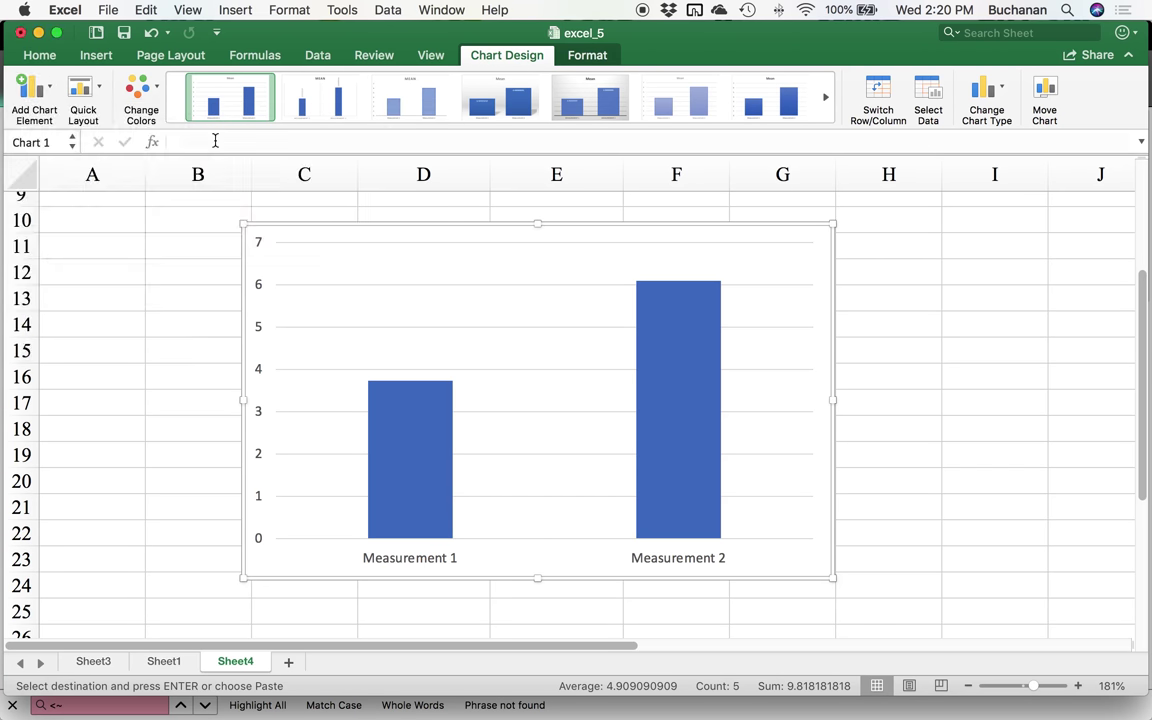
pyautogui.click(32, 90)
pyautogui.moveTo(127, 148)
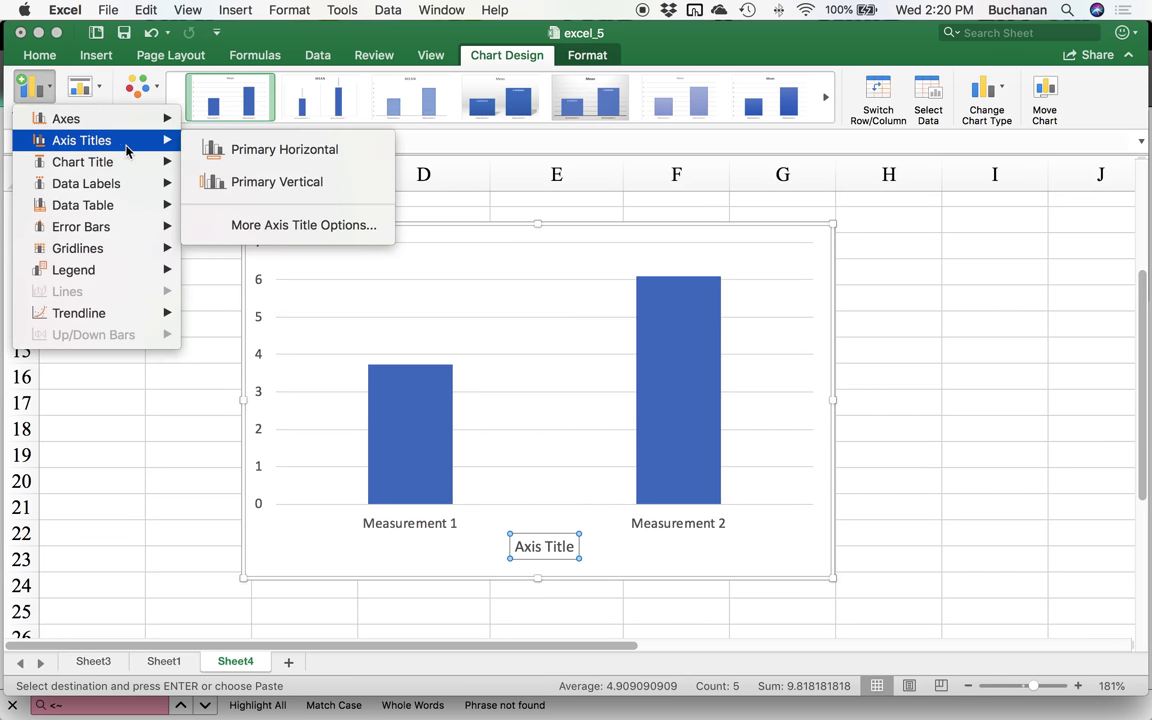
pyautogui.click(224, 180)
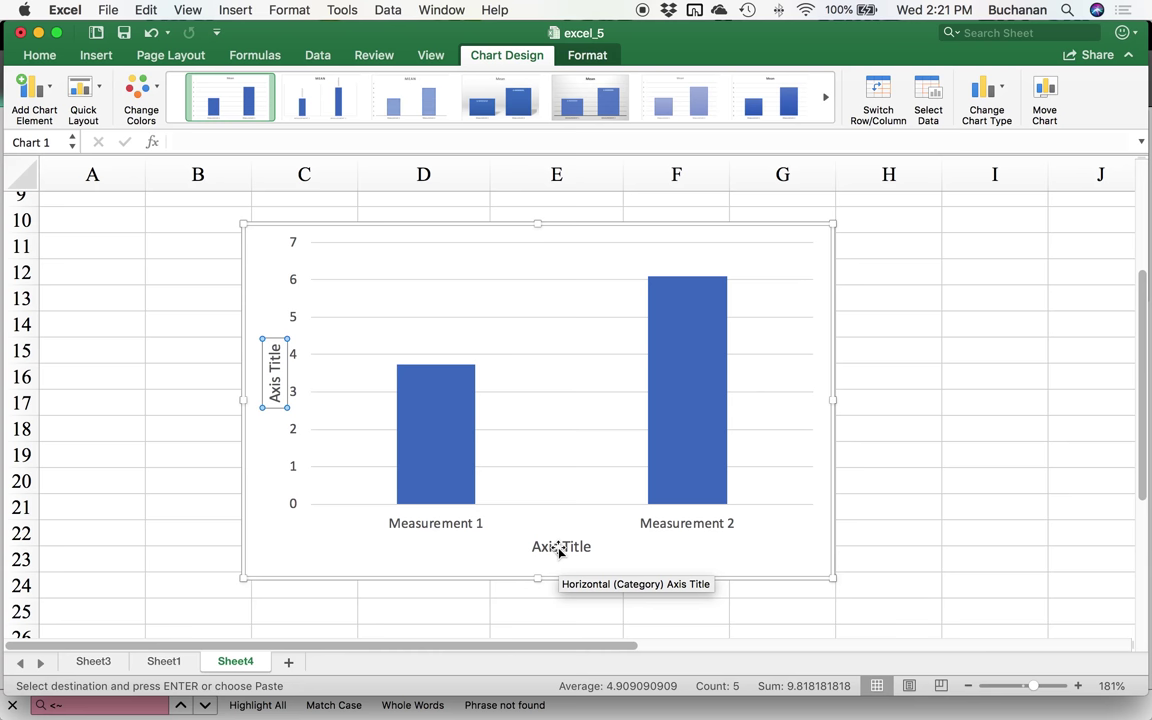
# - Rename the horizontal axis title to 'Measurement Time'
pyautogui.click(561, 547)
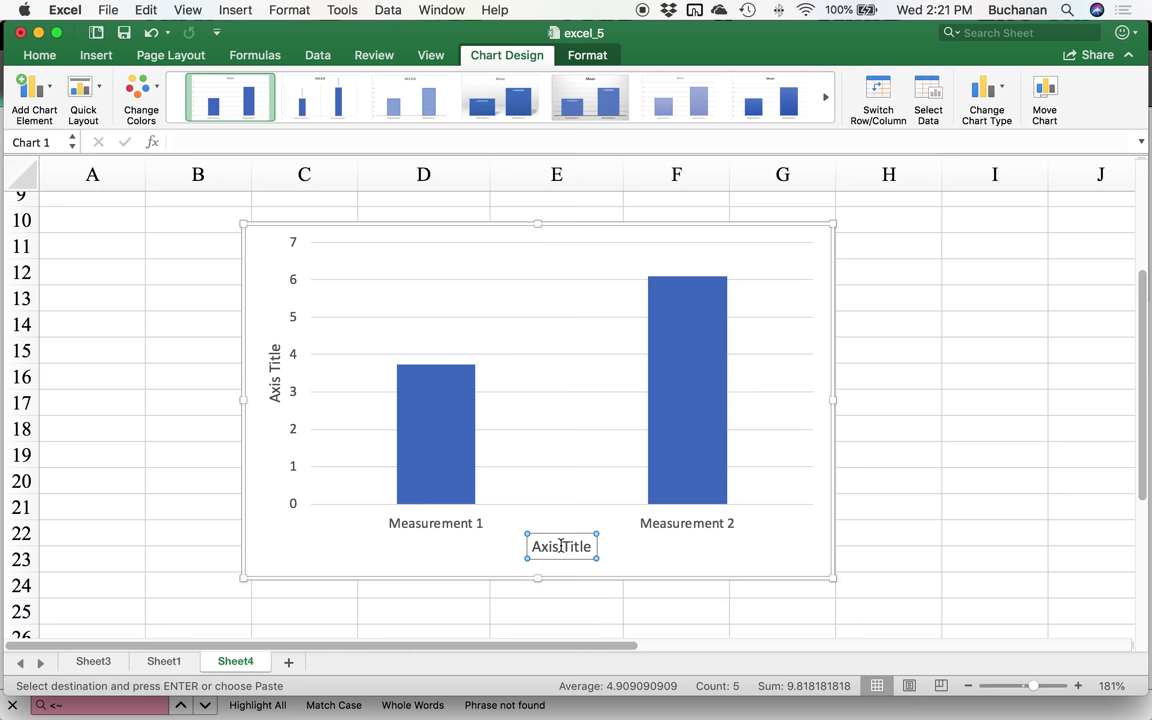
pyautogui.click(561, 547)
pyautogui.press('BackSpace')
pyautogui.press('BackSpace')
pyautogui.press('BackSpace')
pyautogui.press('BackSpace')
pyautogui.press('BackSpace')
pyautogui.press('BackSpace')
pyautogui.press('BackSpace')
pyautogui.press('BackSpace')
pyautogui.press('BackSpace')
pyautogui.press('BackSpace')
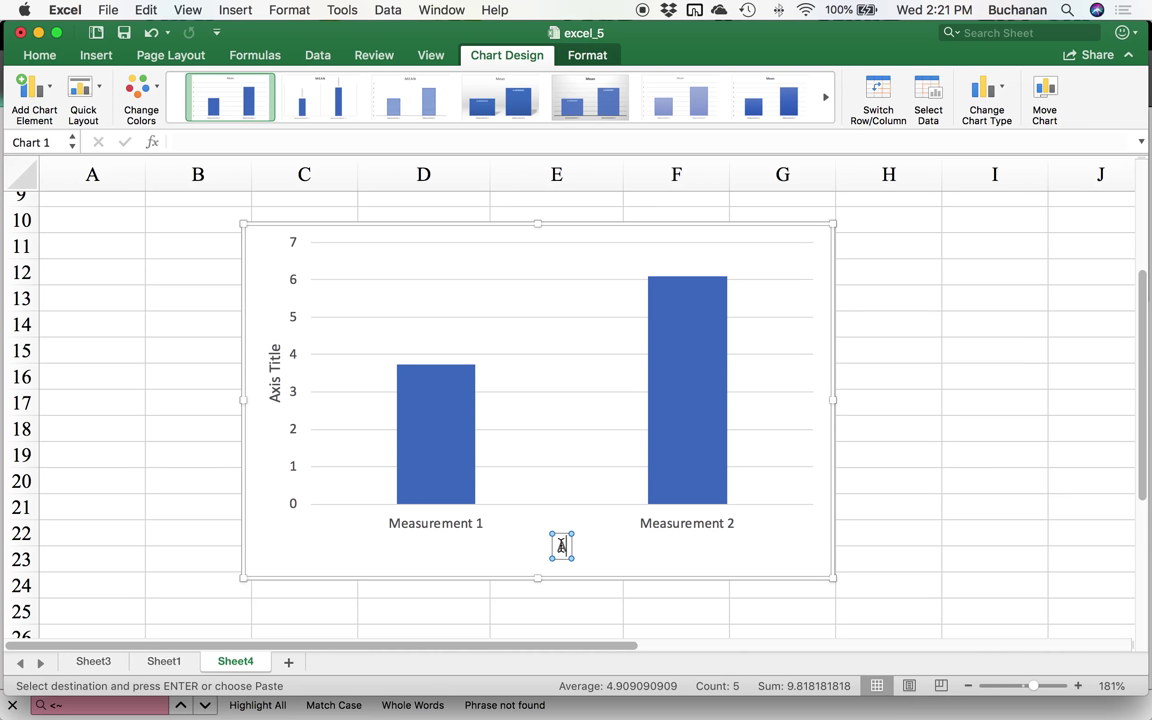
pyautogui.write('Measurement ')
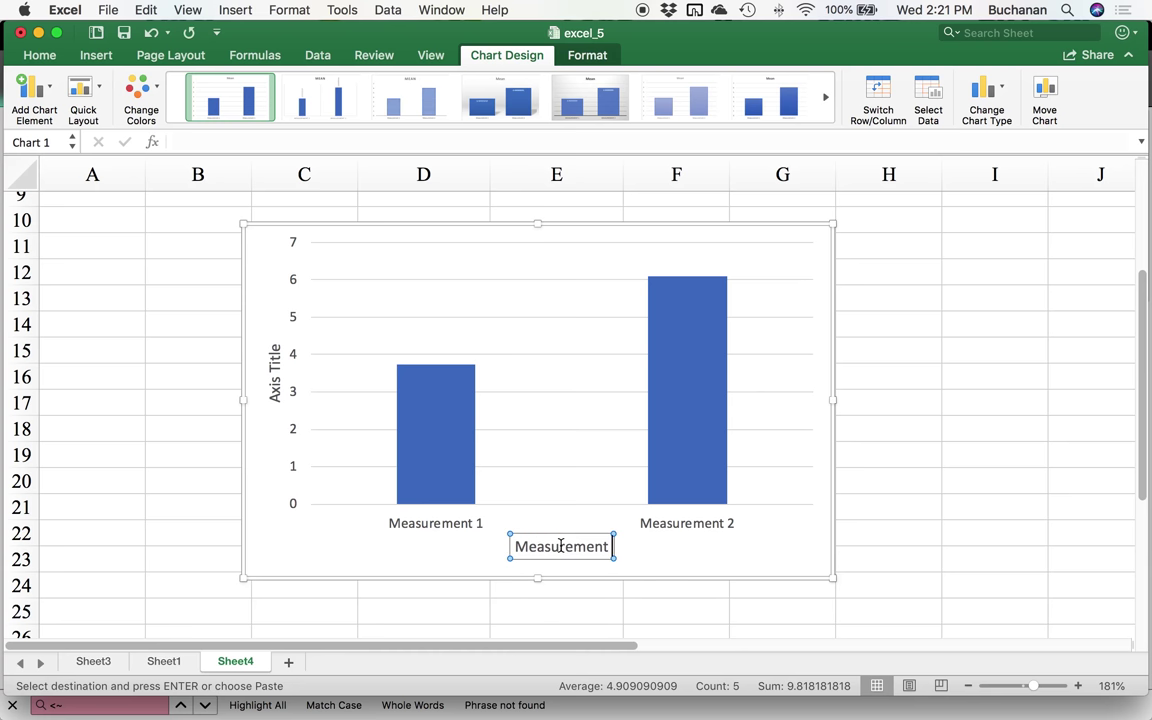
pyautogui.write('Time')
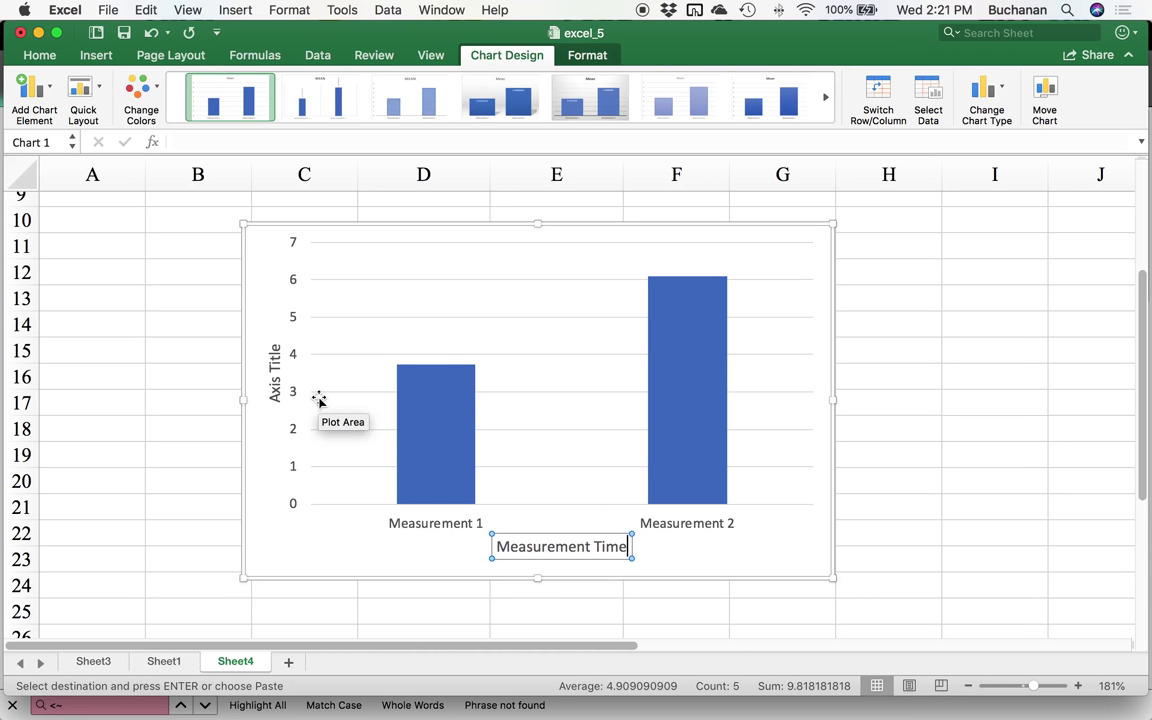
# - Rename the vertical axis title to 'Average Rating' and open the vertical axis formatting settings
pyautogui.click(274, 374)
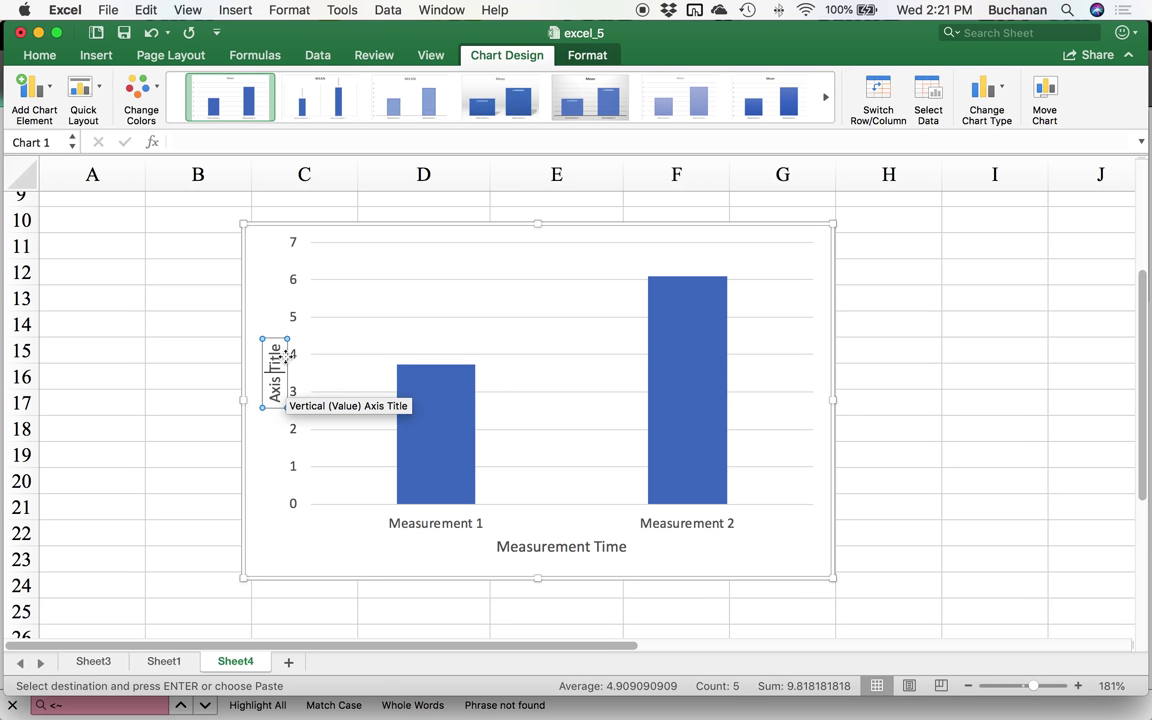
pyautogui.press('BackSpace')
pyautogui.press('BackSpace')
pyautogui.press('BackSpace')
pyautogui.press('BackSpace')
pyautogui.press('BackSpace')
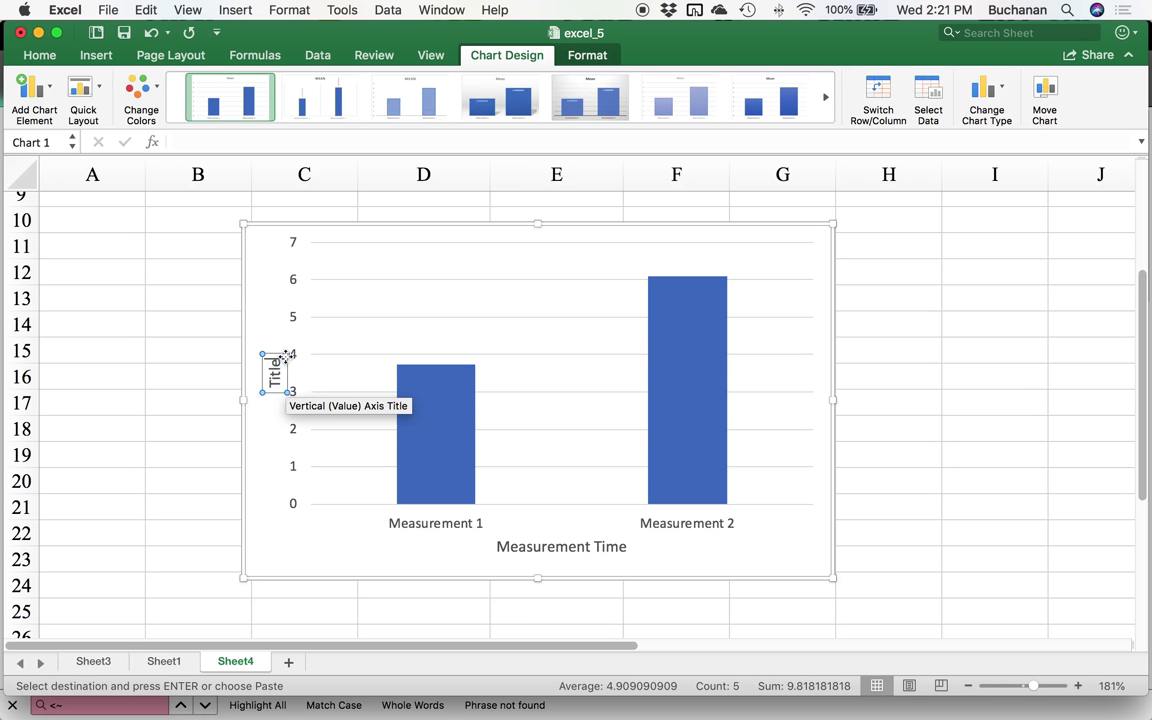
pyautogui.press('BackSpace')
pyautogui.press('BackSpace')
pyautogui.press('BackSpace')
pyautogui.press('BackSpace')
pyautogui.press('BackSpace')
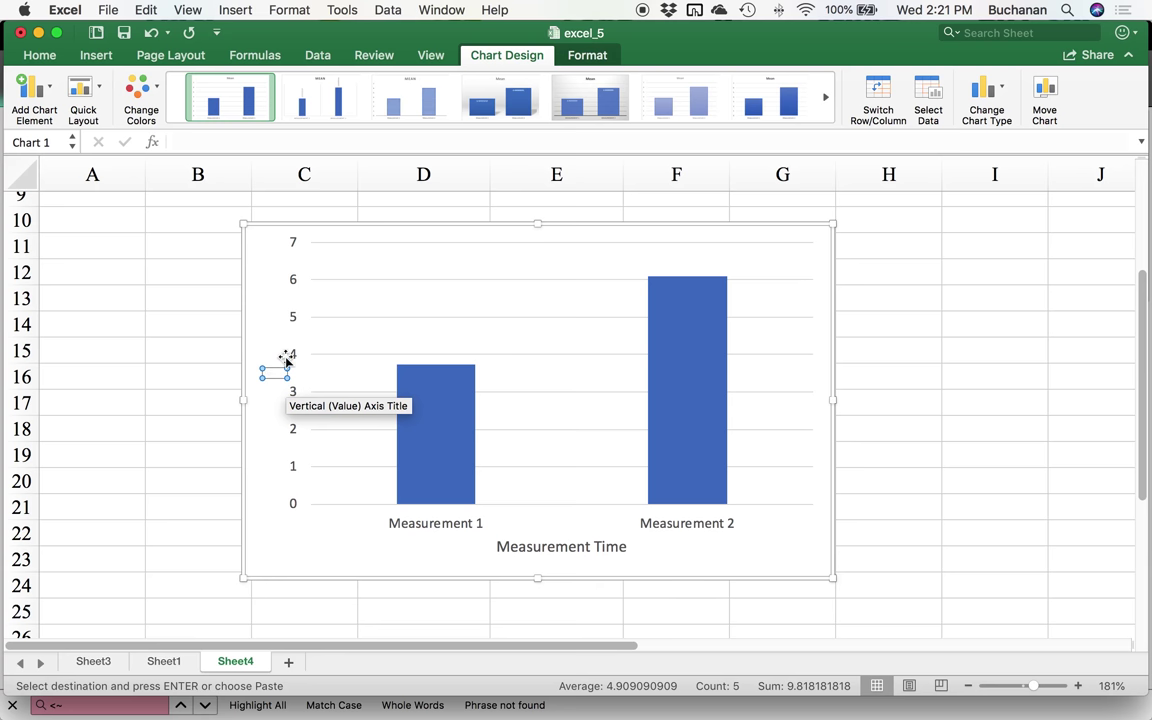
pyautogui.write('Average Ran')
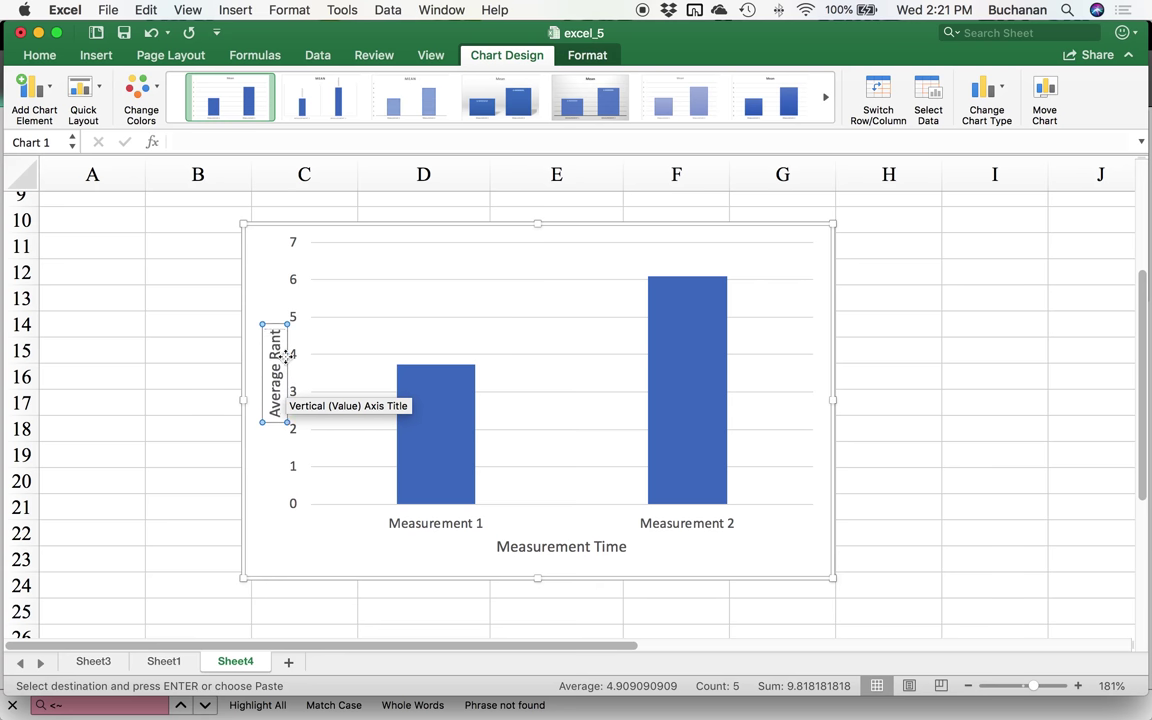
pyautogui.write('ting')
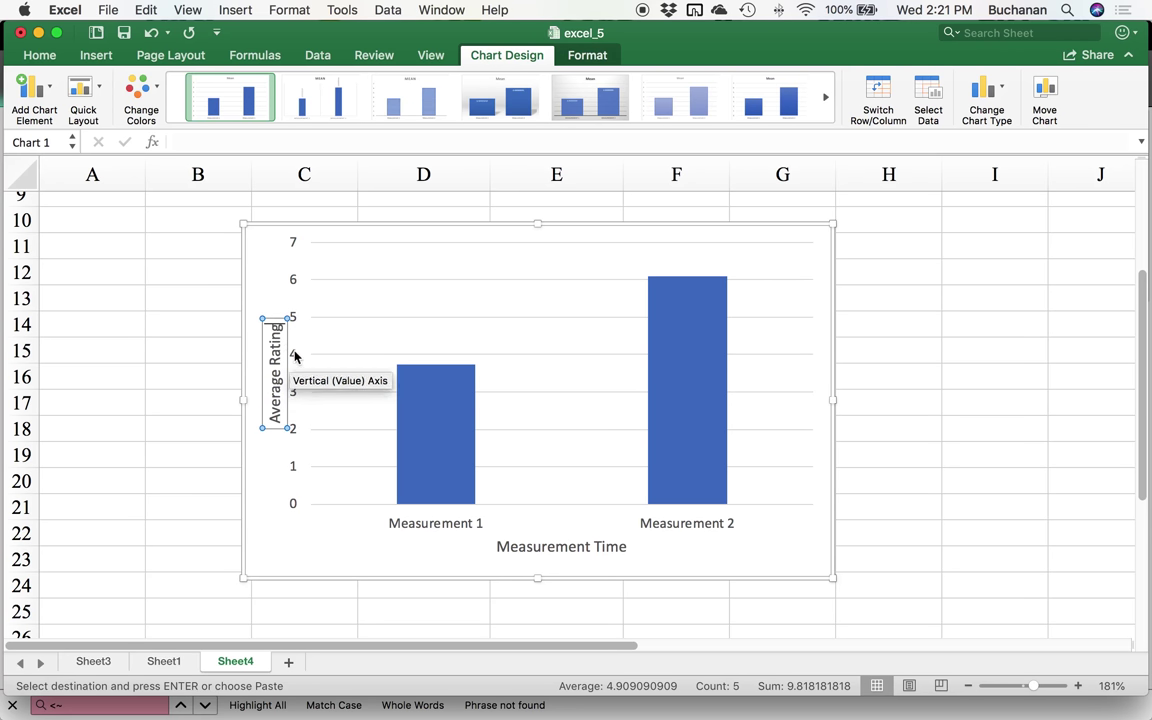
pyautogui.click(309, 344)
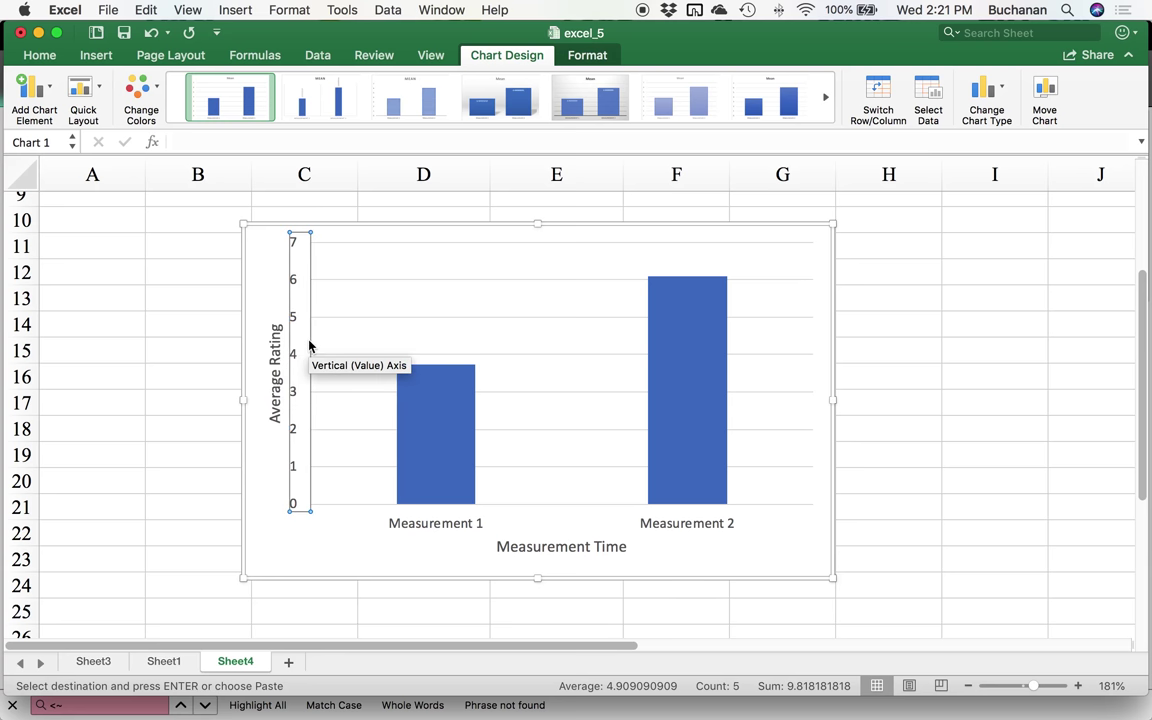
pyautogui.doubleClick(300, 481)
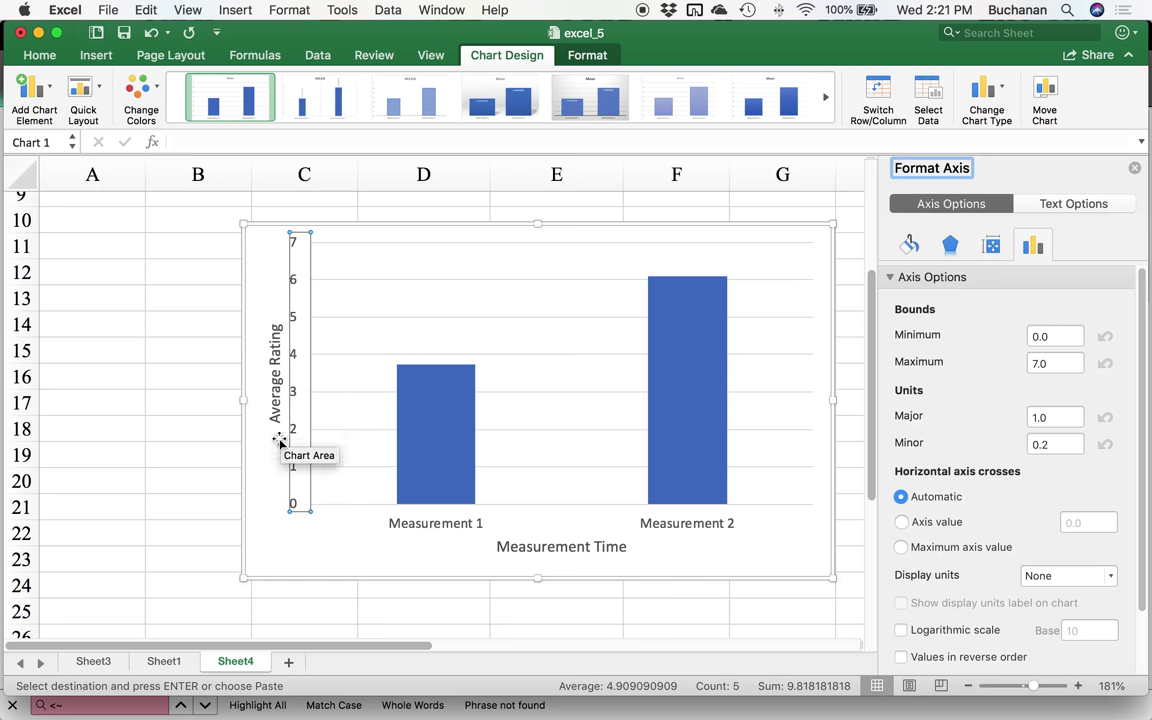
# - Set the vertical axis minimum bound to 1 so the scale runs from 1 to 7
pyautogui.doubleClick(1062, 336)
pyautogui.write('1')
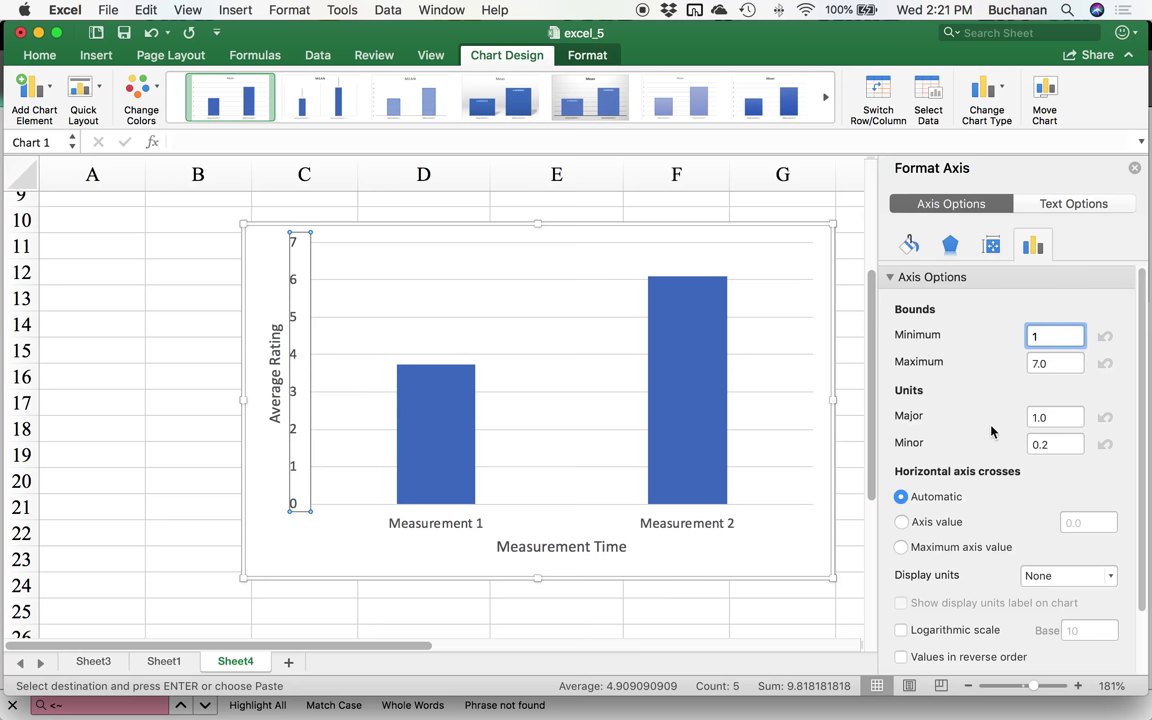
pyautogui.scroll(-3, 946, 548)
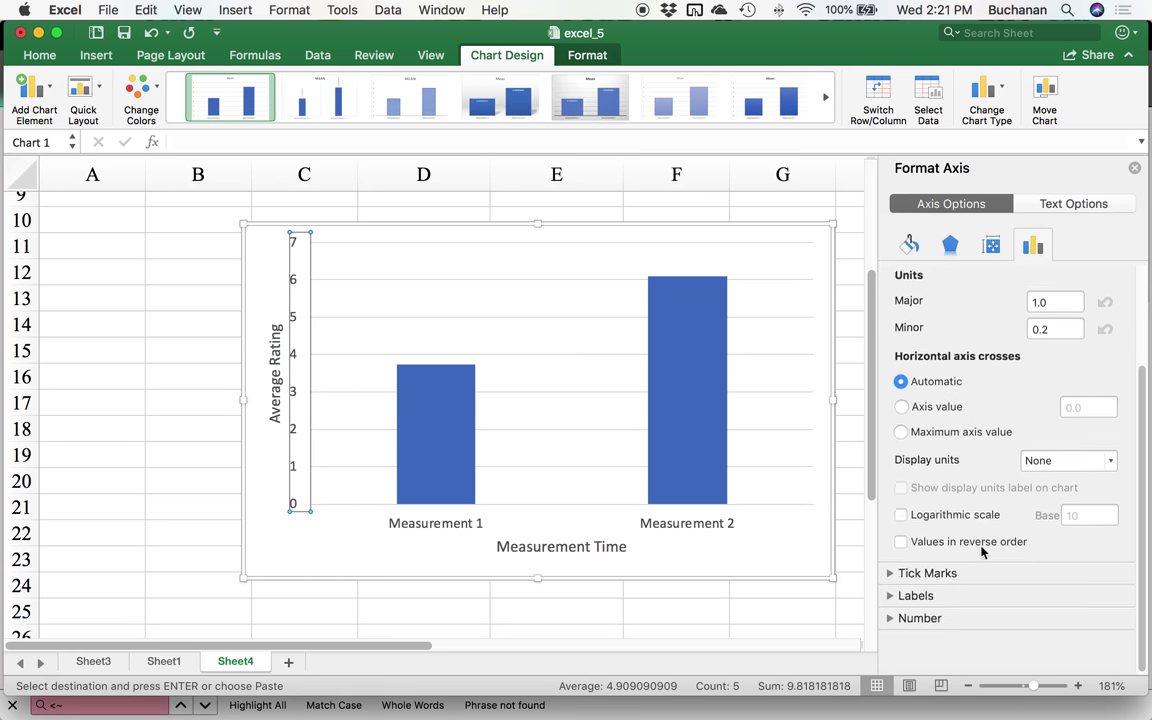
pyautogui.click(676, 553)
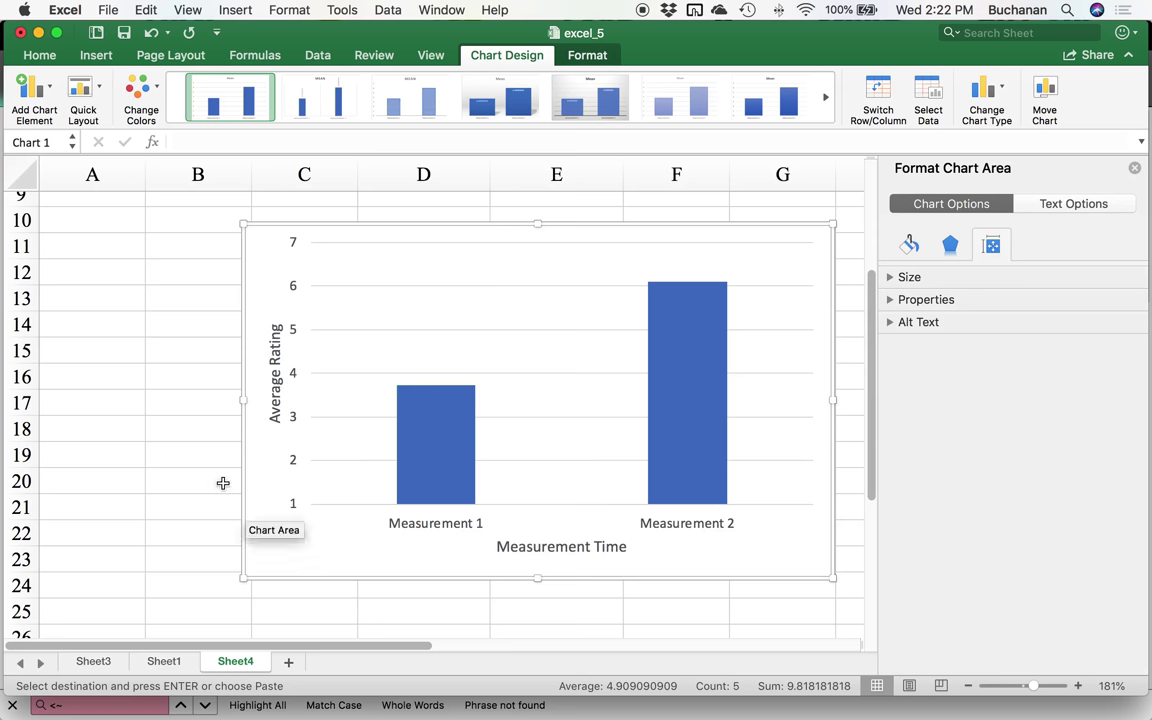
# - Change all chart text to Arial, then select the Mean series bars
pyautogui.click(40, 56)
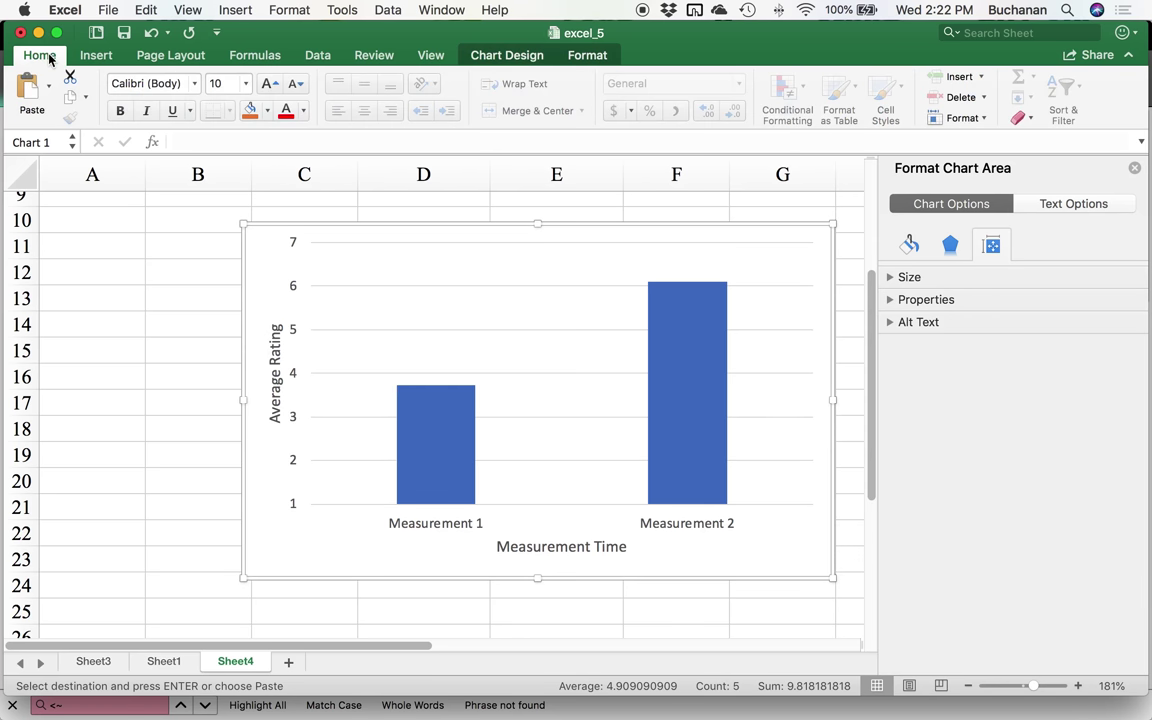
pyautogui.click(152, 83)
pyautogui.write('T')
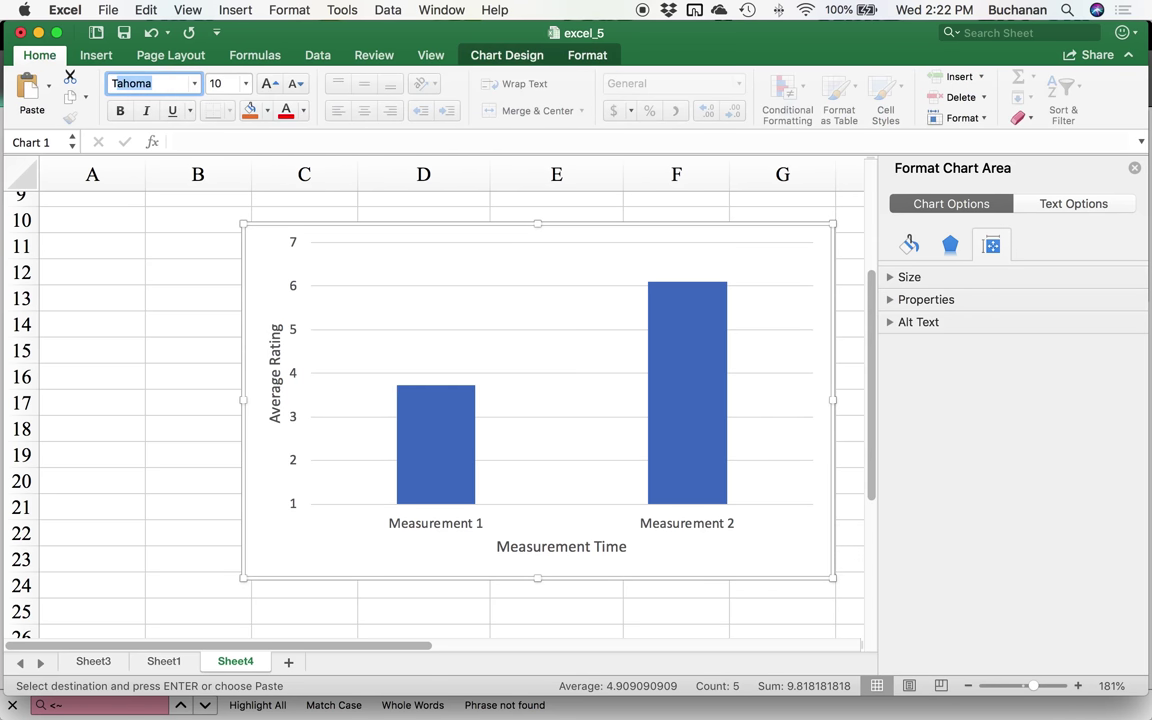
pyautogui.press('BackSpace')
pyautogui.press('BackSpace')
pyautogui.write('Arial')
pyautogui.press('Return')
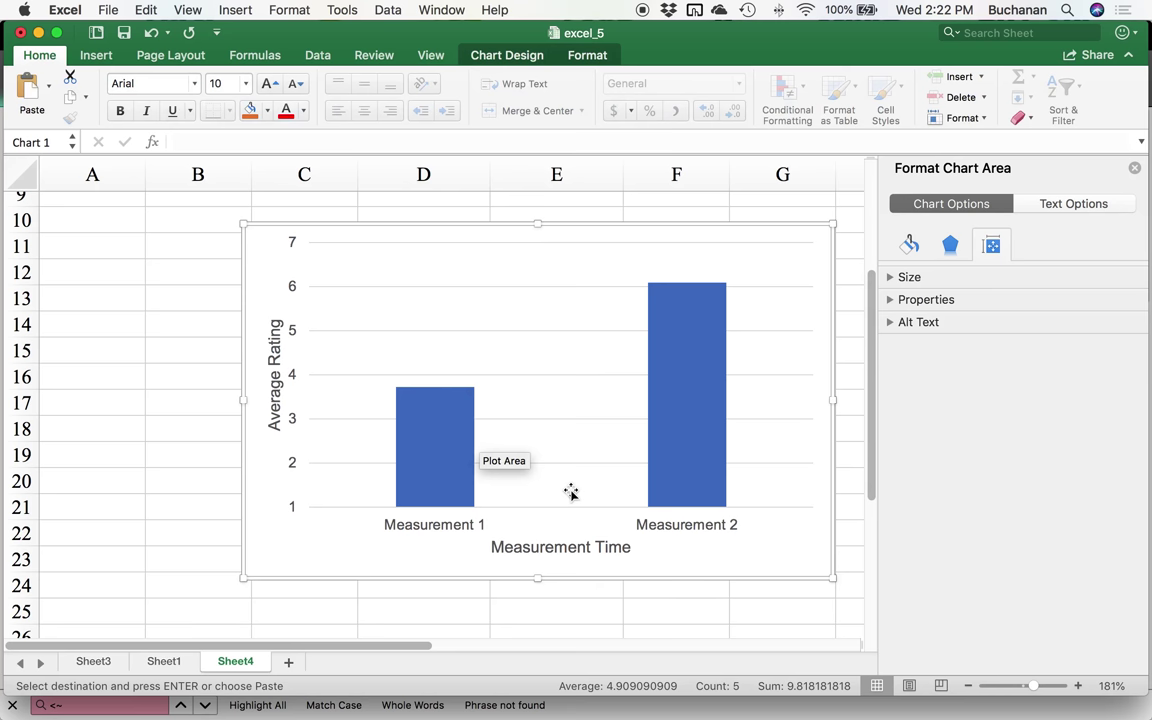
pyautogui.moveTo(471, 476)
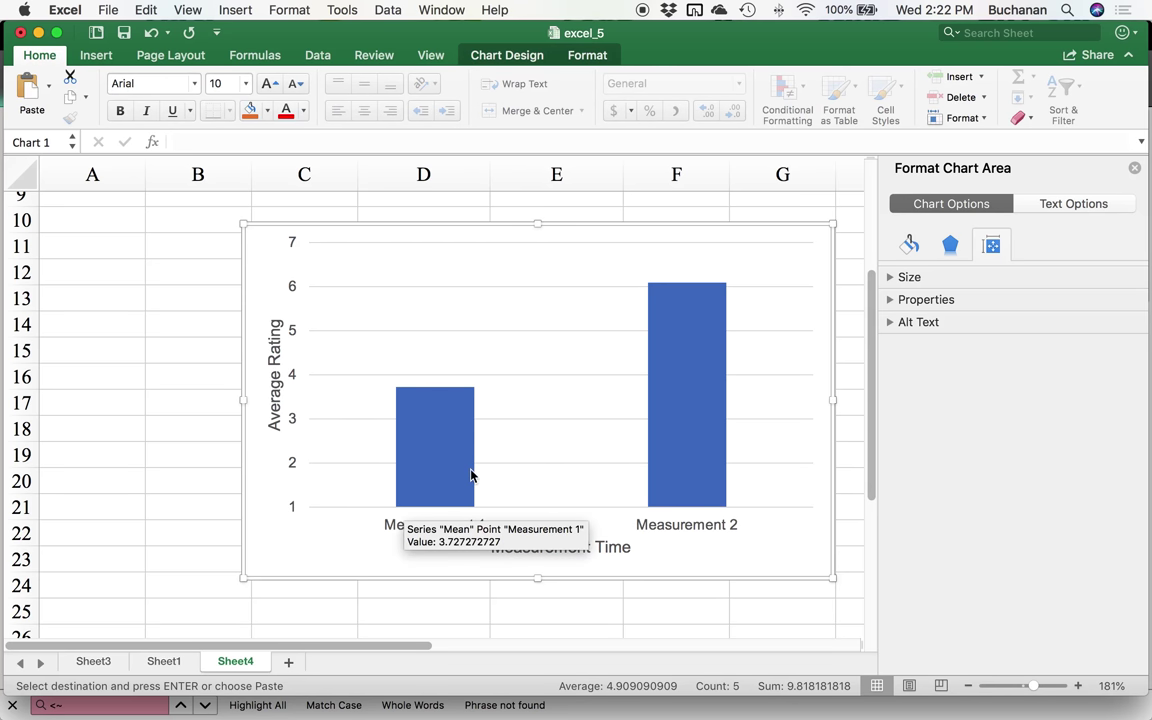
pyautogui.click(446, 443)
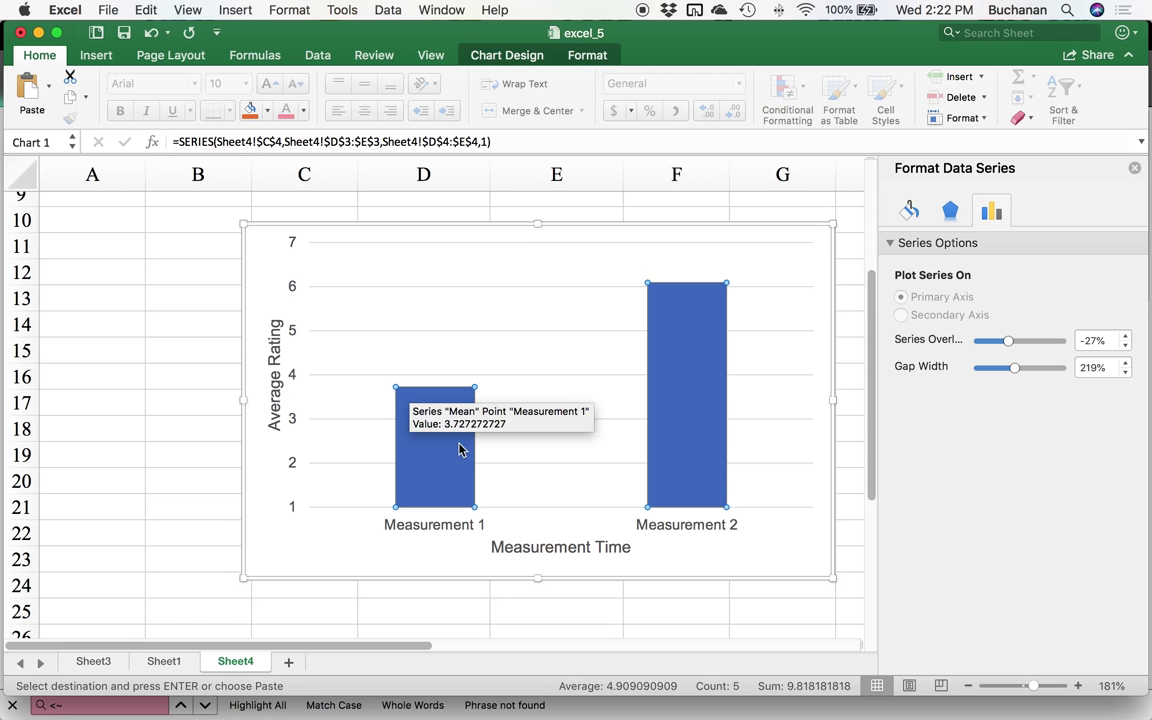
# - Give the Mean bars a solid medium-gray fill, replacing the light gray first tried
pyautogui.click(908, 213)
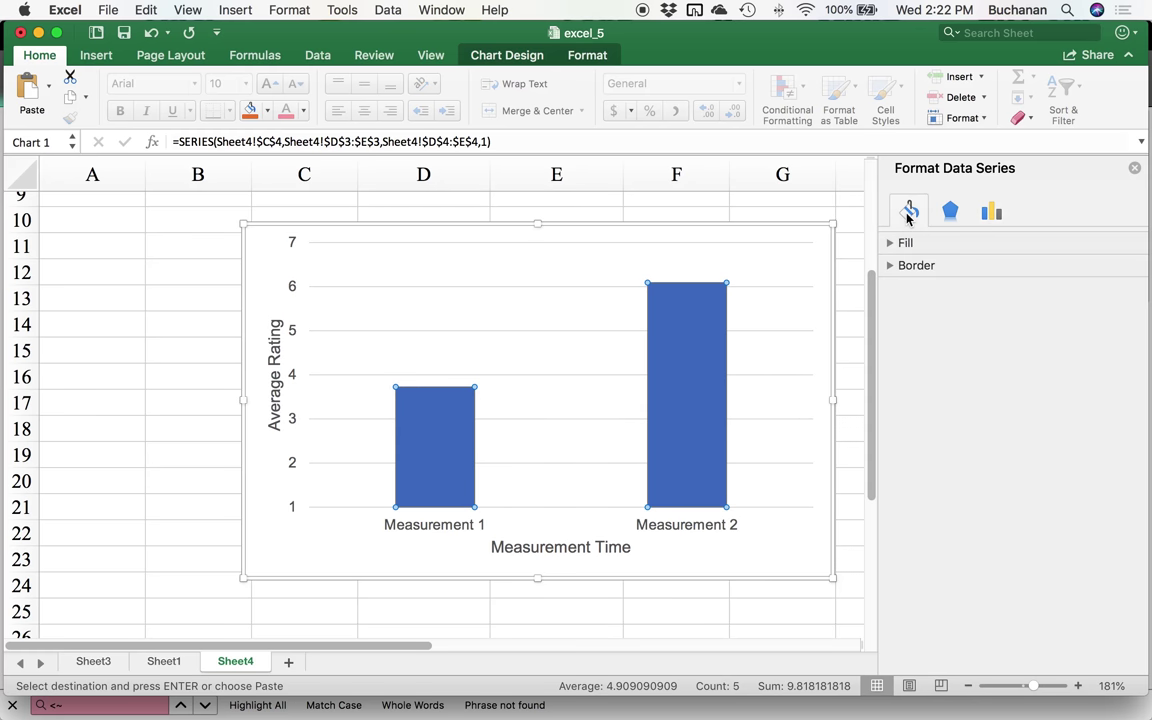
pyautogui.click(889, 244)
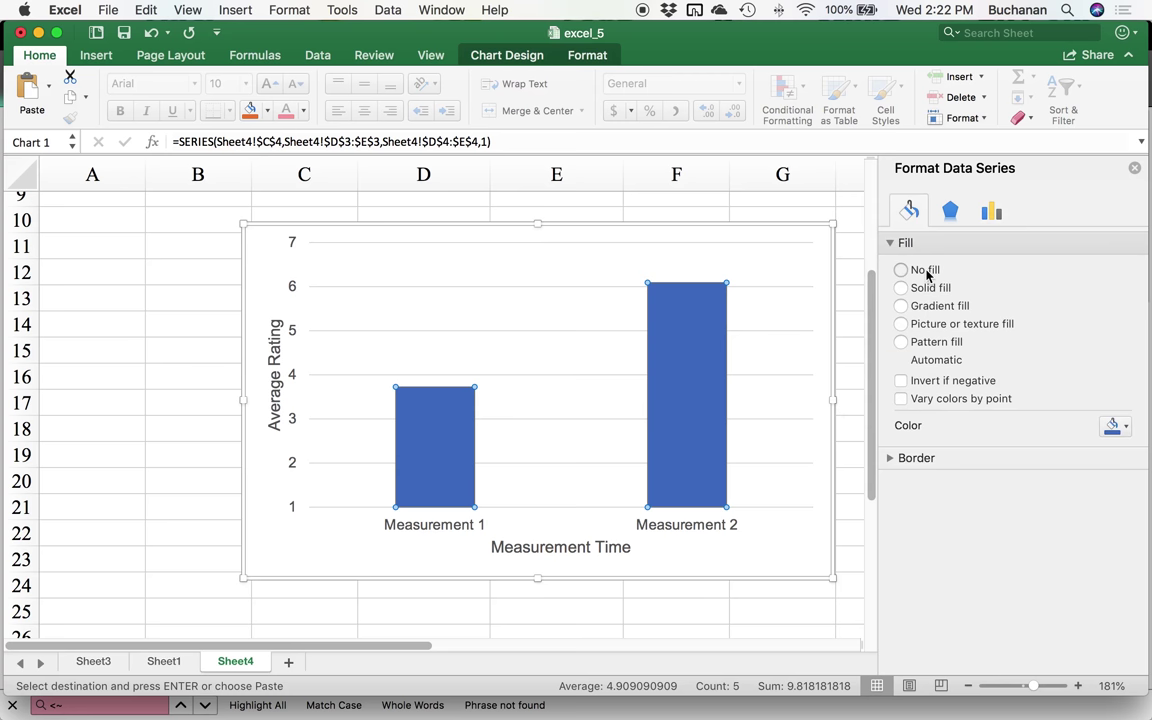
pyautogui.click(925, 271)
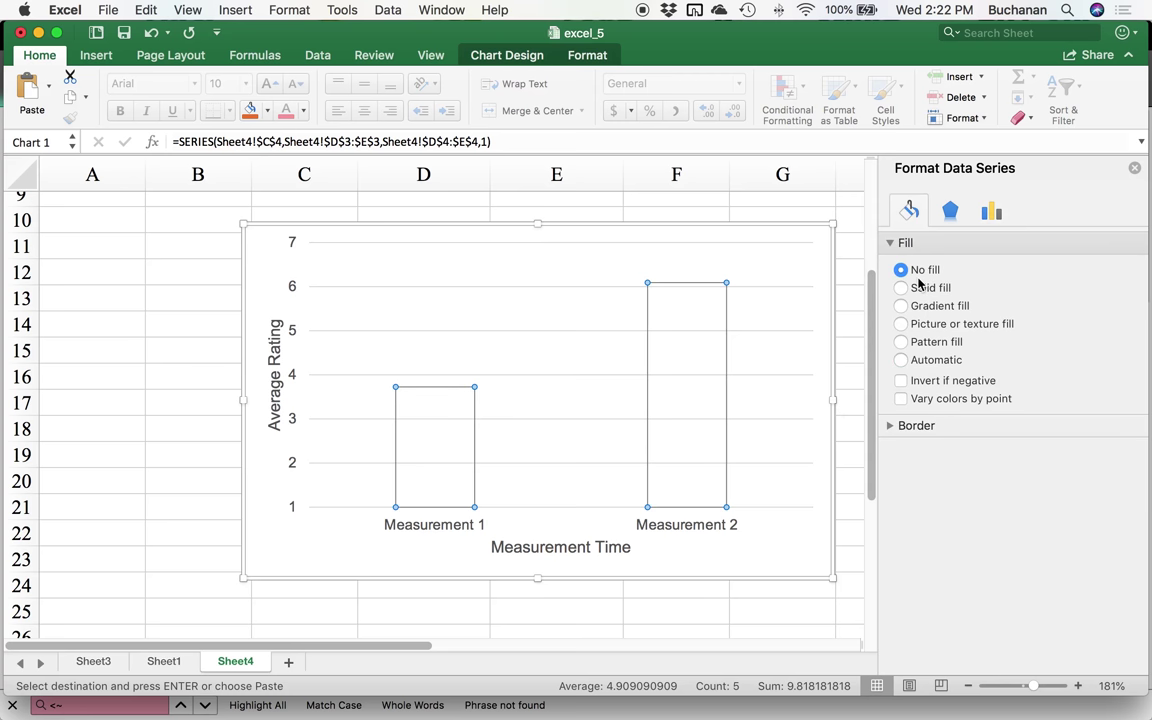
pyautogui.click(925, 289)
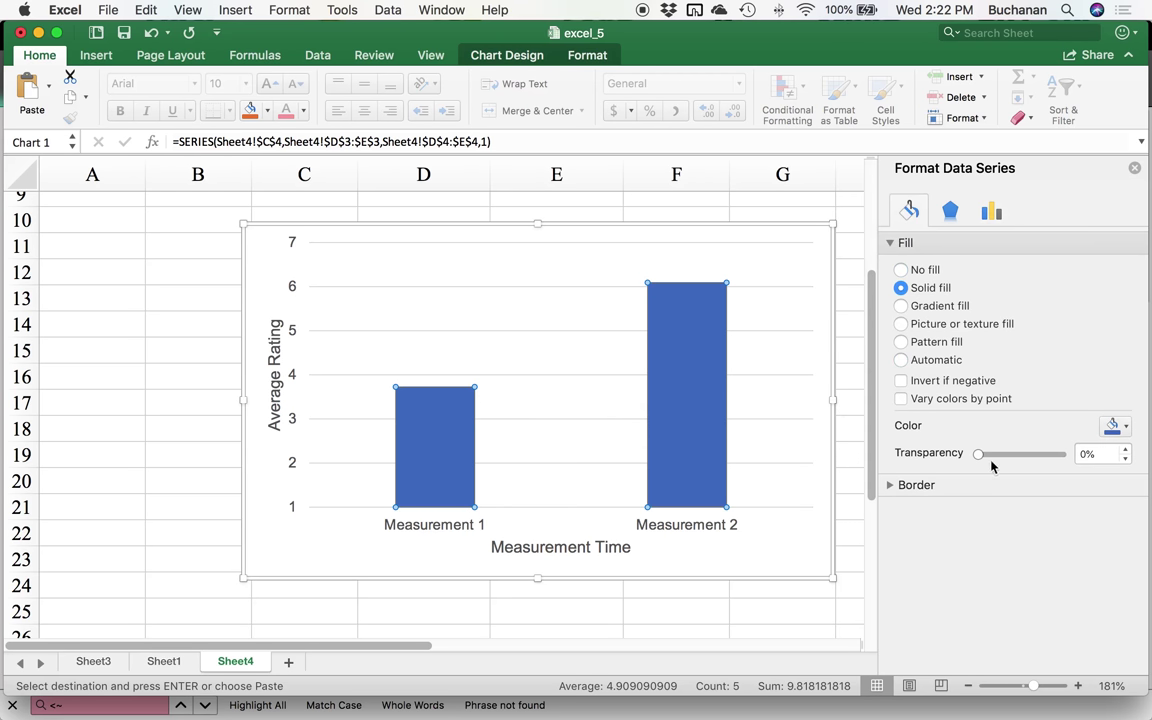
pyautogui.click(1116, 426)
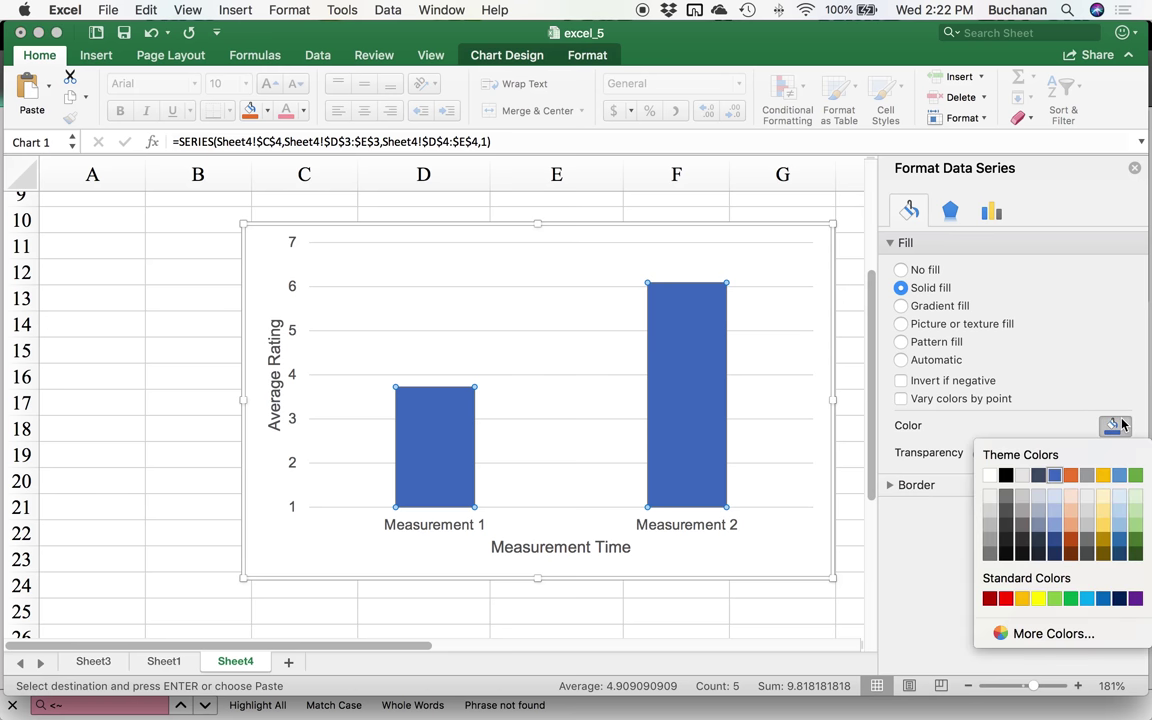
pyautogui.click(1021, 475)
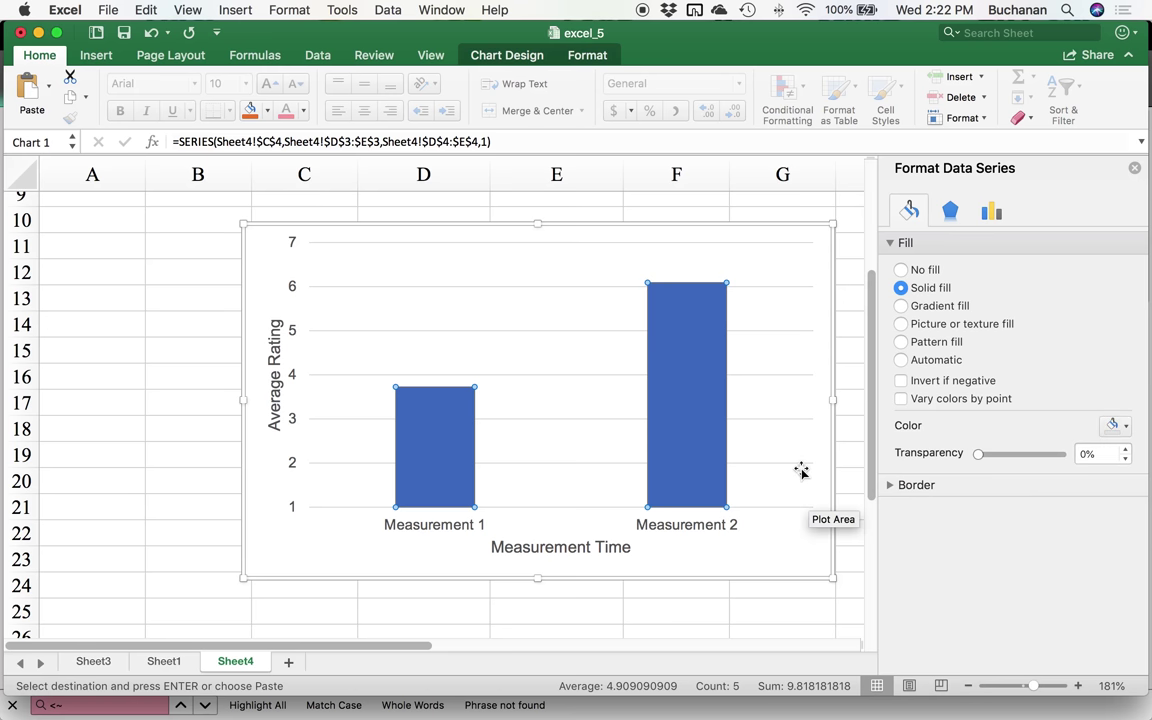
pyautogui.click(562, 456)
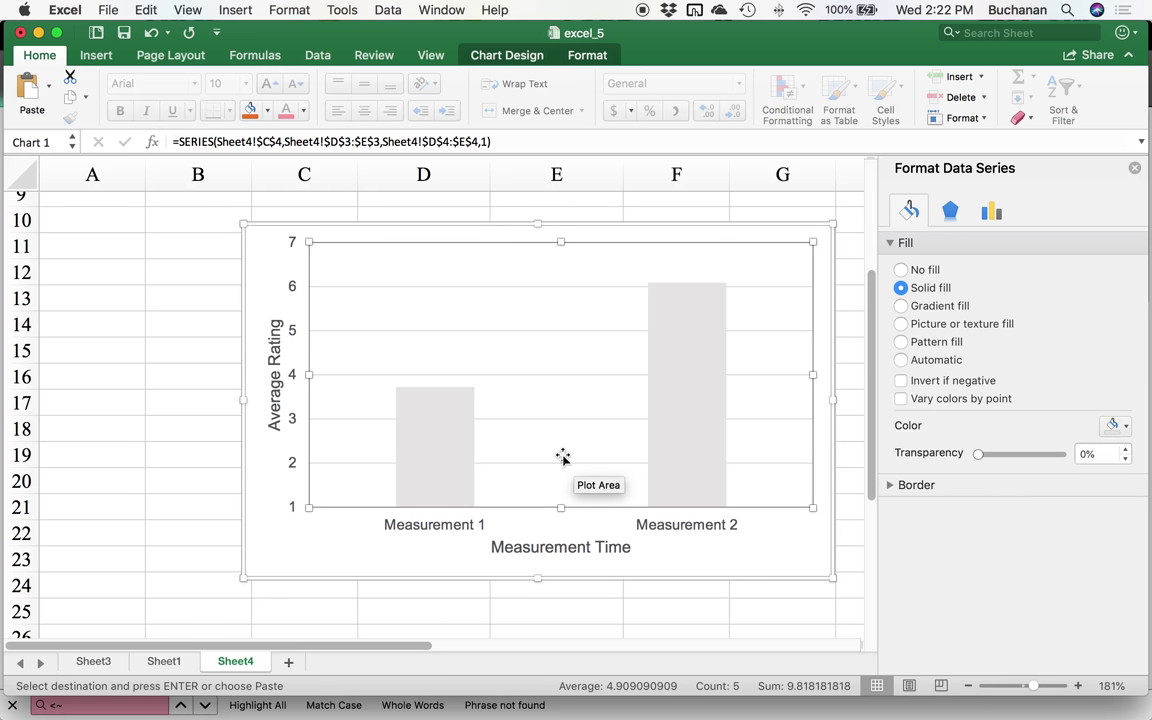
pyautogui.click(692, 391)
pyautogui.click(1130, 429)
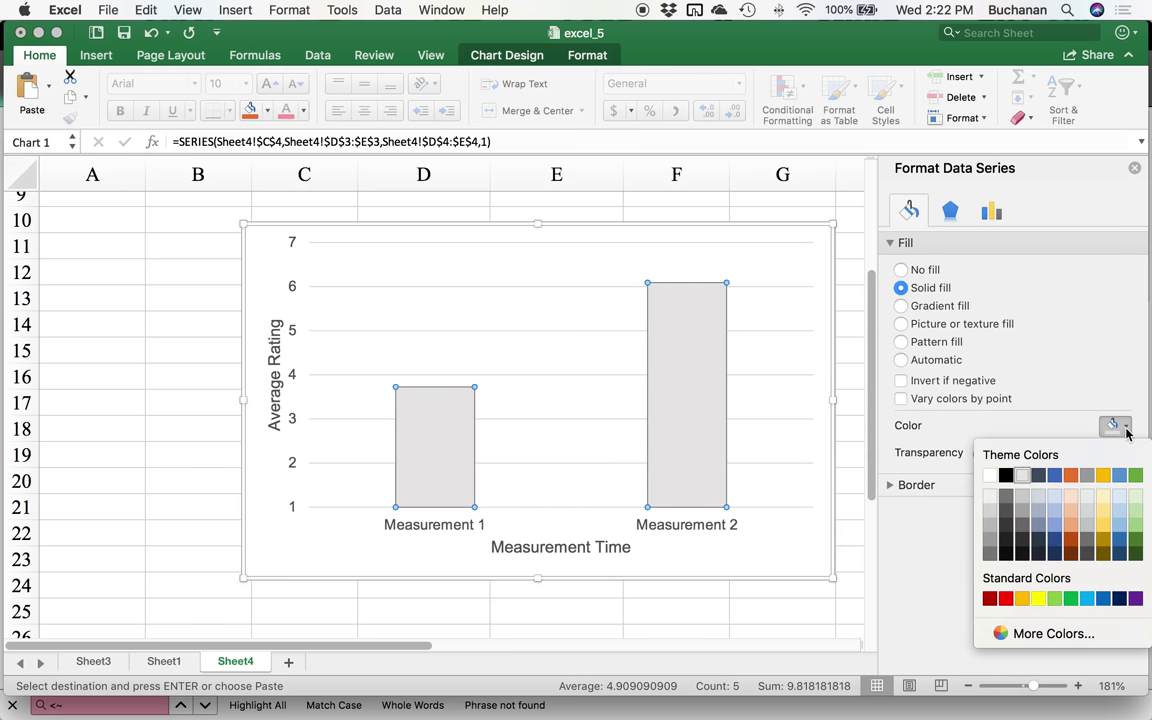
pyautogui.click(990, 537)
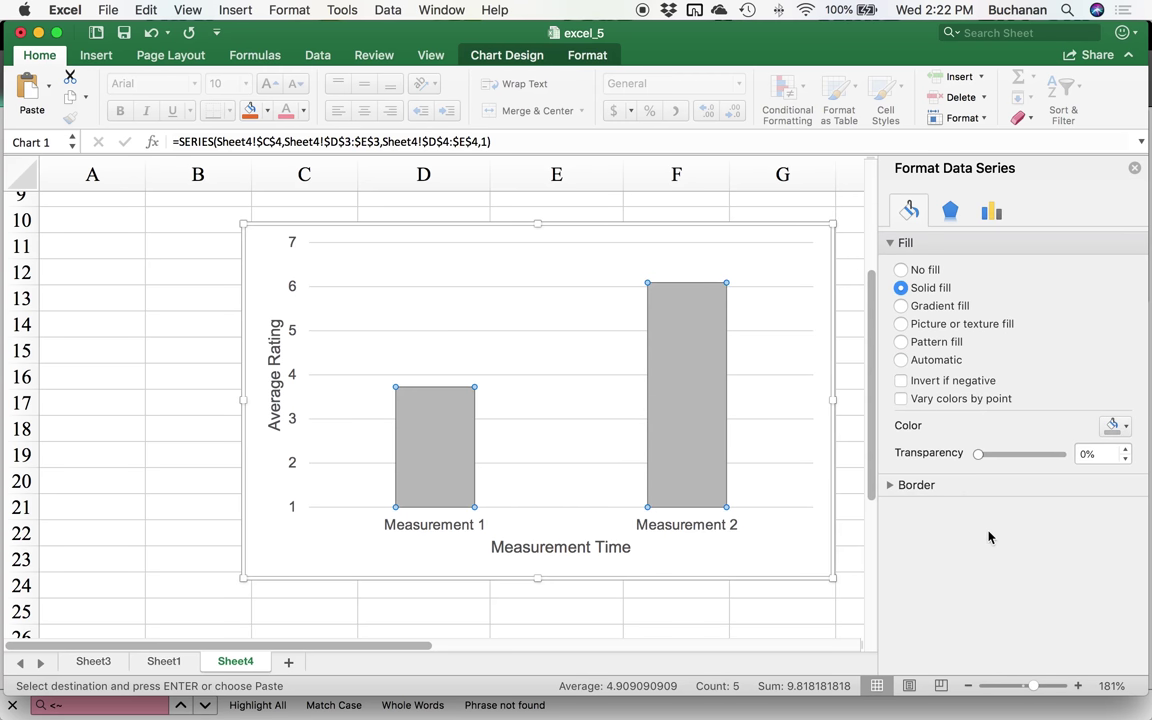
pyautogui.click(573, 450)
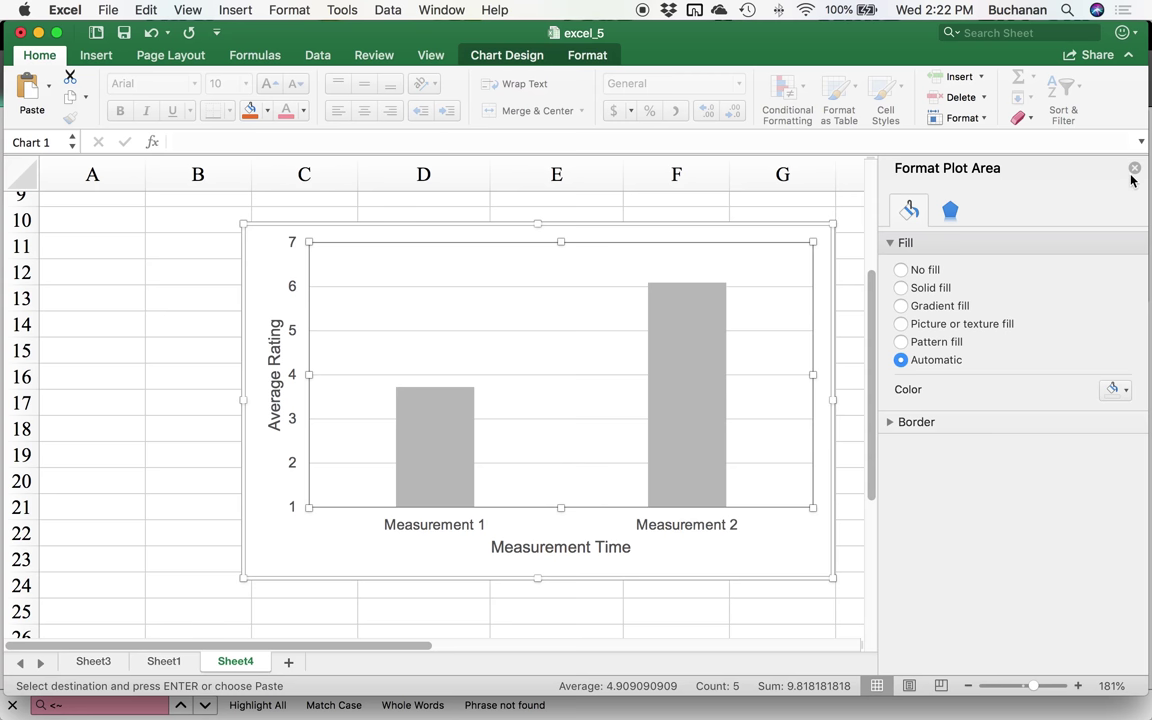
pyautogui.scroll(5, 563, 429)
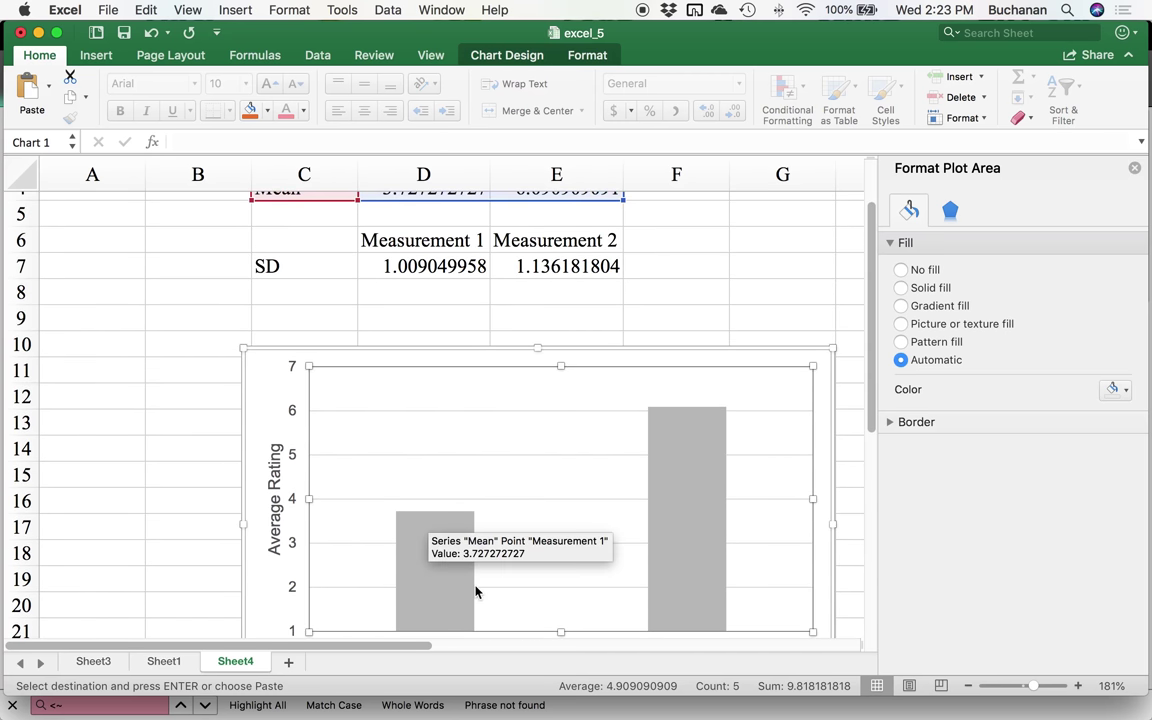
# - Add error bars to the Mean series using More Error Bars Options
pyautogui.click(448, 572)
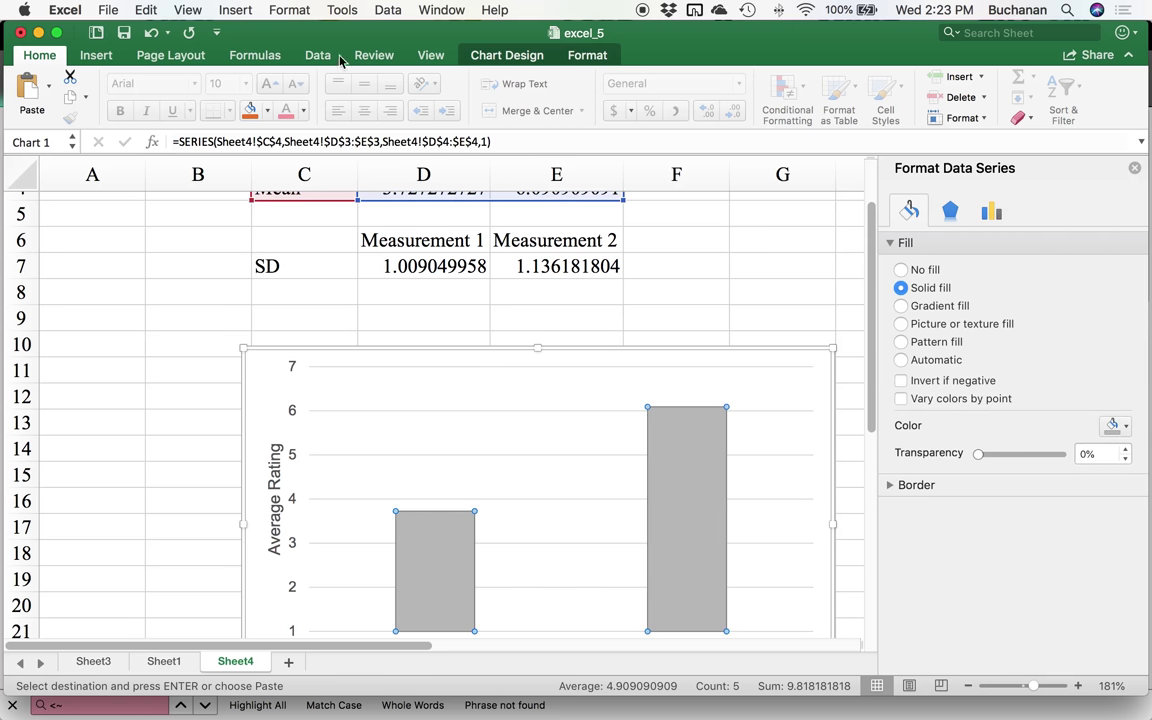
pyautogui.click(499, 57)
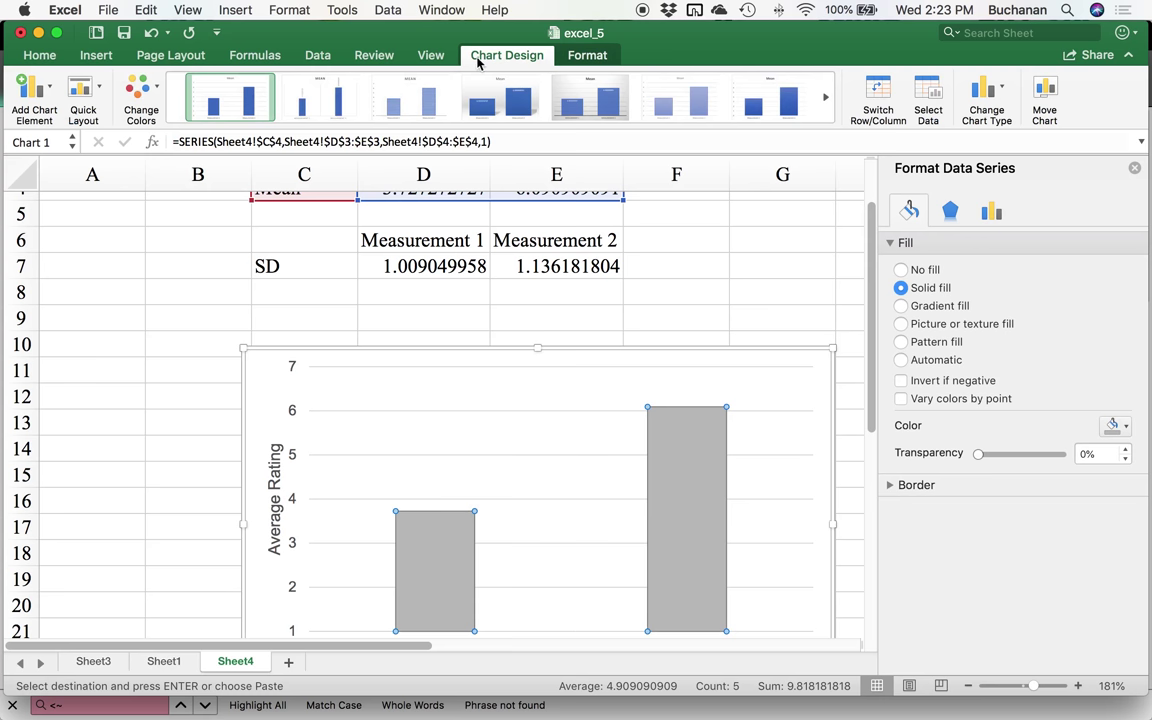
pyautogui.click(48, 94)
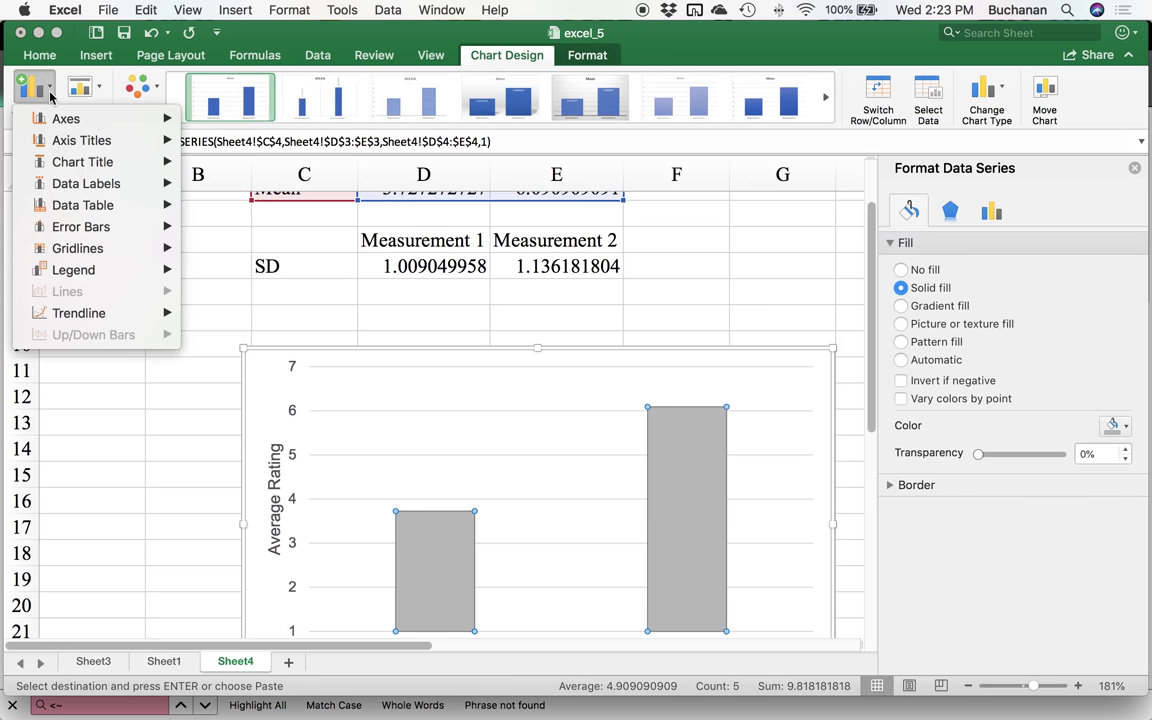
pyautogui.moveTo(133, 228)
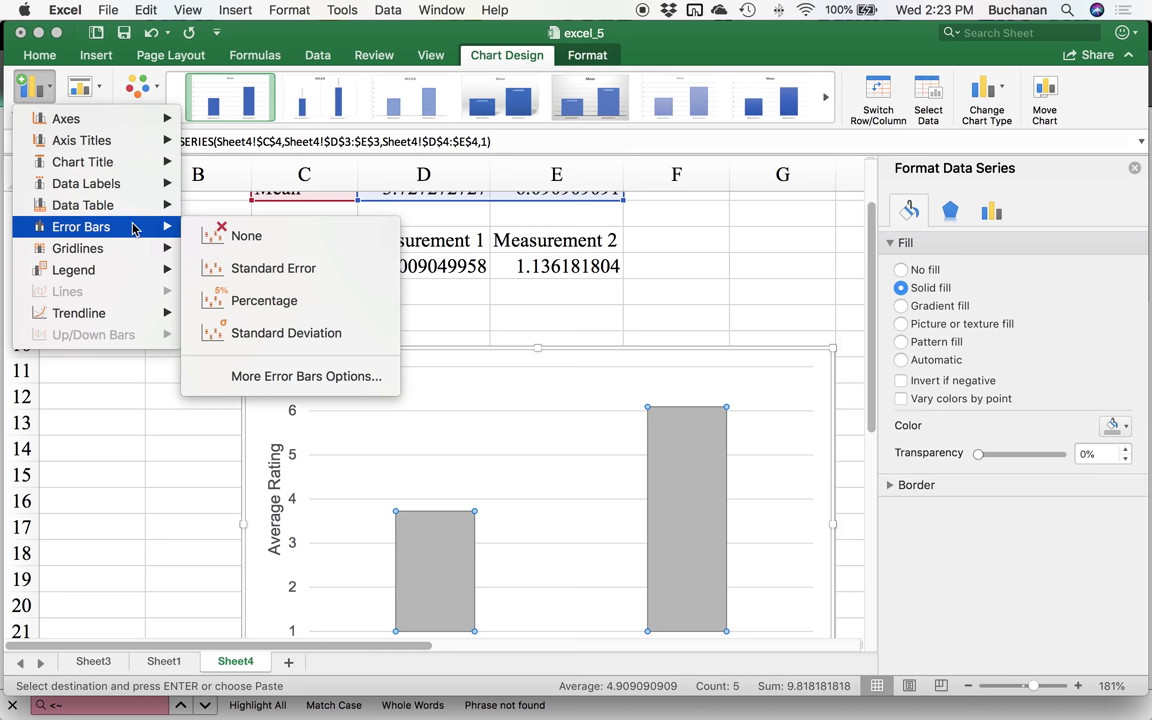
pyautogui.click(318, 377)
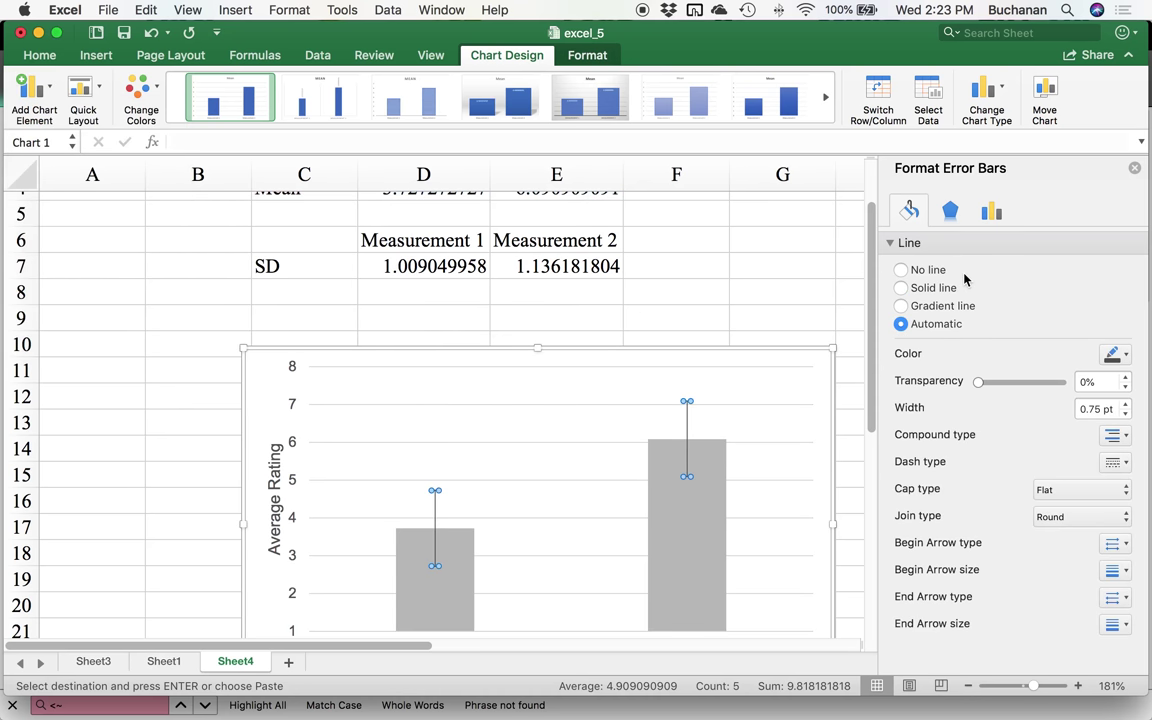
# - Set custom positive and negative error bar values to the SD cells D7:E7
pyautogui.scroll(-1, 965, 279)
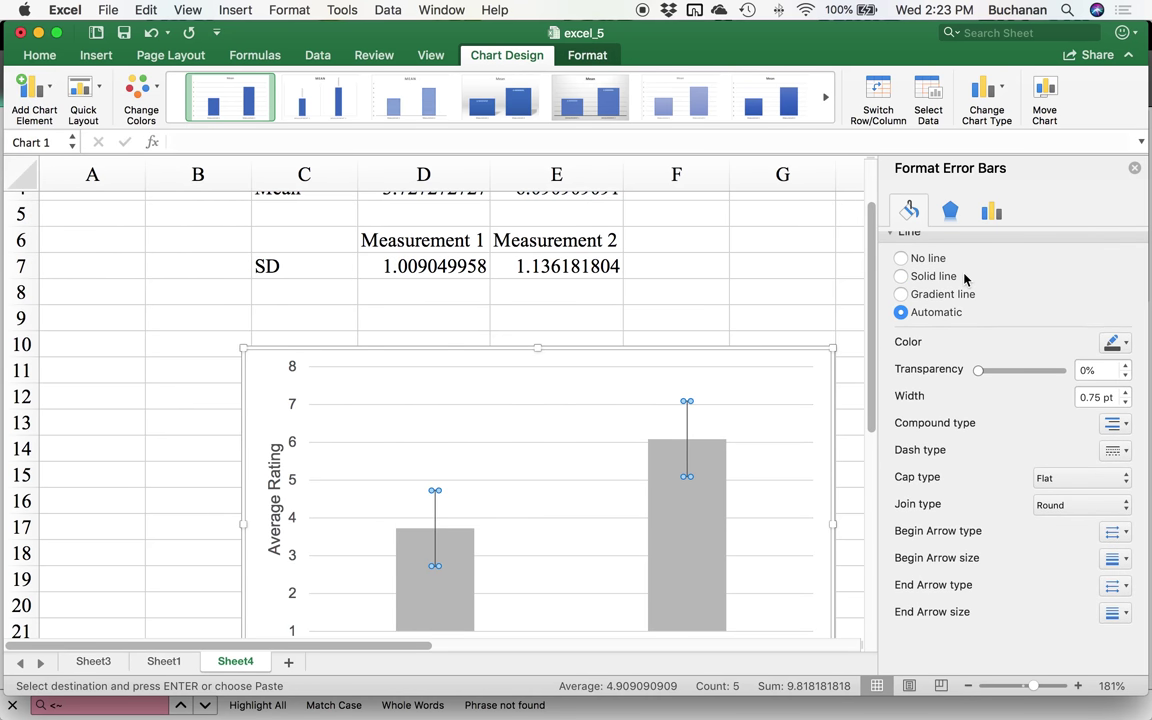
pyautogui.click(951, 212)
pyautogui.click(991, 210)
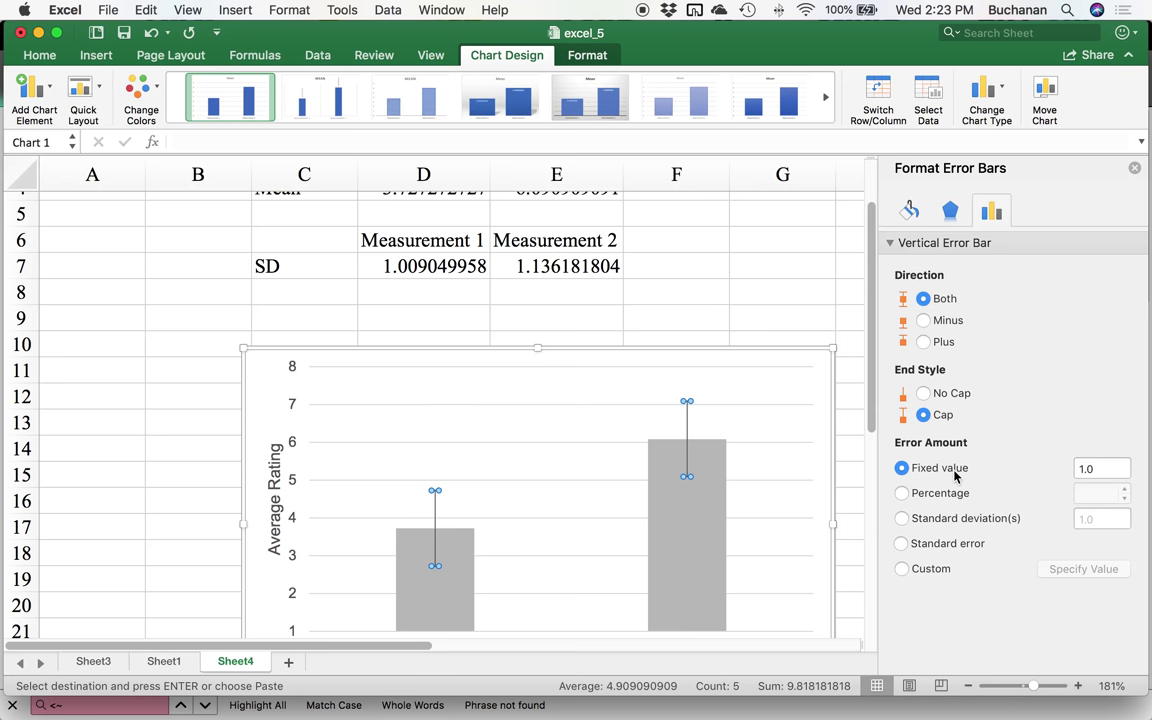
pyautogui.click(913, 572)
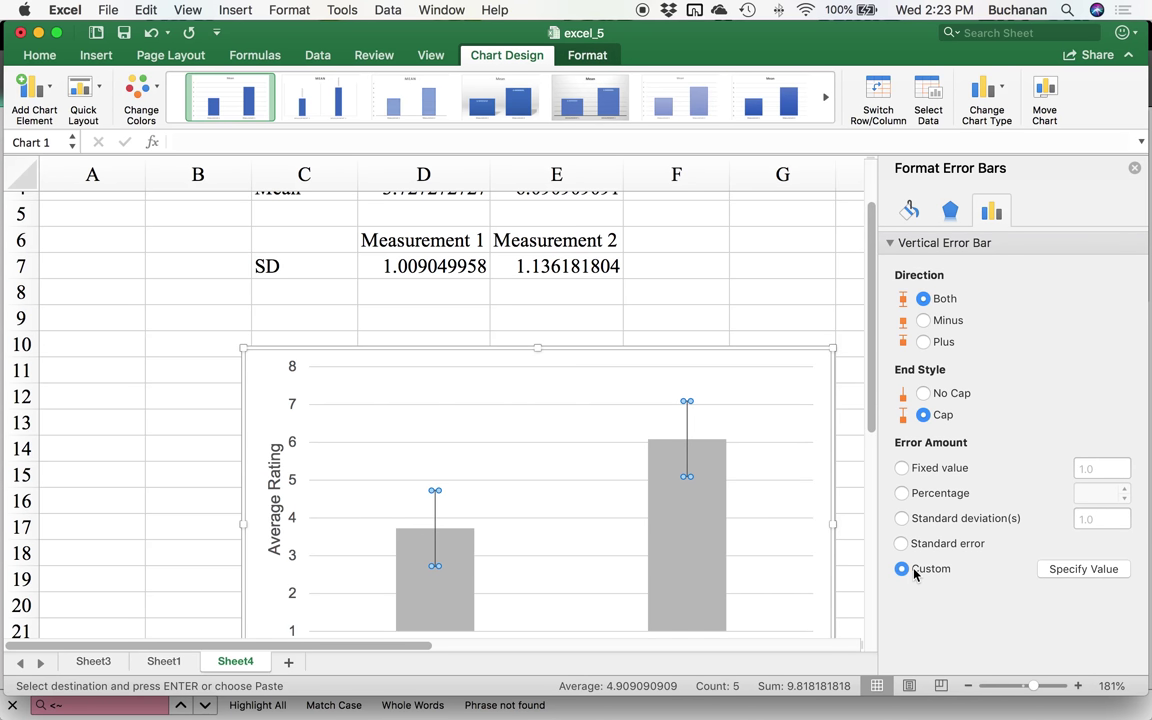
pyautogui.click(1088, 569)
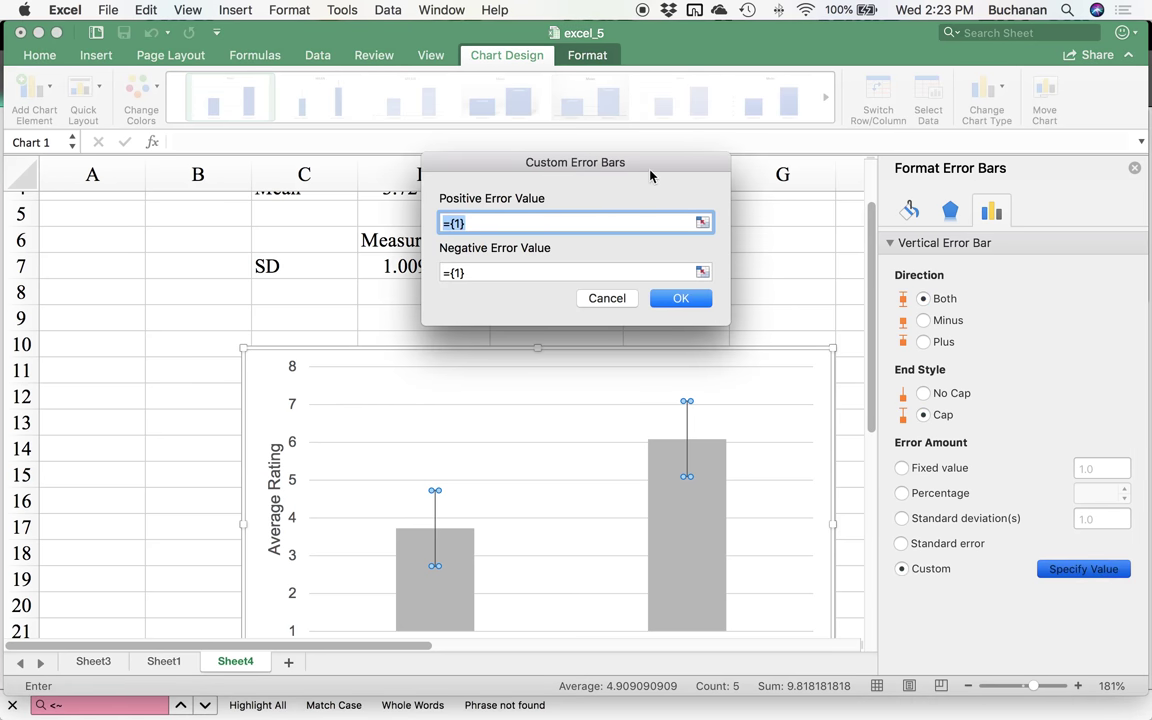
pyautogui.moveTo(645, 168); pyautogui.dragTo(898, 181)
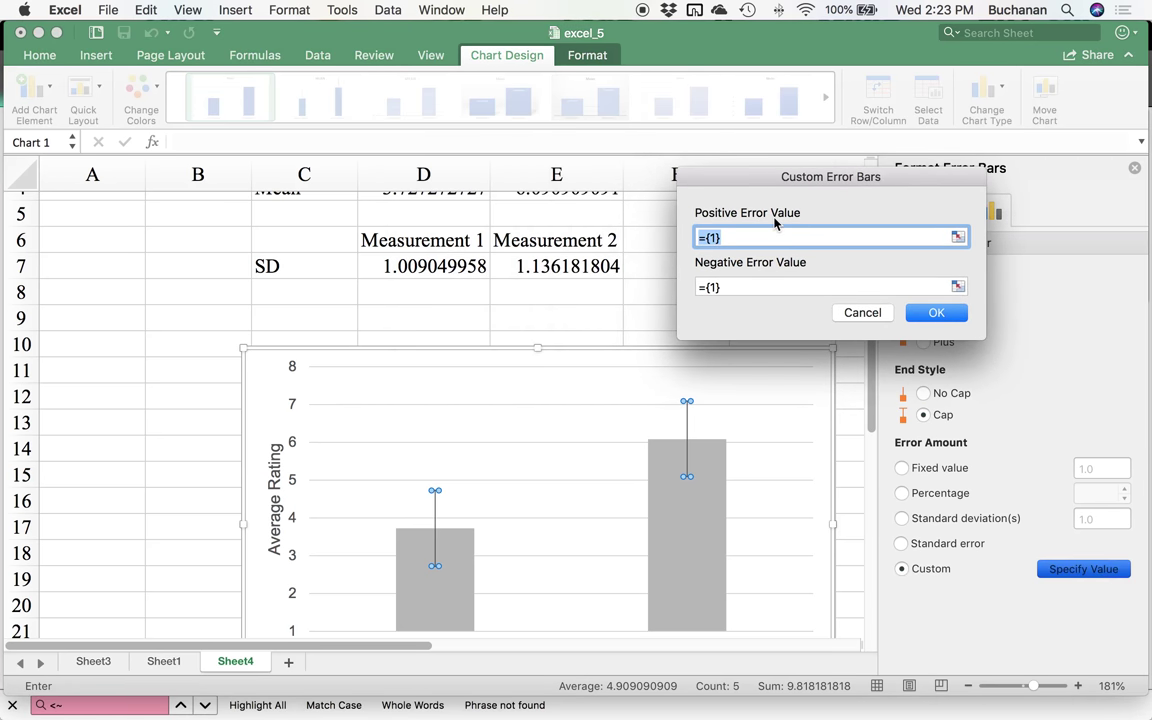
pyautogui.moveTo(398, 262); pyautogui.dragTo(559, 265)
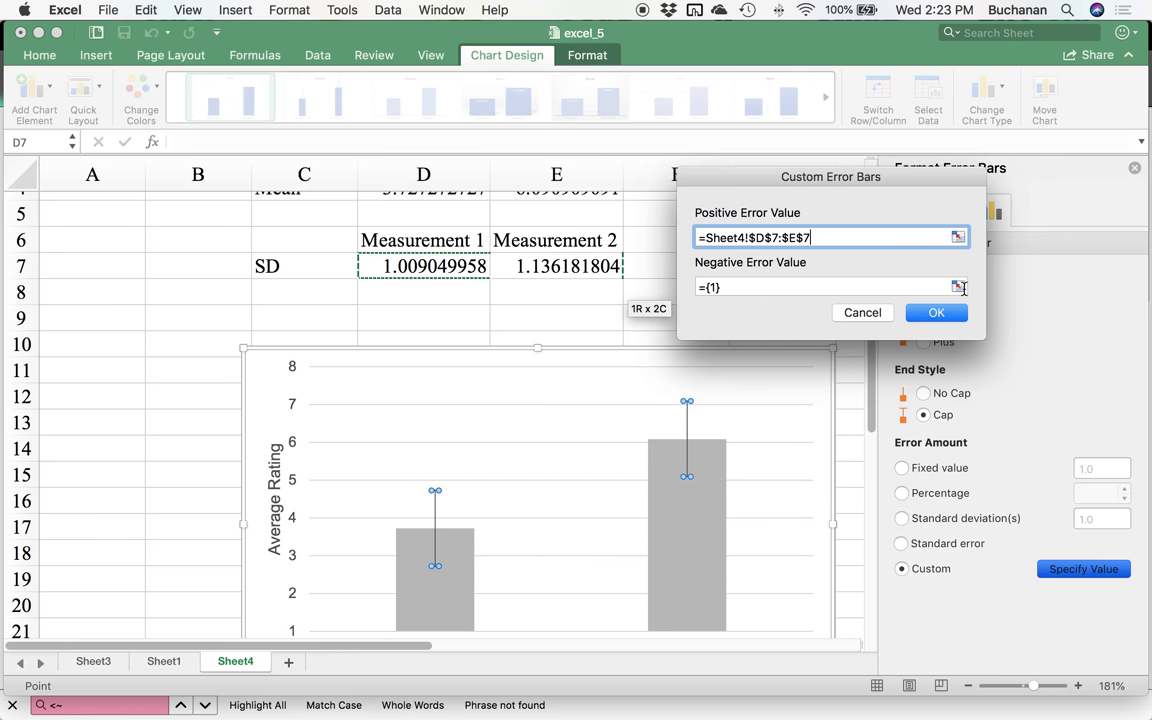
pyautogui.click(877, 286)
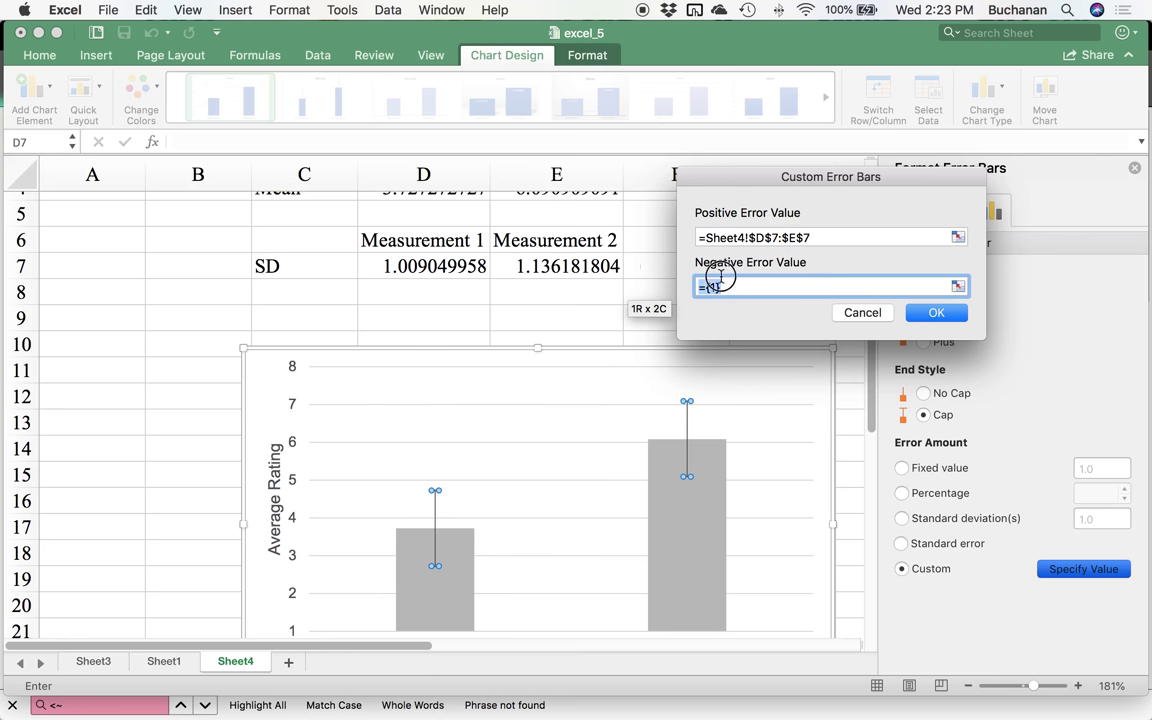
pyautogui.press('BackSpace')
pyautogui.press('BackSpace')
pyautogui.press('BackSpace')
pyautogui.press('BackSpace')
pyautogui.moveTo(395, 267); pyautogui.dragTo(560, 268)
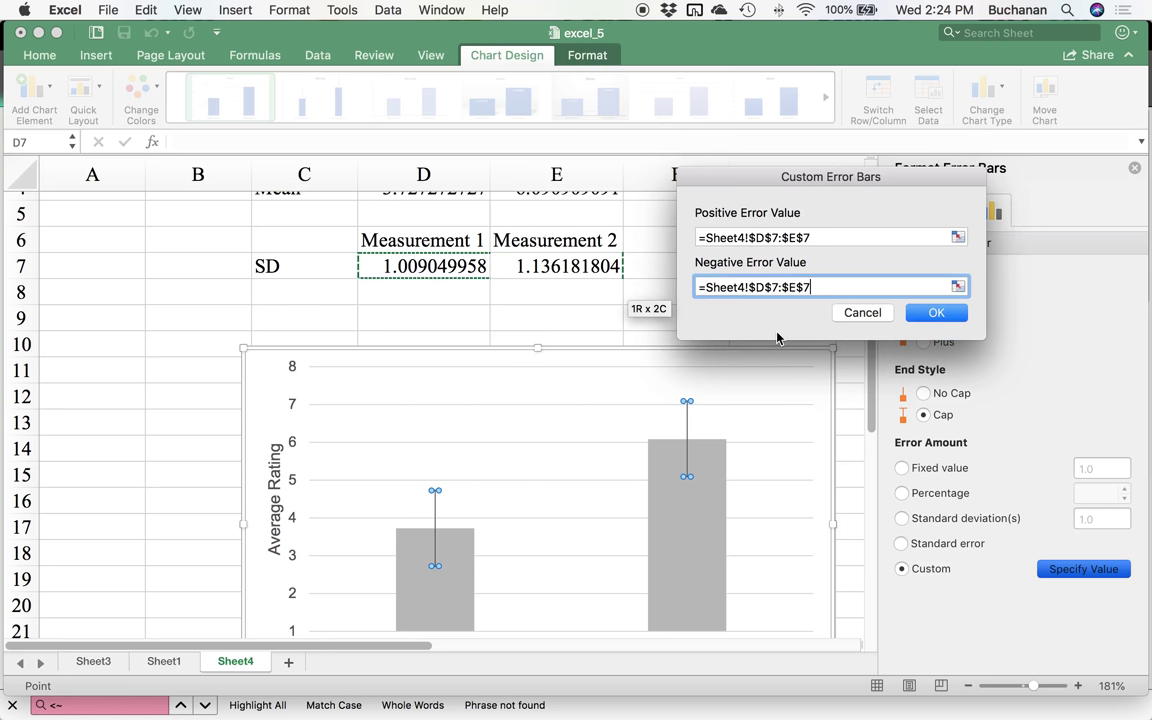
pyautogui.click(931, 314)
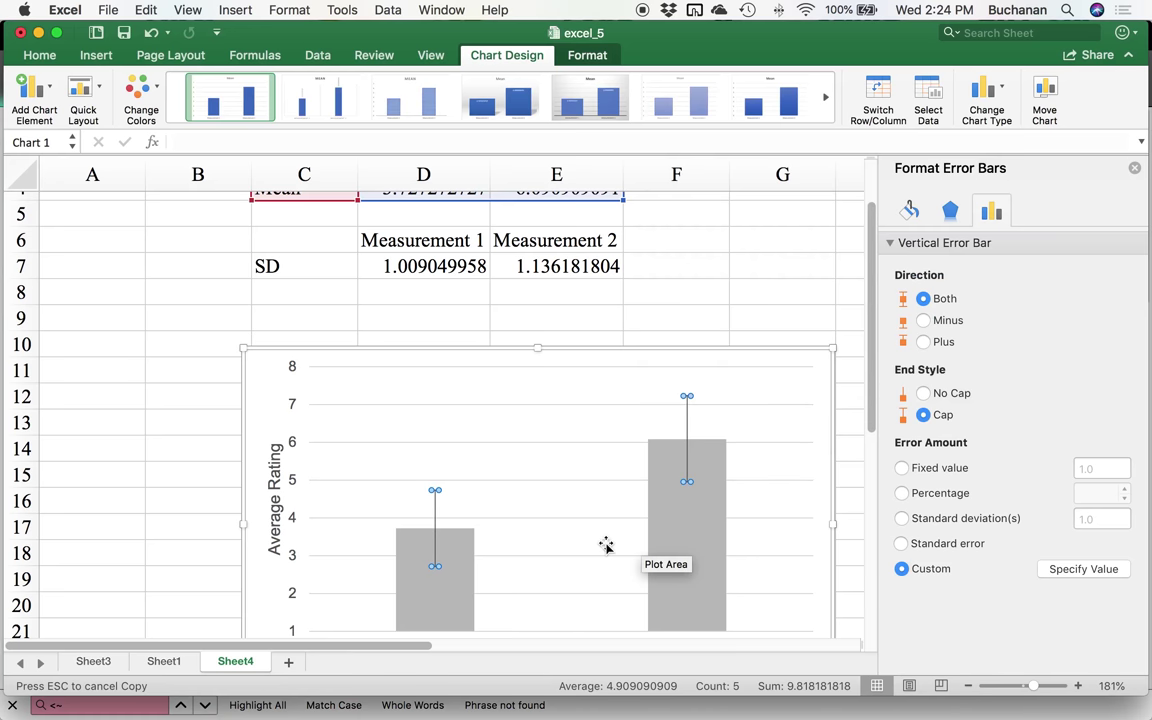
pyautogui.scroll(-3, 555, 488)
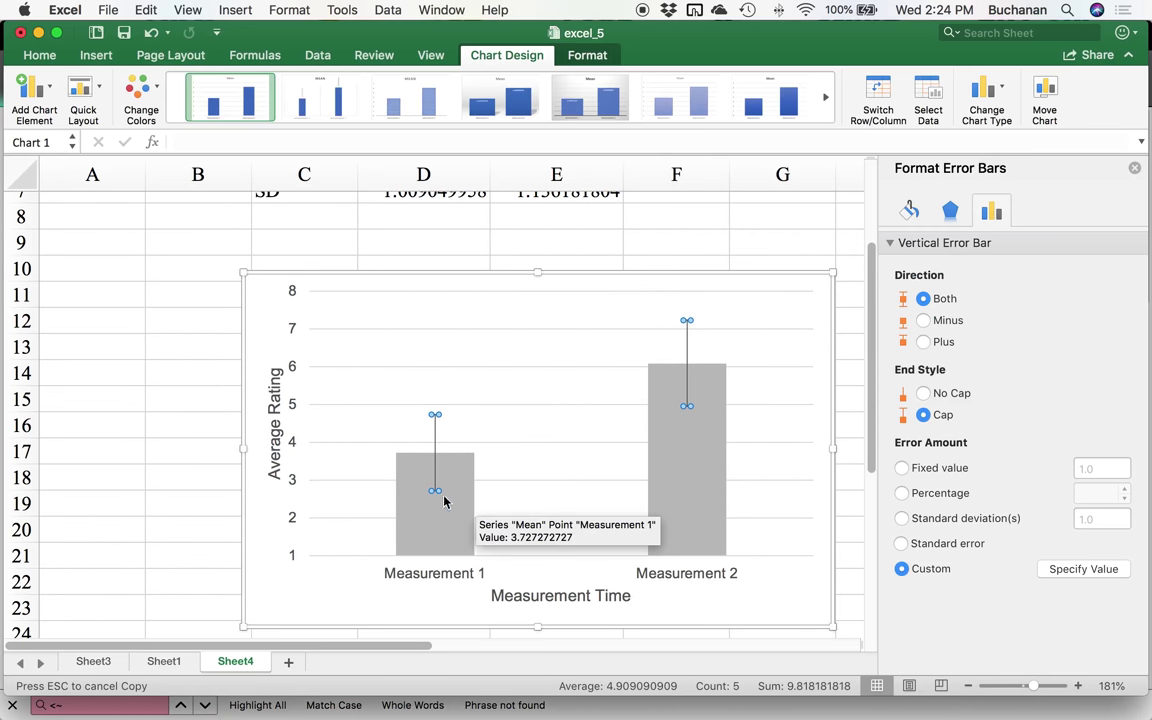
pyautogui.scroll(2, 437, 340)
pyautogui.click(424, 245)
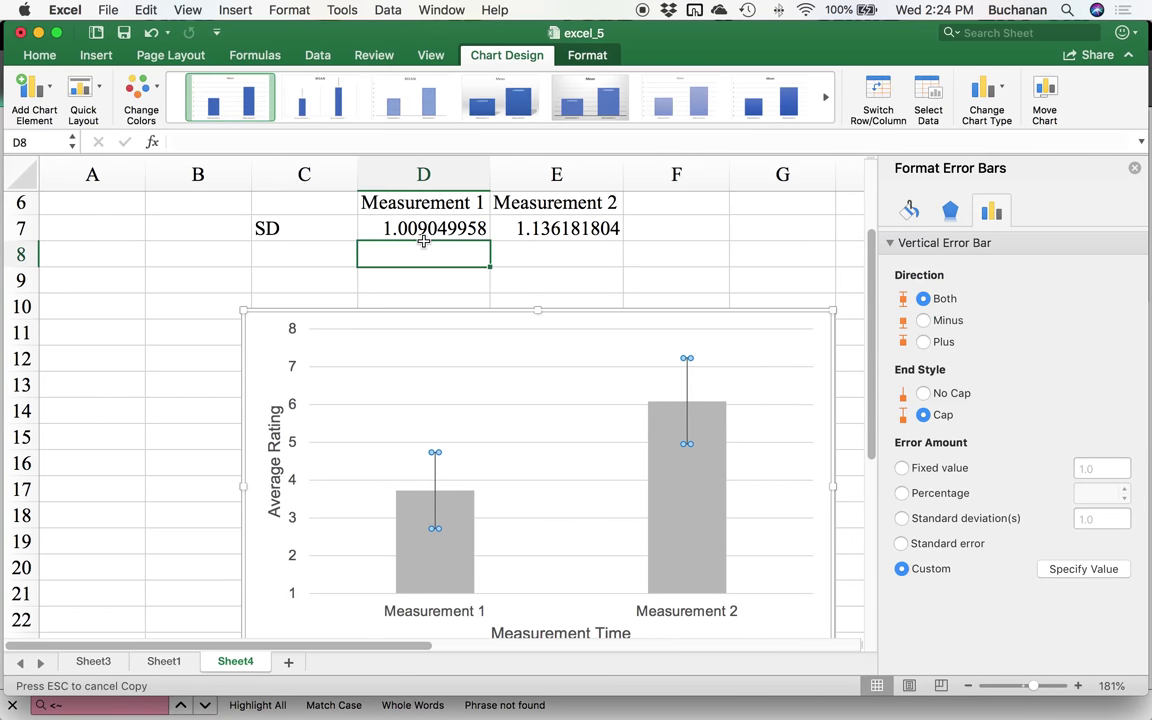
pyautogui.click(432, 229)
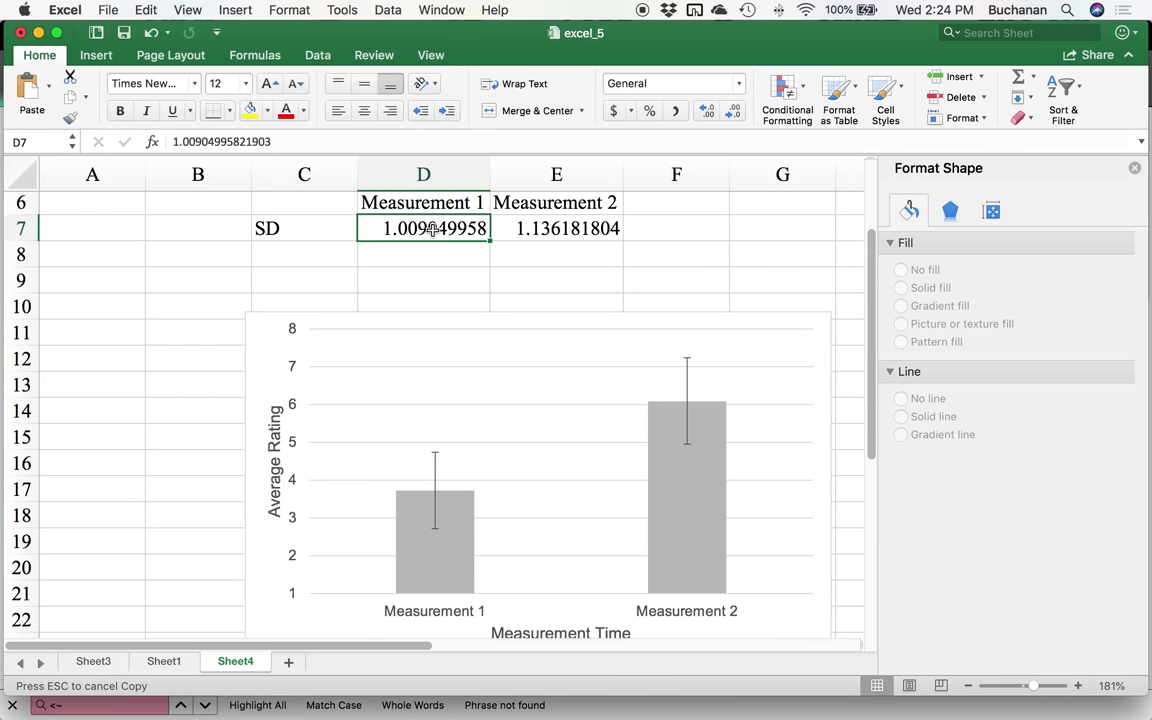
pyautogui.write('5')
pyautogui.press('BackSpace')
pyautogui.write('.5')
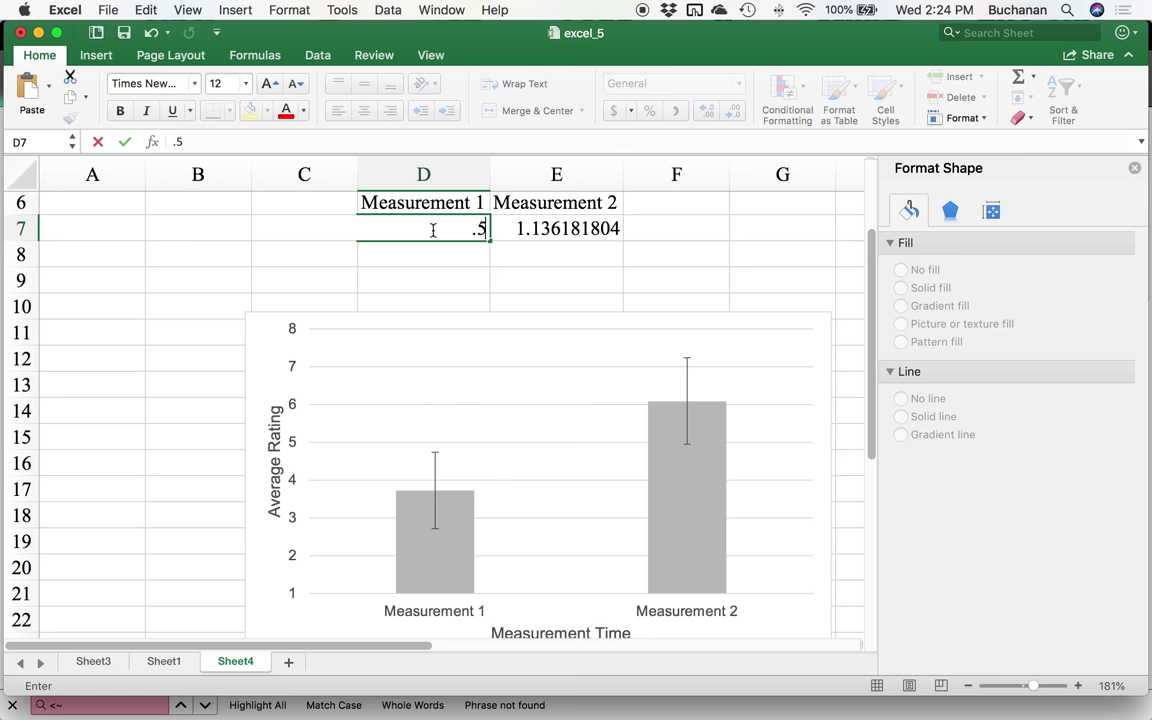
pyautogui.press('Return')
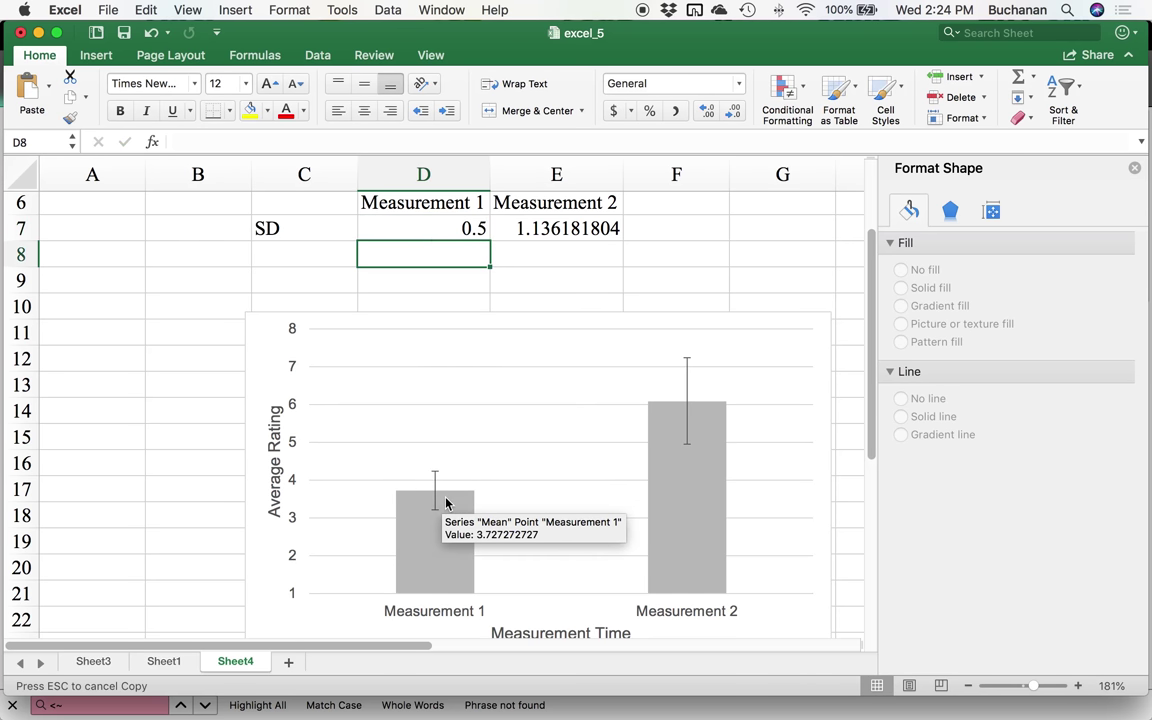
pyautogui.press('super+z')
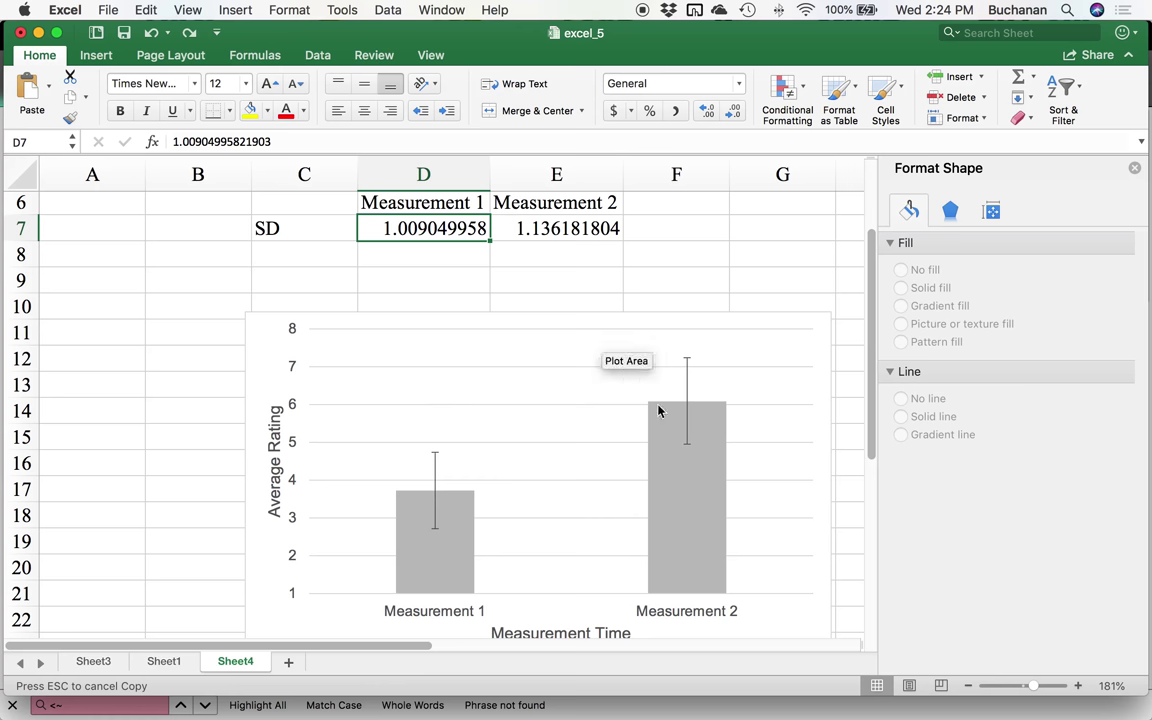
pyautogui.click(700, 467)
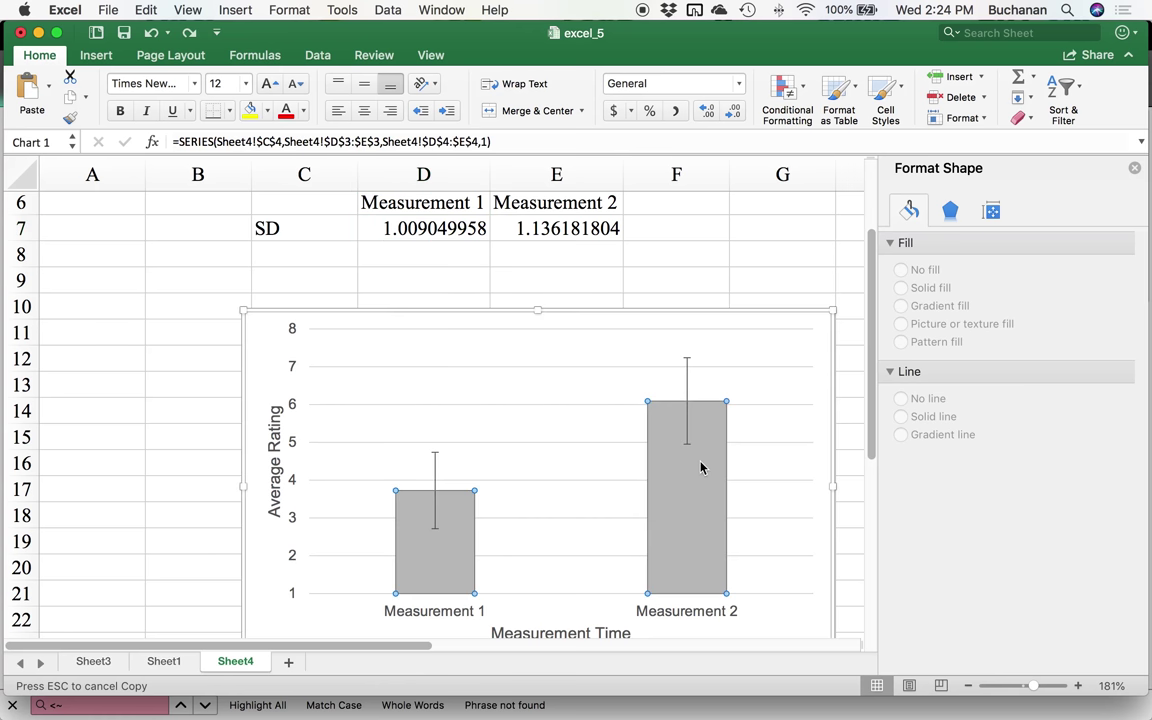
# - Check the error bars, close the formatting pane, and select cell C25 below the chart
pyautogui.click(687, 389)
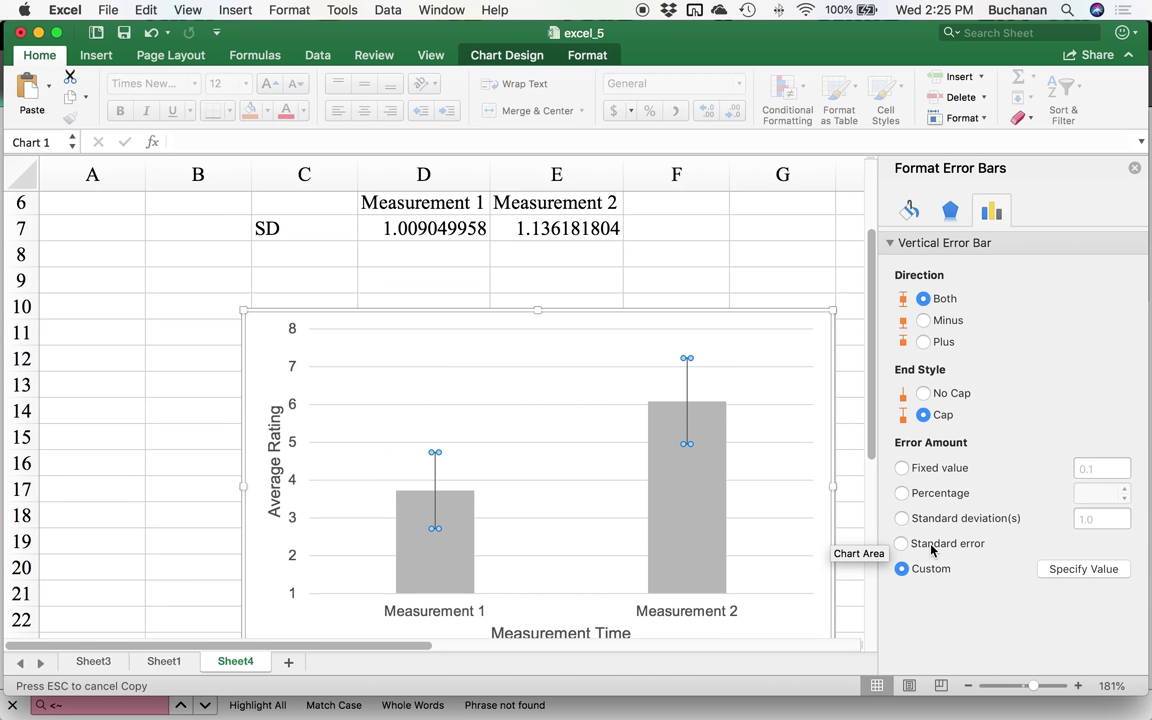
pyautogui.click(781, 249)
pyautogui.scroll(-5, 781, 249)
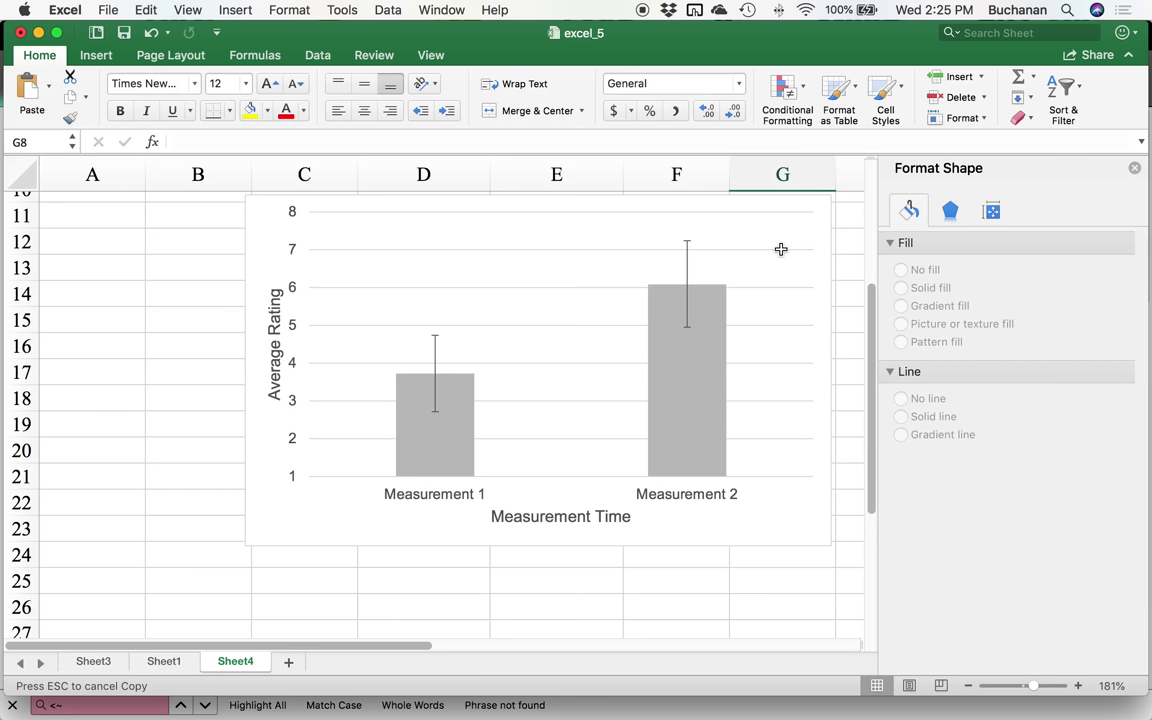
pyautogui.click(1135, 170)
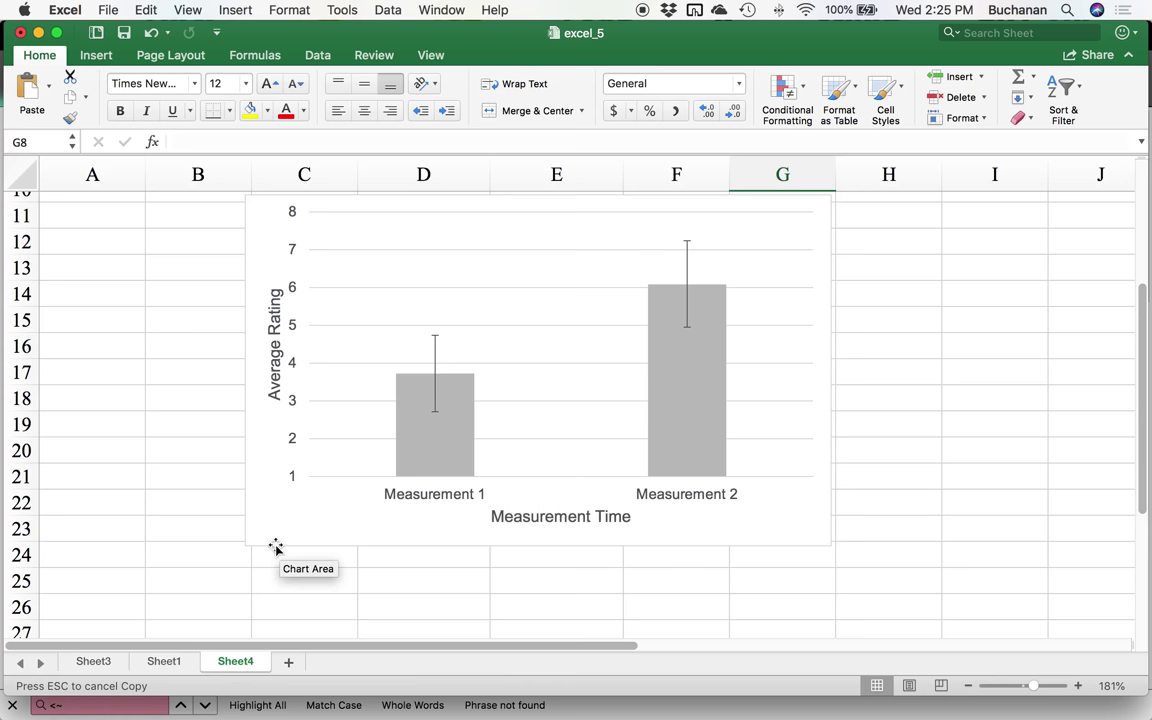
pyautogui.click(290, 587)
# - Enter 'Figure 1. Error bars represent one standard deviation around the mean.' in C25 and copy it
pyautogui.write('NOtes')
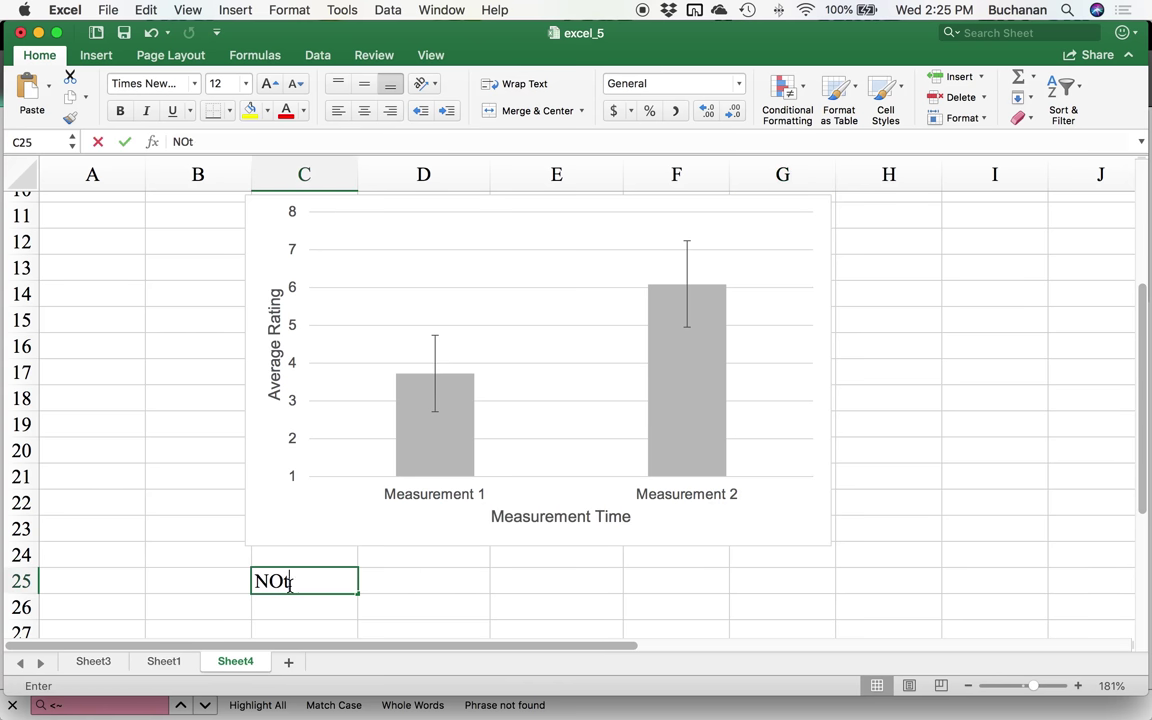
pyautogui.press('BackSpace')
pyautogui.press('BackSpace')
pyautogui.press('BackSpace')
pyautogui.press('BackSpace')
pyautogui.write('otes.')
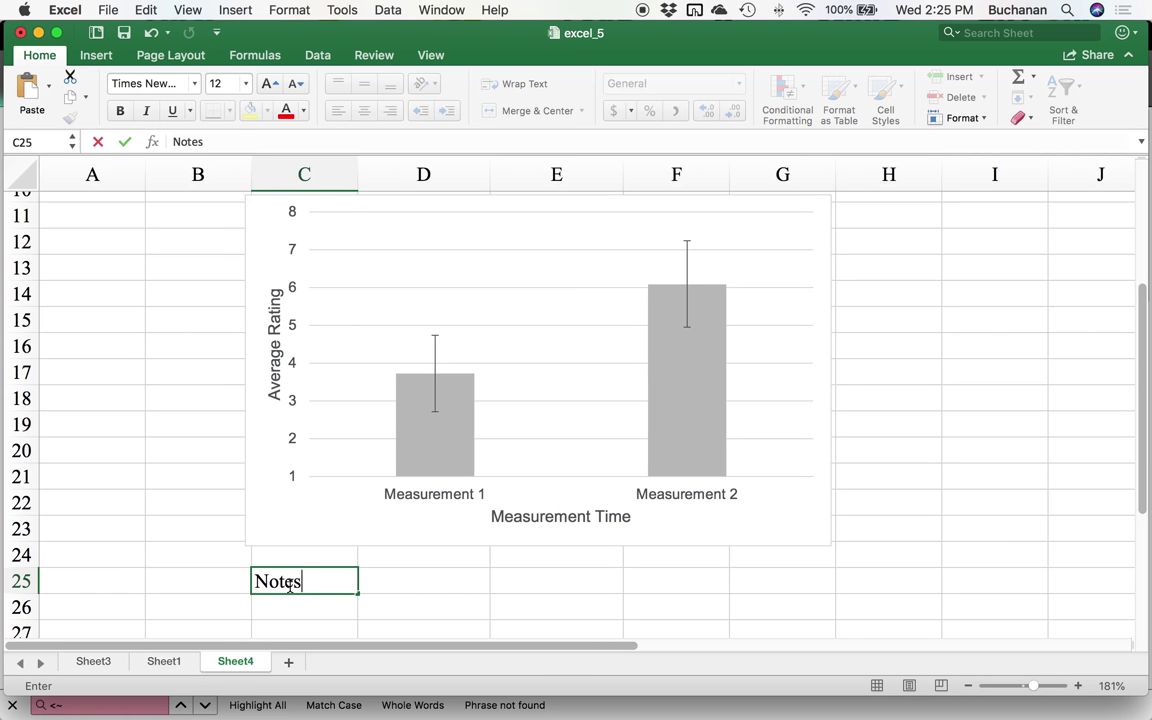
pyautogui.press('BackSpace')
pyautogui.press('BackSpace')
pyautogui.press('BackSpace')
pyautogui.press('BackSpace')
pyautogui.press('BackSpace')
pyautogui.press('BackSpace')
pyautogui.press('BackSpace')
pyautogui.write('Figure 1.')
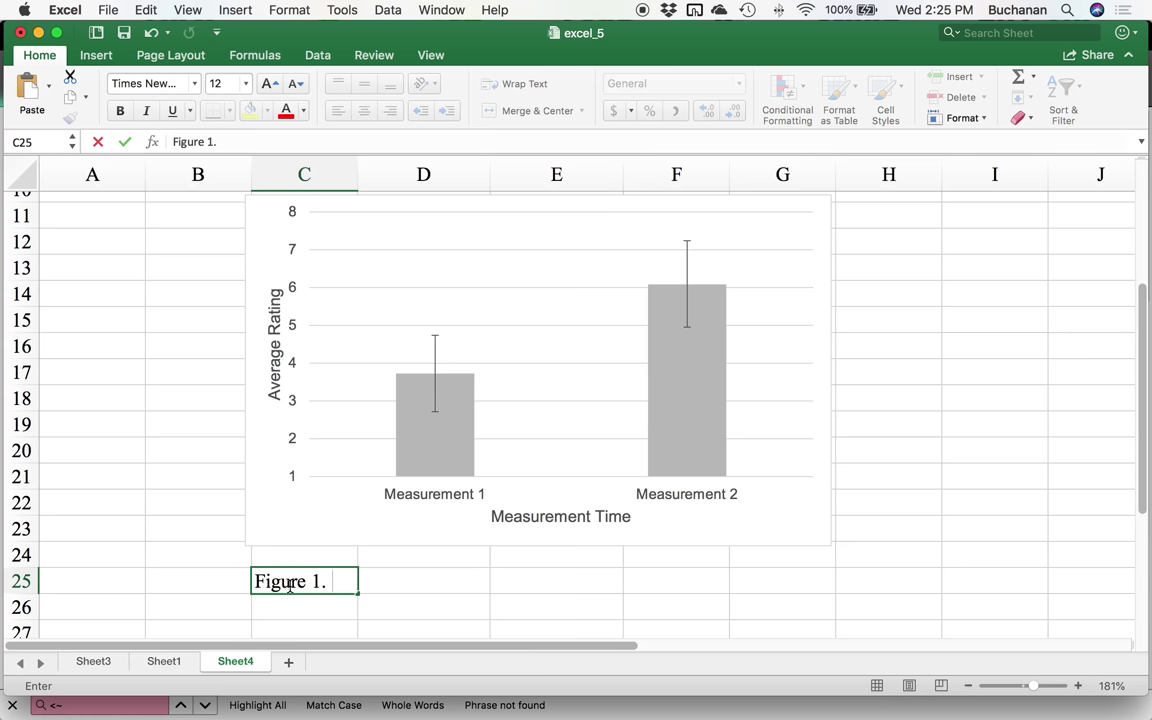
pyautogui.write('Errorba')
pyautogui.press('BackSpace')
pyautogui.press('BackSpace')
pyautogui.write('bars ')
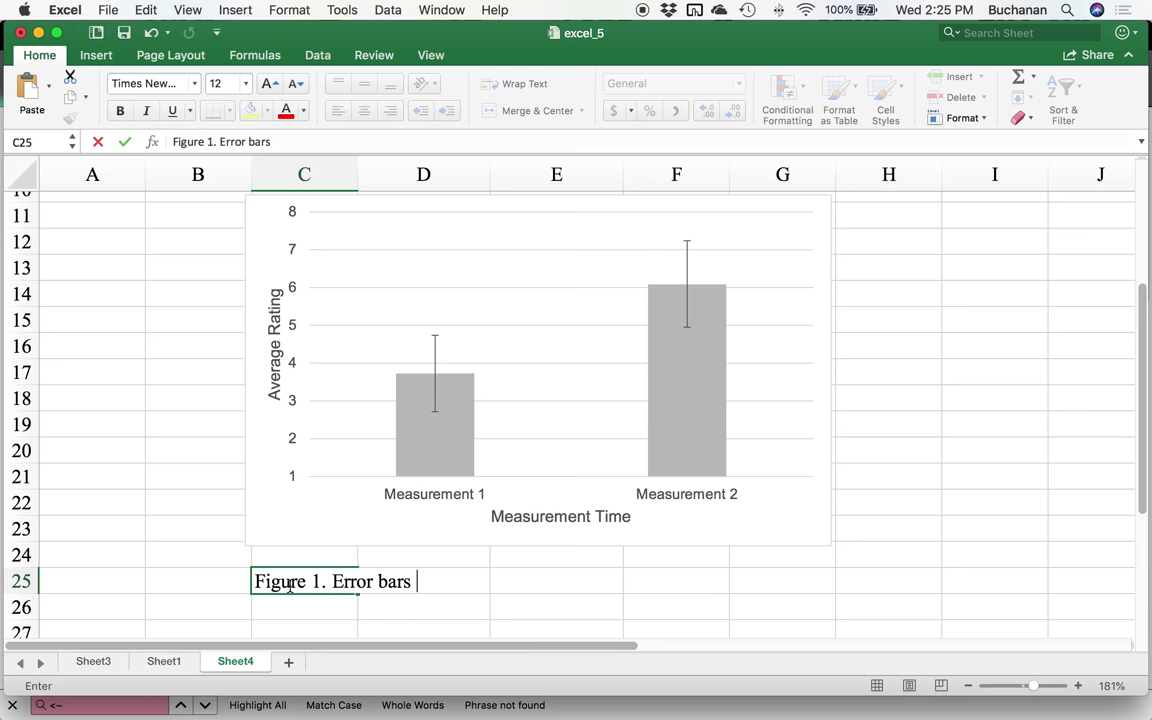
pyautogui.write('represent one d')
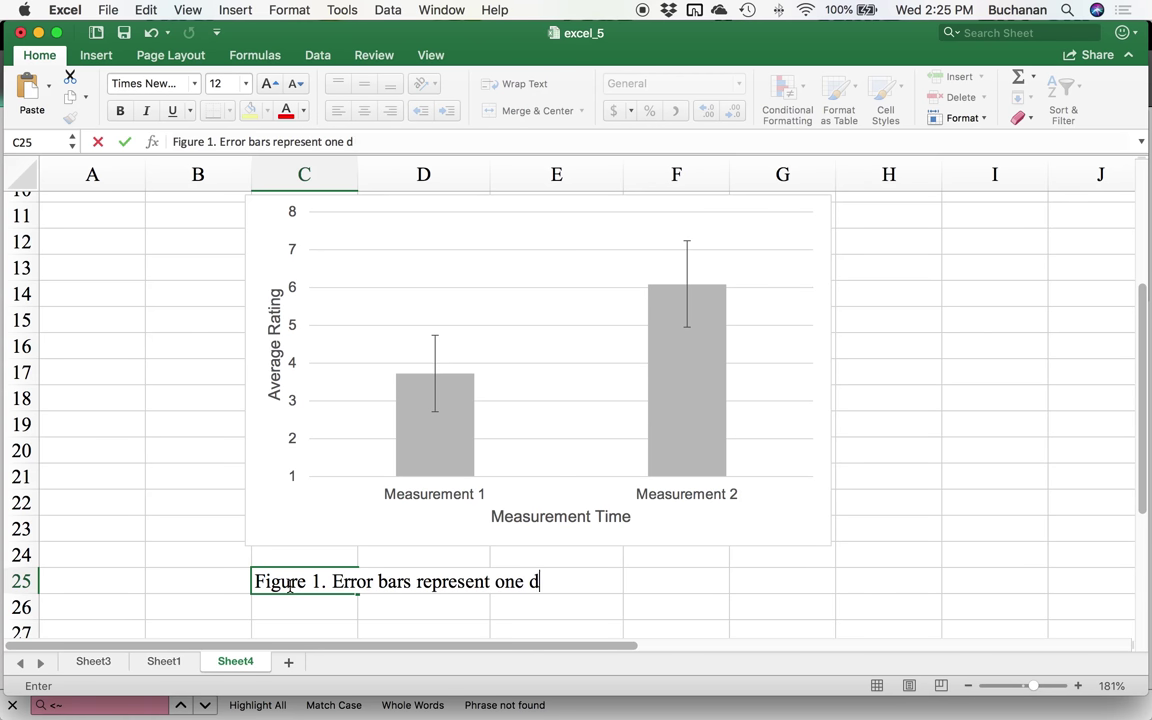
pyautogui.press('BackSpace')
pyautogui.write('stn')
pyautogui.press('BackSpace')
pyautogui.write('andard')
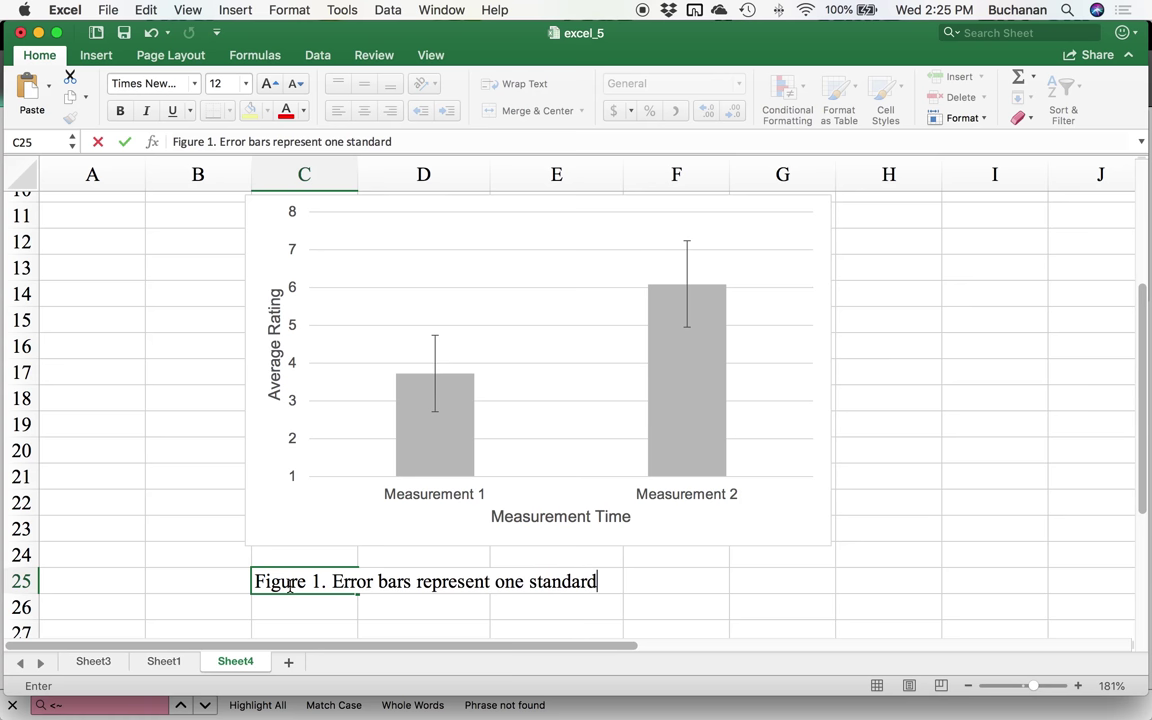
pyautogui.write(' deviation')
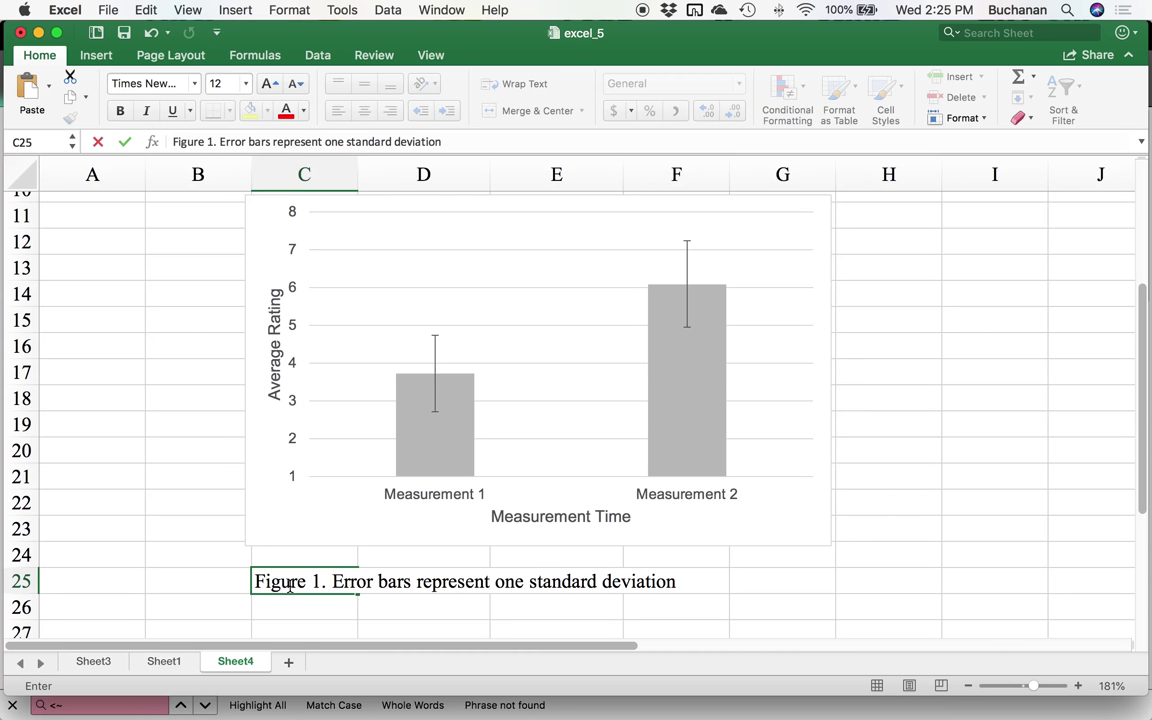
pyautogui.write(' around te mean')
pyautogui.press('BackSpace')
pyautogui.press('BackSpace')
pyautogui.press('BackSpace')
pyautogui.press('BackSpace')
pyautogui.press('BackSpace')
pyautogui.press('BackSpace')
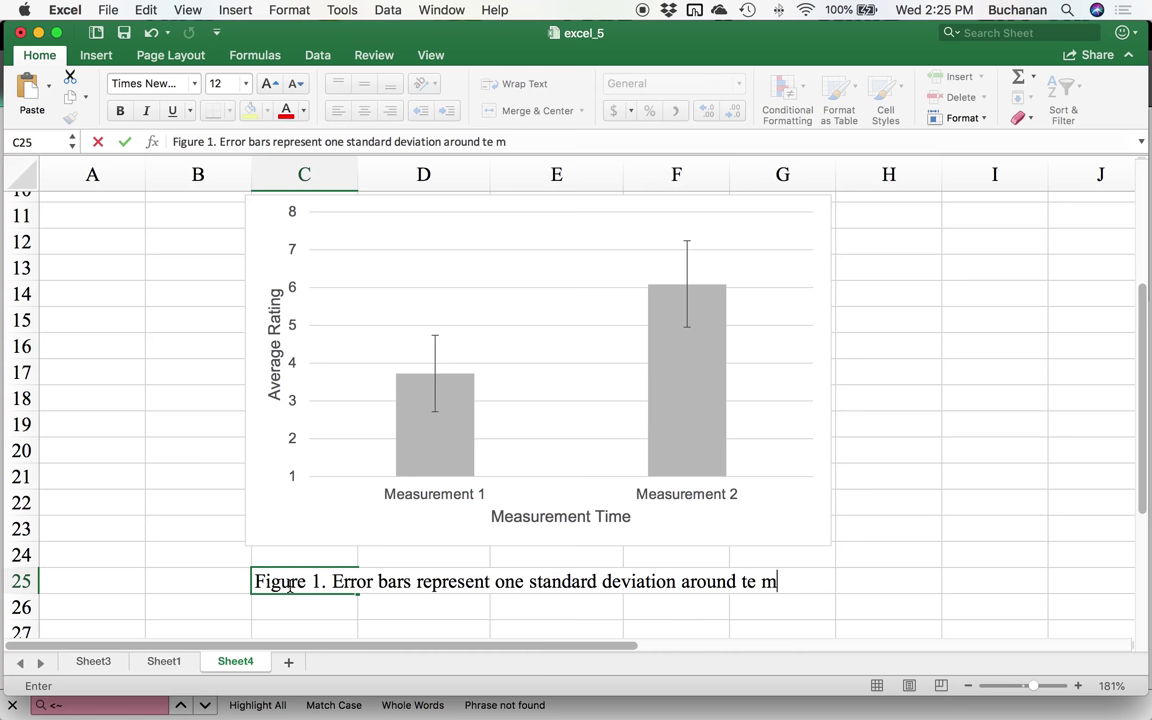
pyautogui.write('he mean.')
pyautogui.press('Return')
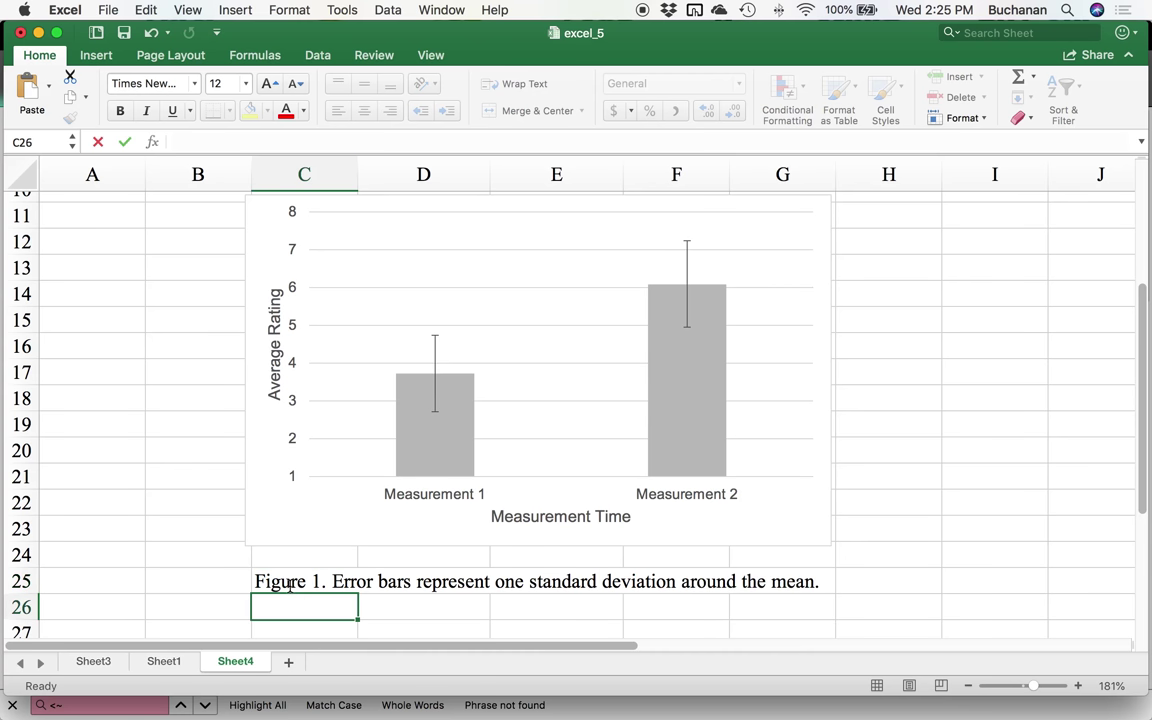
pyautogui.press('super+c')
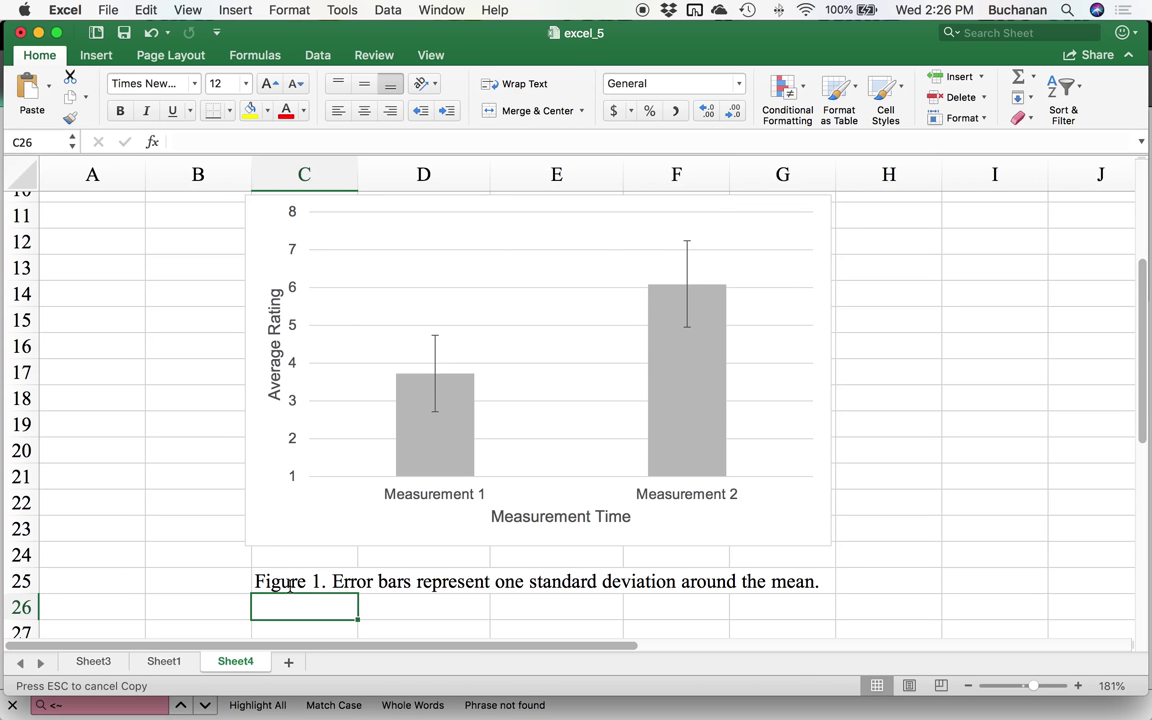
pyautogui.click(93, 661)
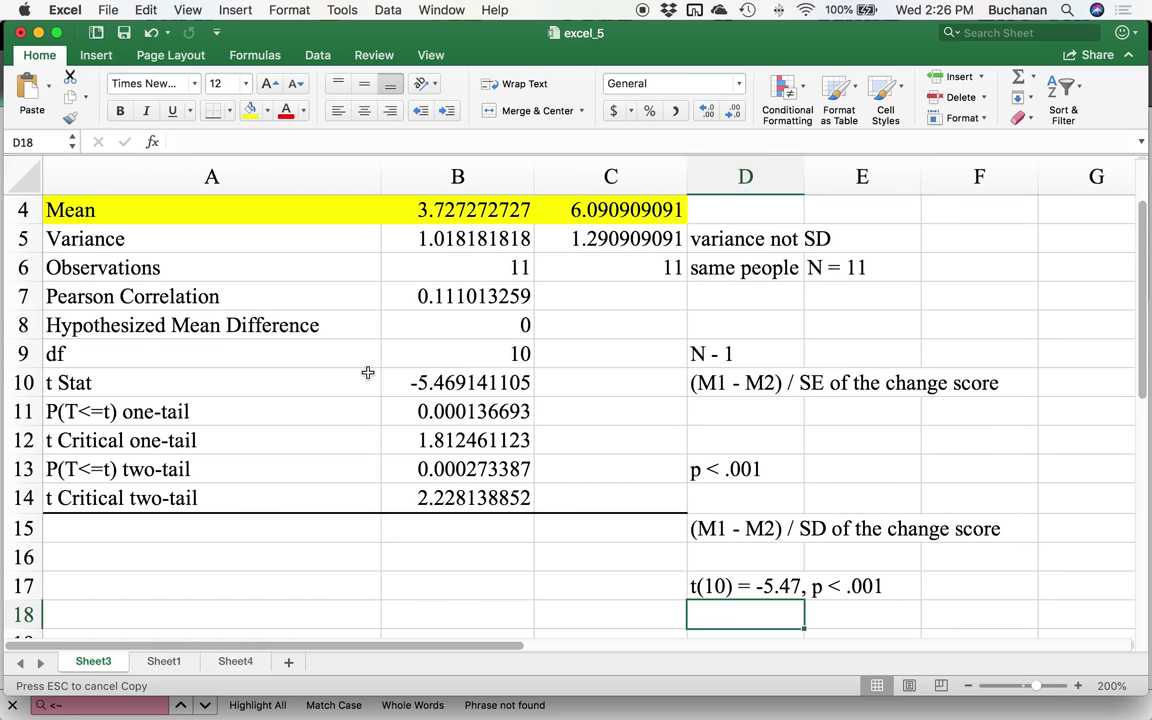
pyautogui.scroll(1, 400, 305)
pyautogui.click(153, 258)
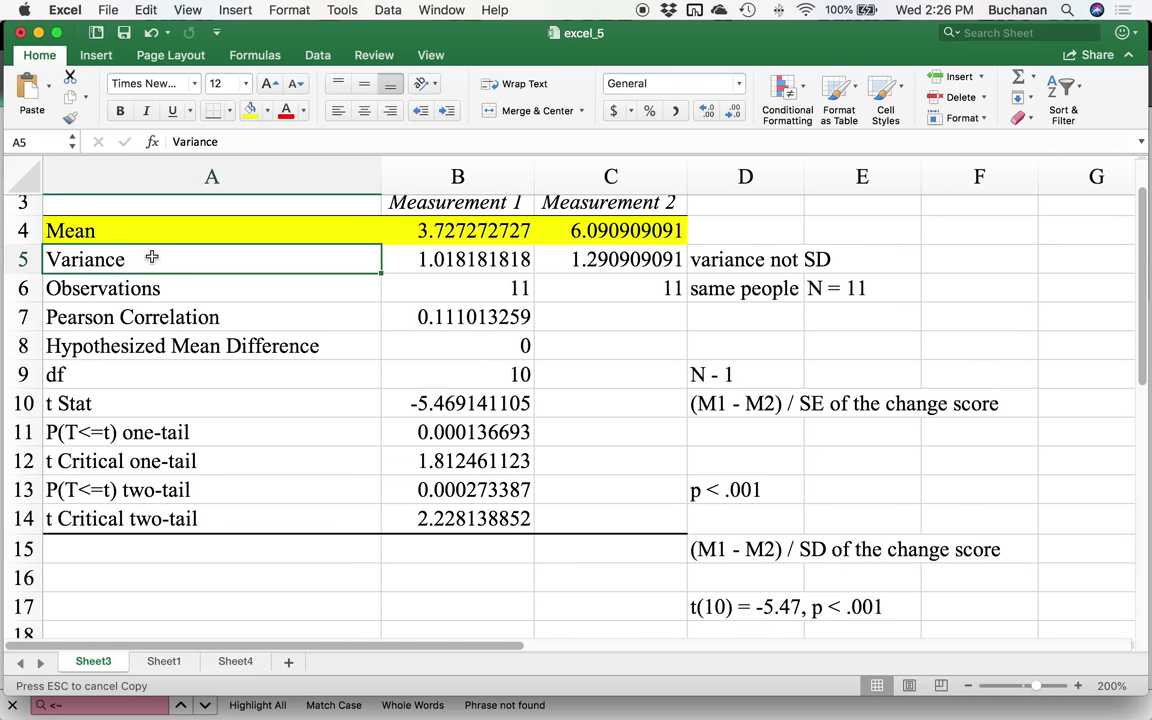
pyautogui.click(240, 663)
pyautogui.scroll(-2, 245, 670)
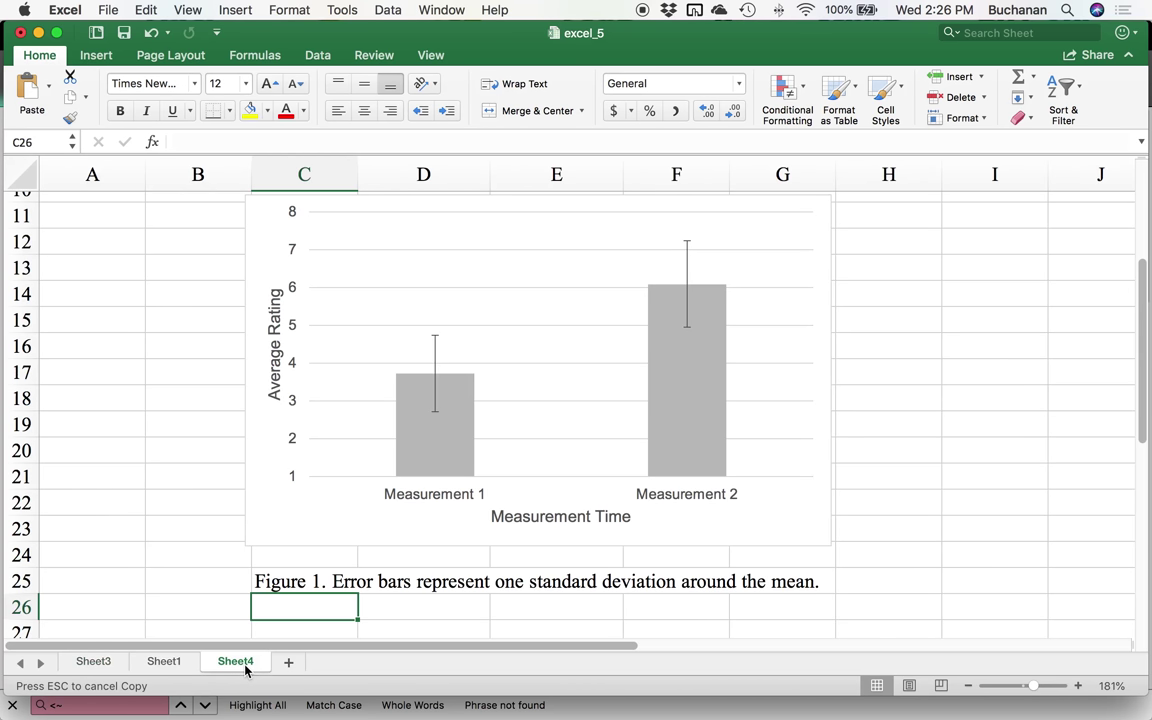
pyautogui.click(175, 667)
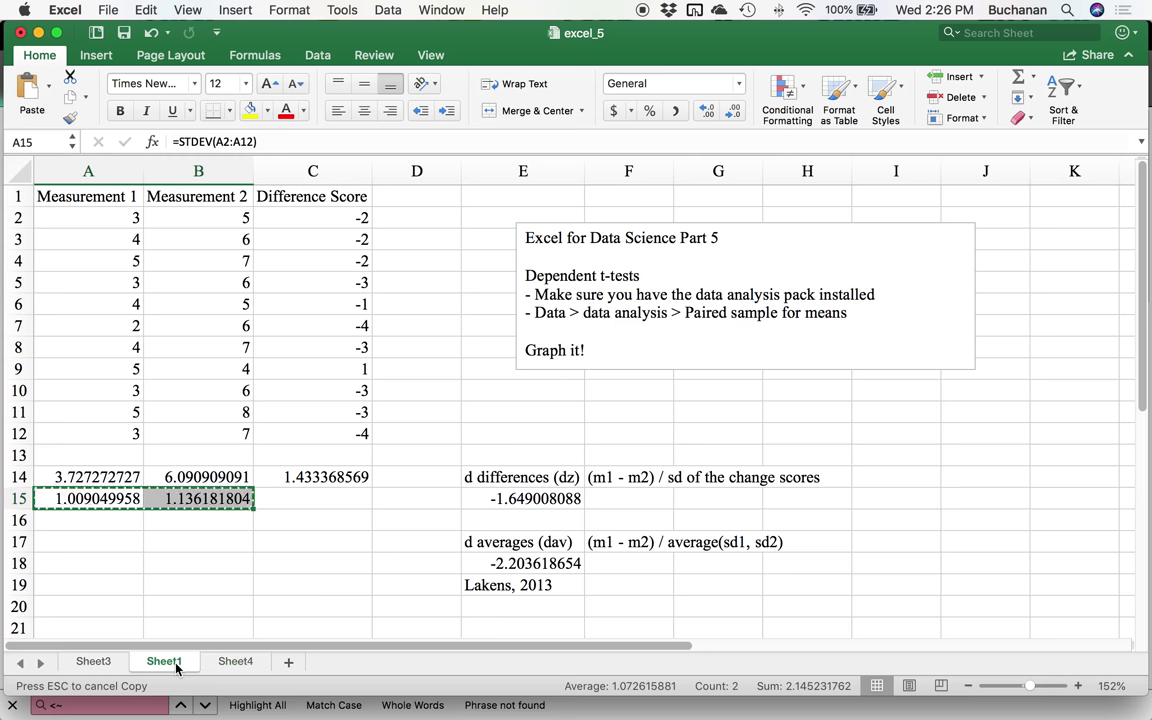
pyautogui.click(216, 664)
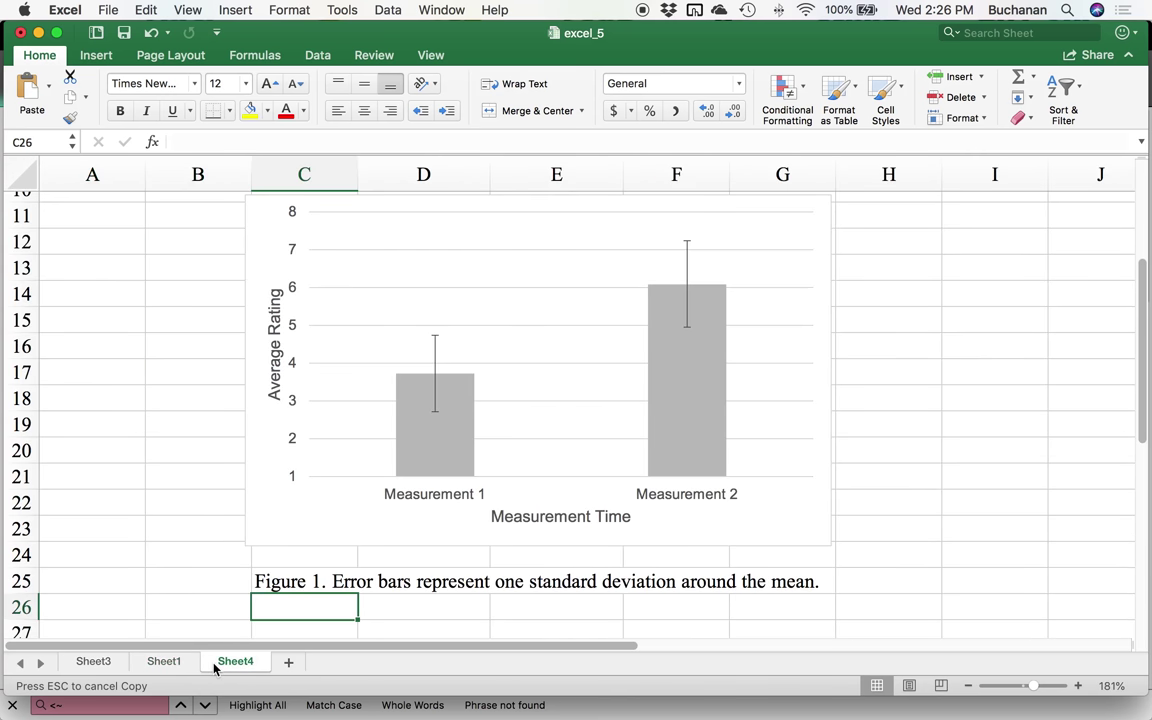